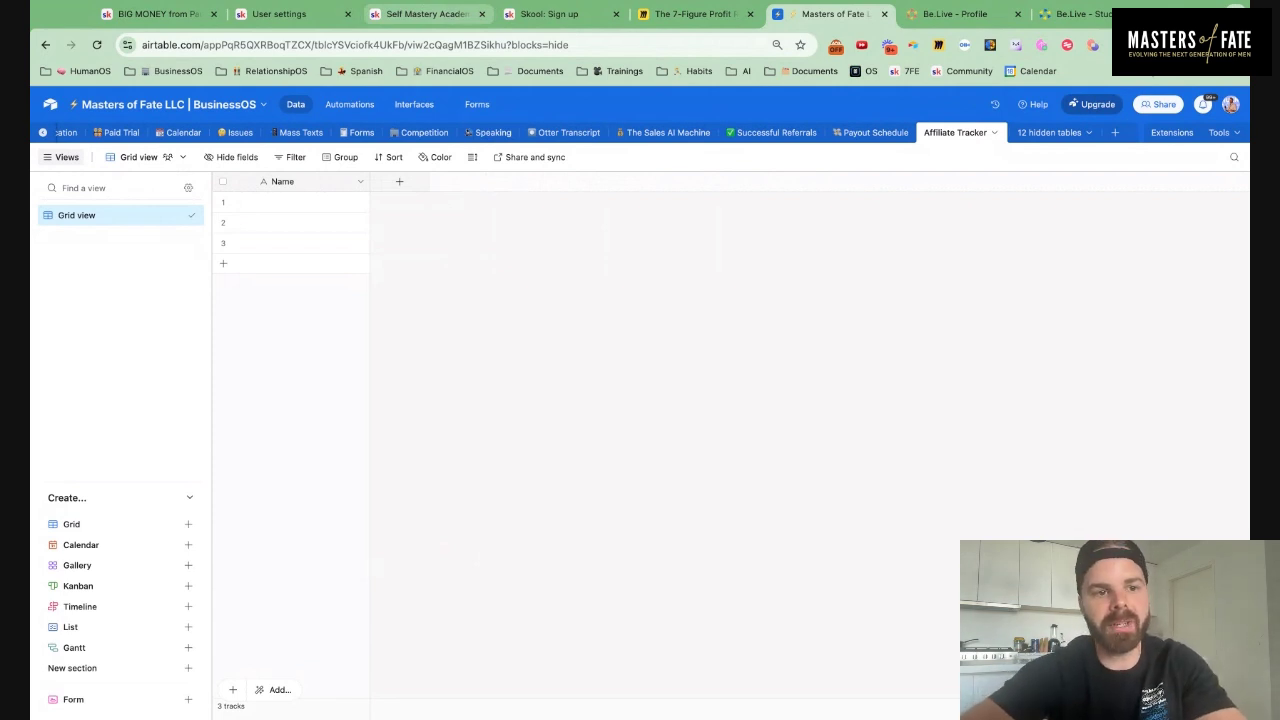
From Skool's affiliate referrals, open the 10x Cold Leads: AI Lead Gen community and copy its URL
click(425, 14)
click(553, 22)
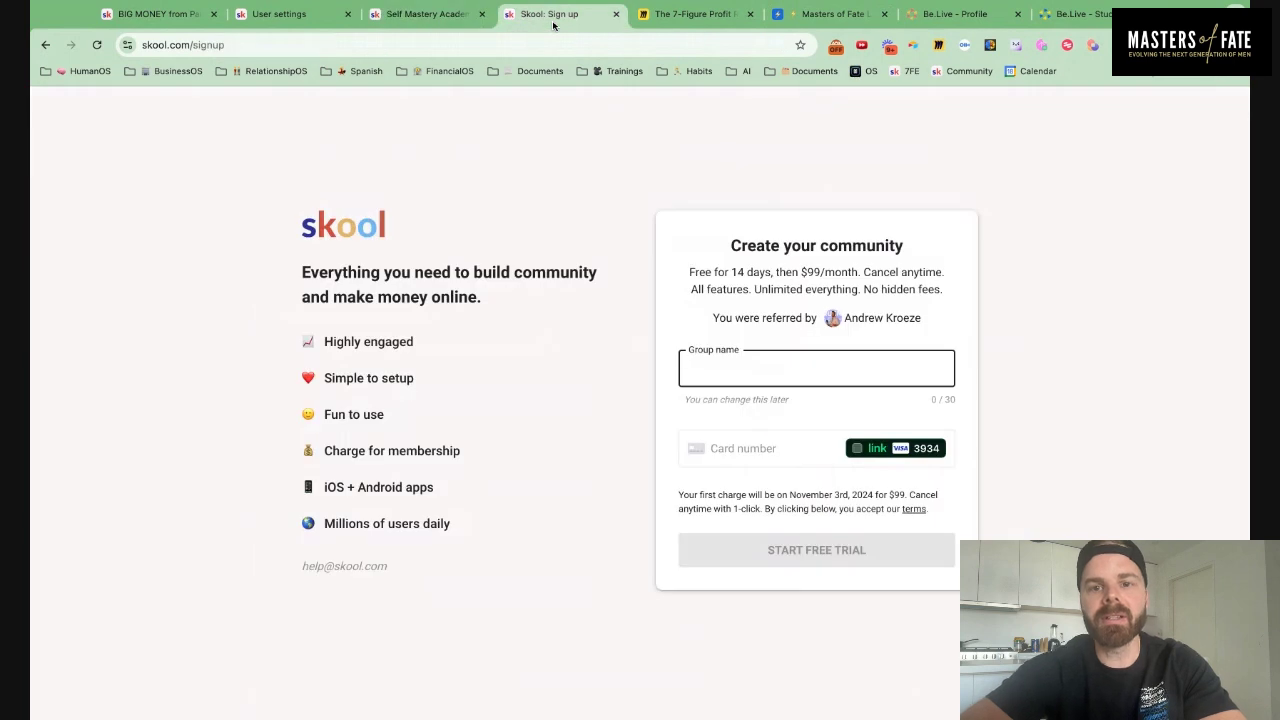
click(288, 20)
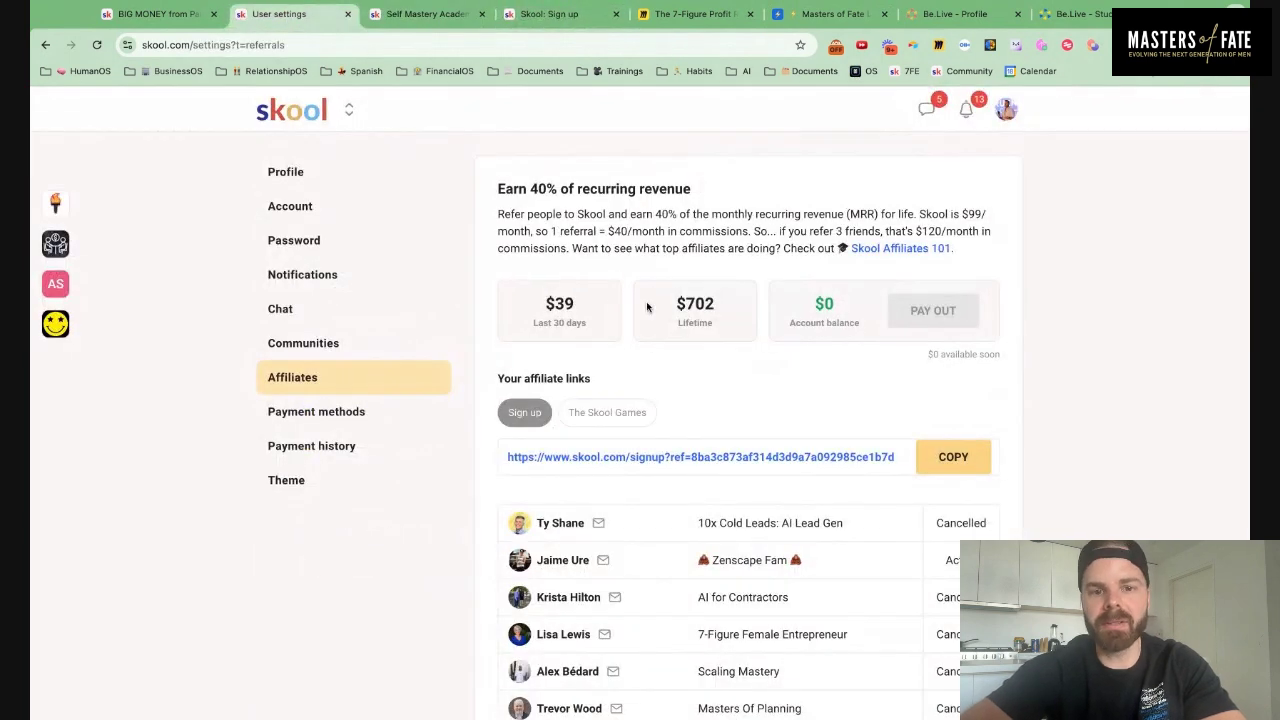
scroll(604, 294, down, 1)
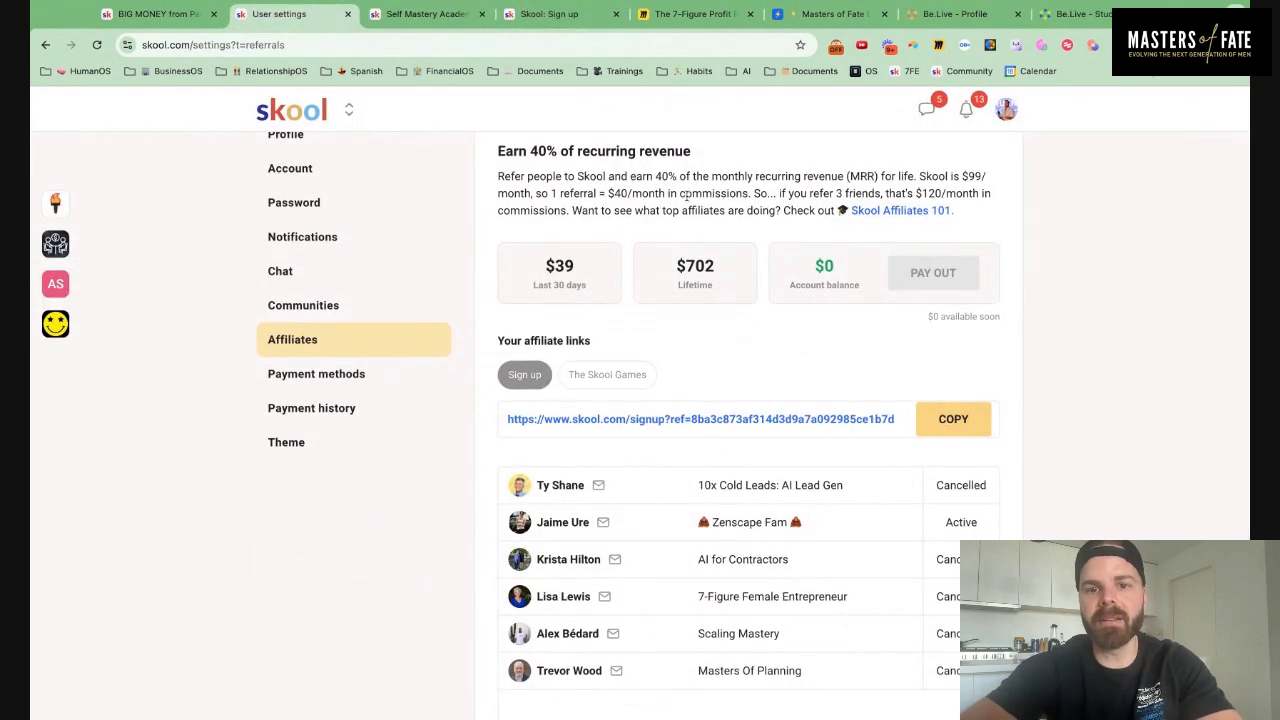
scroll(680, 292, down, 1)
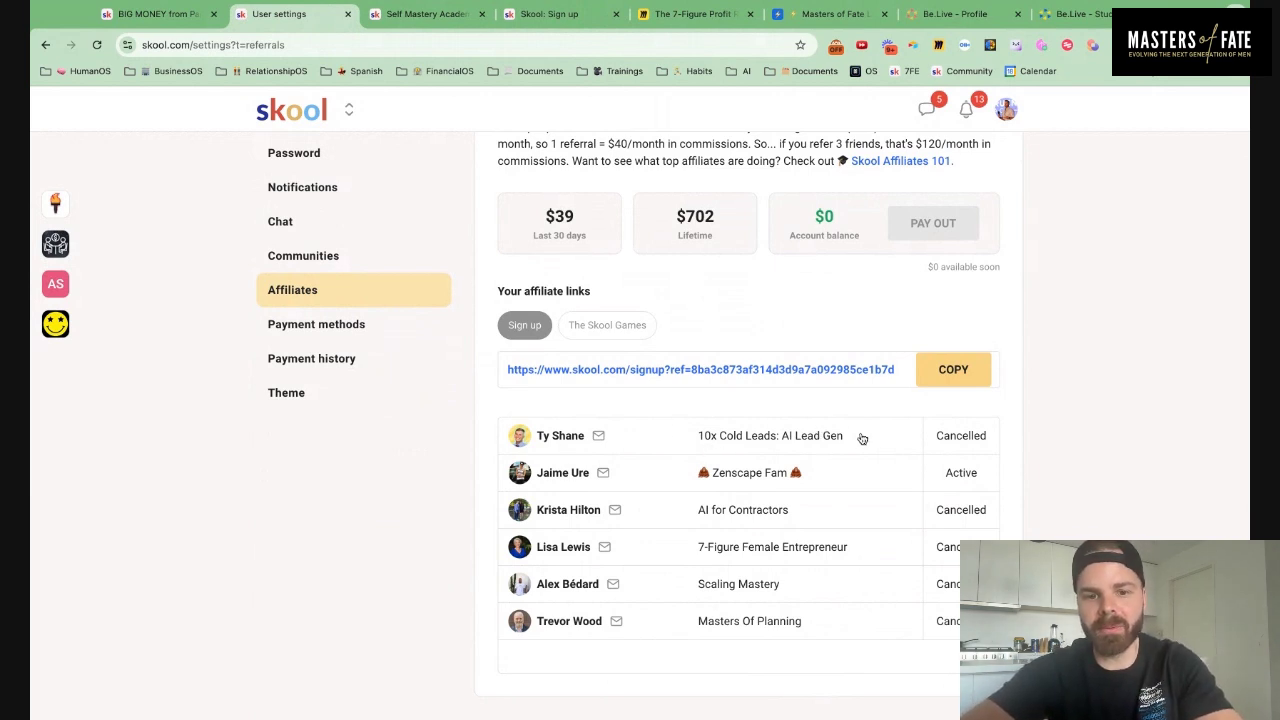
click(802, 439)
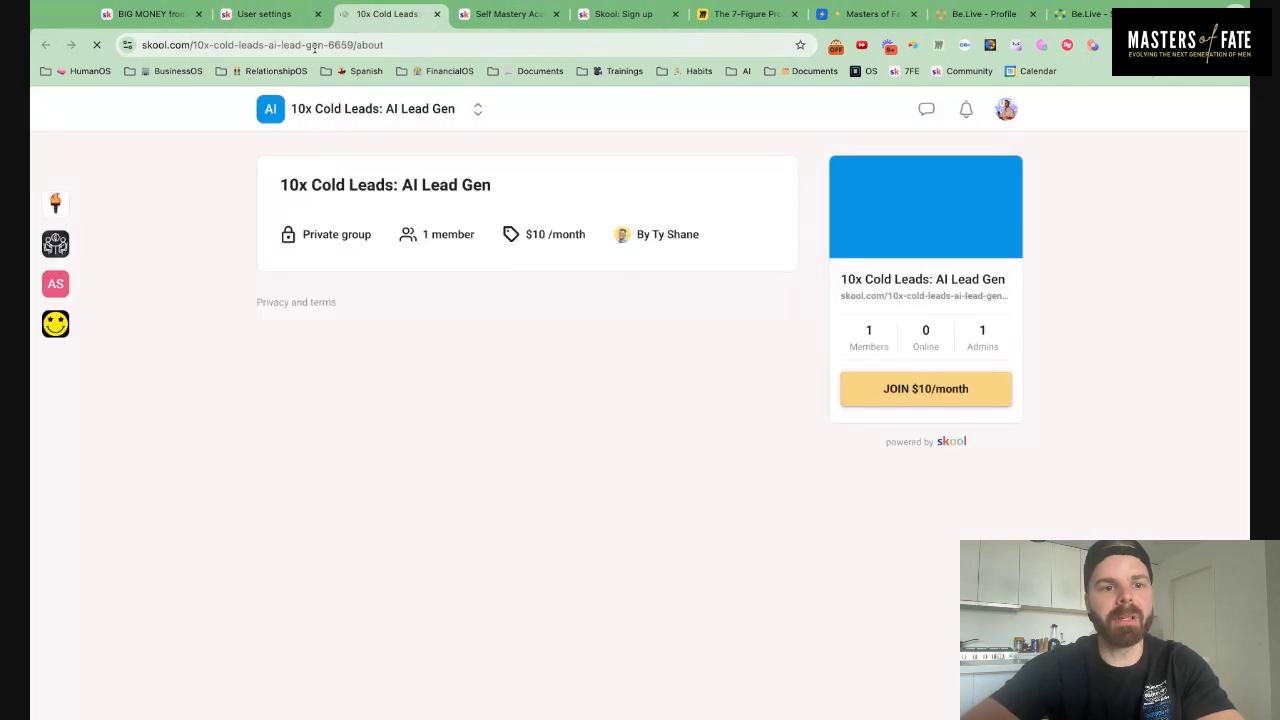
click(314, 46)
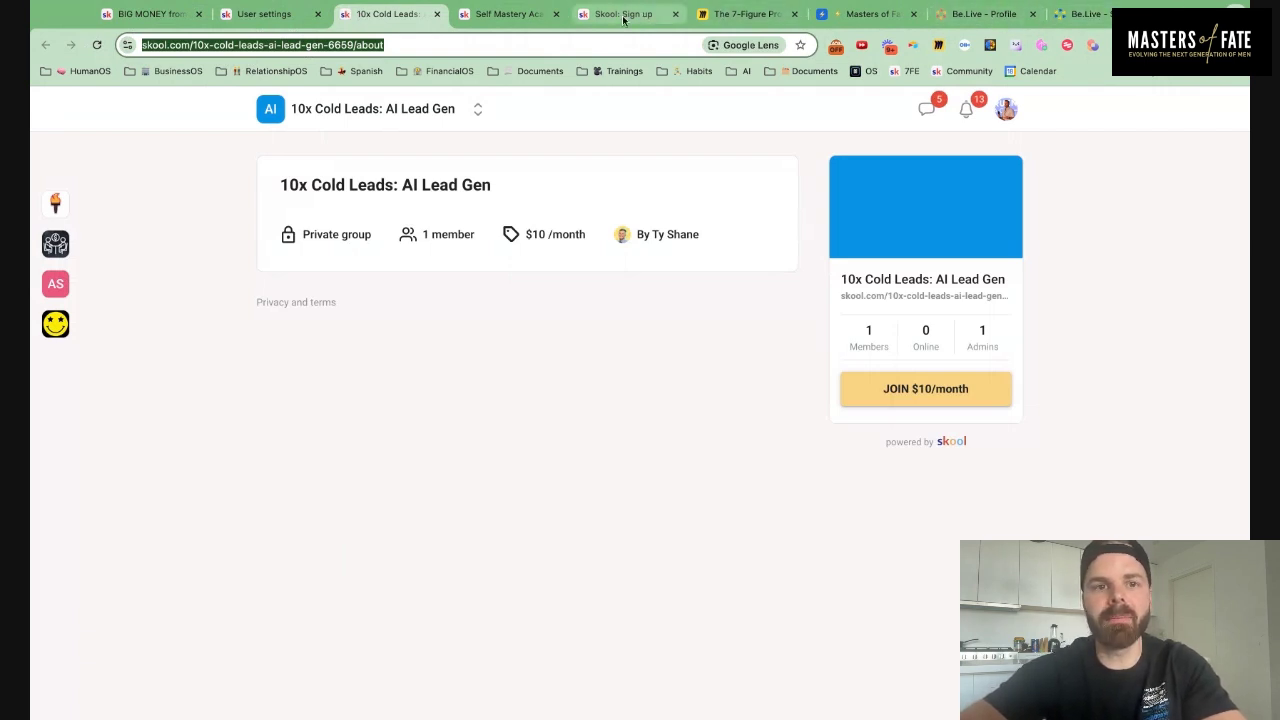
drag(894, 14, 530, 14)
Add a URL-type field named 'Skool Link' to the table
click(400, 182)
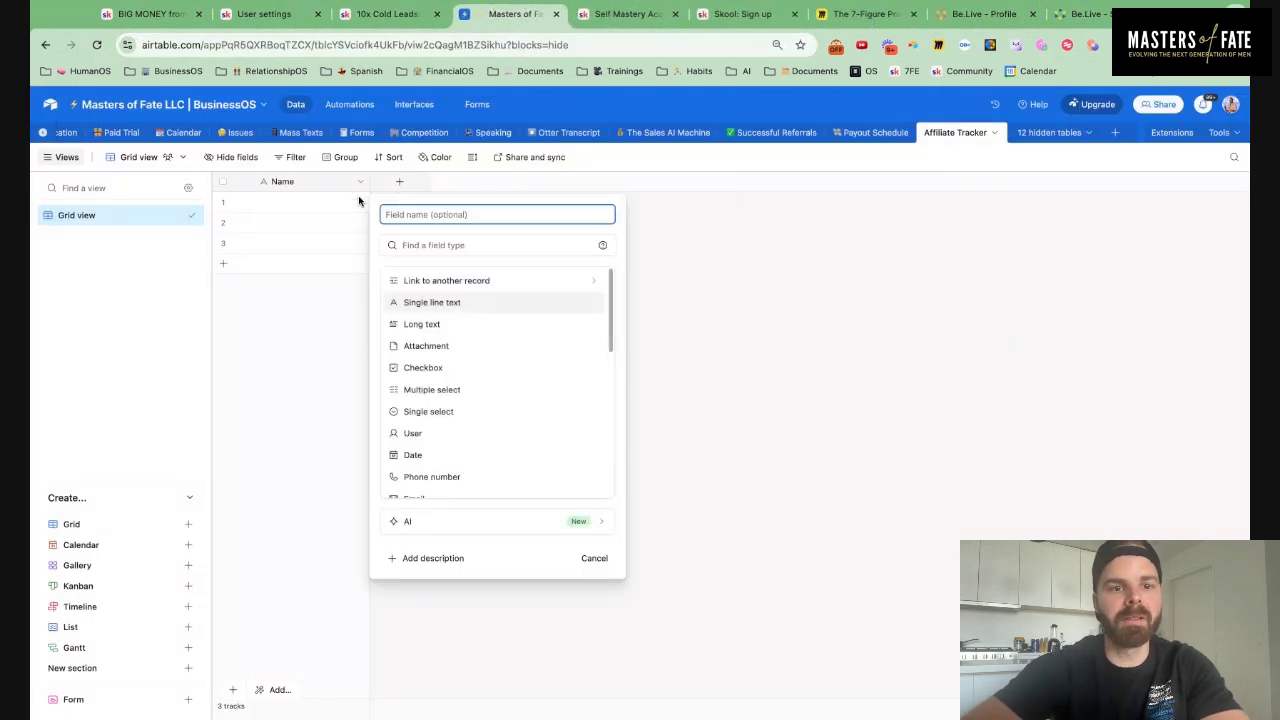
text(Sko)
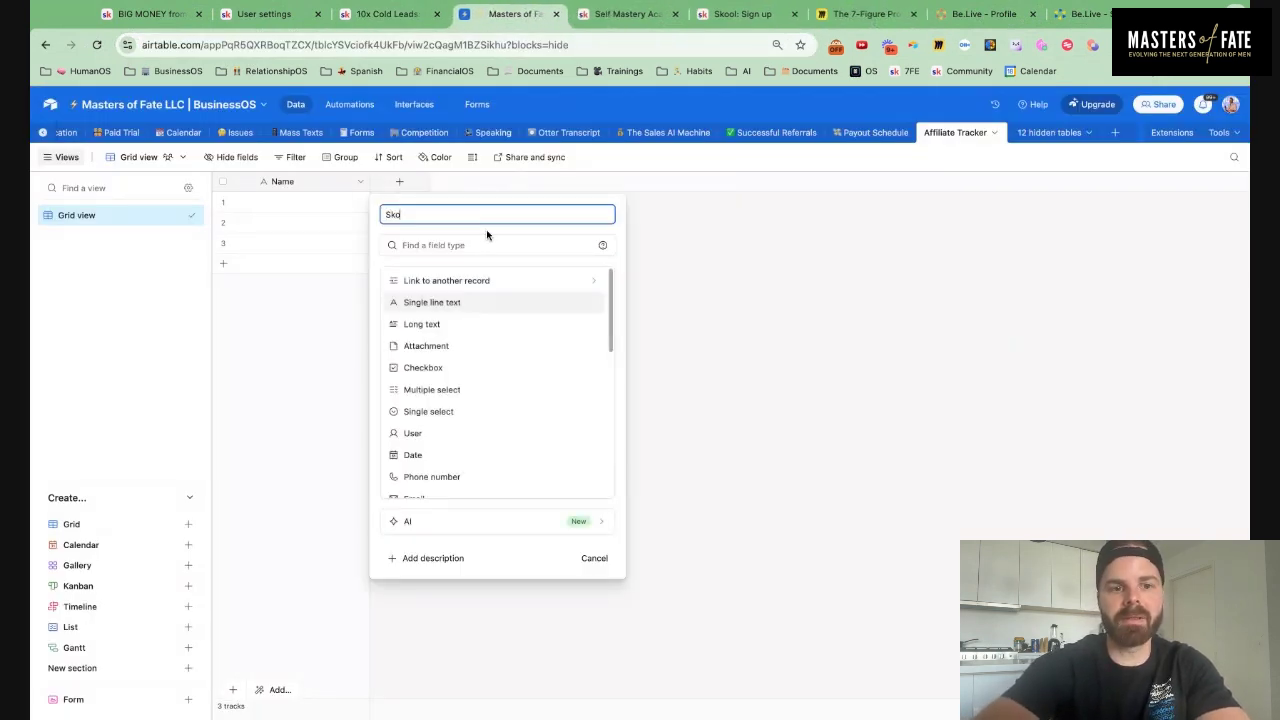
text(ol Link)
click(440, 244)
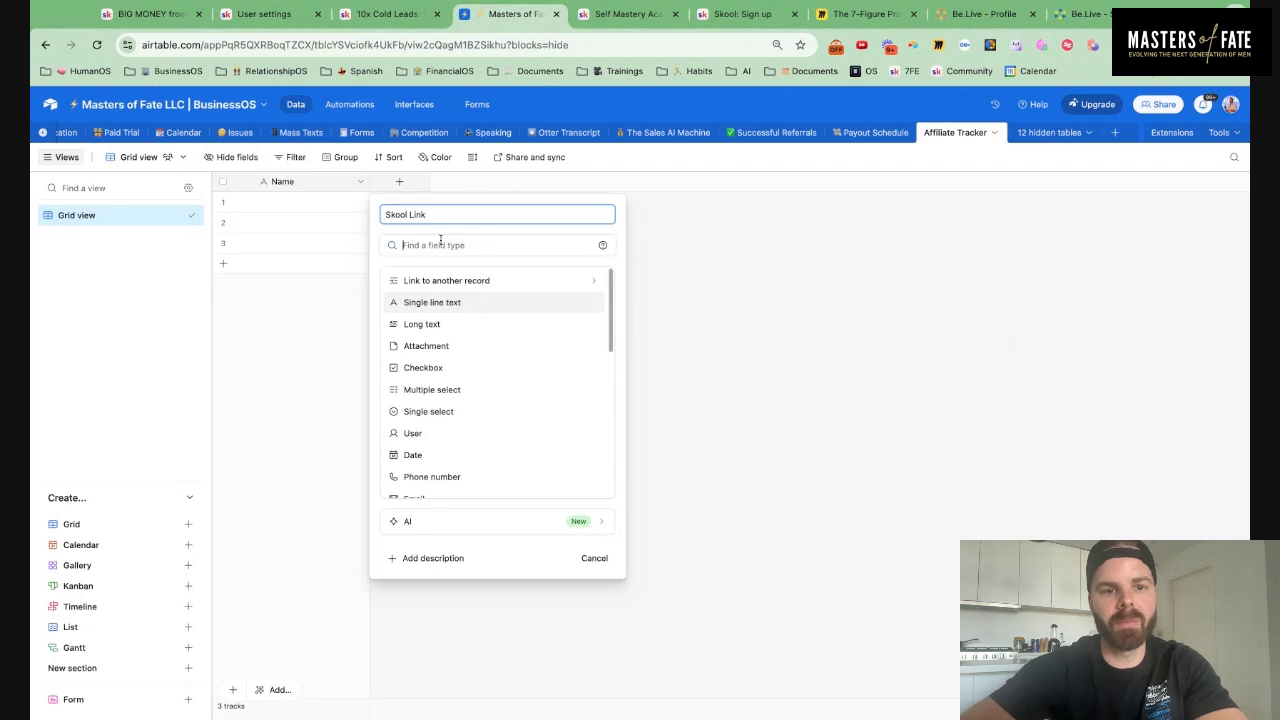
text(l)
key(BackSpace)
text(url)
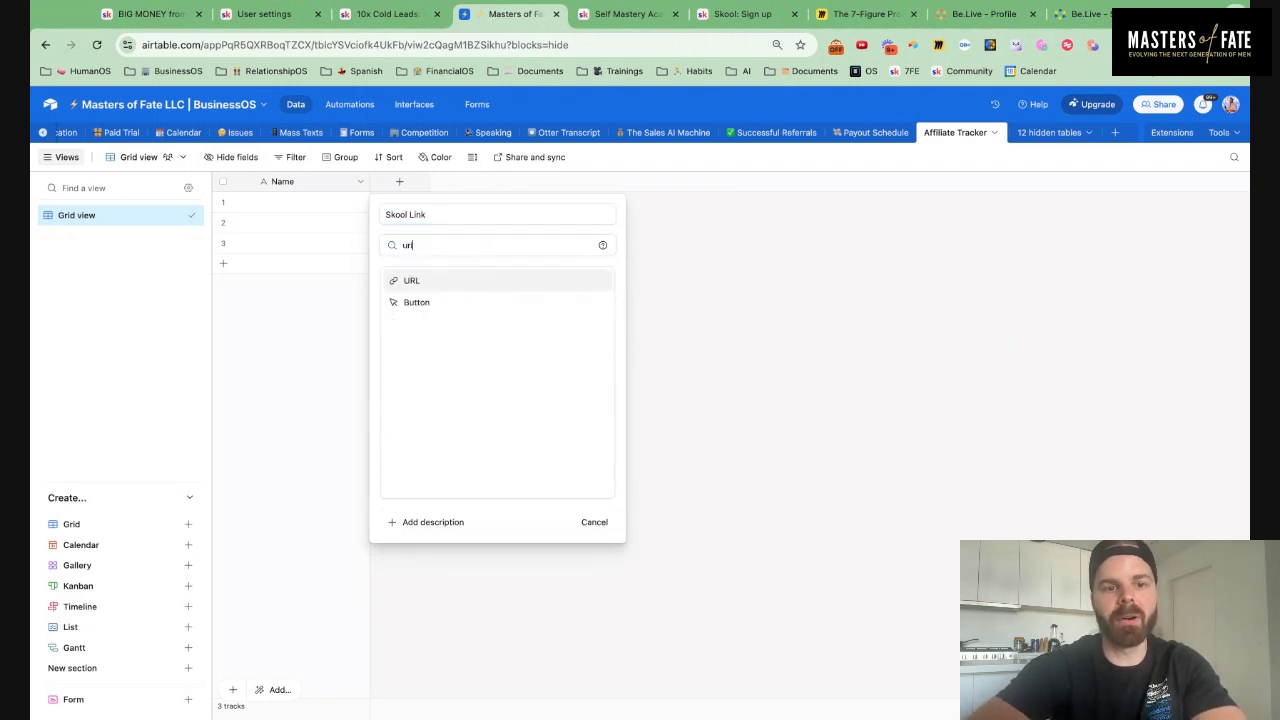
click(418, 280)
click(597, 314)
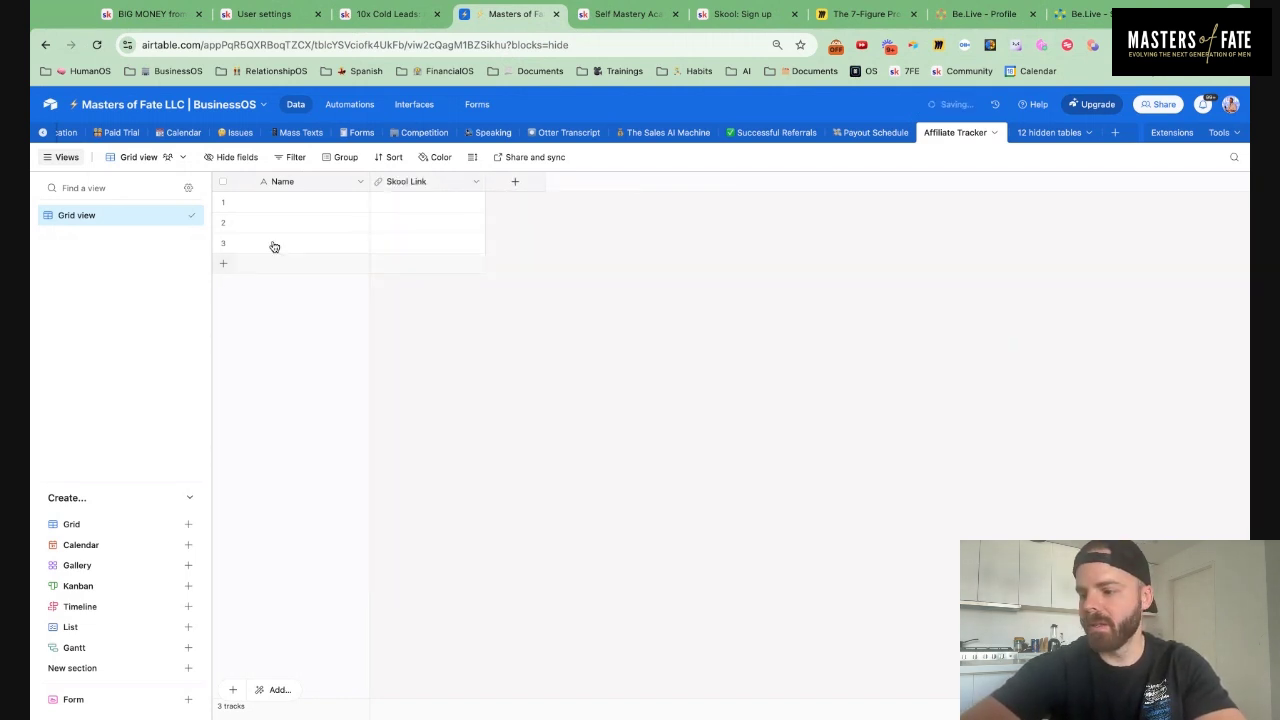
Enter the affiliate's full name in row 1's Name cell and paste the community link into Skool Link
click(314, 206)
click(314, 208)
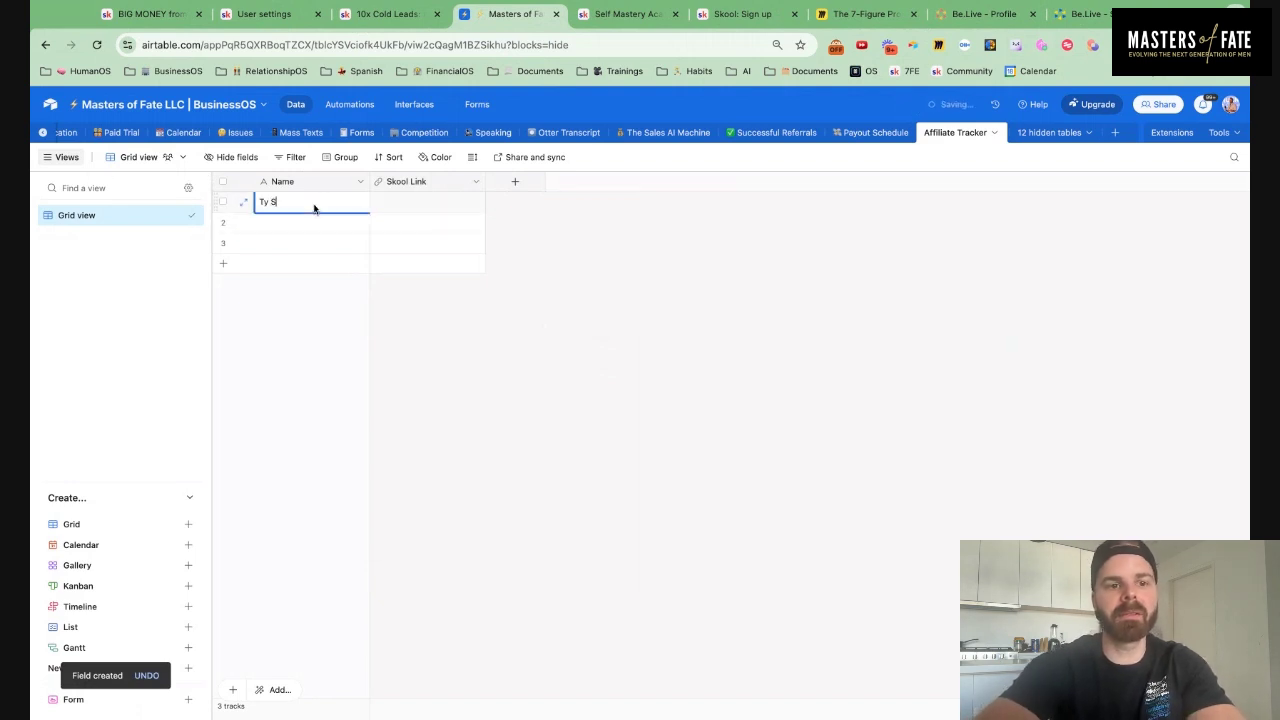
click(428, 214)
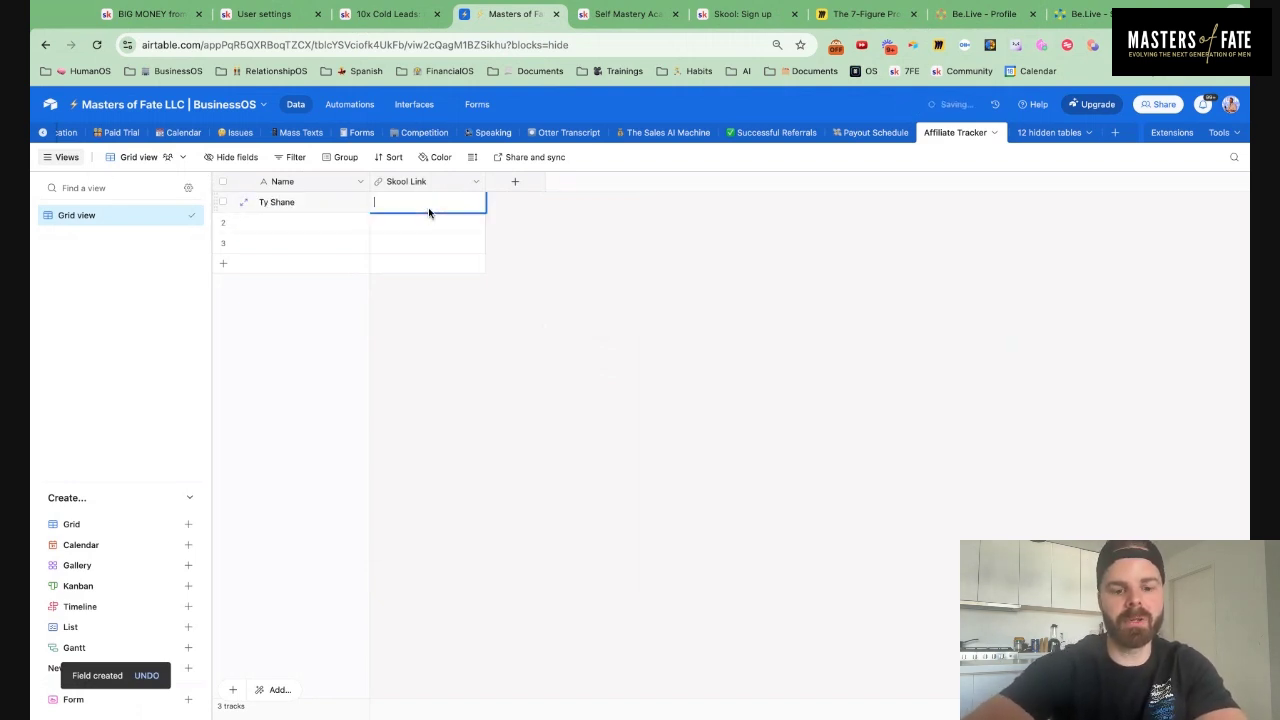
key(ctrl+v)
click(517, 183)
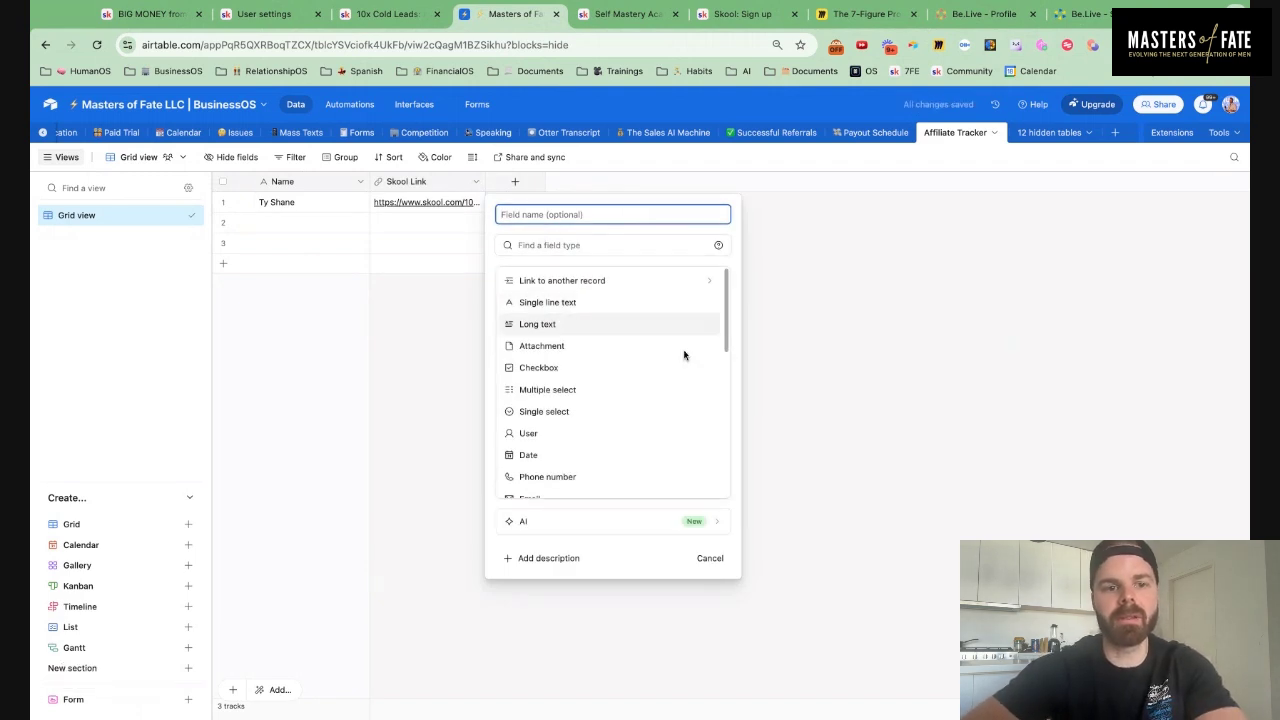
Create a '💰 Commissions' Currency field with a default amount set
text(💰 Com)
text(misions)
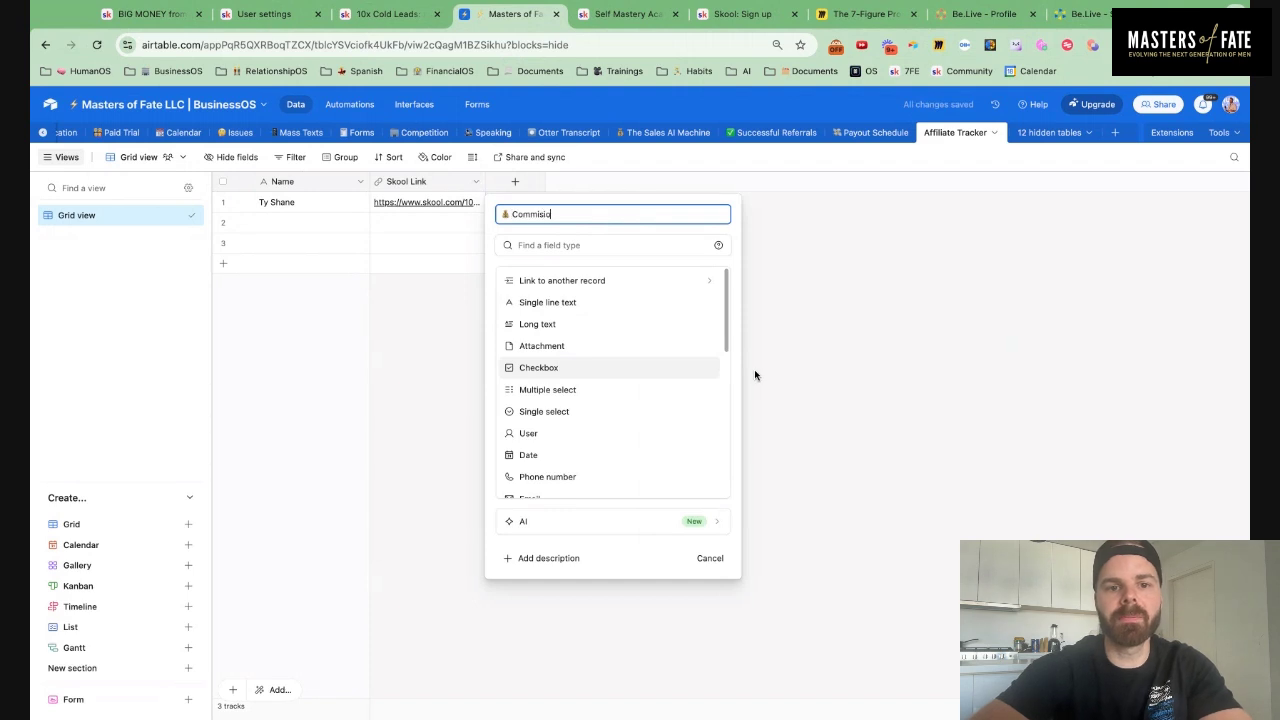
key(BackSpace)
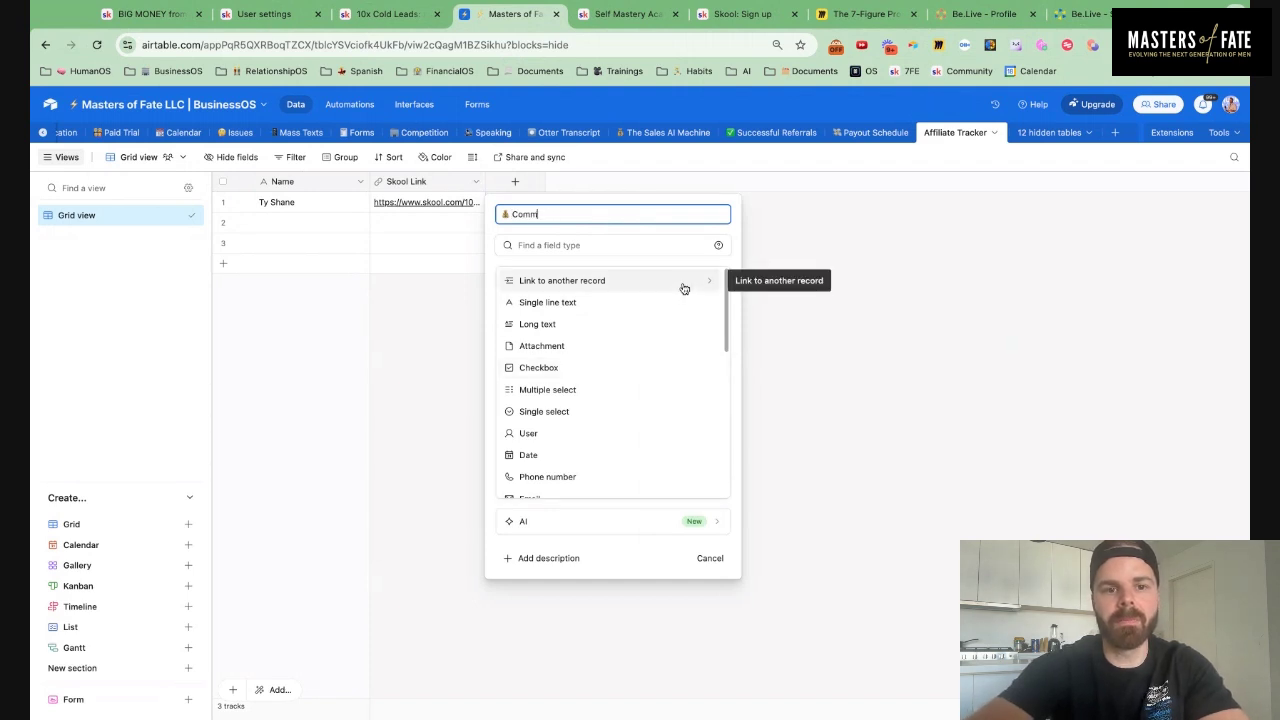
text(sions)
click(604, 246)
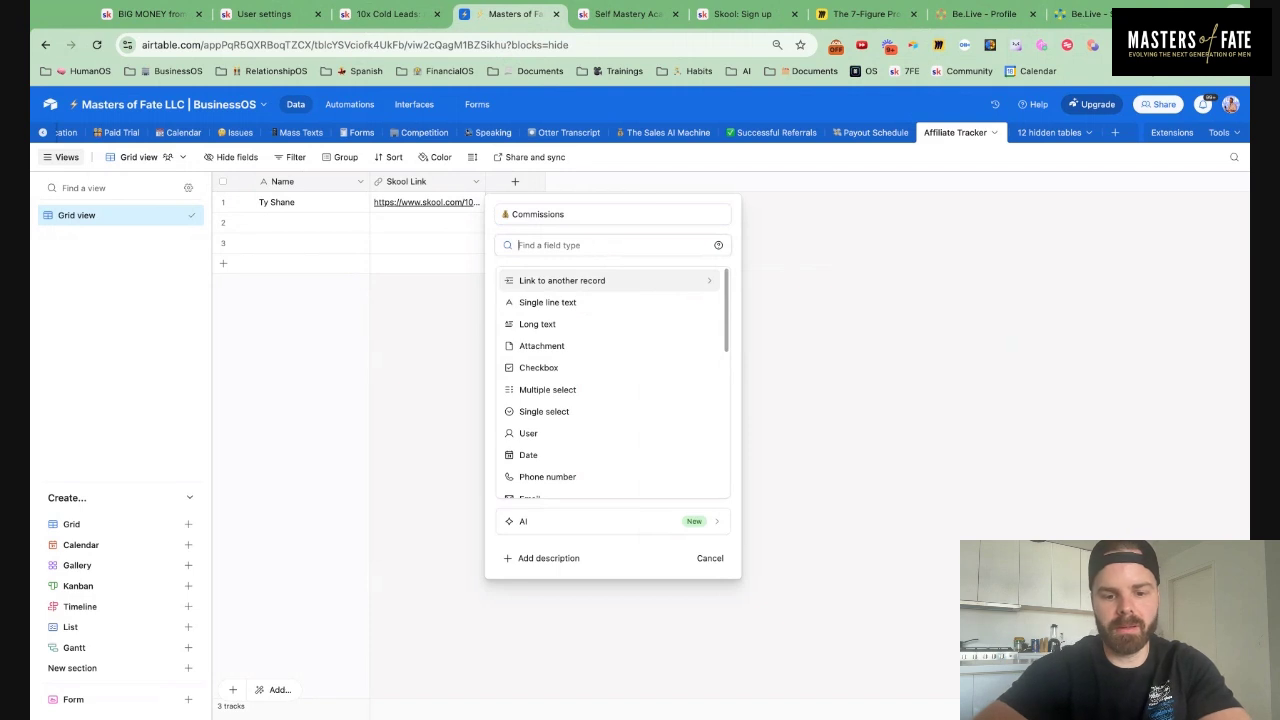
text(curr)
click(577, 277)
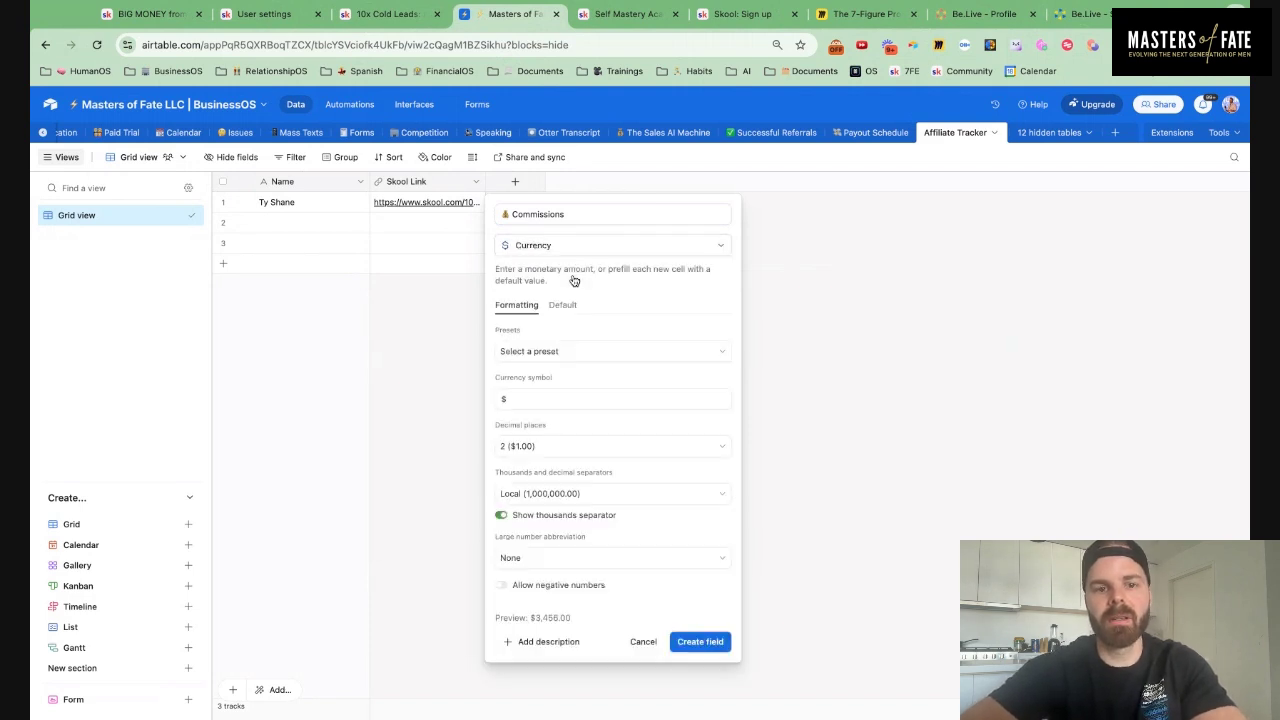
click(562, 305)
click(568, 333)
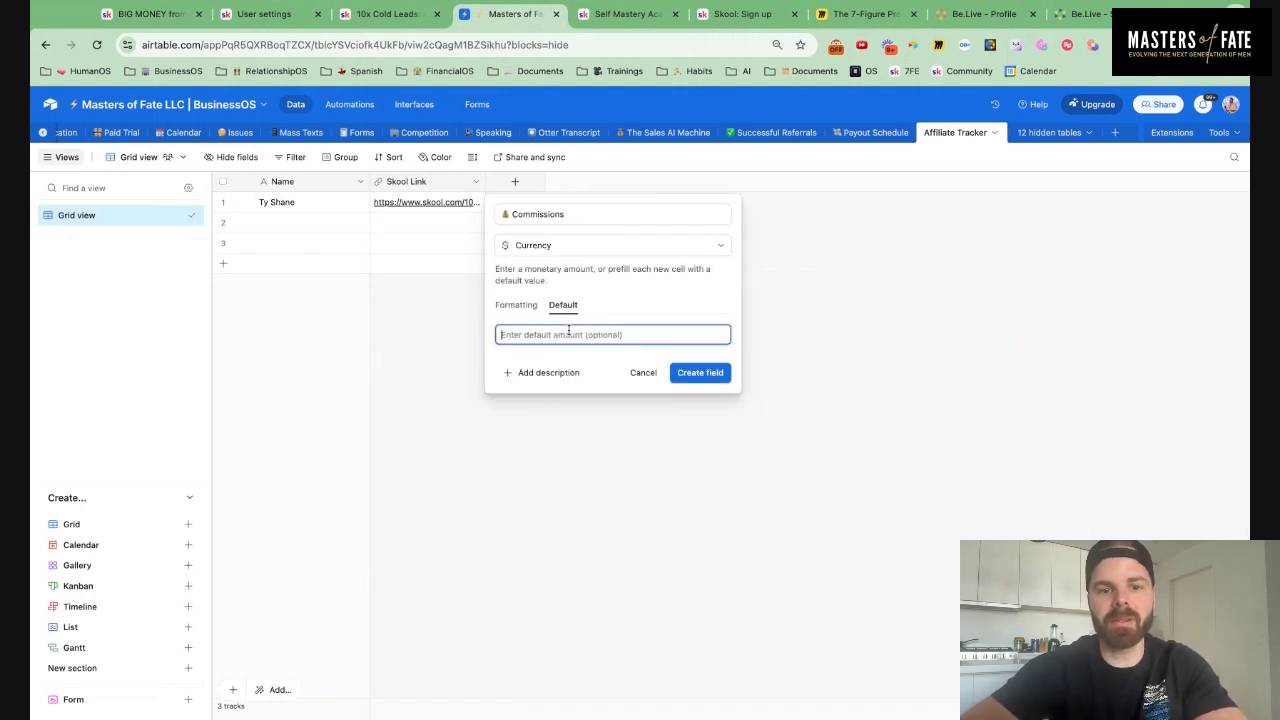
text(10)
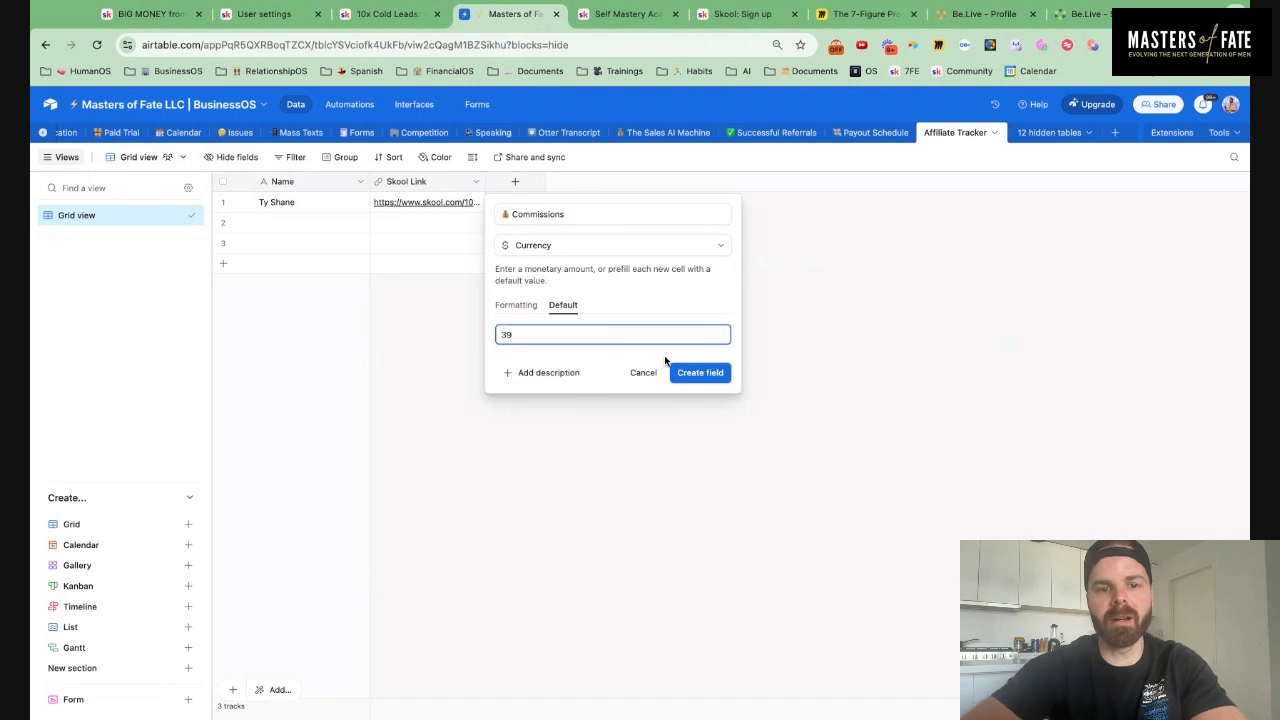
click(724, 374)
Enter 39 as the first affiliate's commission
click(561, 203)
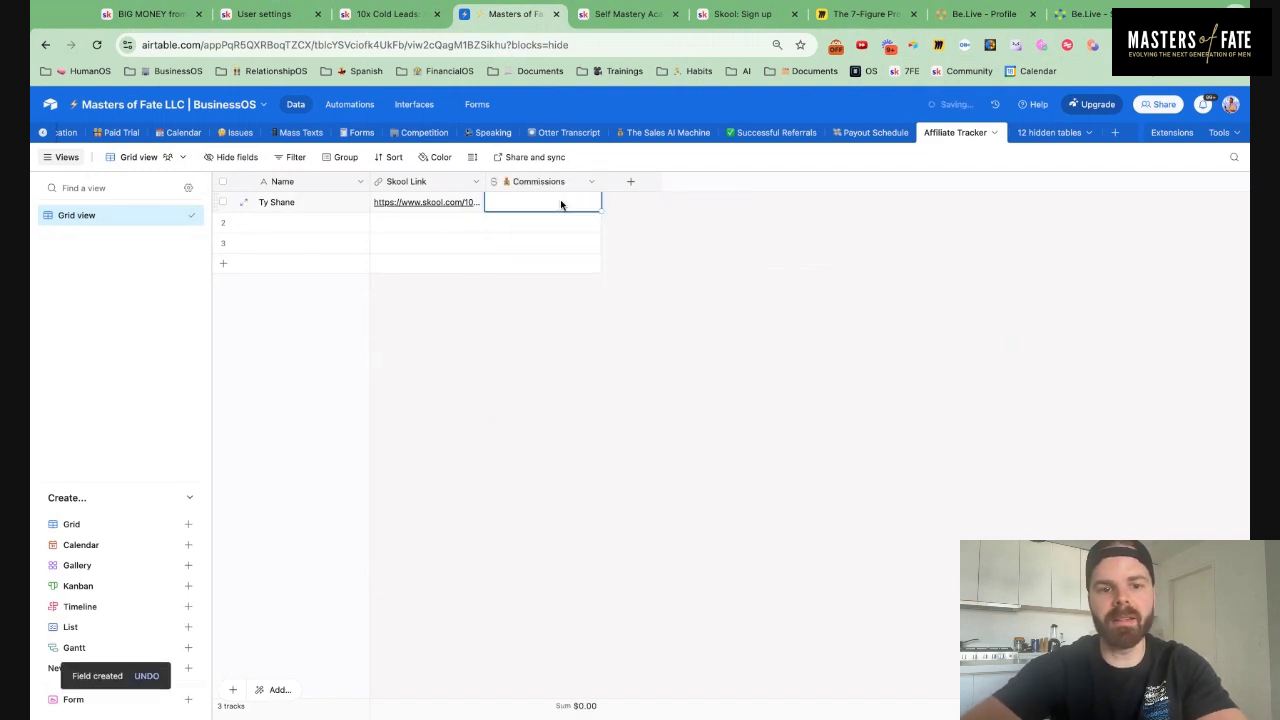
text(39)
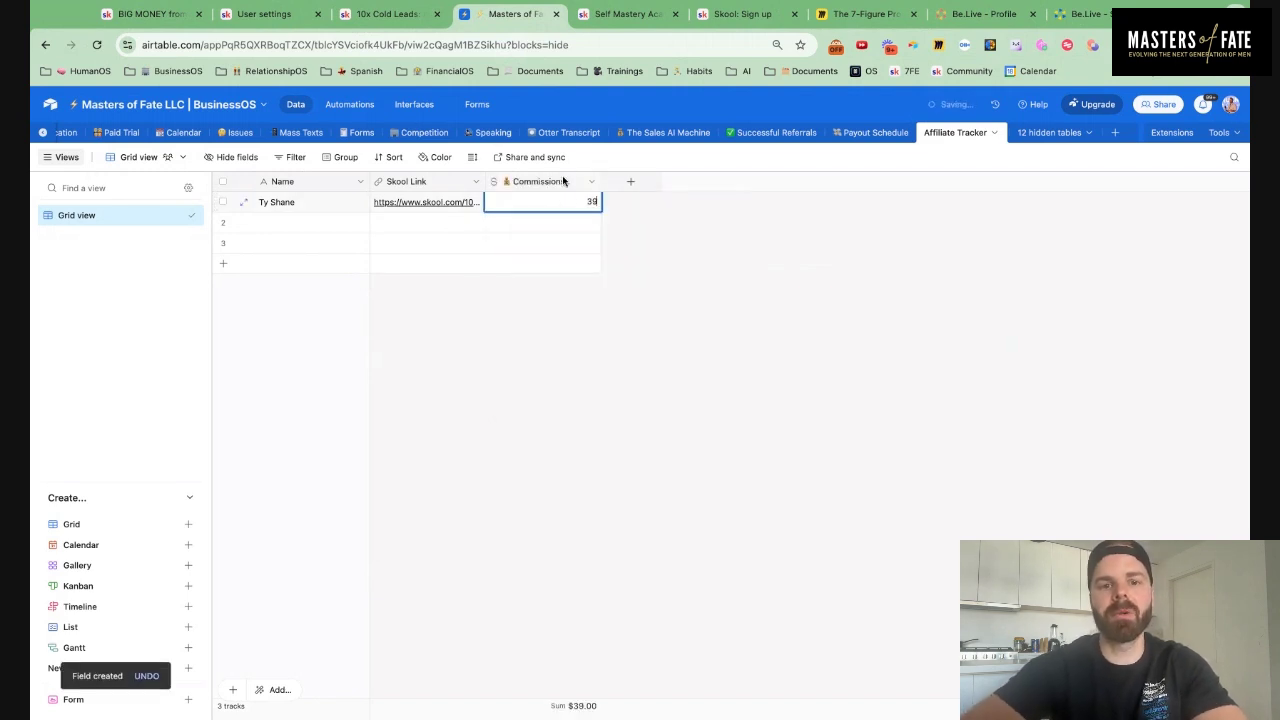
click(632, 182)
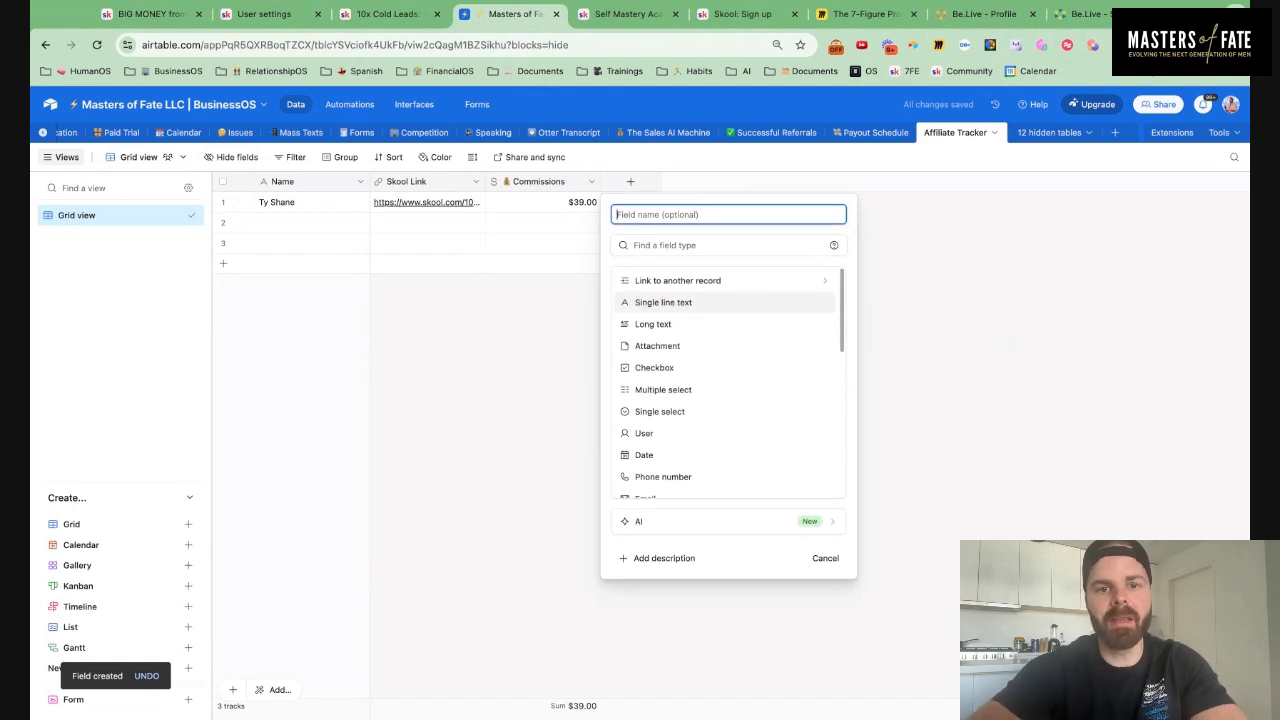
Create a single line text field named 'Skool Name'
text(Sk)
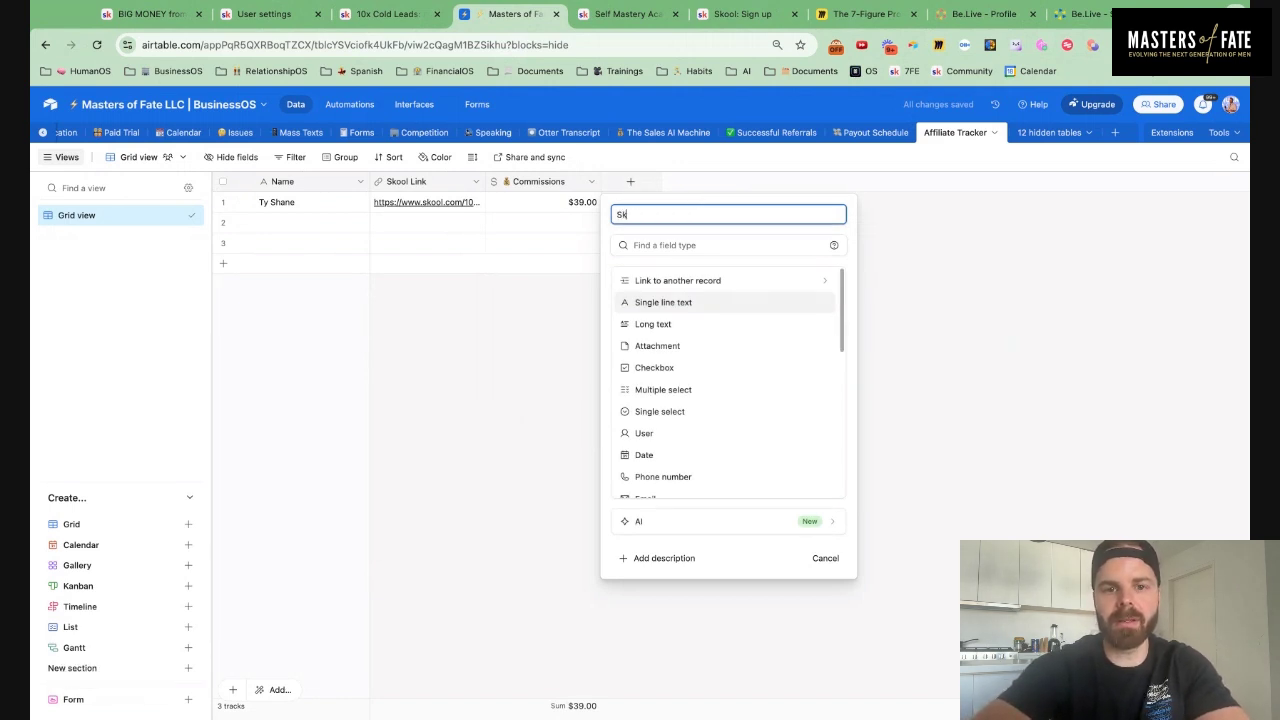
key(BackSpace)
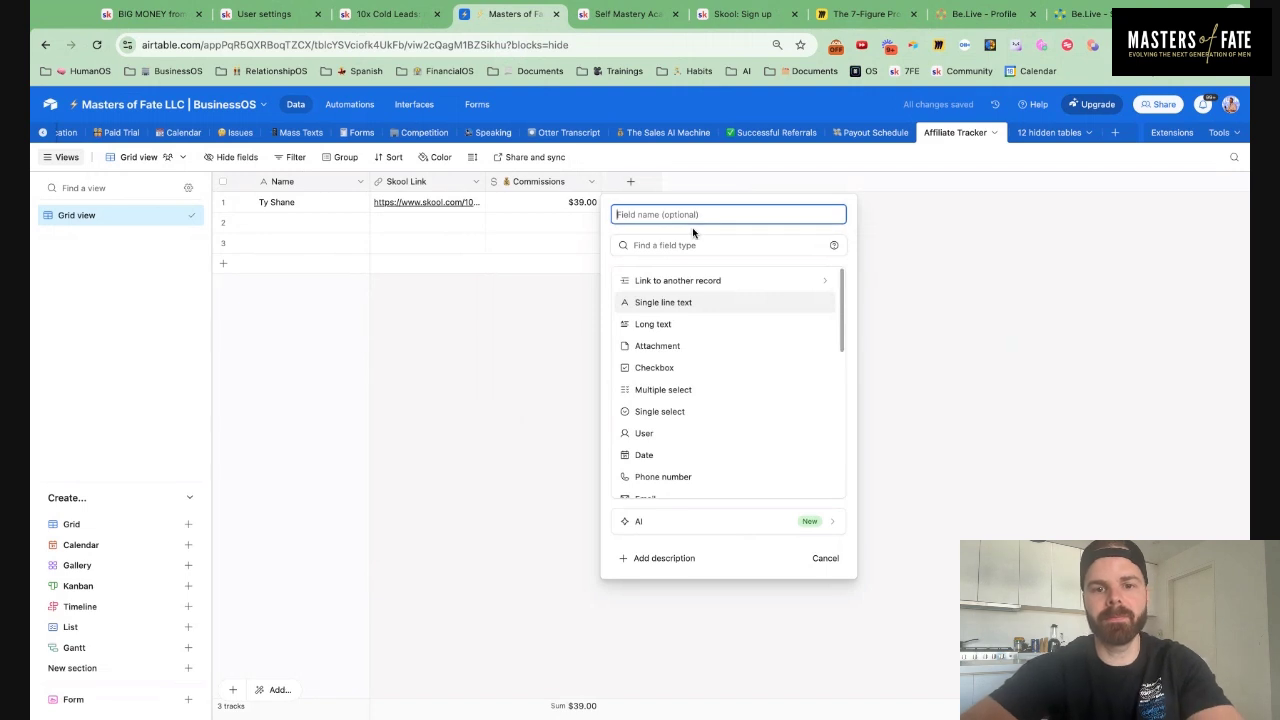
text(Skool)
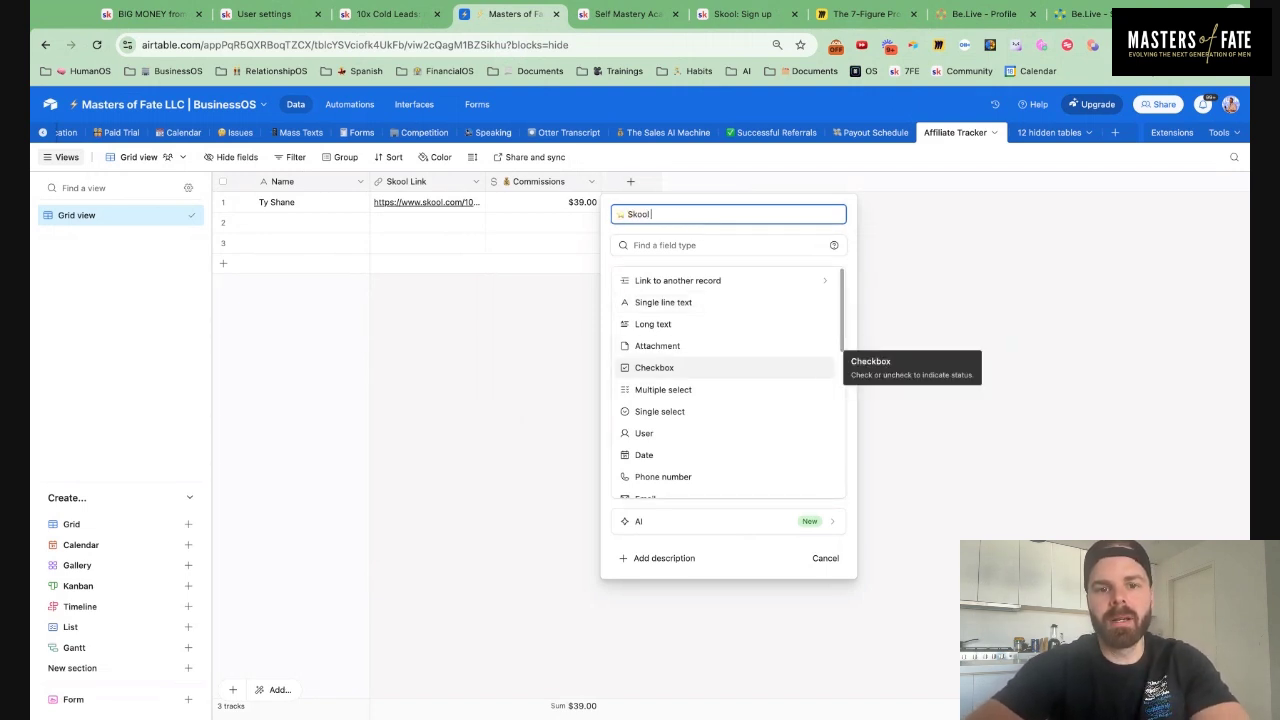
text( Name)
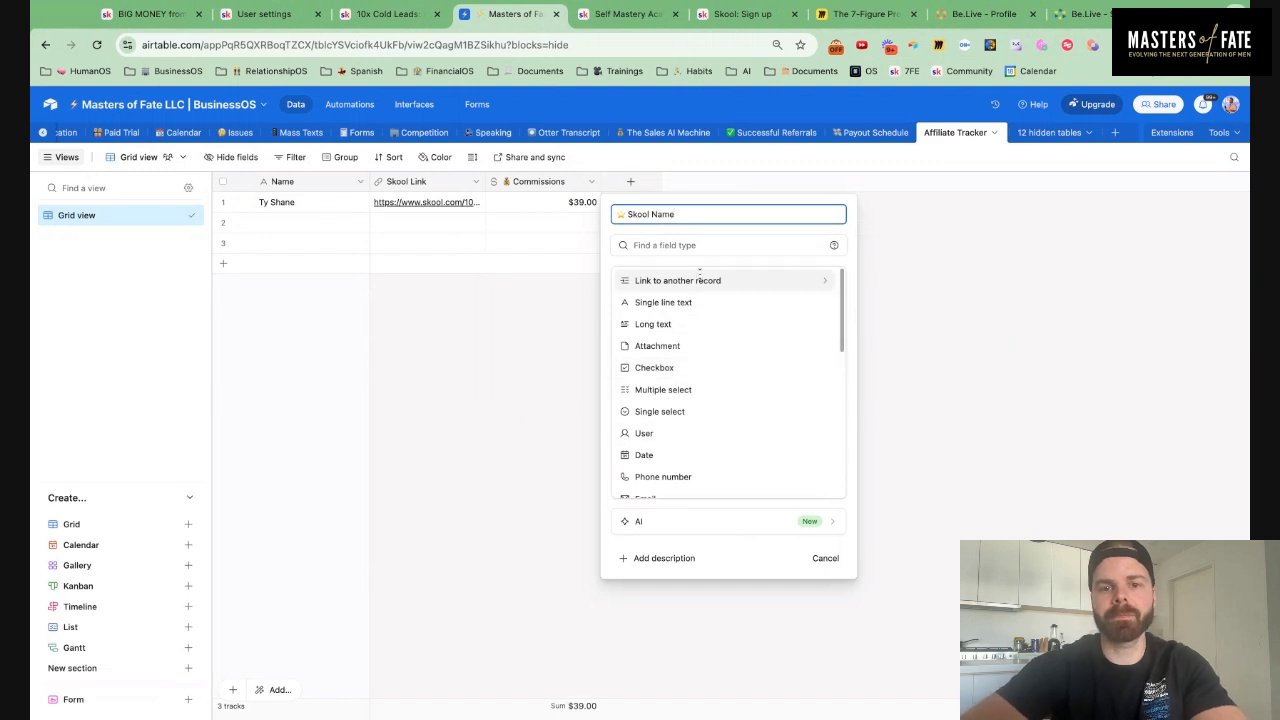
click(688, 244)
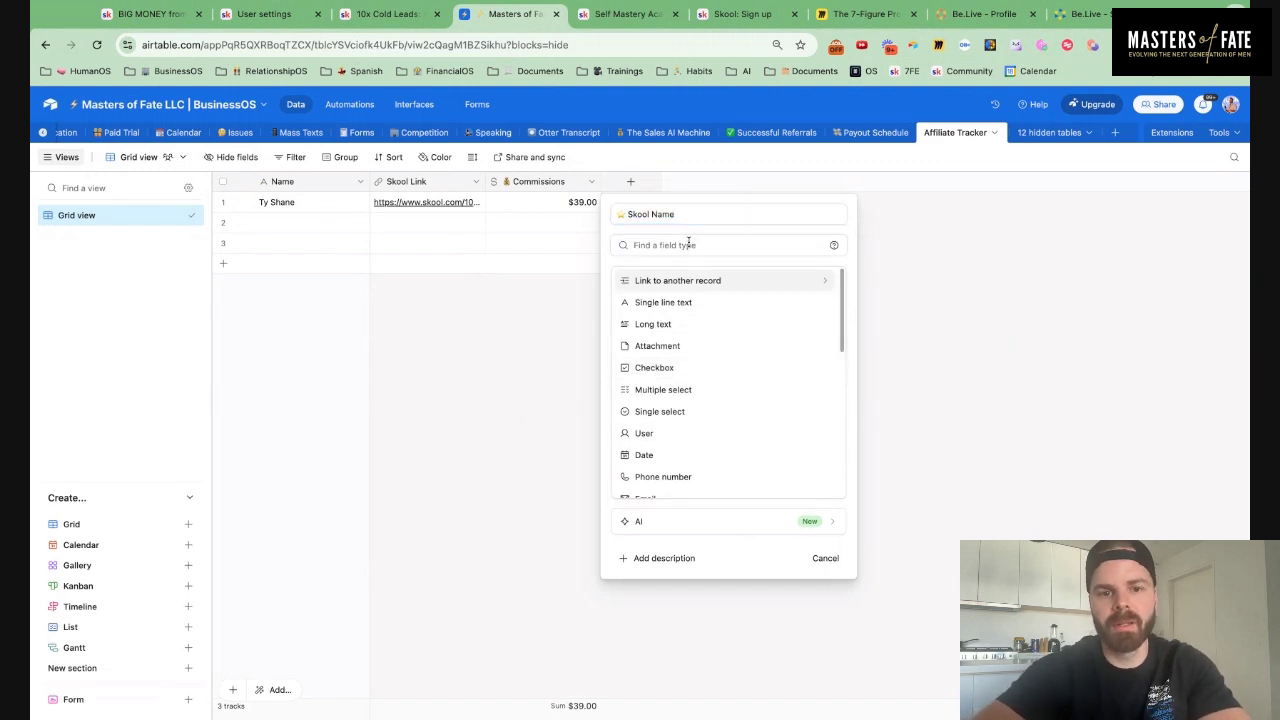
click(670, 302)
click(808, 341)
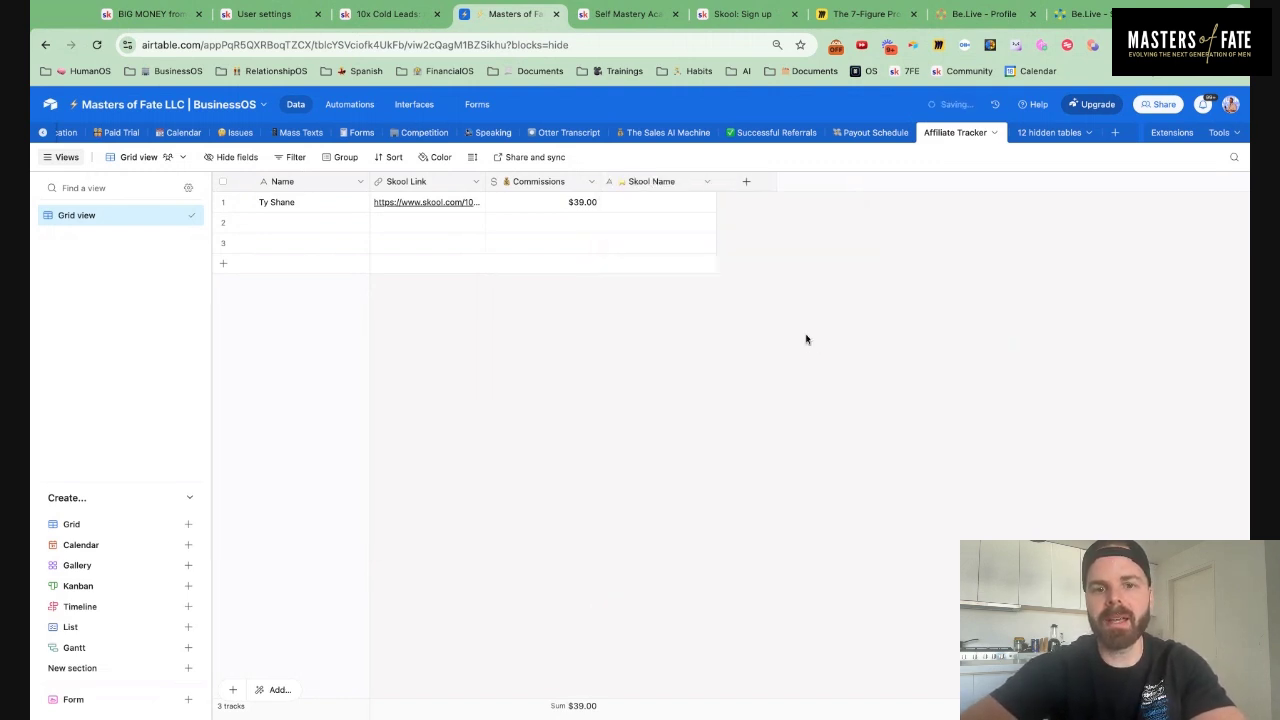
click(746, 182)
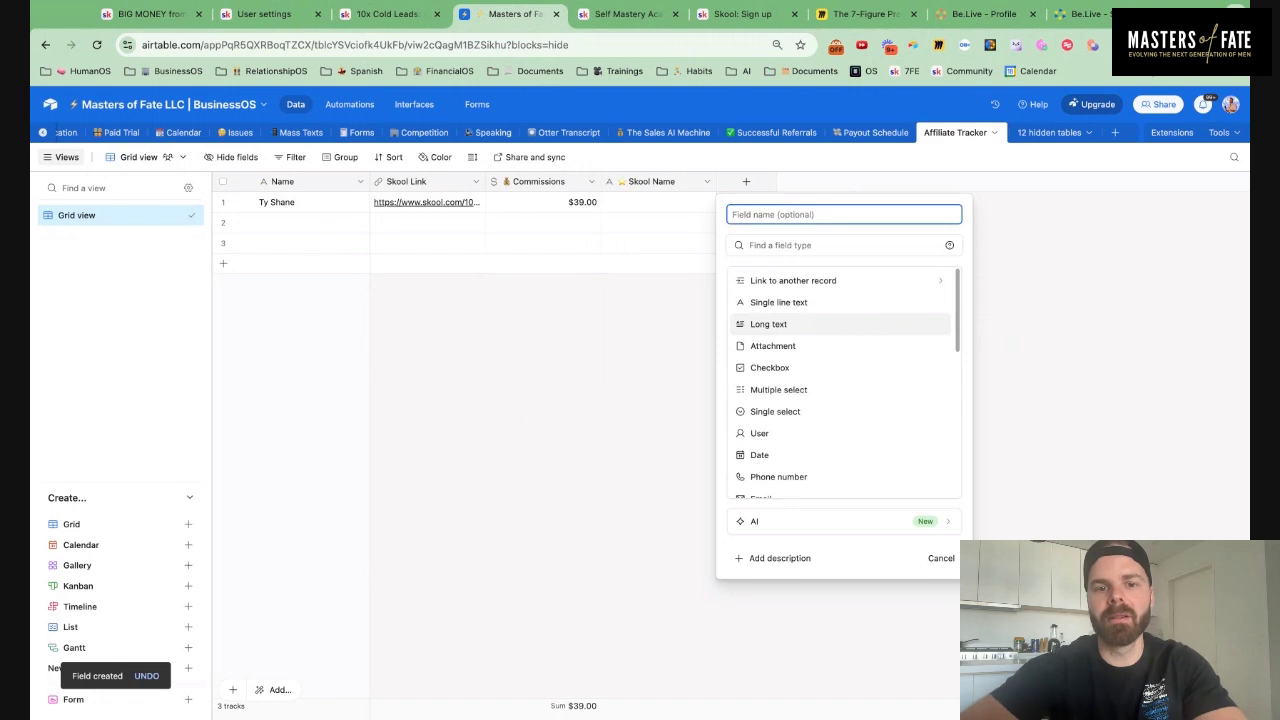
Make a '🚀 Status' single select field with options Trial, Active and In-Active
text(🚀)
text(S)
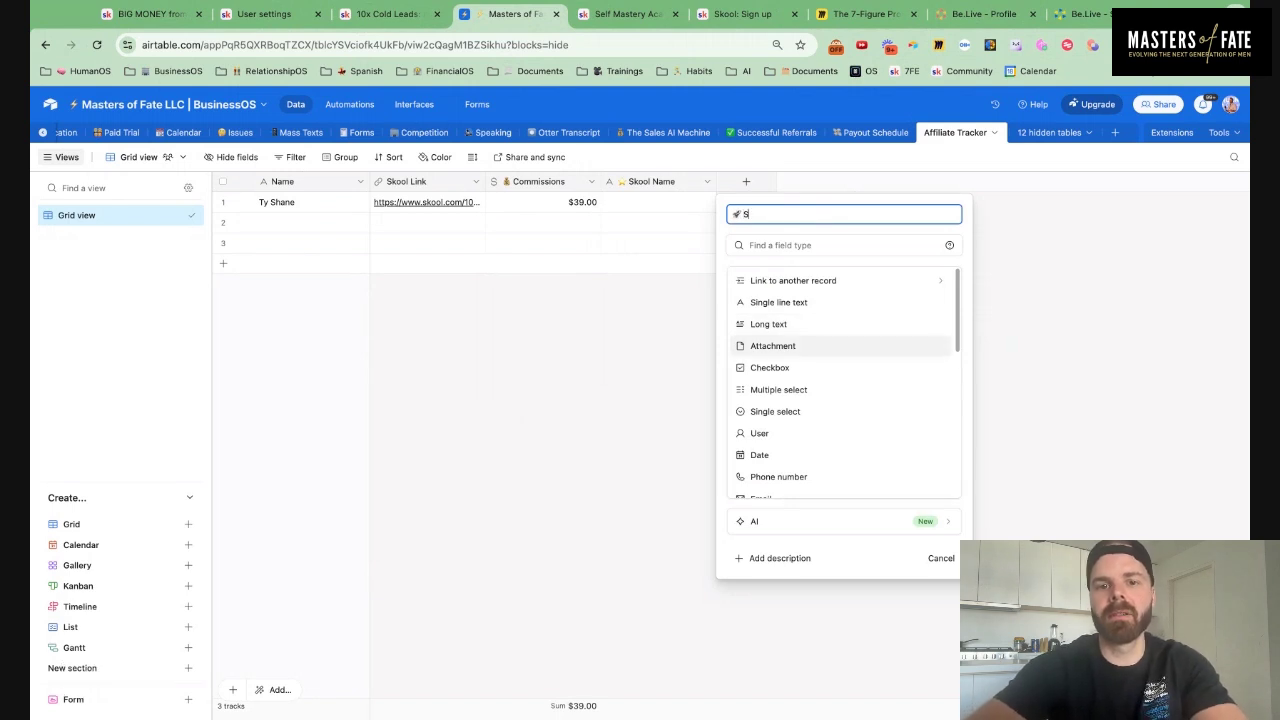
text(tatus)
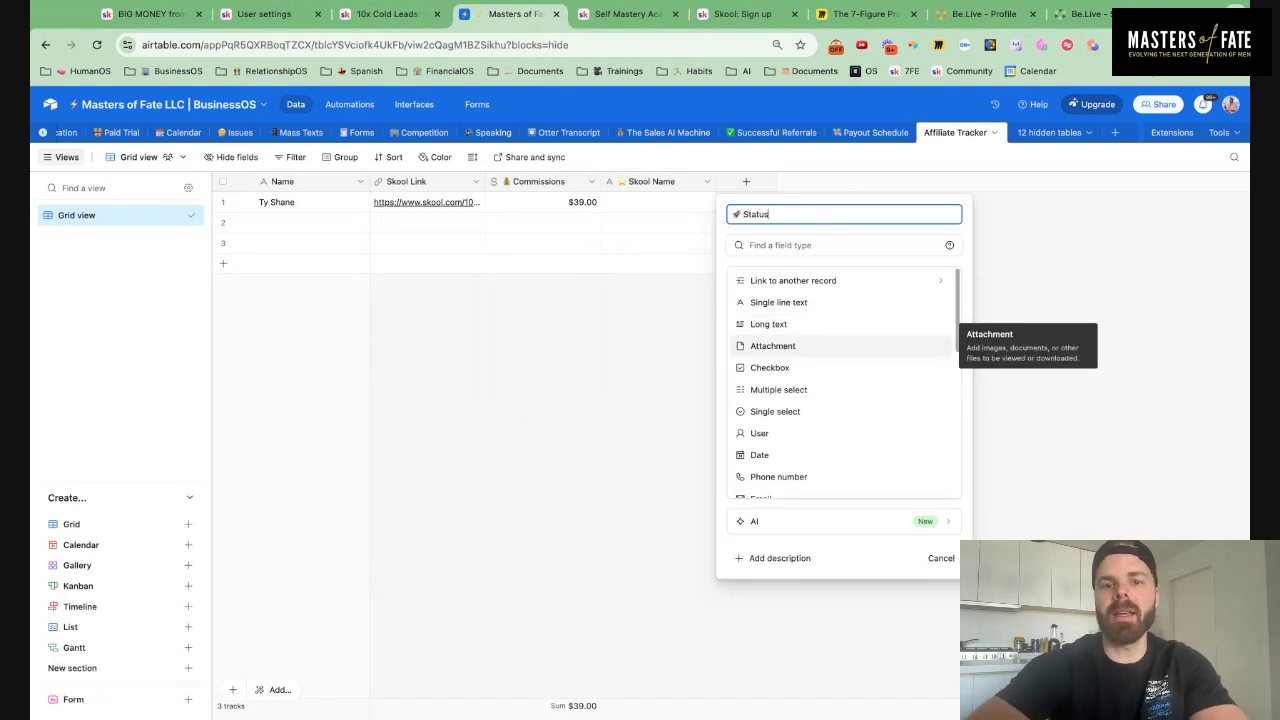
click(783, 411)
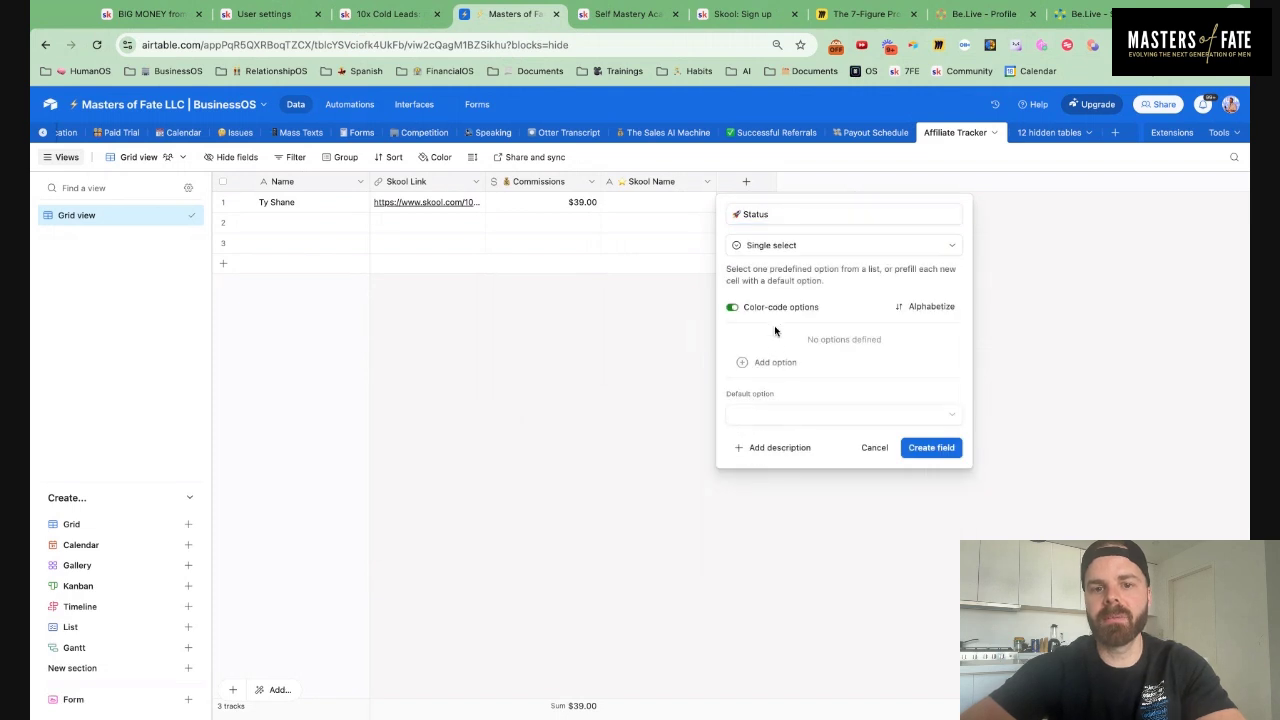
click(784, 363)
text(TR)
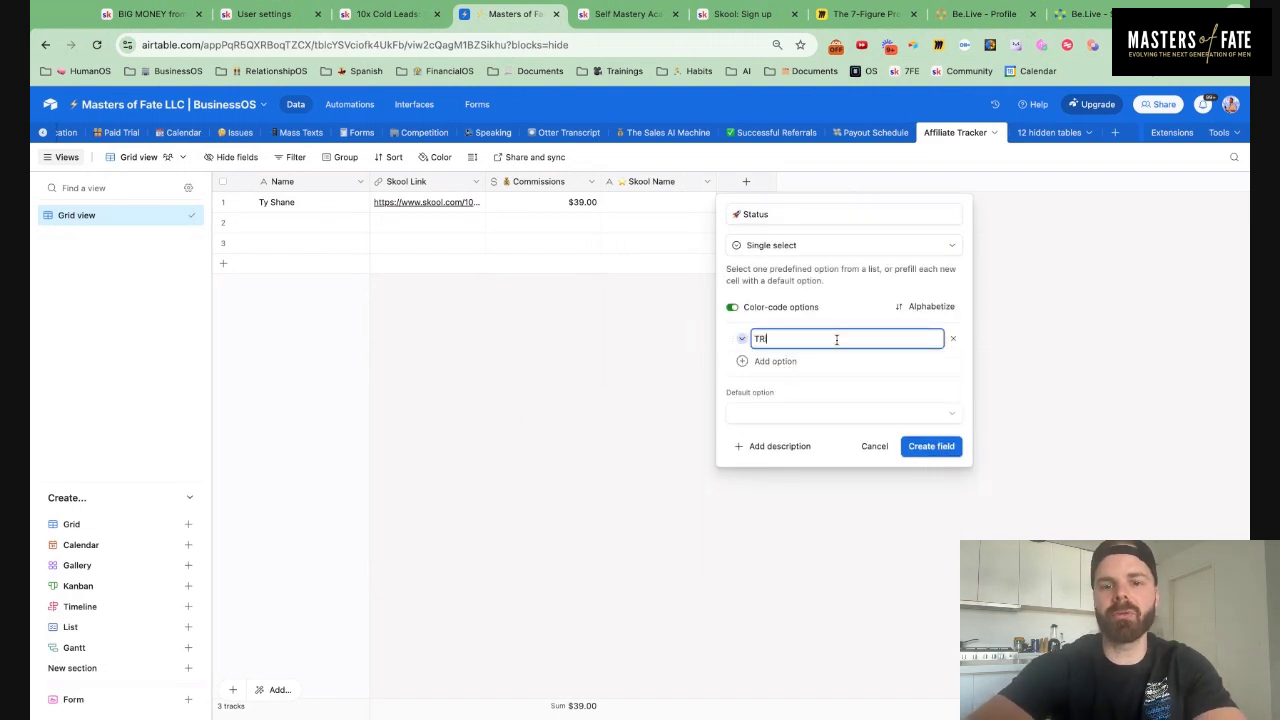
text(ial)
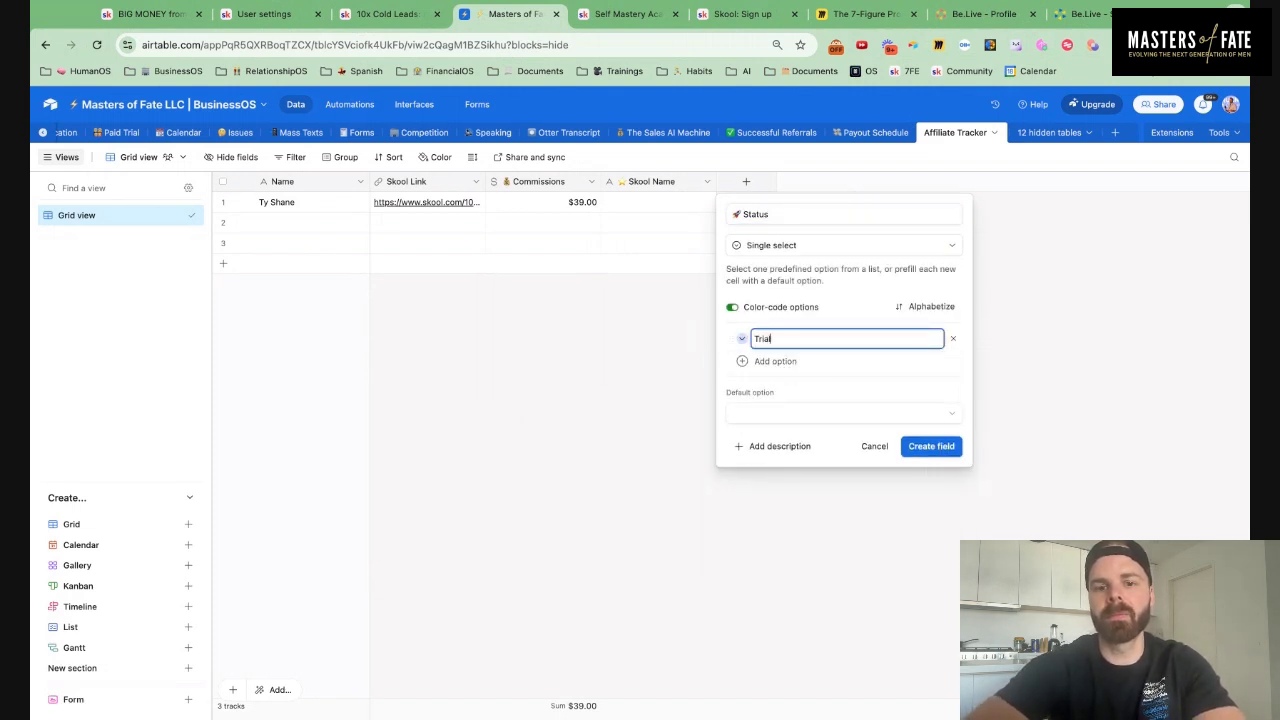
click(798, 361)
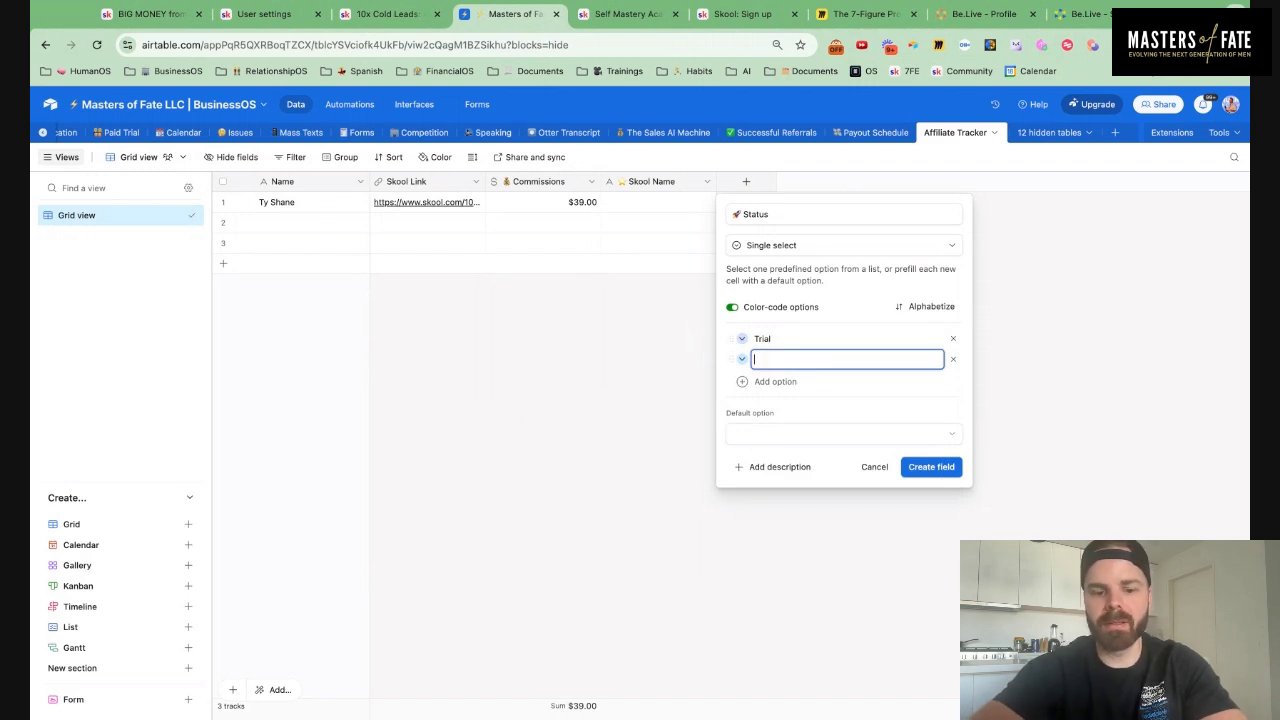
text(Active)
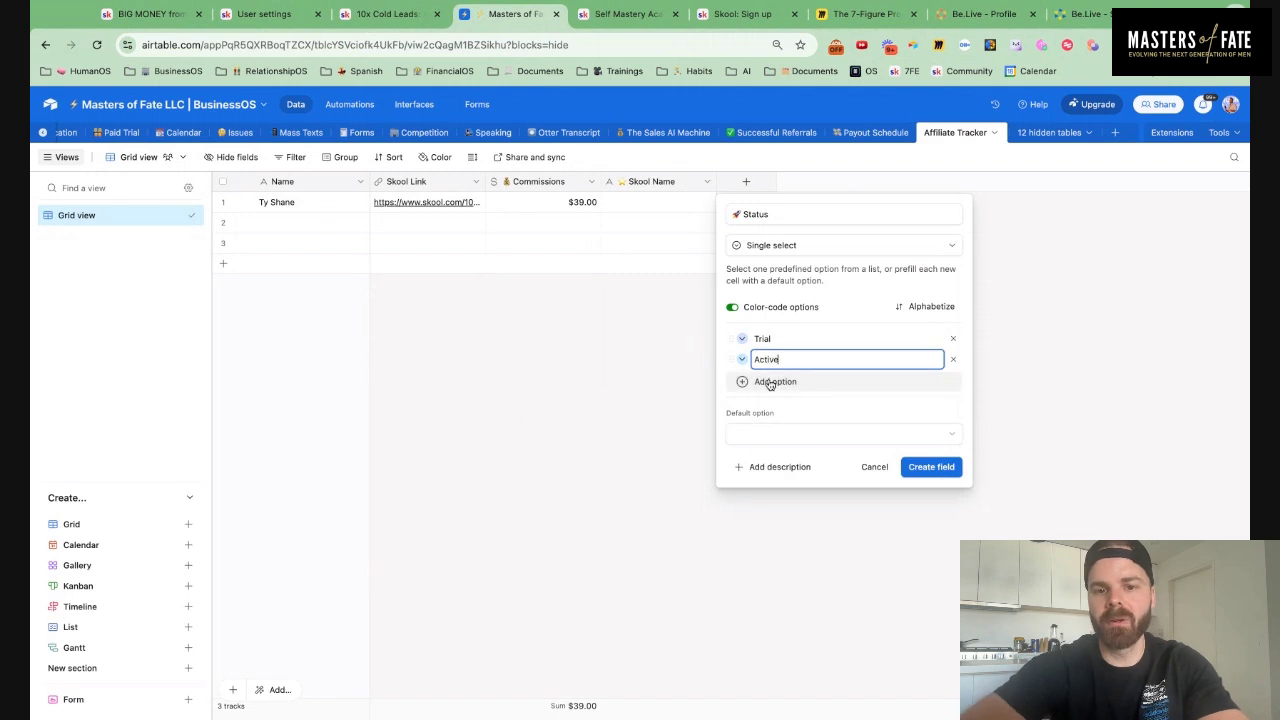
click(767, 382)
text(In-)
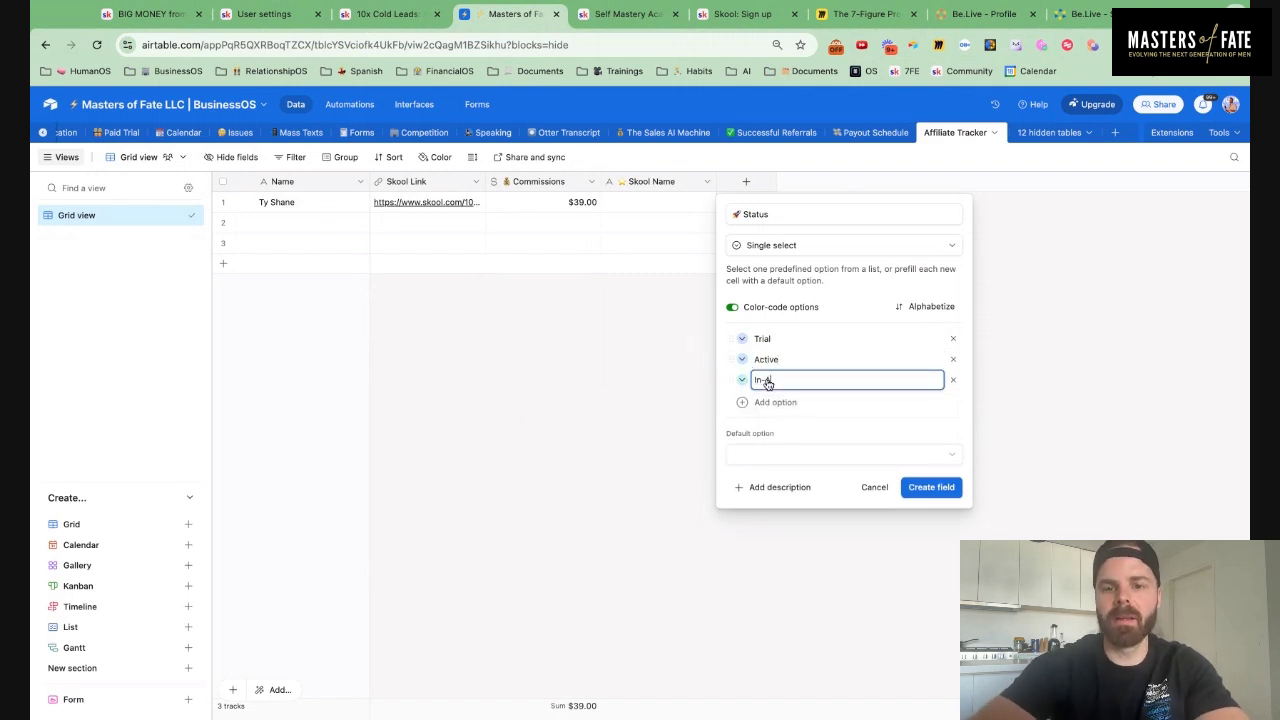
text(Acti)
key(BackSpace)
key(BackSpace)
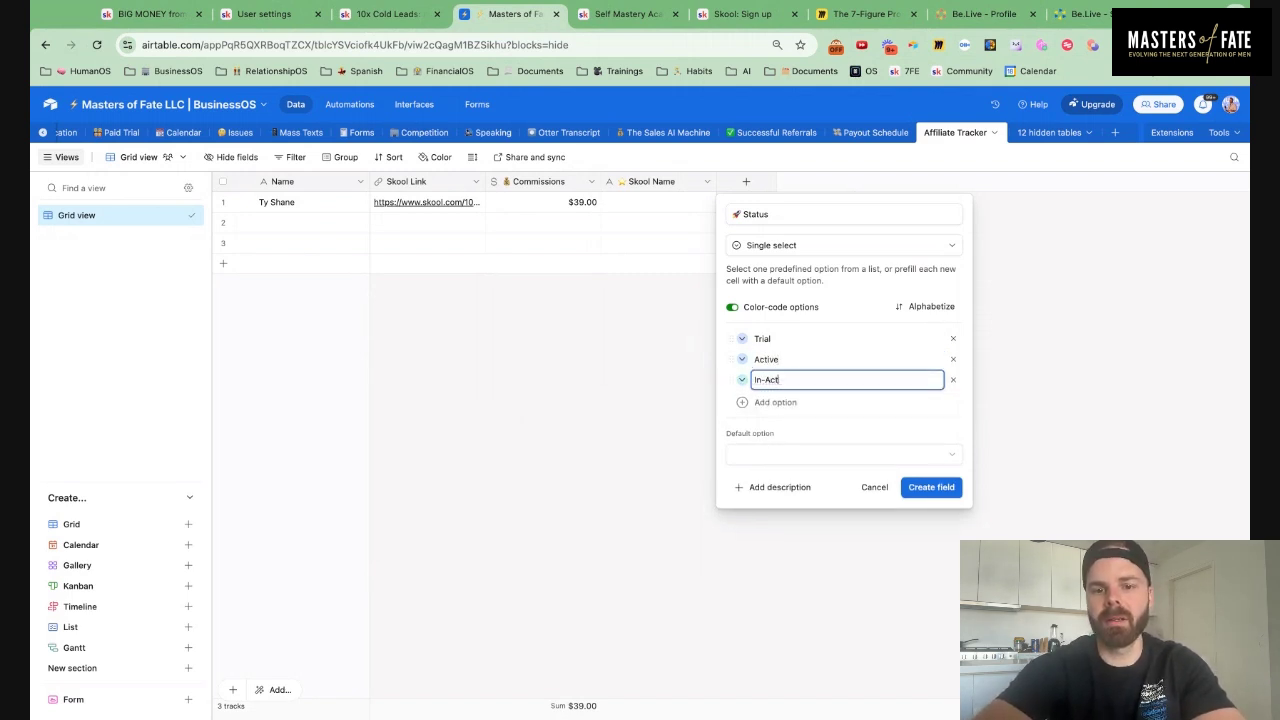
text(ive)
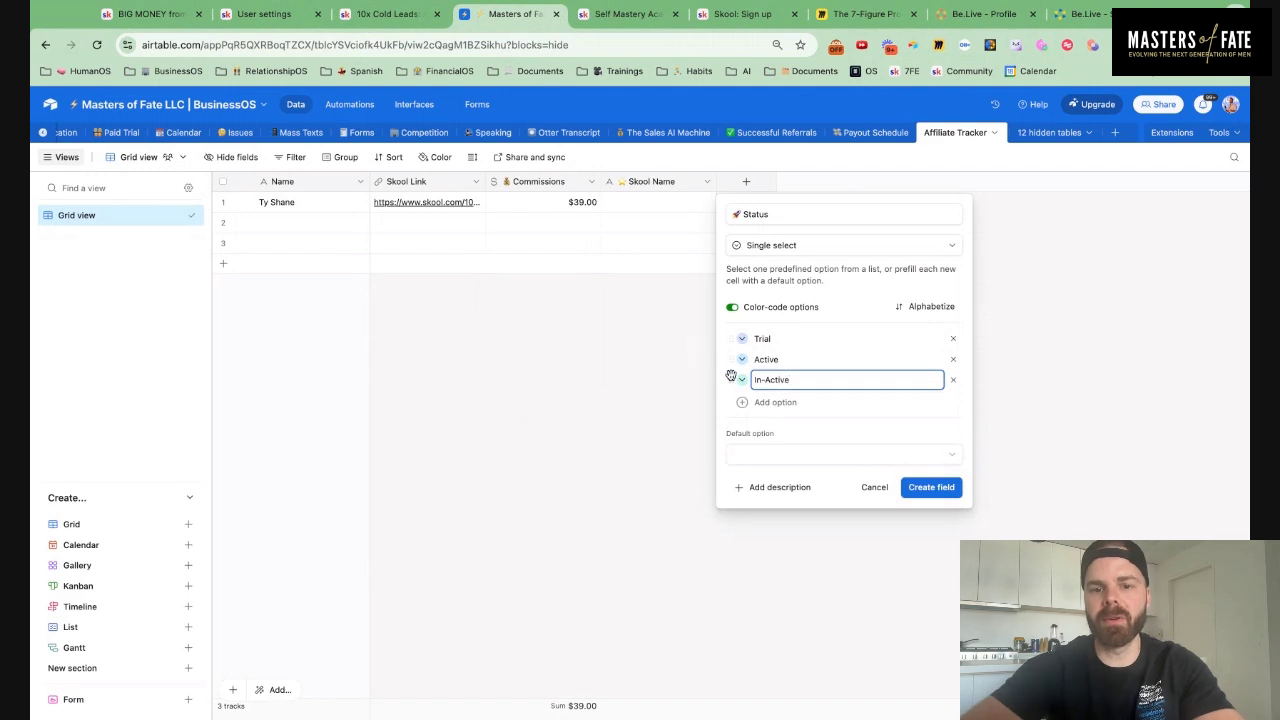
Colour In-Active red, Active green, Trial yellow, default to Trial, and create the field
click(742, 380)
click(967, 445)
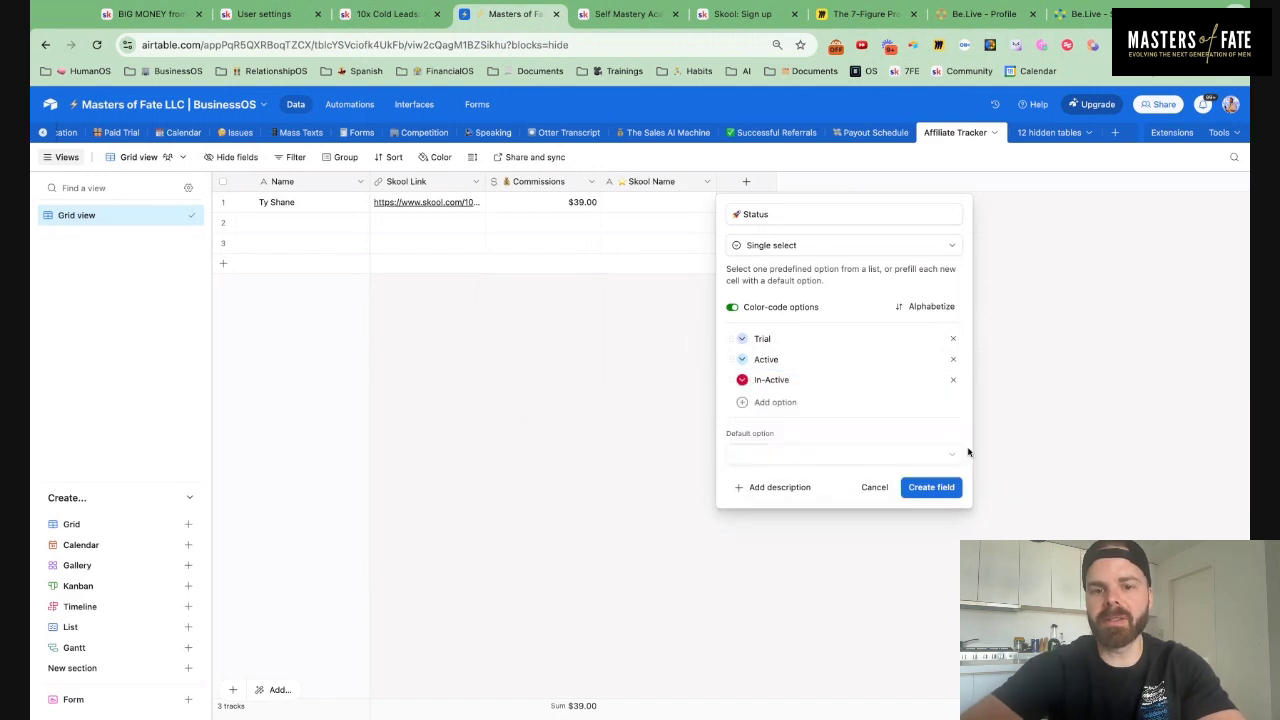
click(743, 362)
click(864, 423)
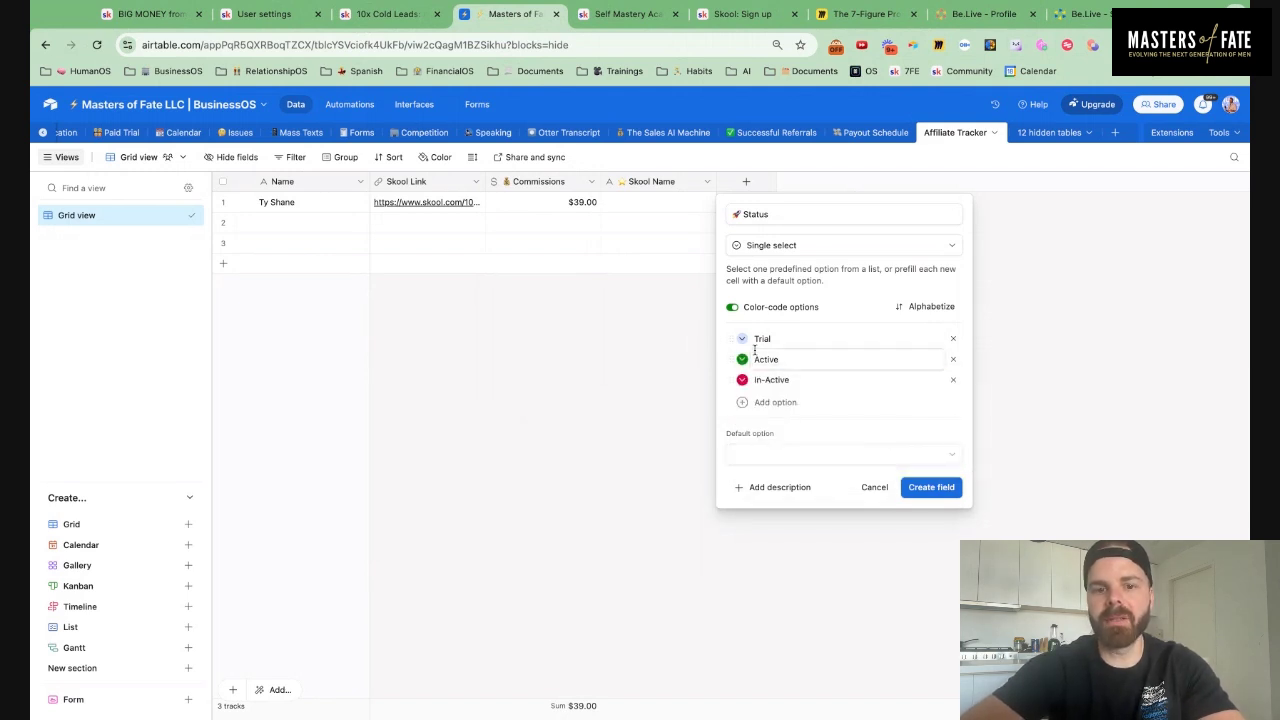
click(742, 339)
click(898, 403)
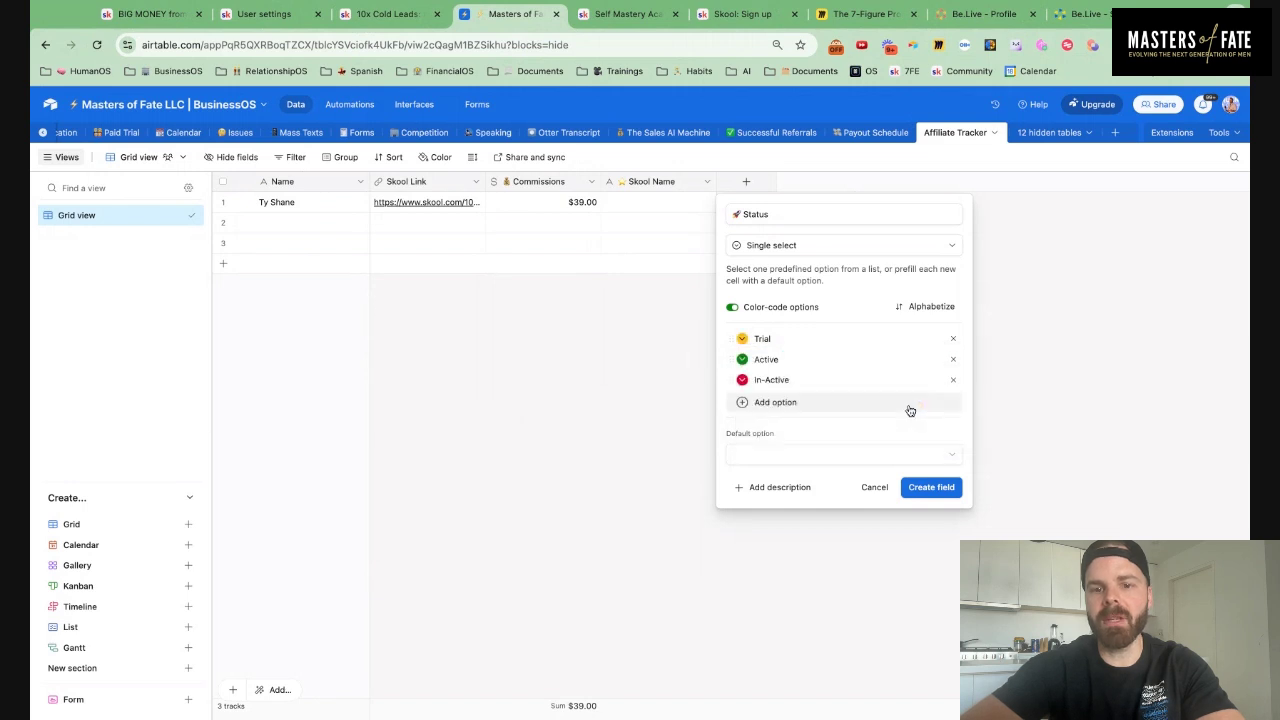
click(790, 455)
click(752, 528)
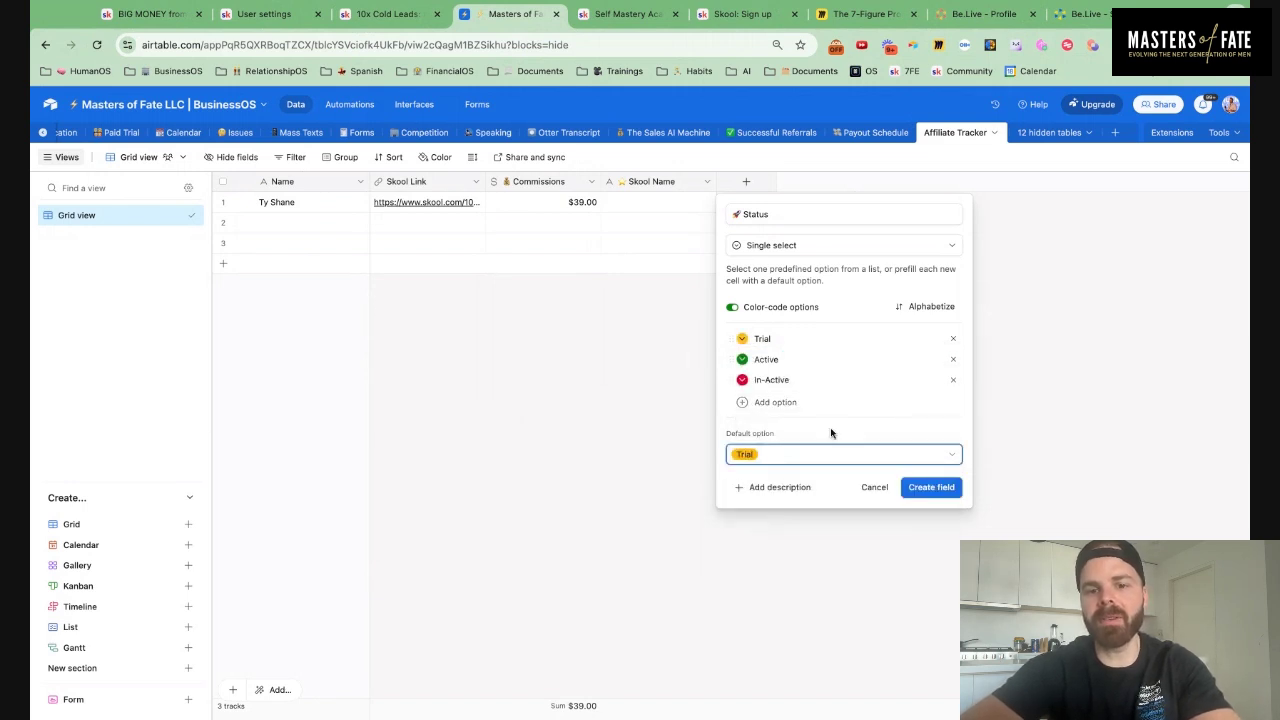
click(934, 487)
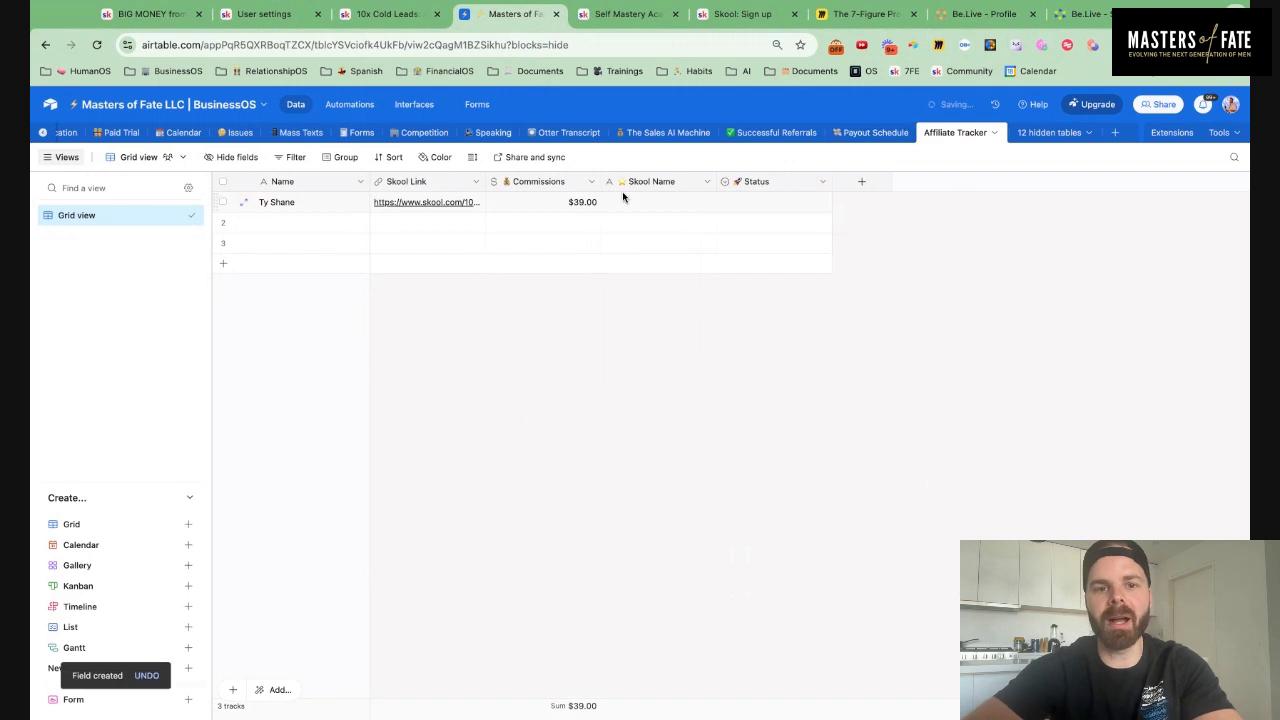
click(862, 183)
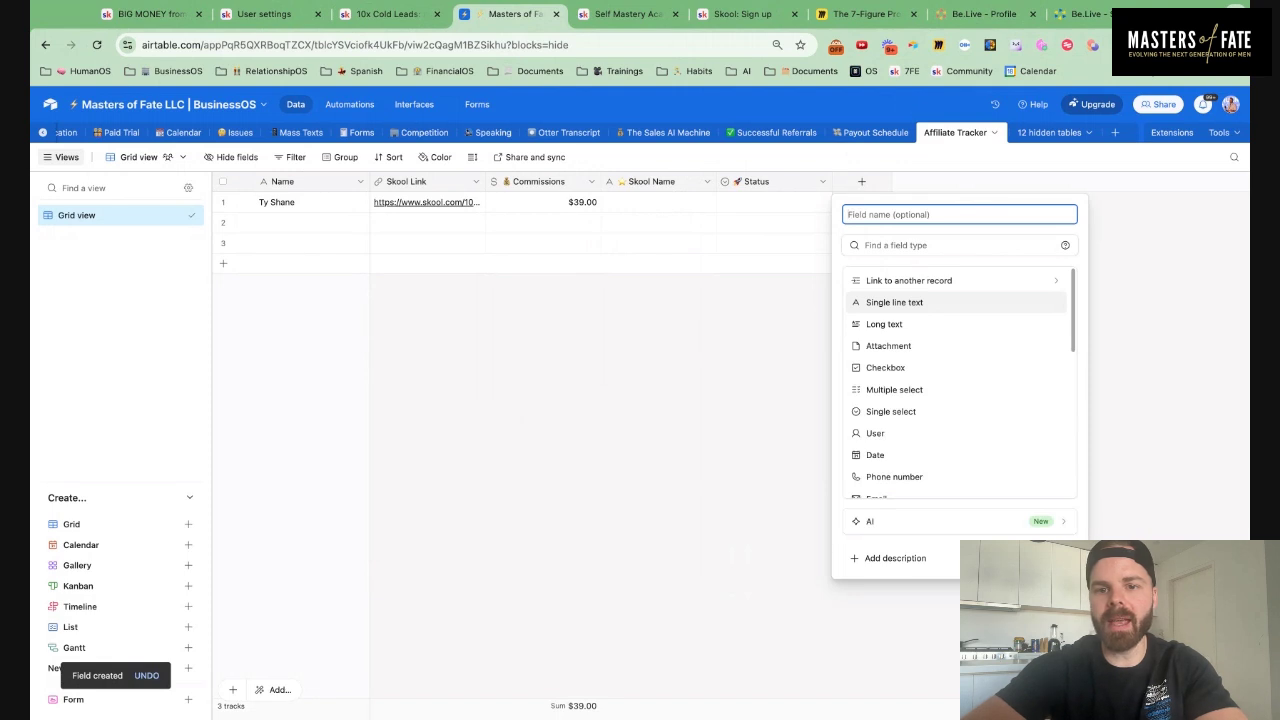
Create a '📅 Date Added' Created time field with time excluded
text(📅)
text(D)
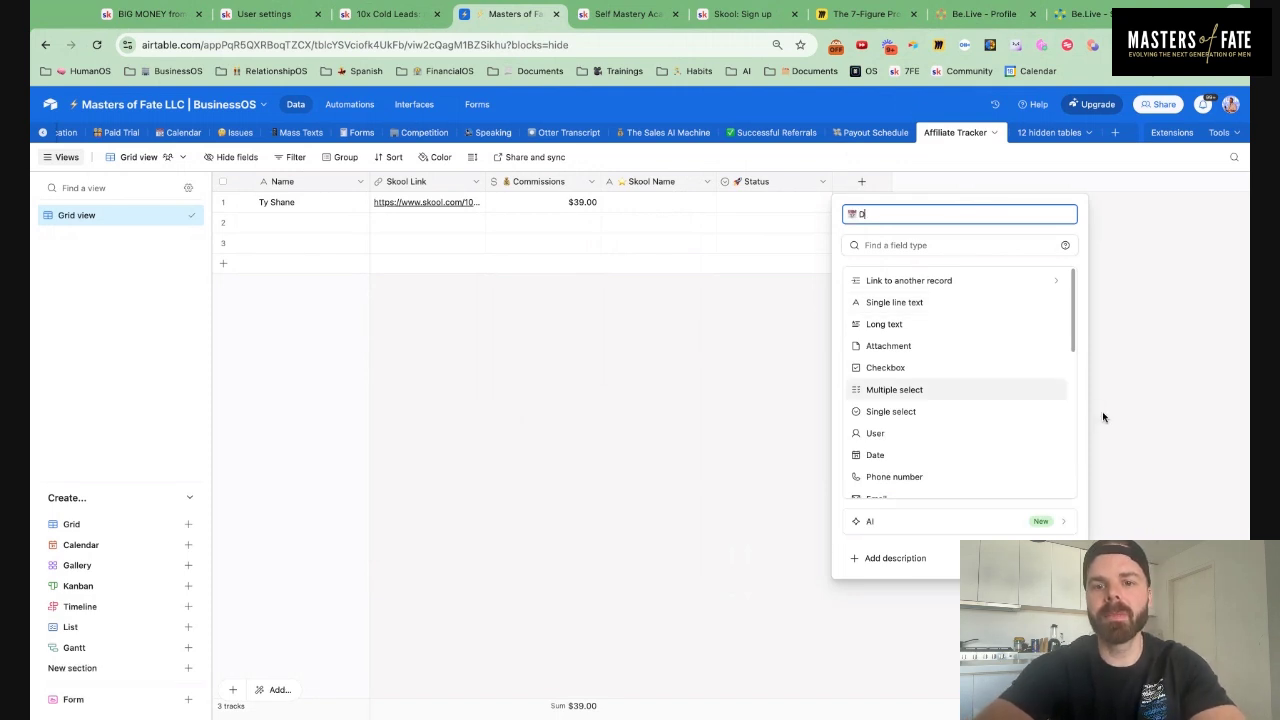
text(ate Added)
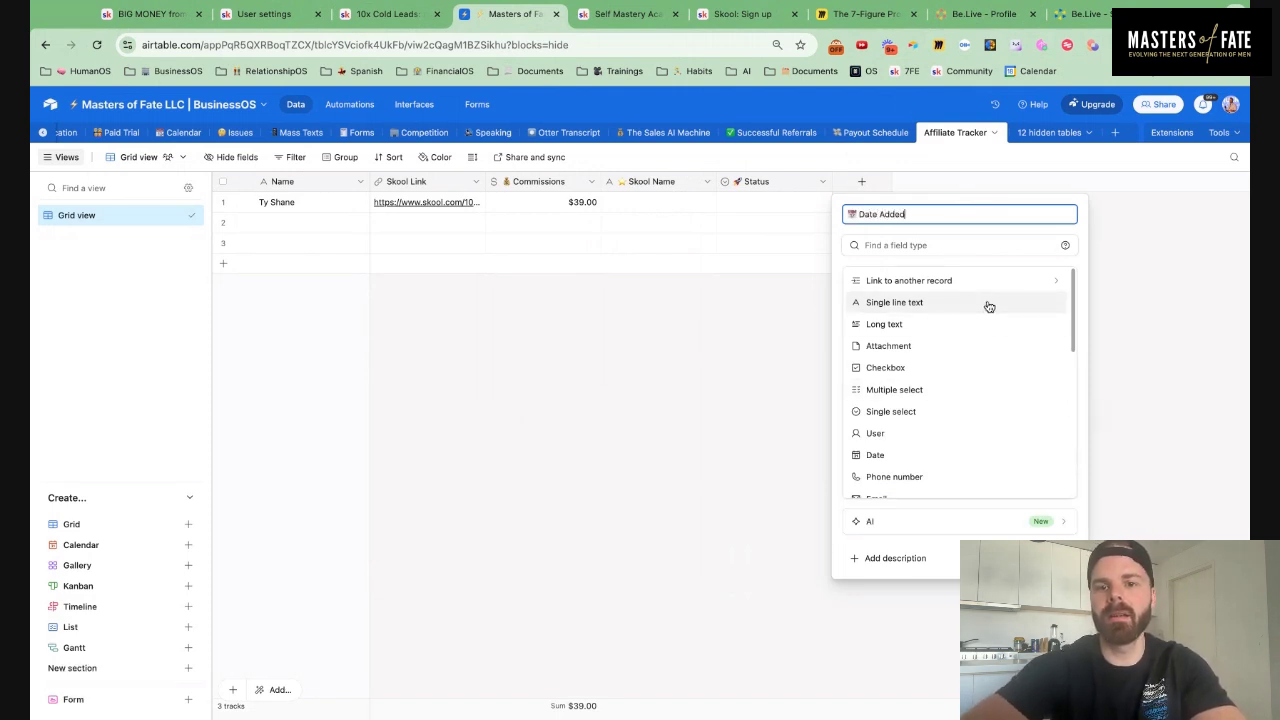
click(950, 245)
text(date)
key(BackSpace)
key(BackSpace)
key(BackSpace)
key(BackSpace)
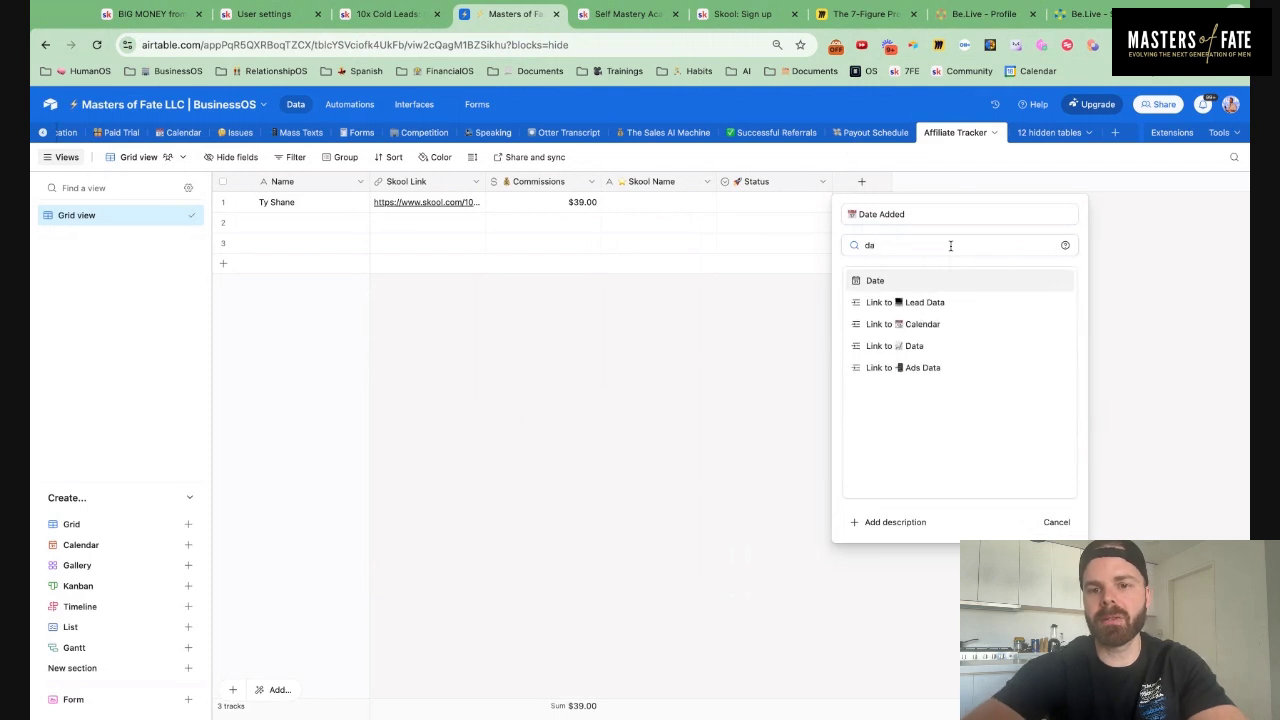
text(creat)
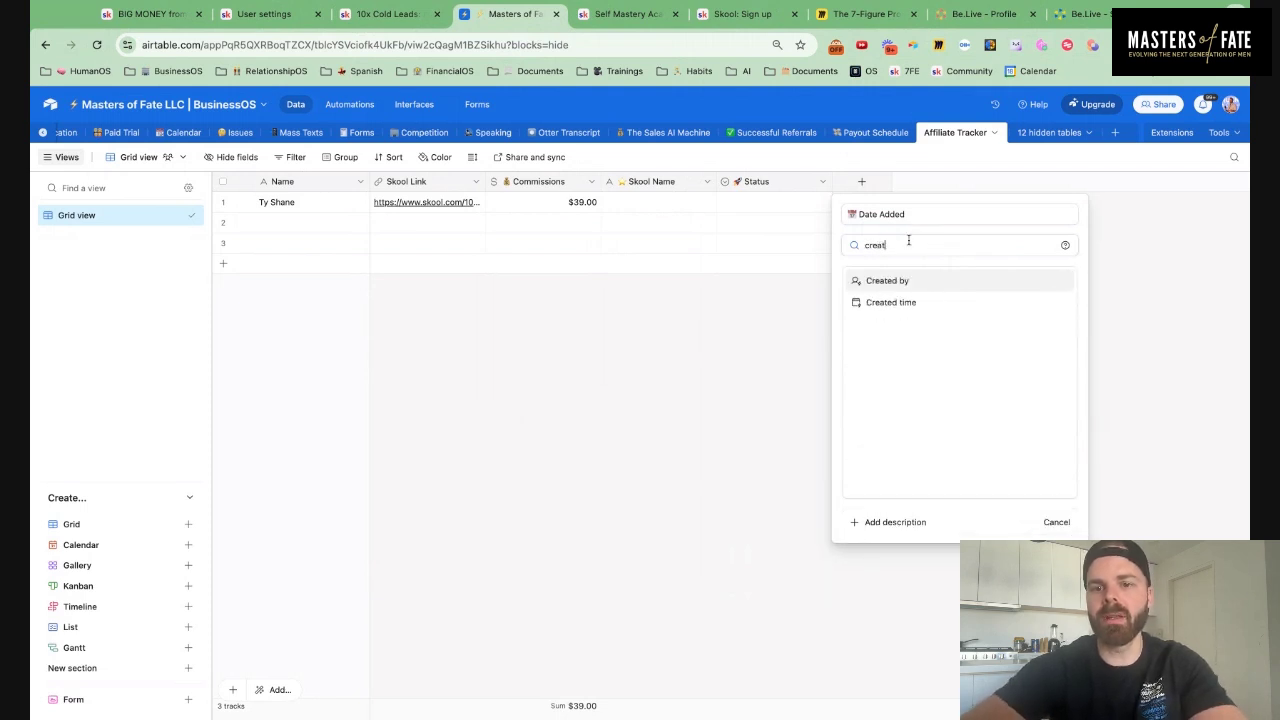
click(893, 302)
click(847, 340)
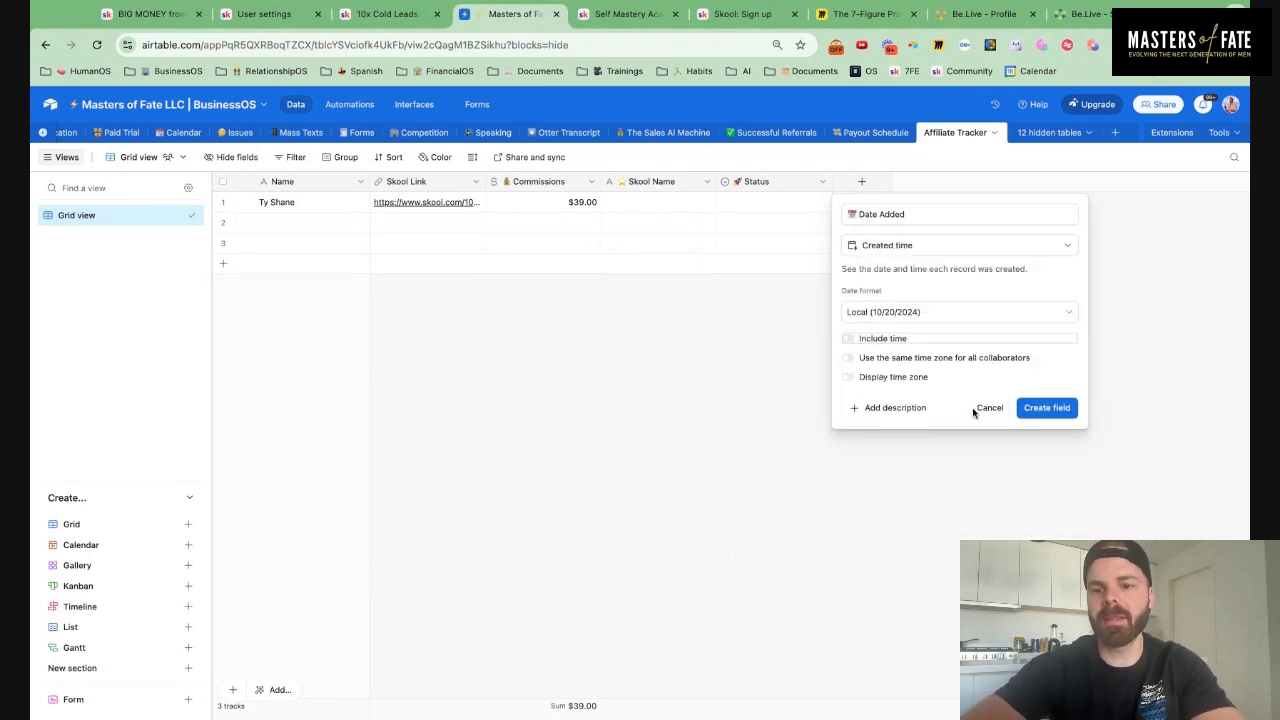
click(1037, 408)
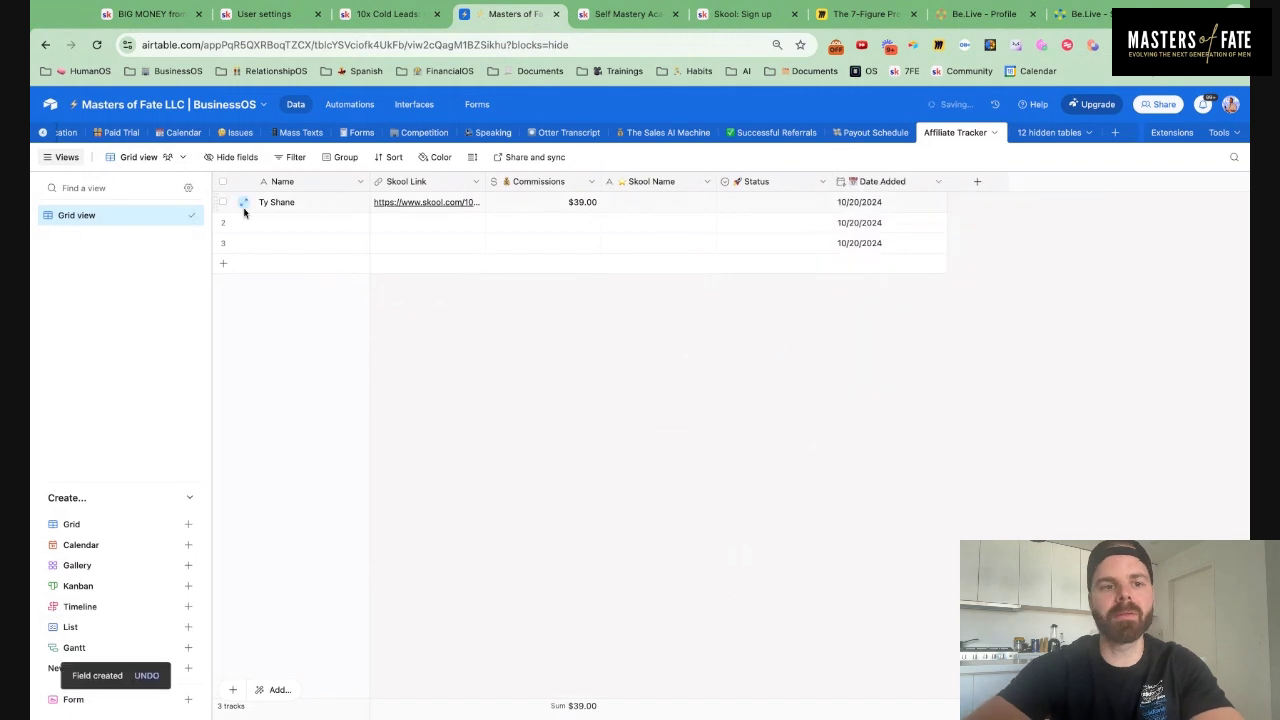
Set the first affiliate's Status to In-Active
double_click(755, 203)
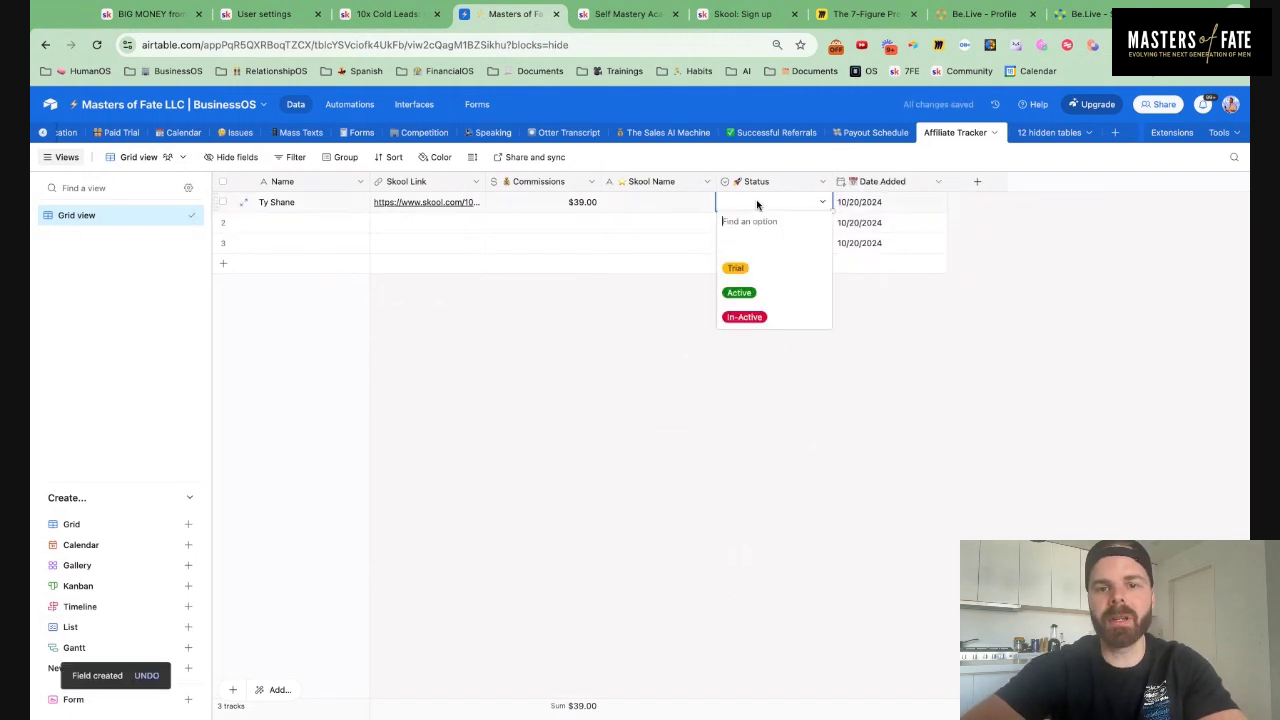
click(762, 317)
click(644, 201)
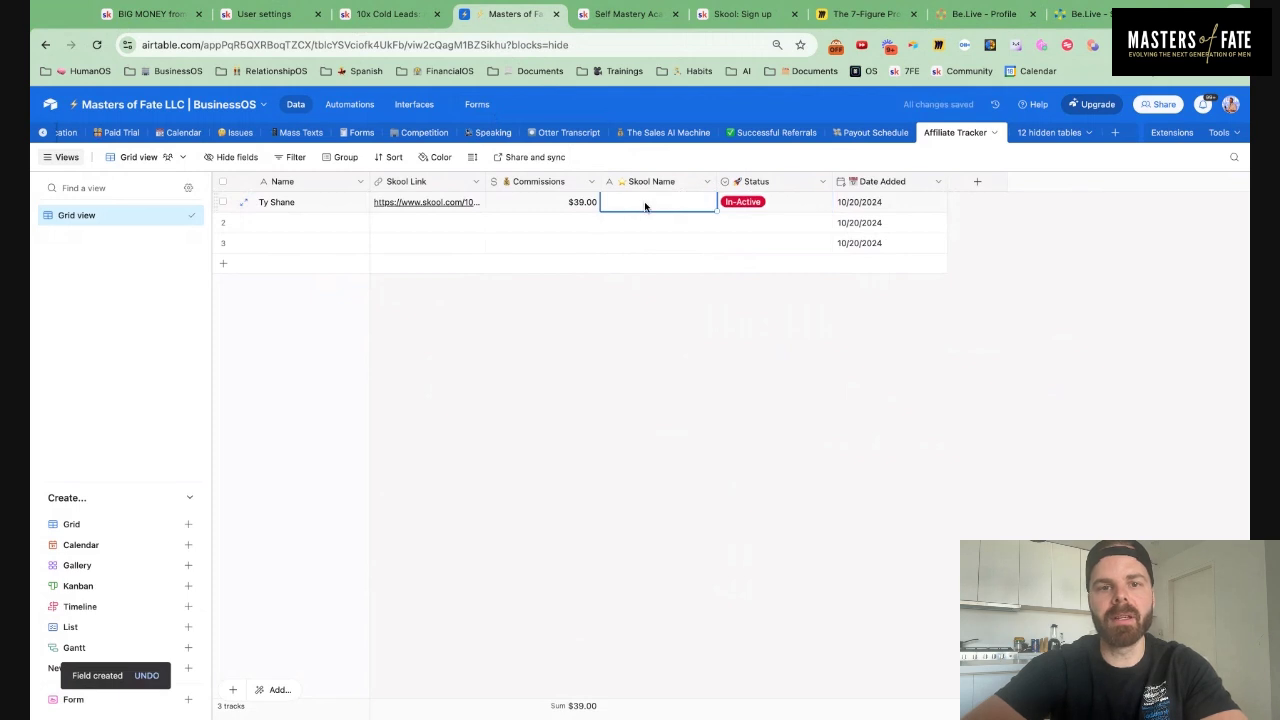
Copy the group title '10x Cold Leads: AI Lead Gen' into row 1's Skool Name cell
click(388, 16)
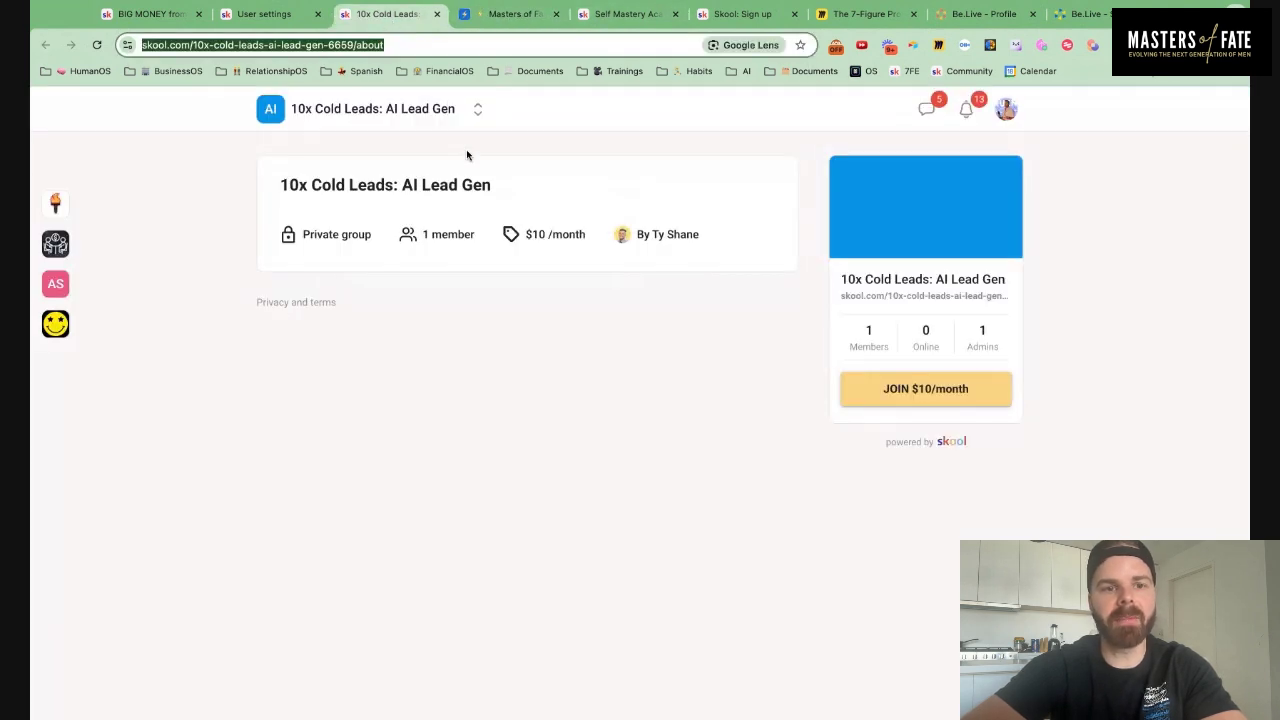
drag(493, 186, 280, 186)
key(ctrl+c)
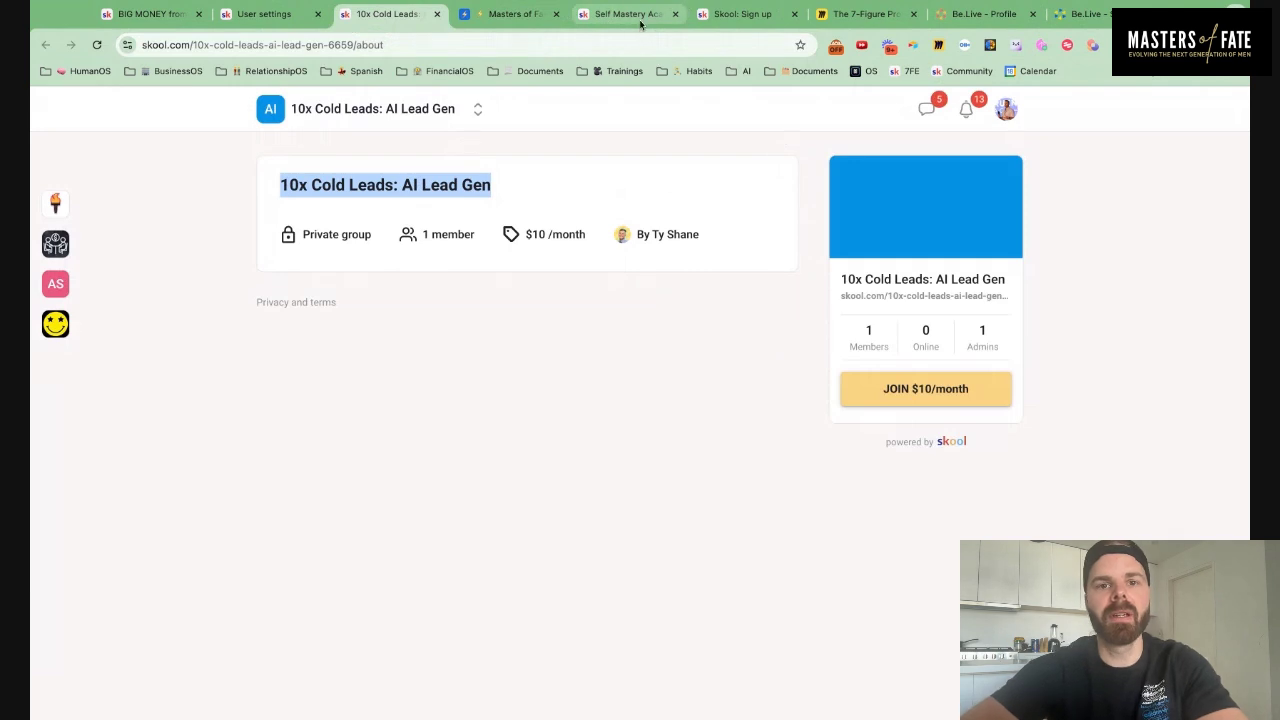
click(515, 14)
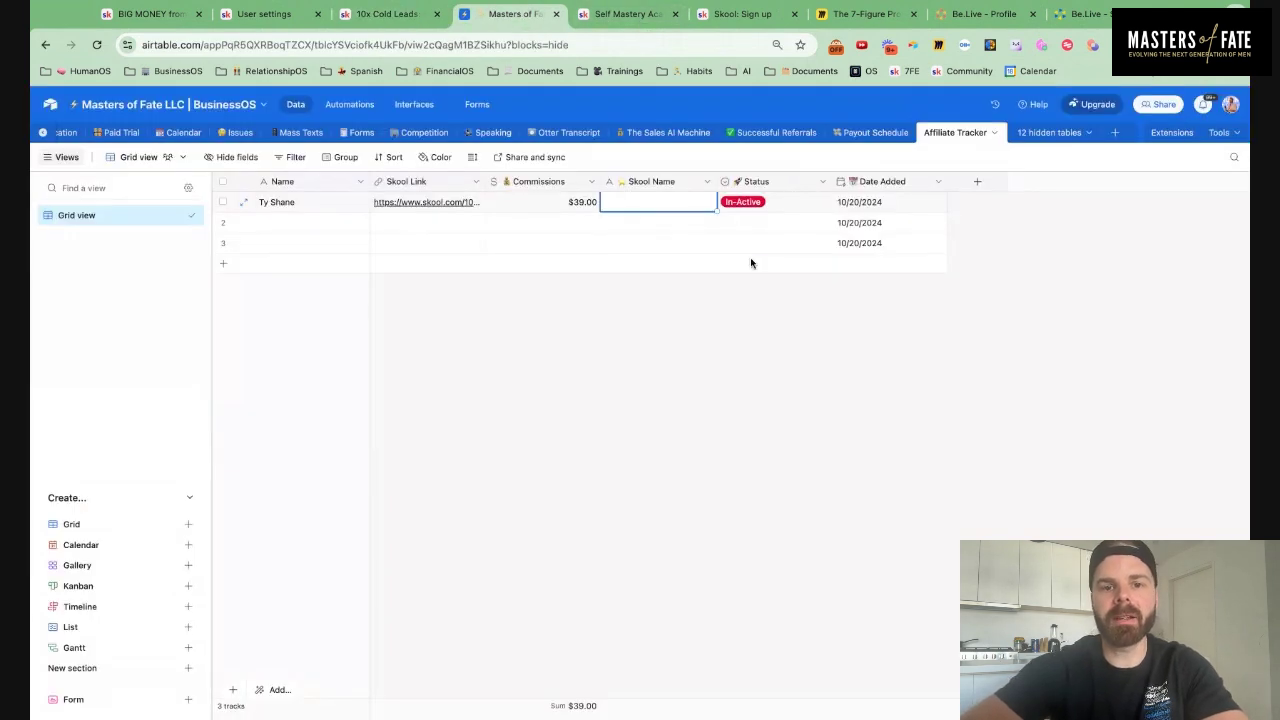
double_click(660, 198)
key(ctrl+v)
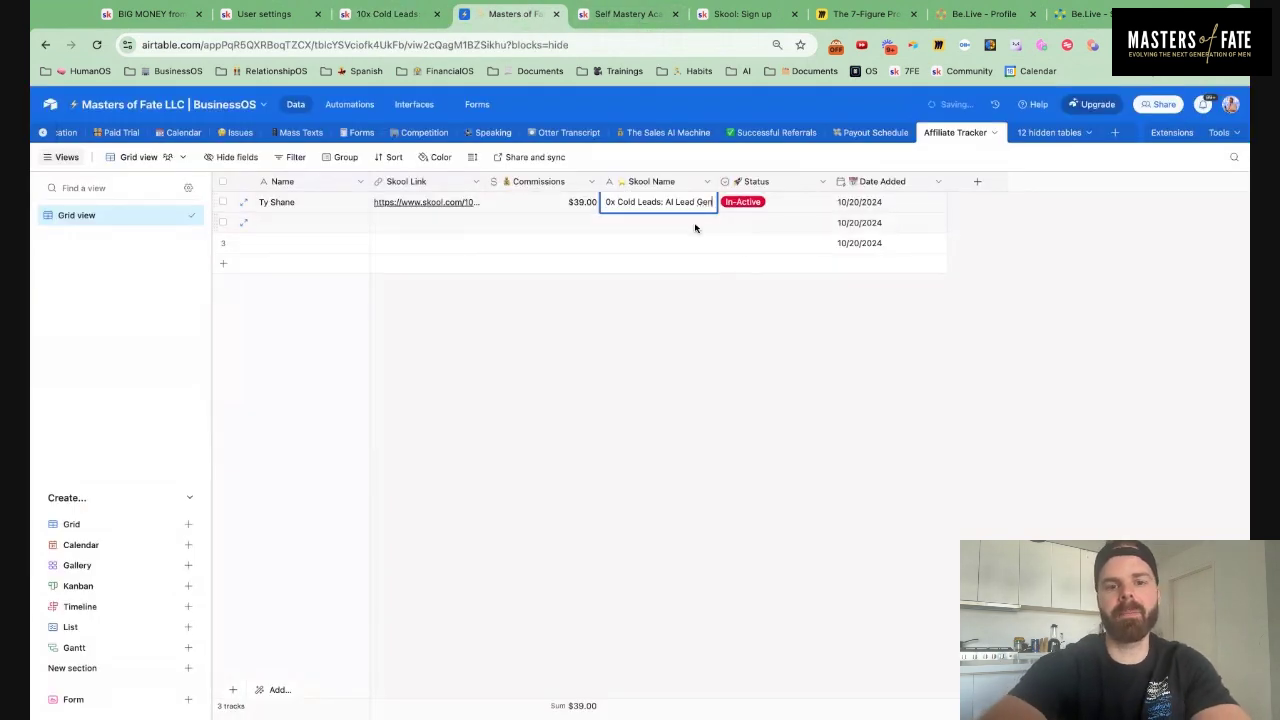
click(750, 414)
Open the group owner's Skool profile and copy its URL
click(390, 14)
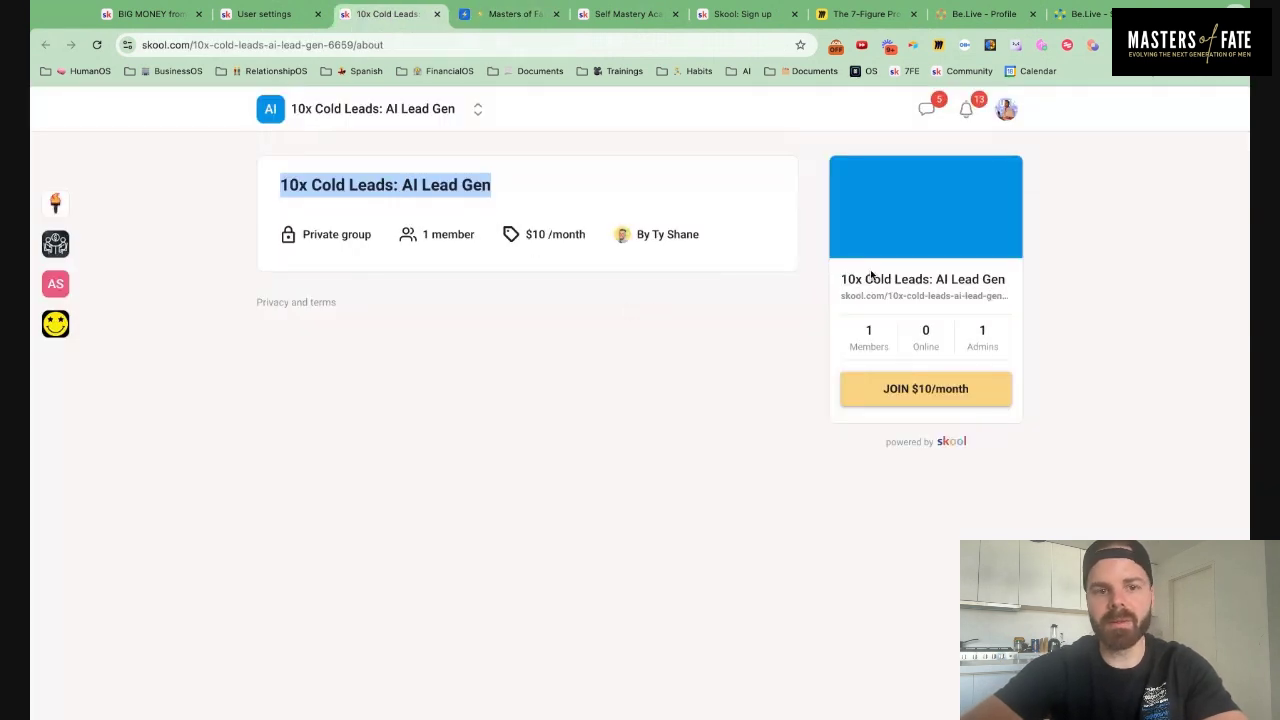
triple_click(654, 244)
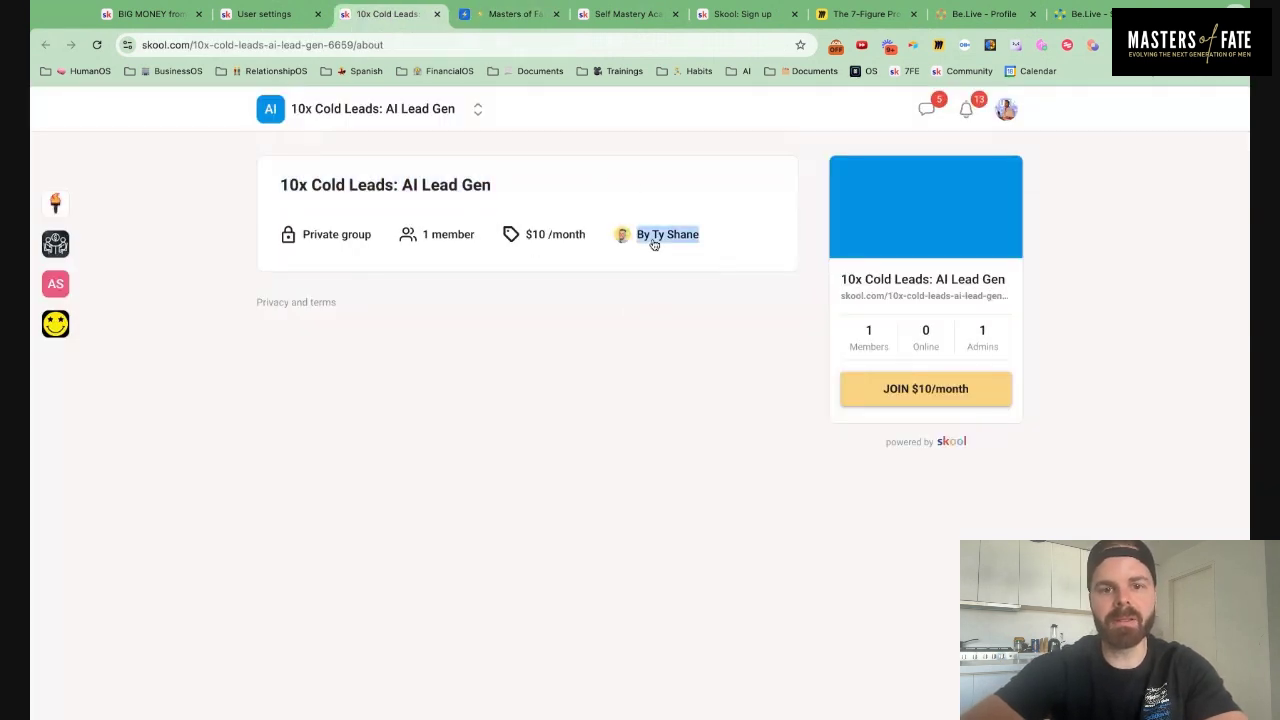
click(654, 244)
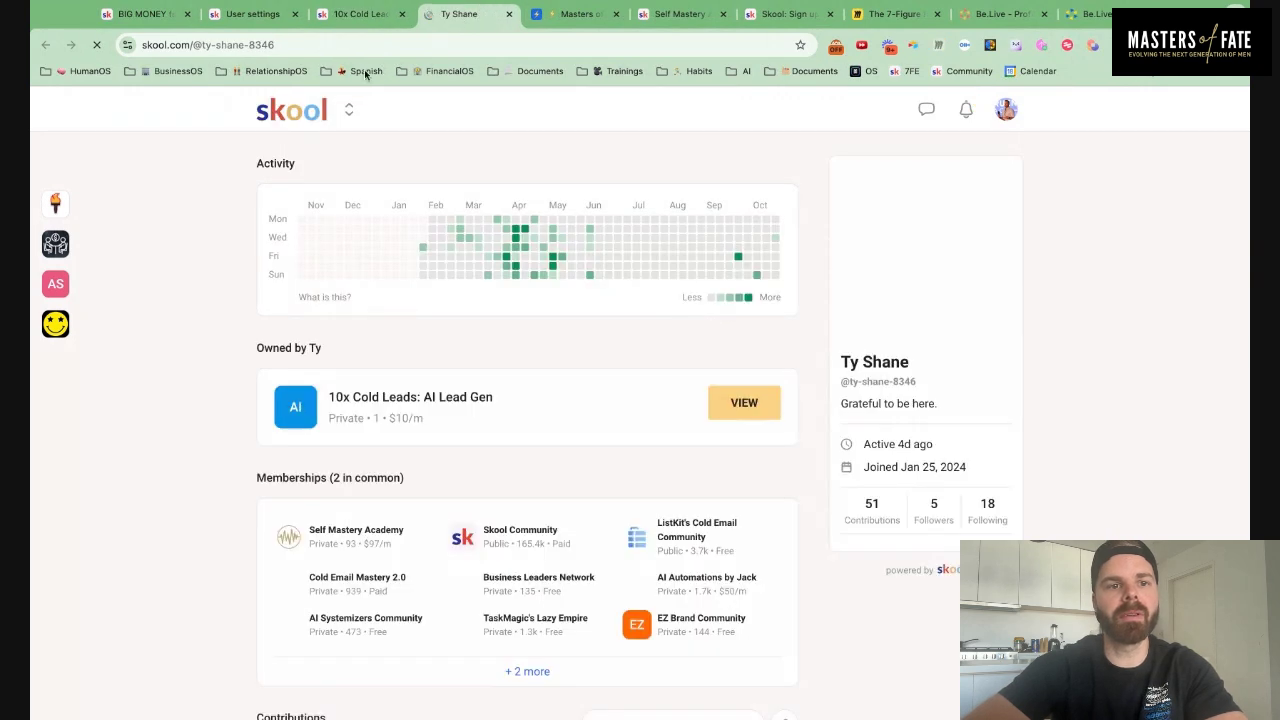
click(330, 45)
key(ctrl+c)
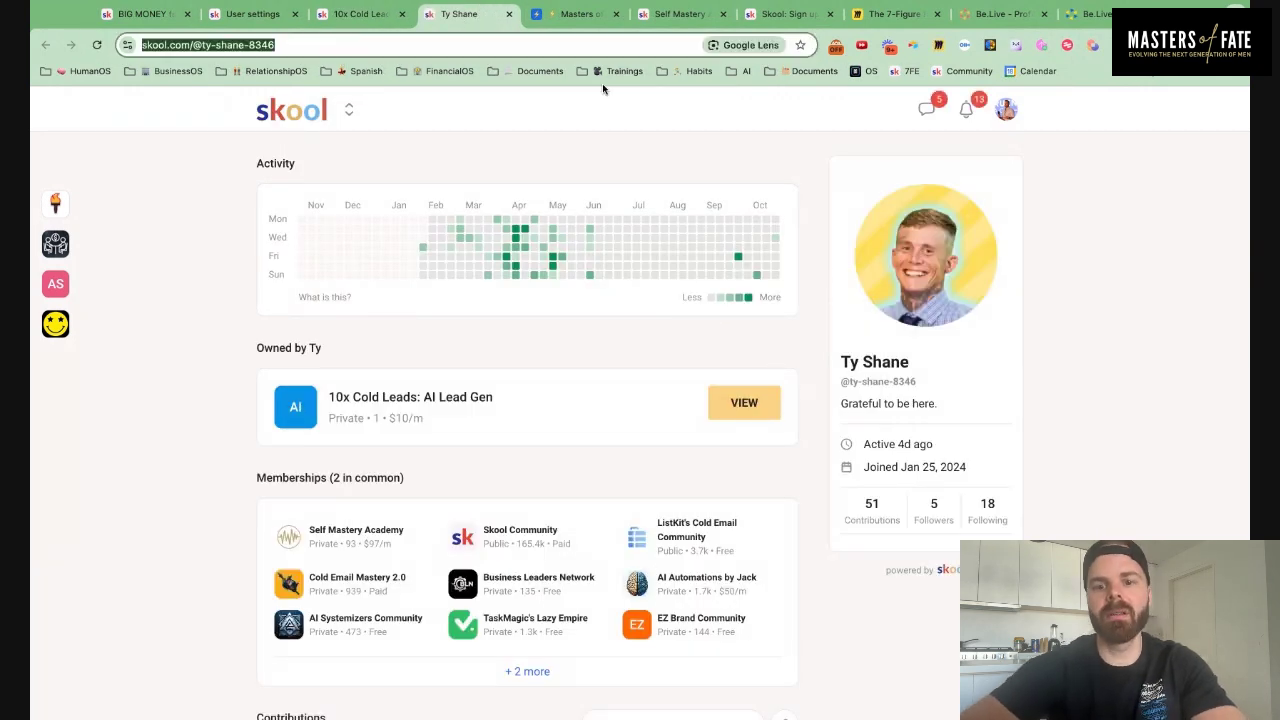
click(574, 15)
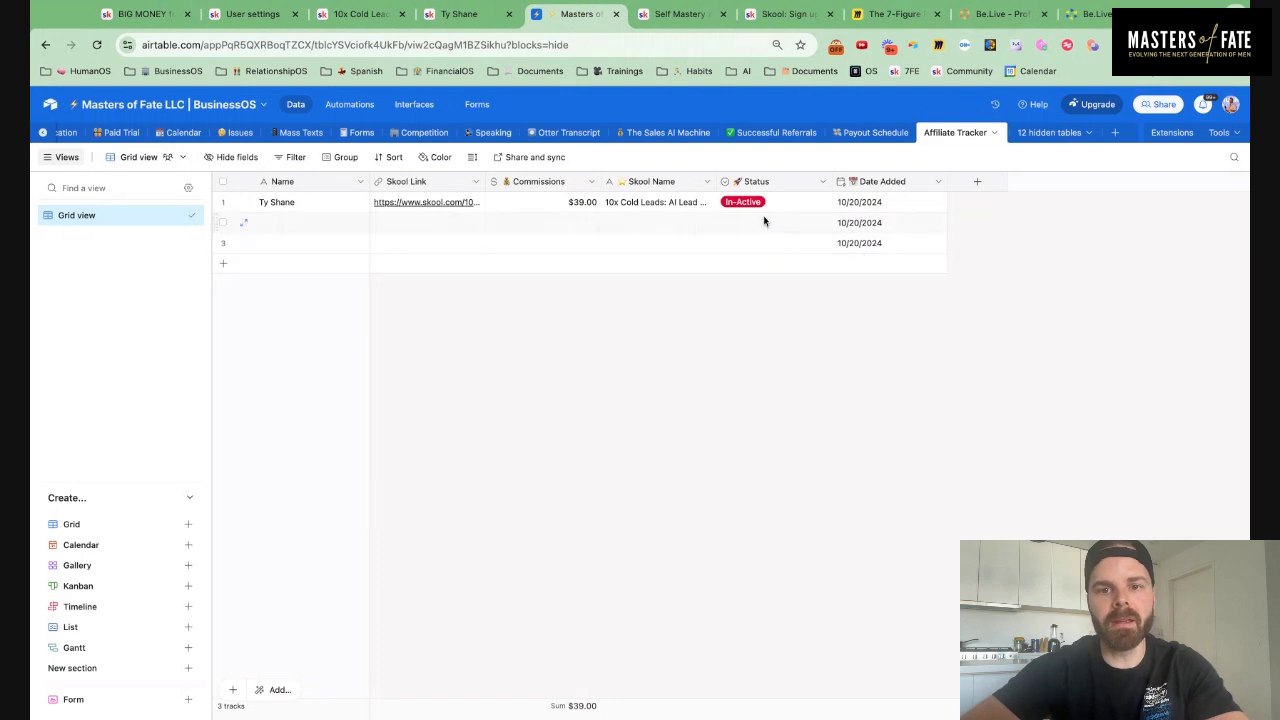
Add a '😃 Owner' Skool URL field holding row 1's profile link, placed after Skool Link
click(977, 182)
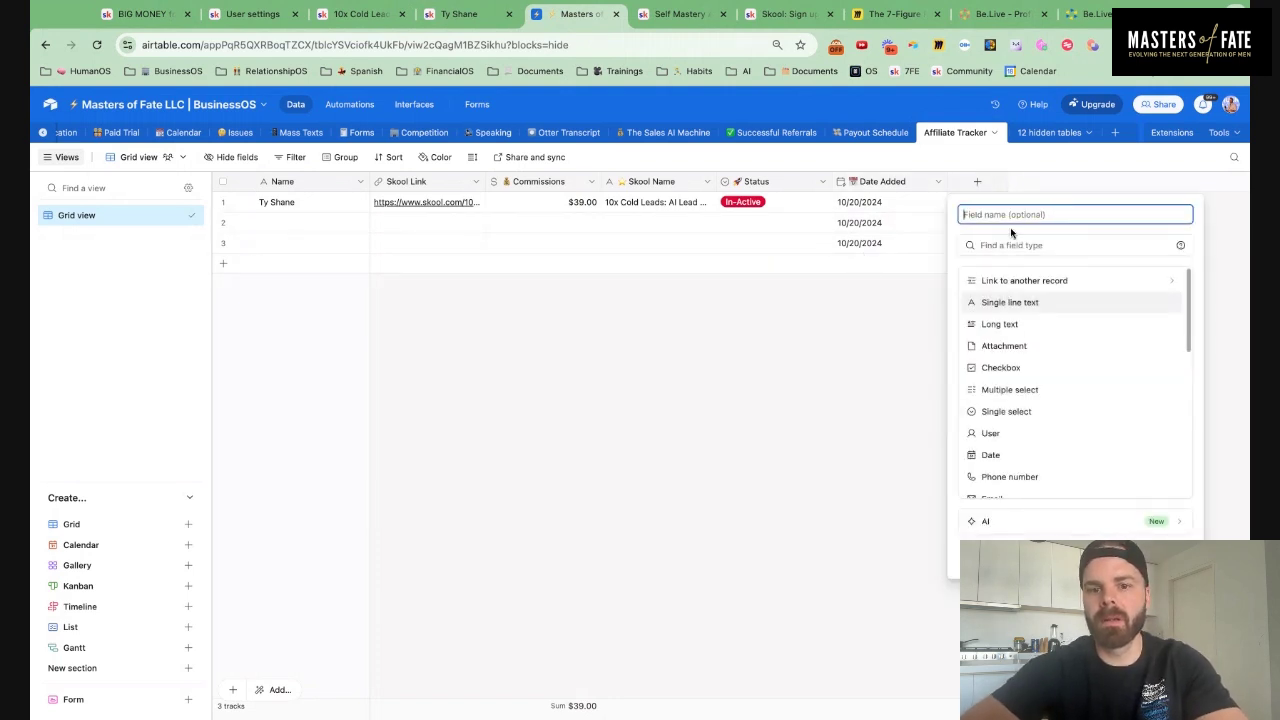
text(😃 Owner Skool)
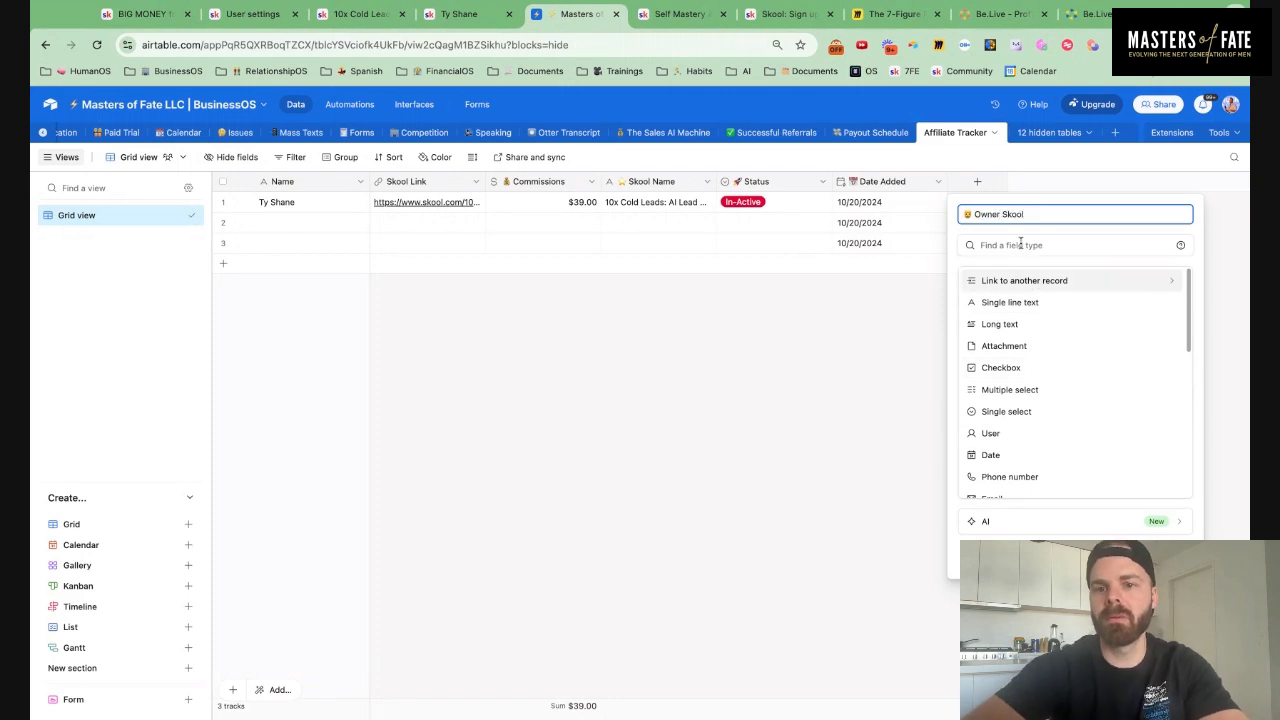
click(1020, 244)
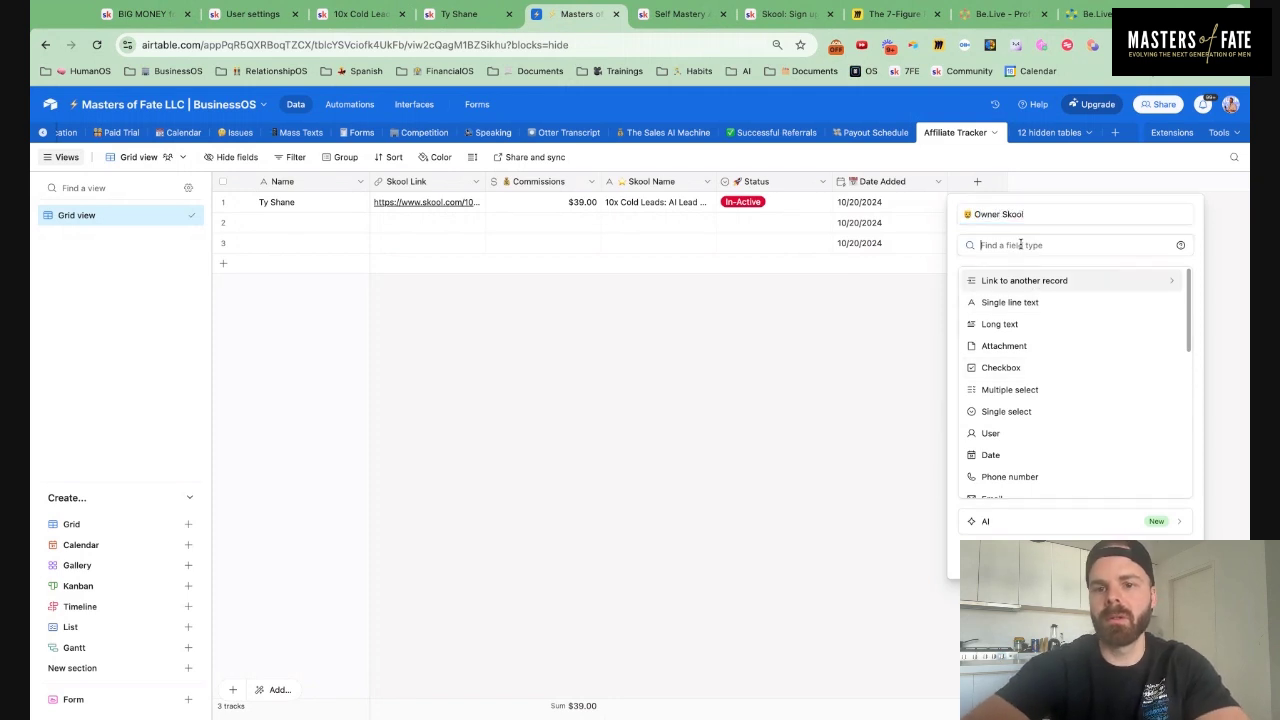
text(url)
click(1016, 288)
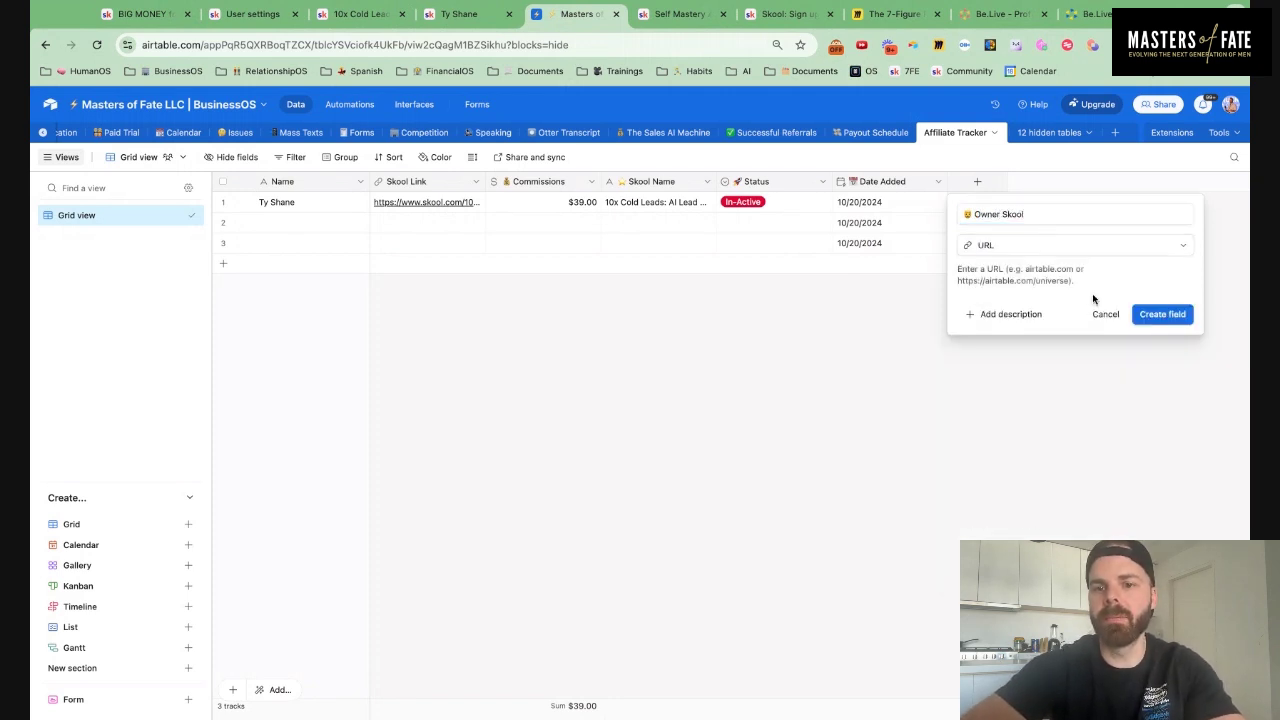
click(1177, 314)
click(1022, 208)
key(ctrl+v)
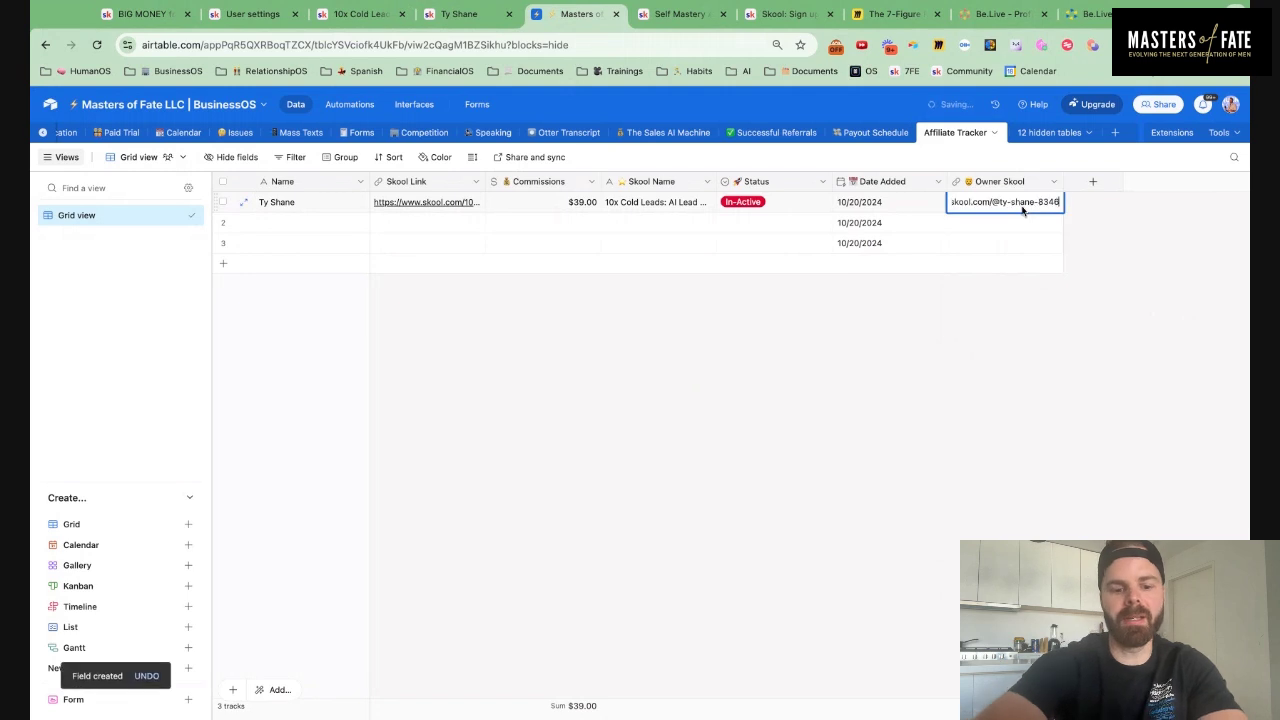
drag(1013, 186, 484, 186)
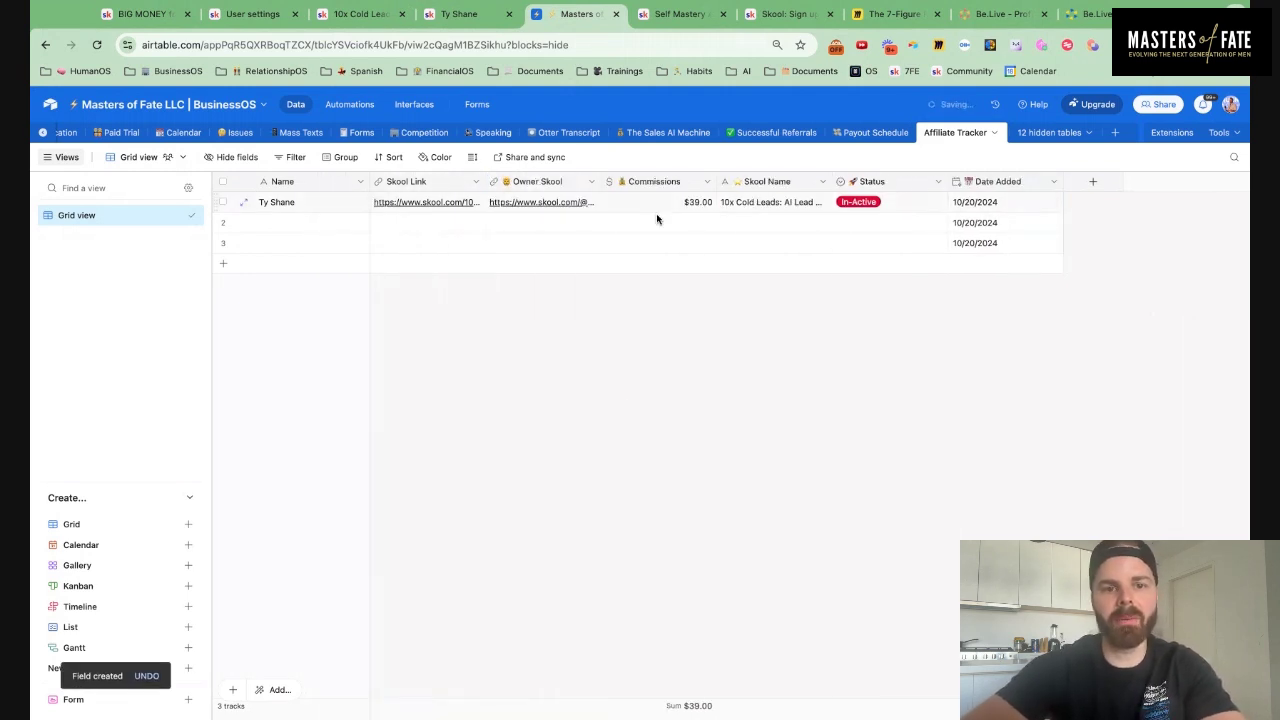
Add a Responsible User field with a default assignee selected
click(1092, 182)
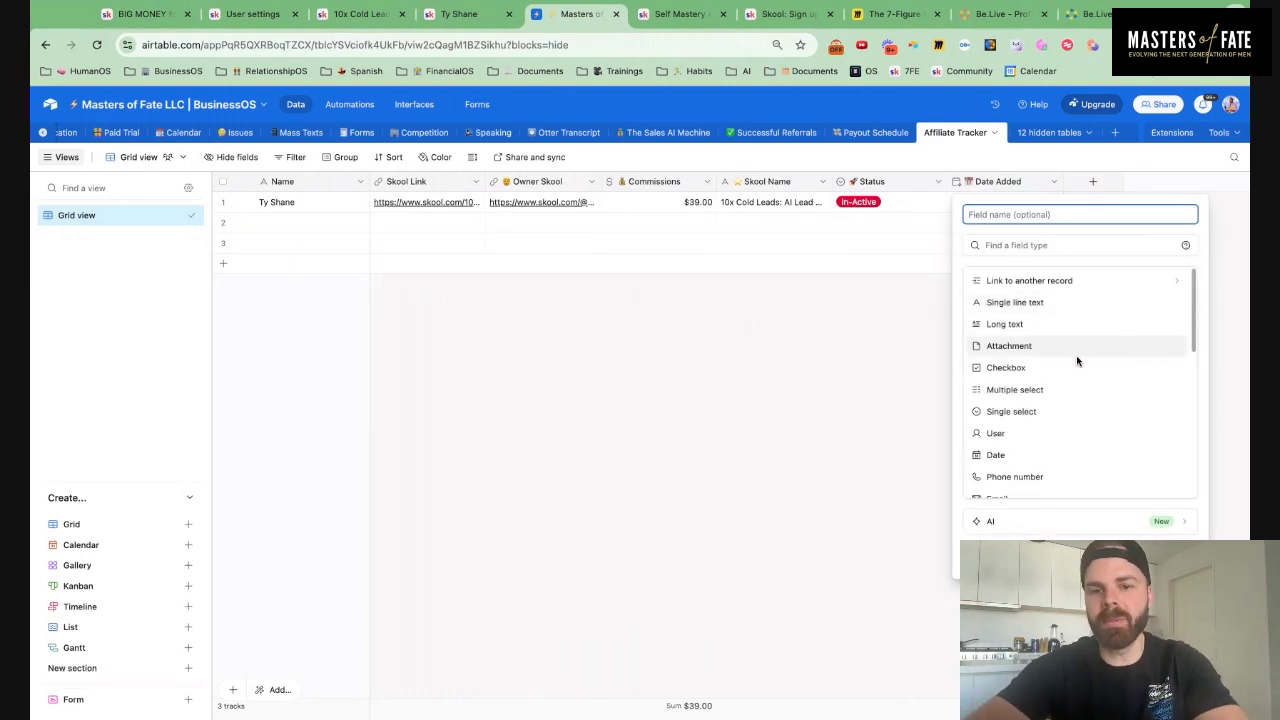
key(super+v)
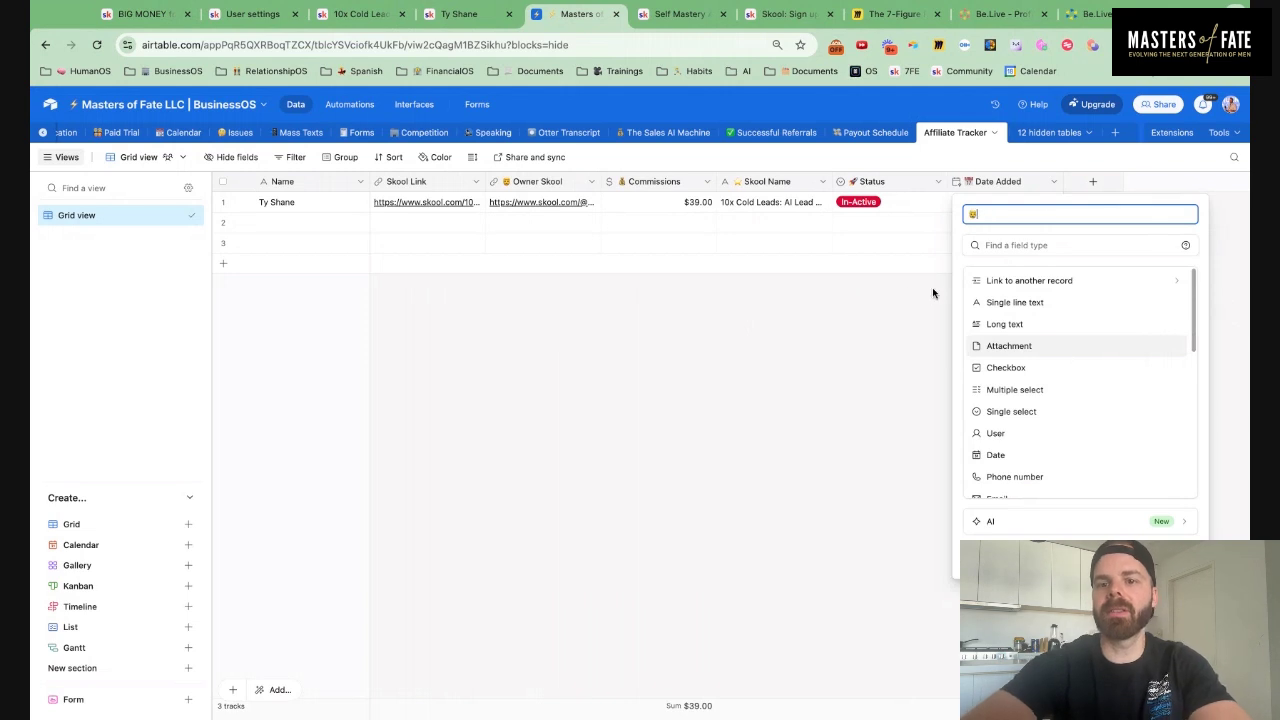
text(User)
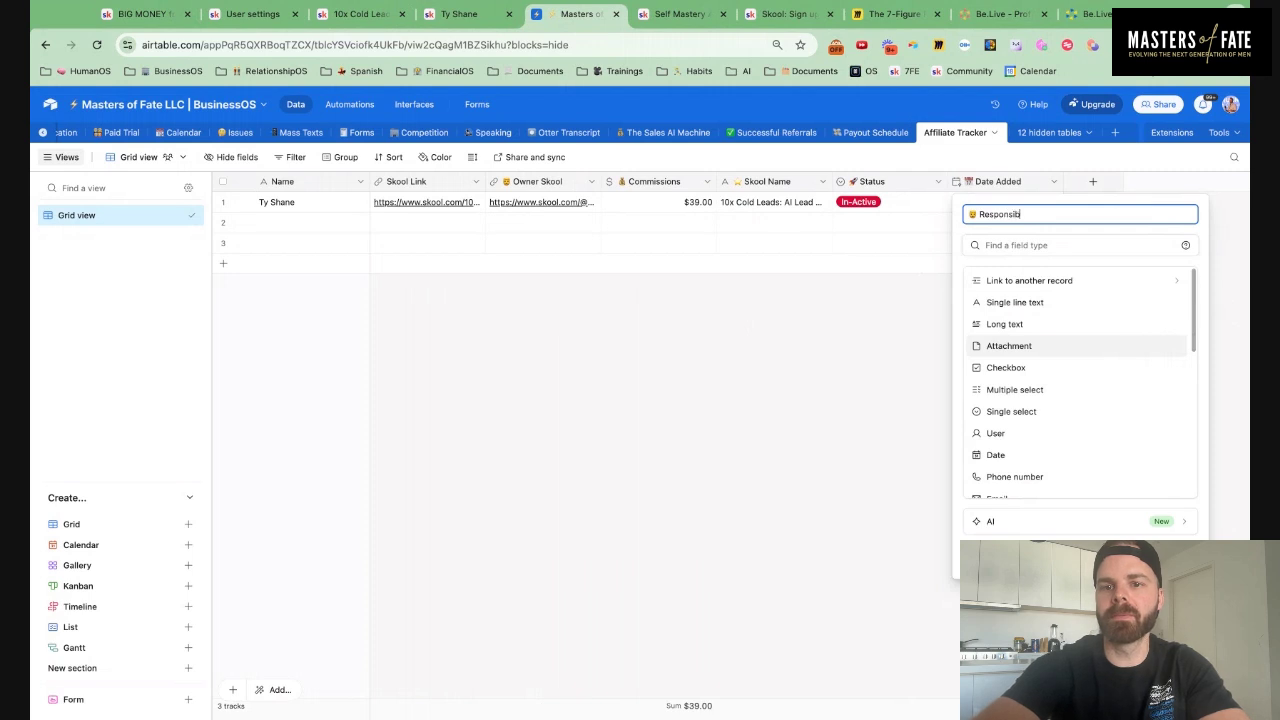
click(1030, 240)
text(user)
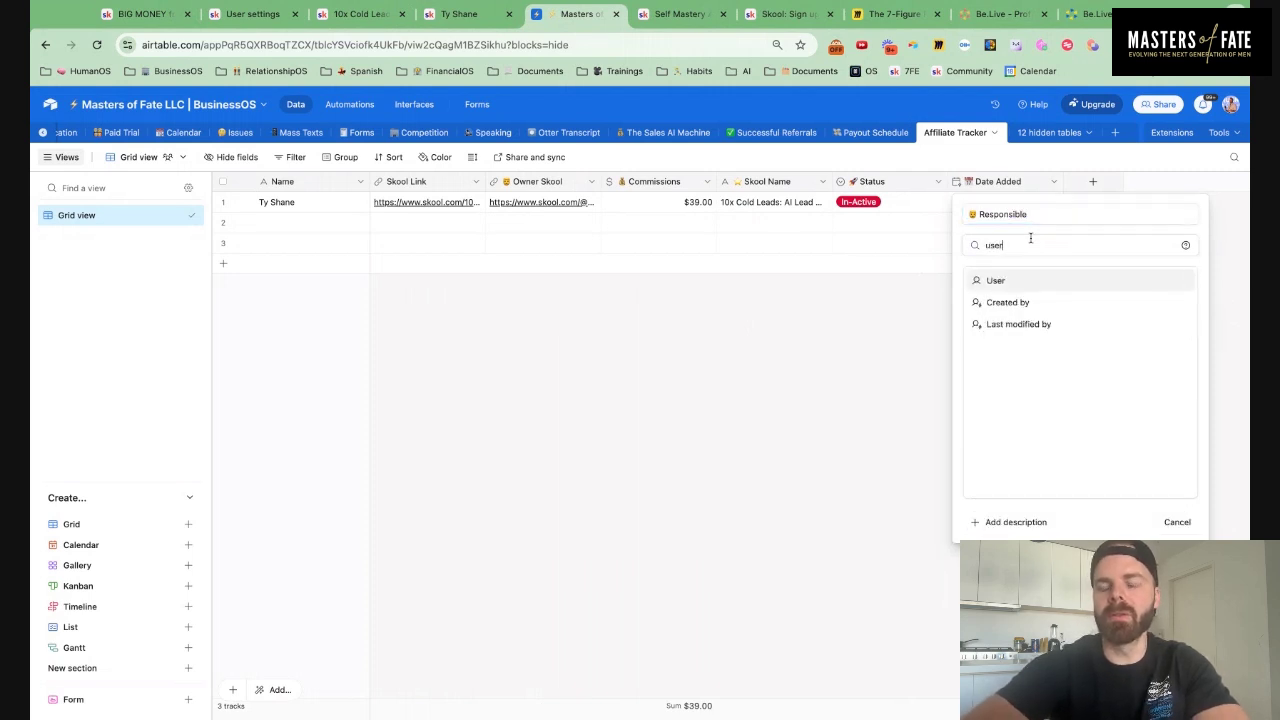
click(1017, 281)
click(1032, 364)
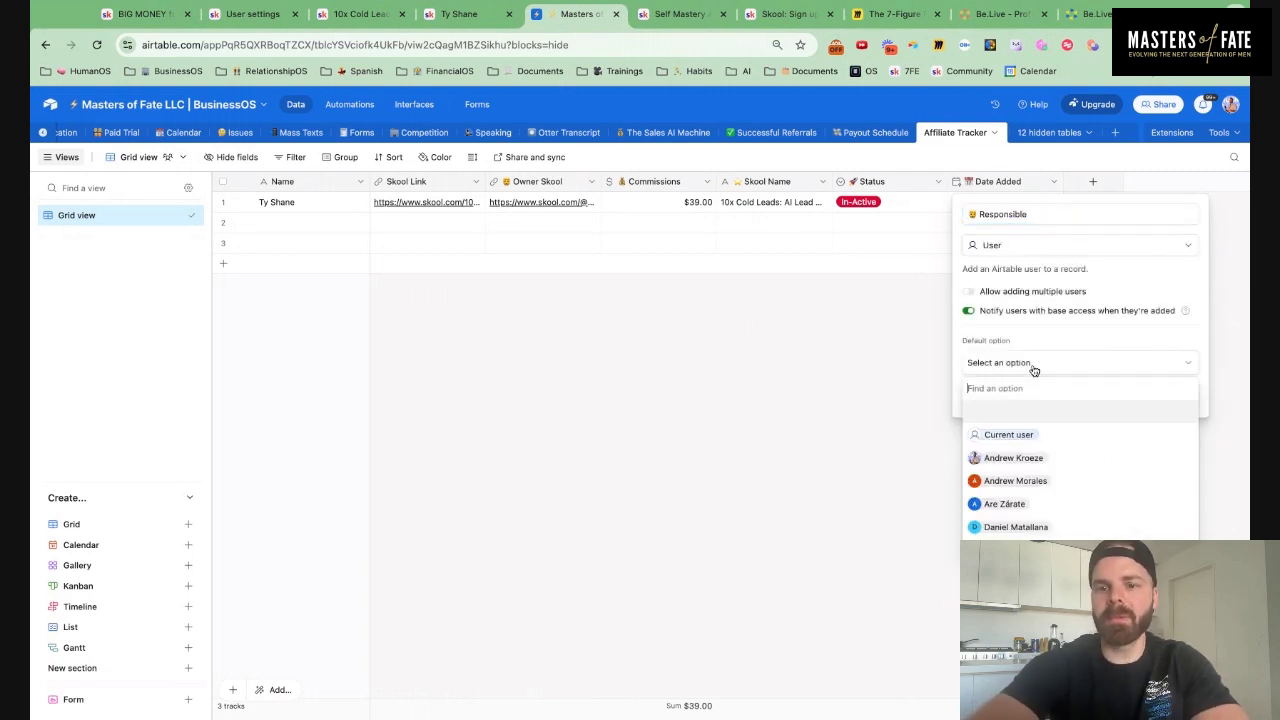
text(jame)
click(1012, 412)
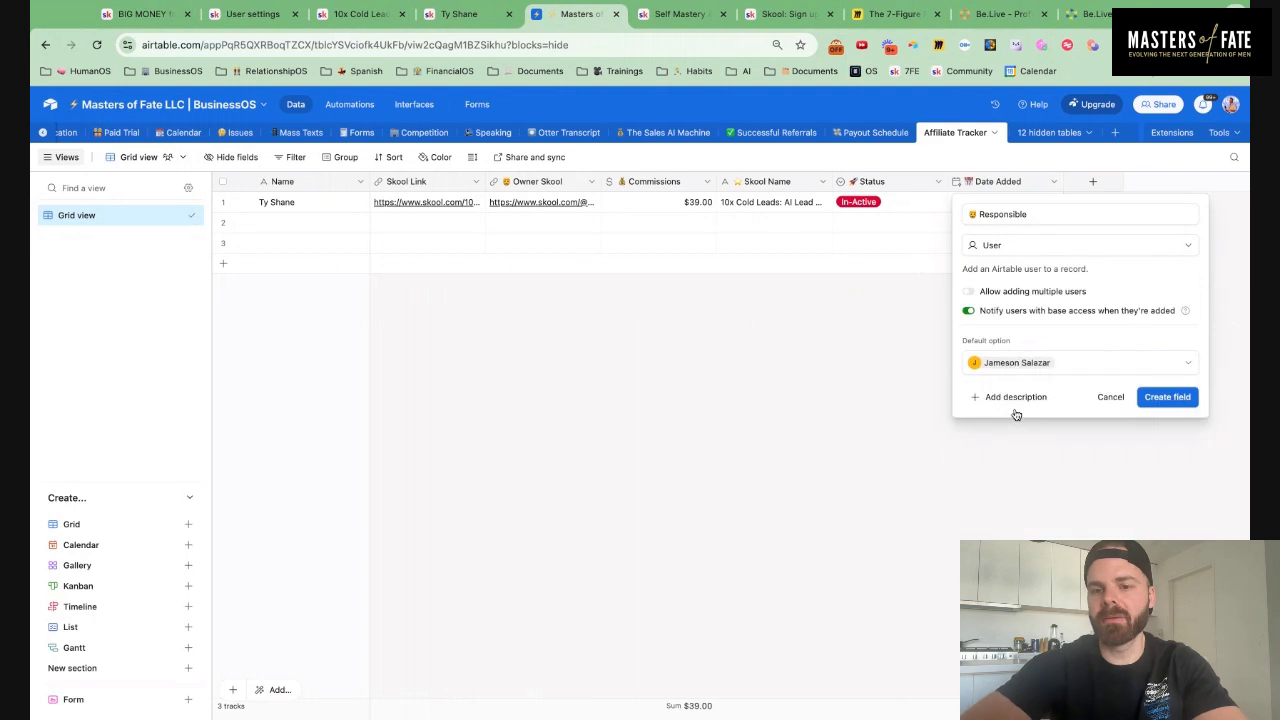
click(1164, 417)
click(1208, 181)
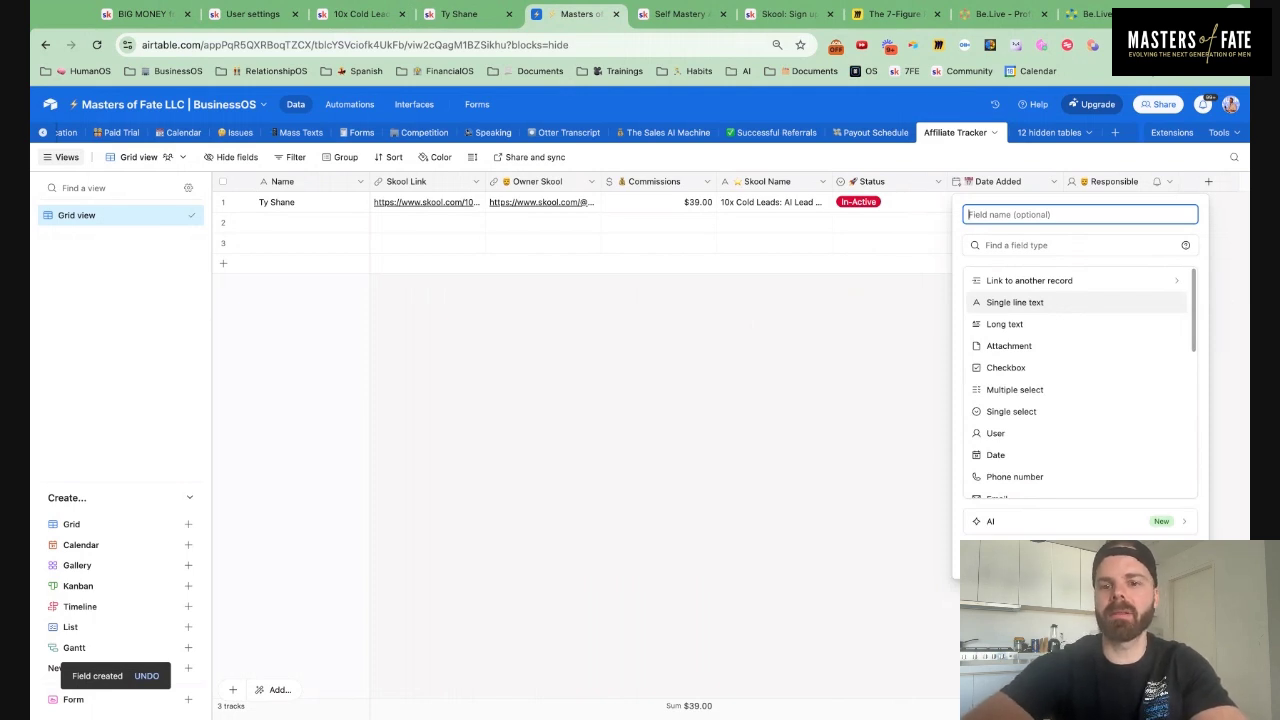
Add a '✍ Notes' Long text field with rich text formatting enabled
text(✍ Notes)
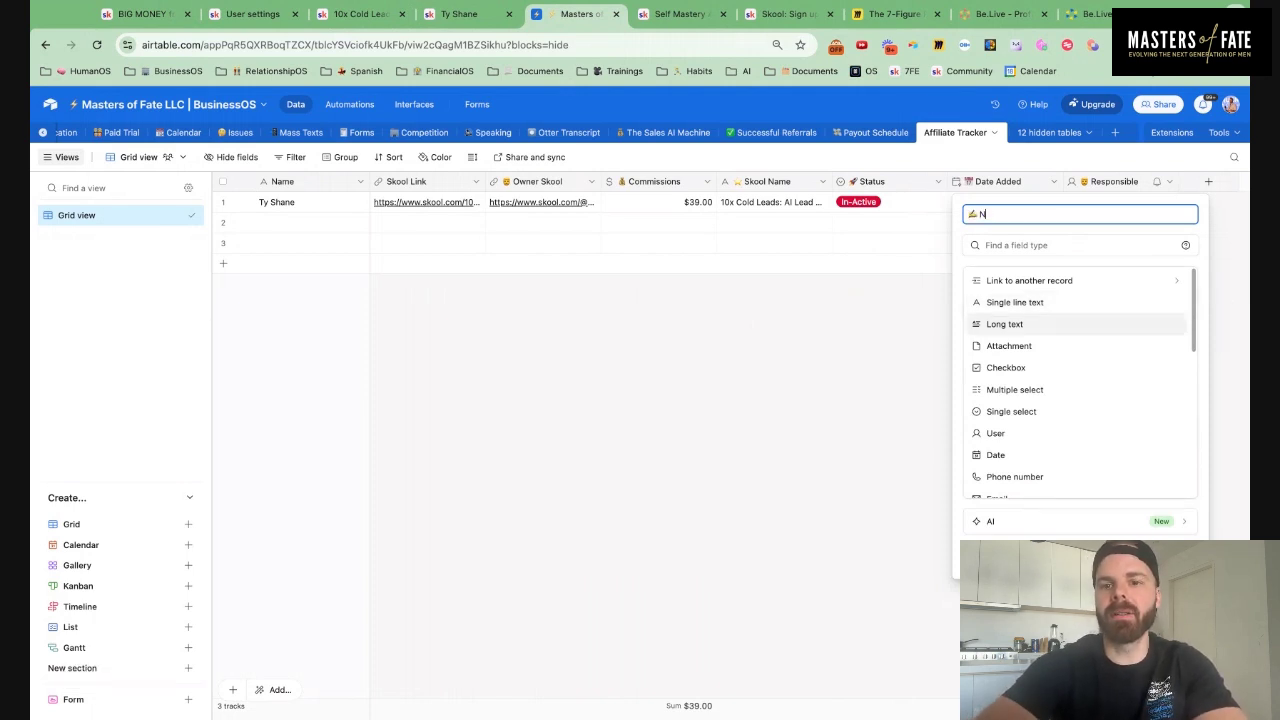
click(1033, 255)
text(n)
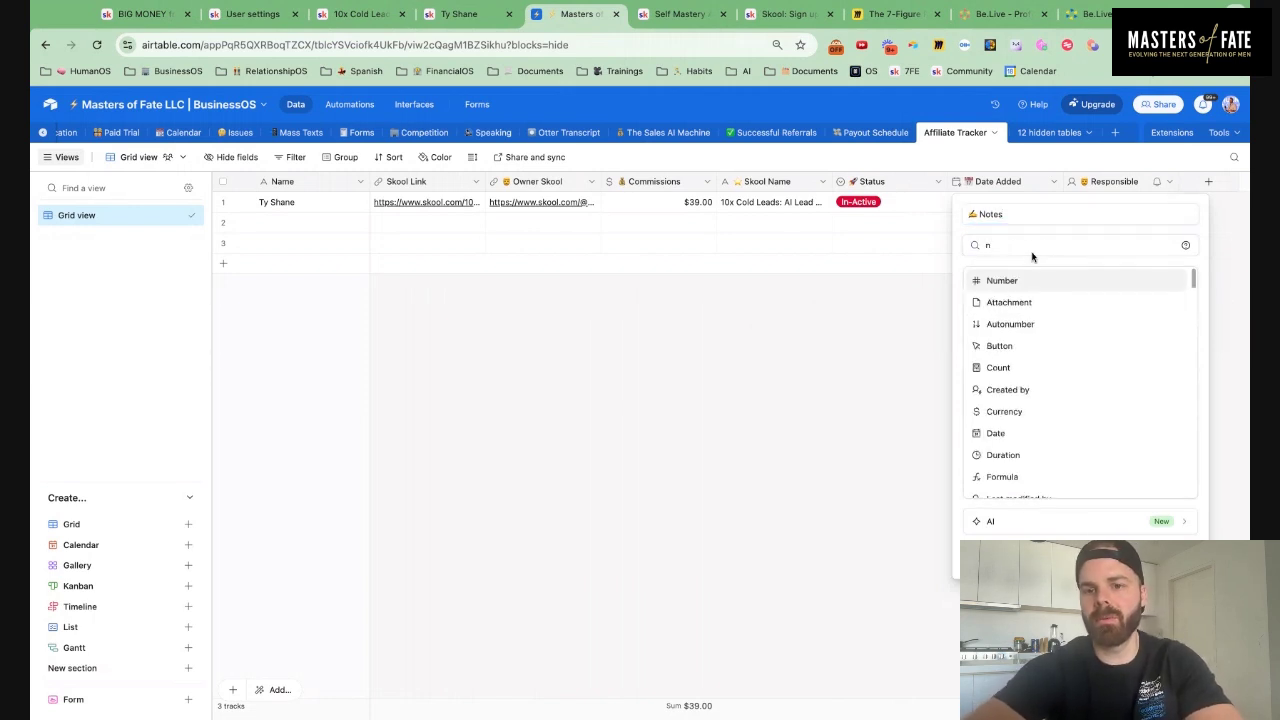
text(ote)
key(BackSpace)
key(BackSpace)
key(BackSpace)
key(BackSpace)
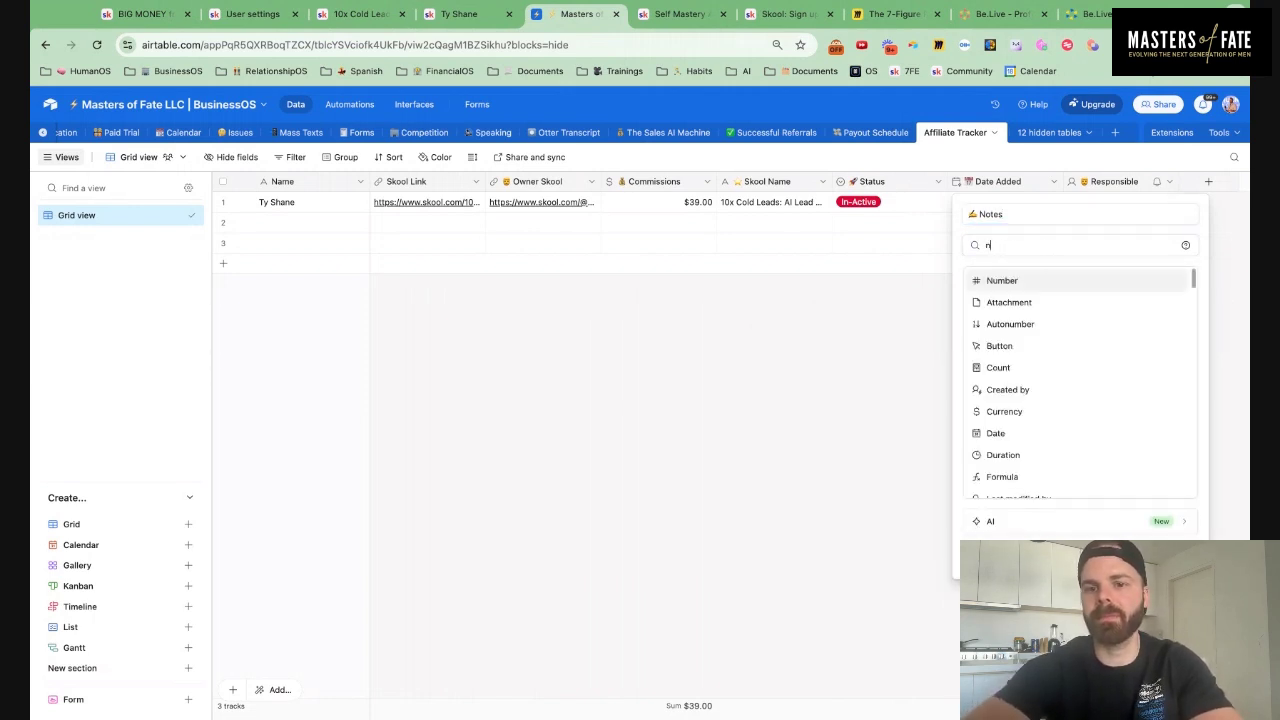
click(1008, 326)
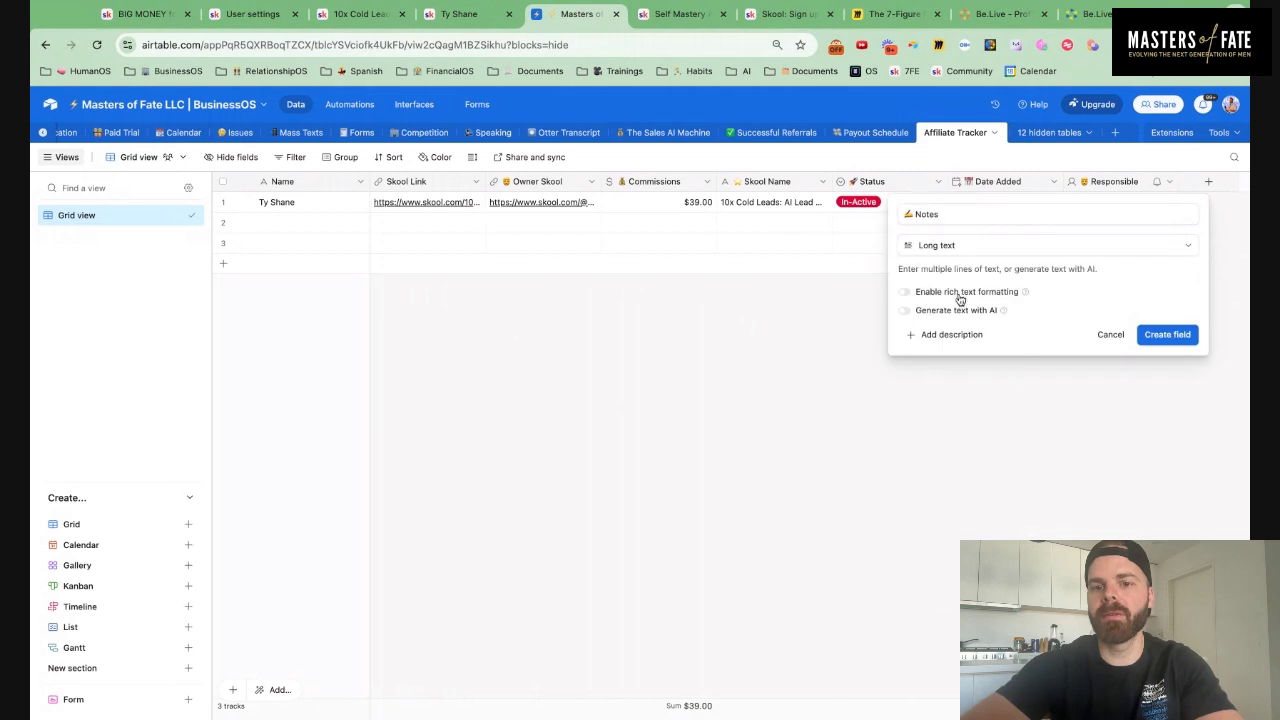
click(905, 291)
click(1170, 334)
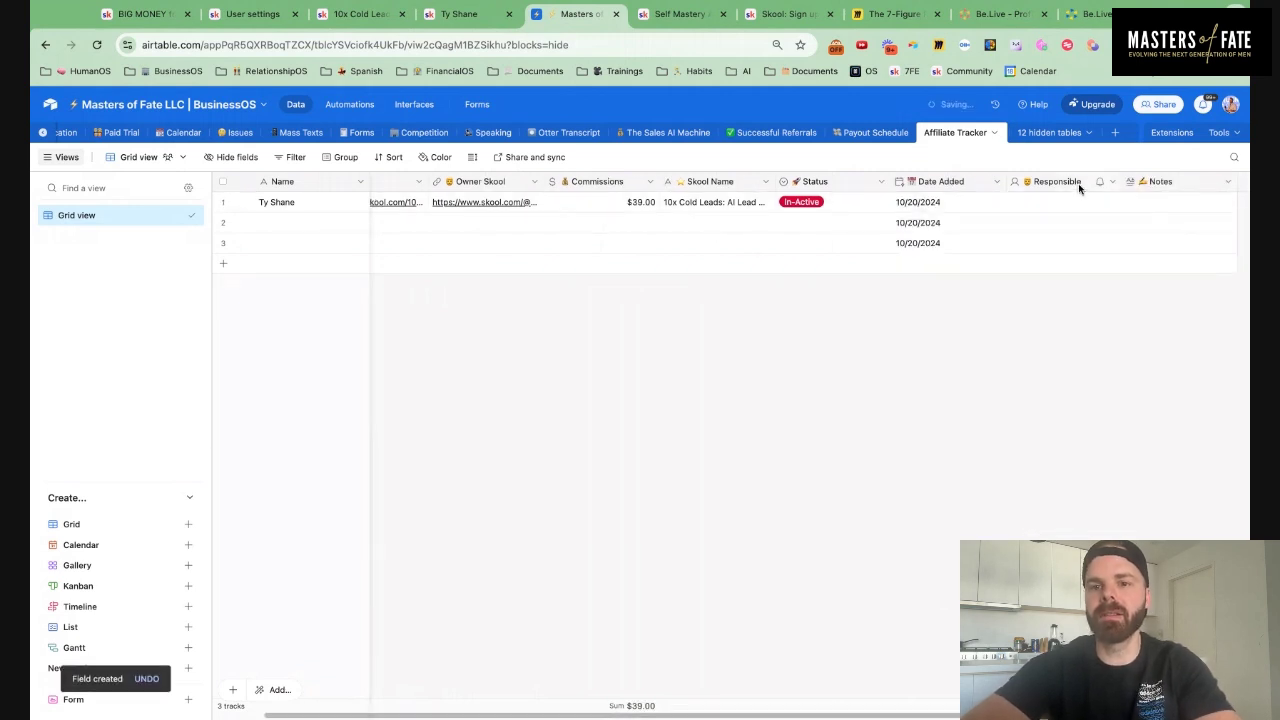
scroll(1120, 250, right, 2)
Add a 'Leads' field linking to records in the Leads table
click(1179, 184)
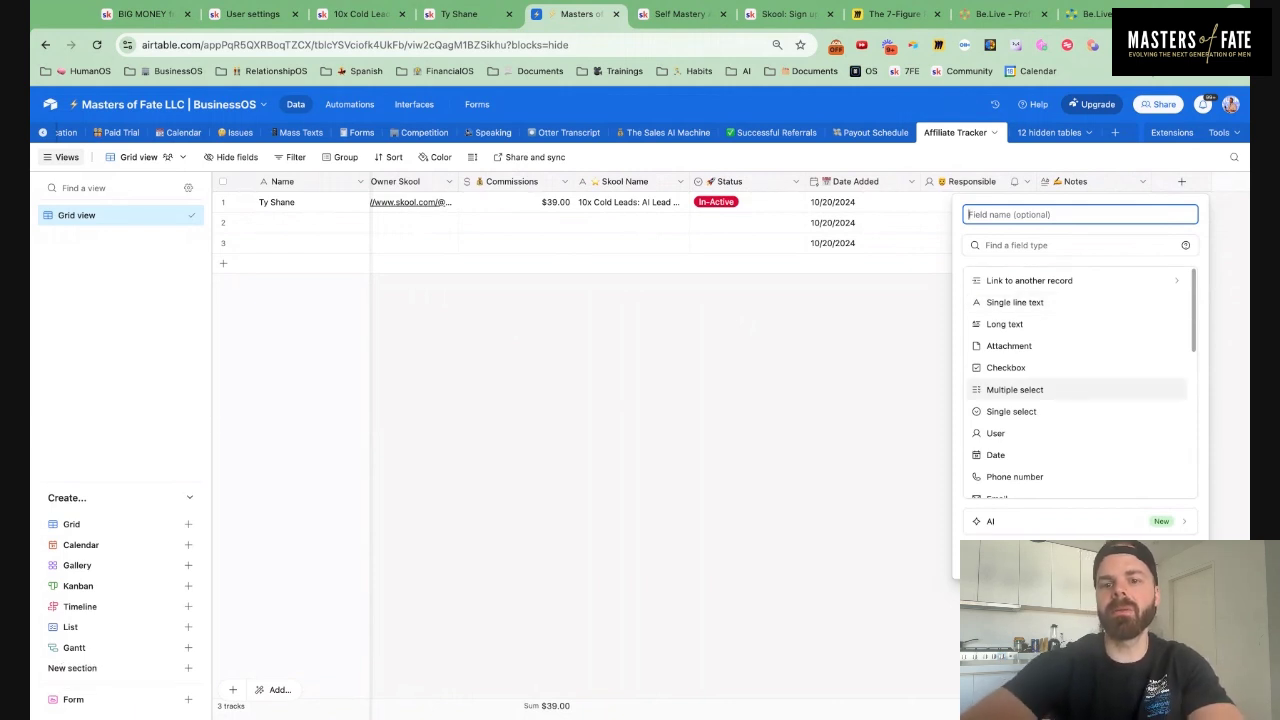
text(Leads)
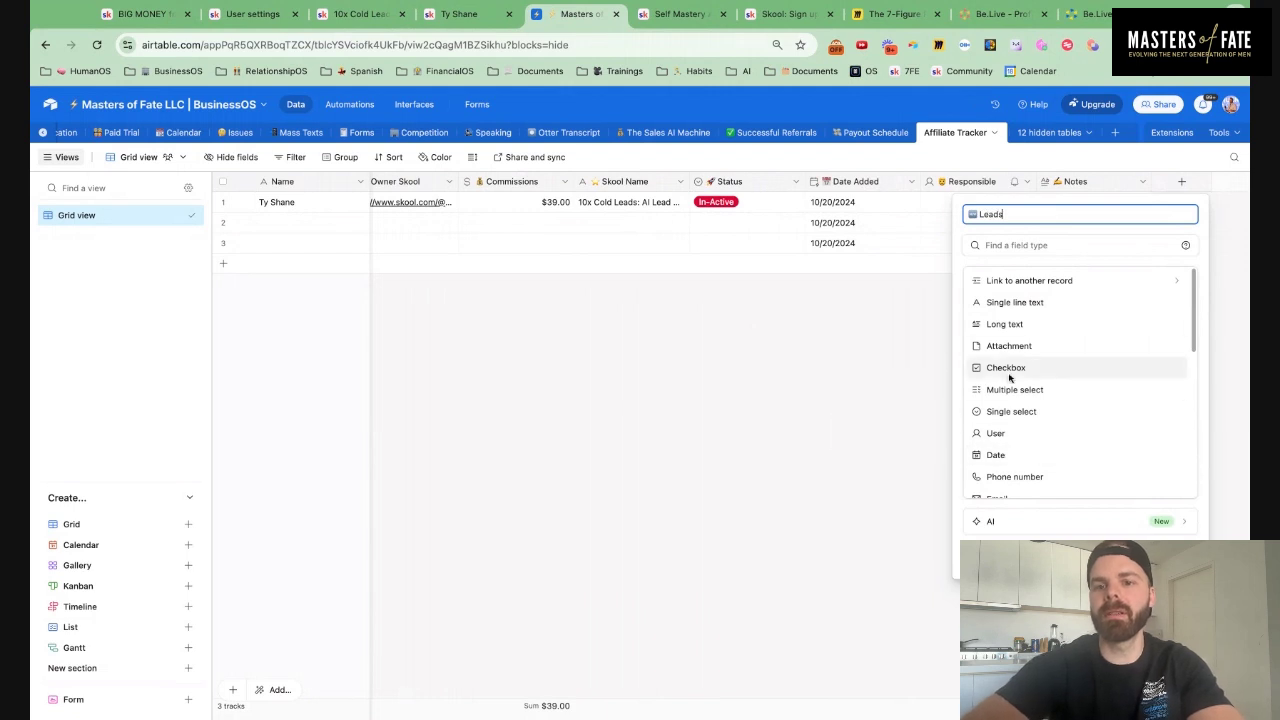
click(1022, 281)
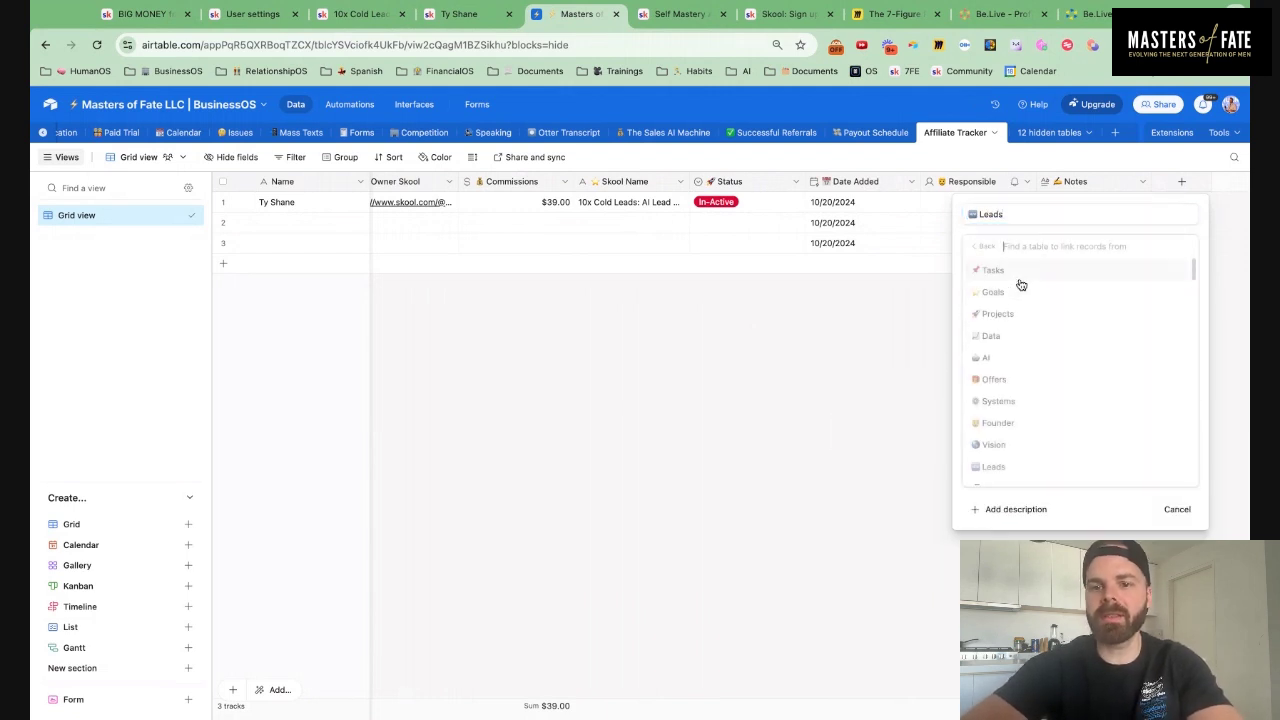
text(lead)
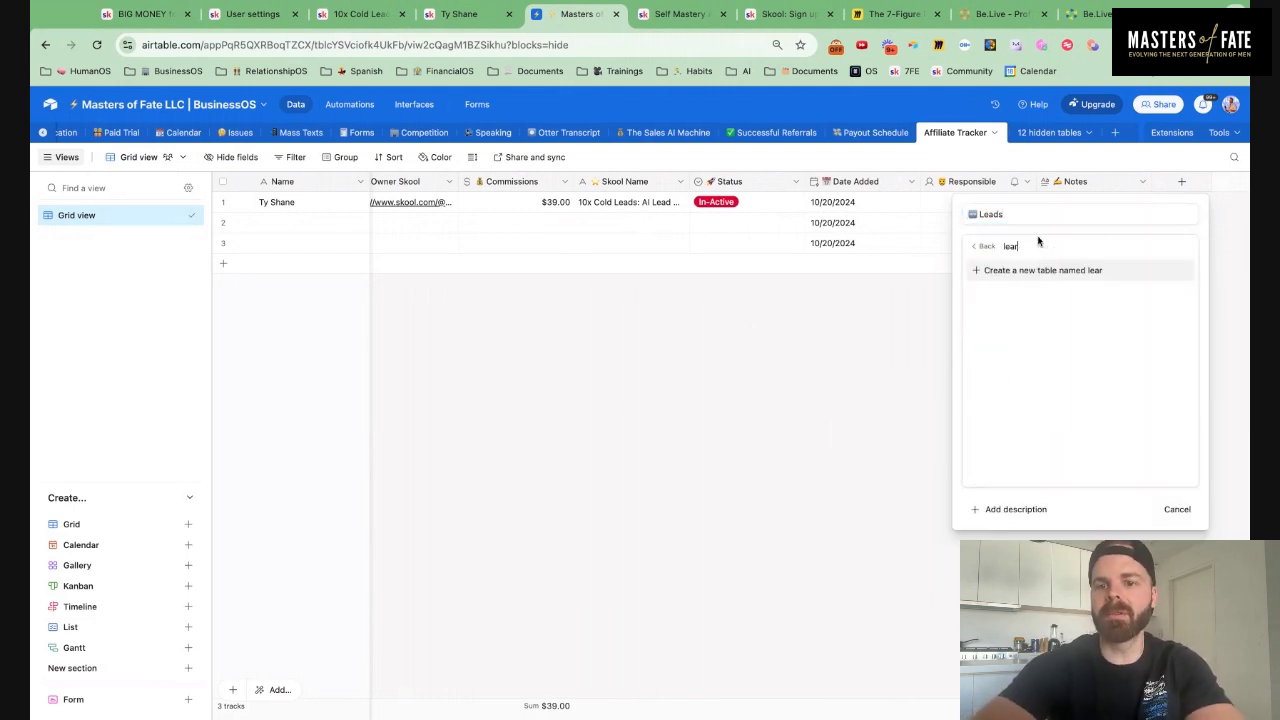
click(1008, 272)
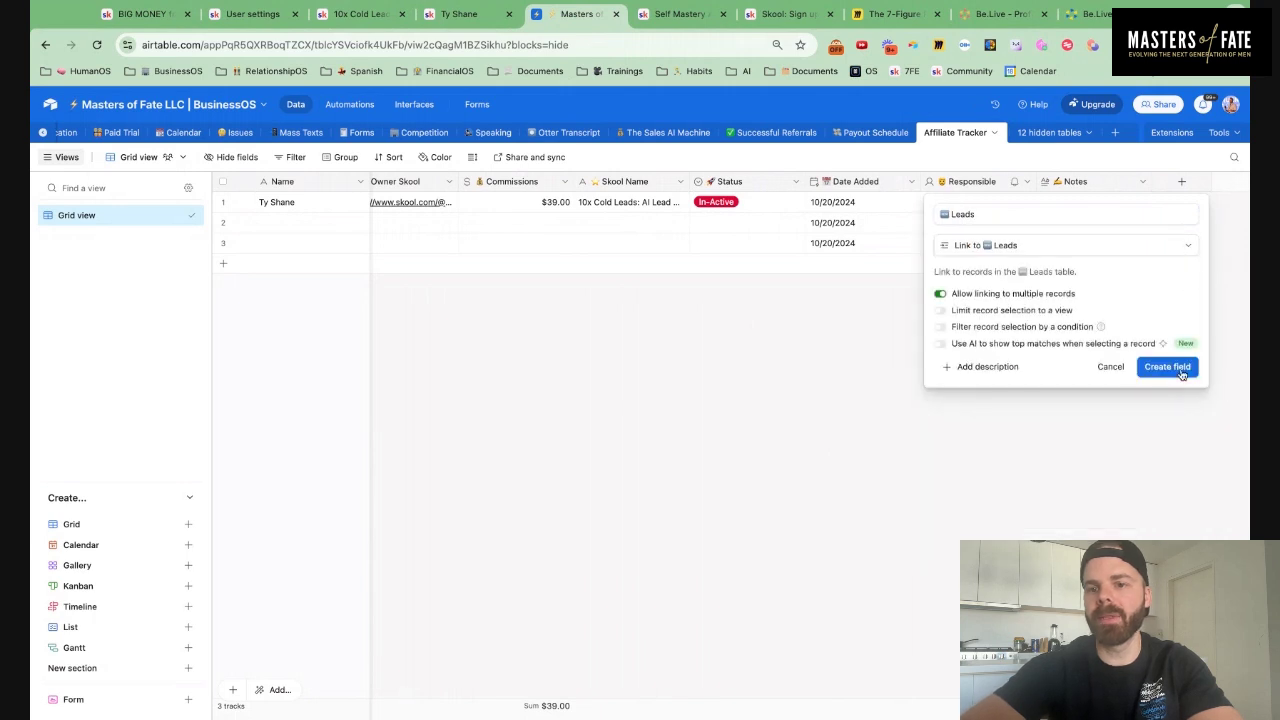
click(1180, 372)
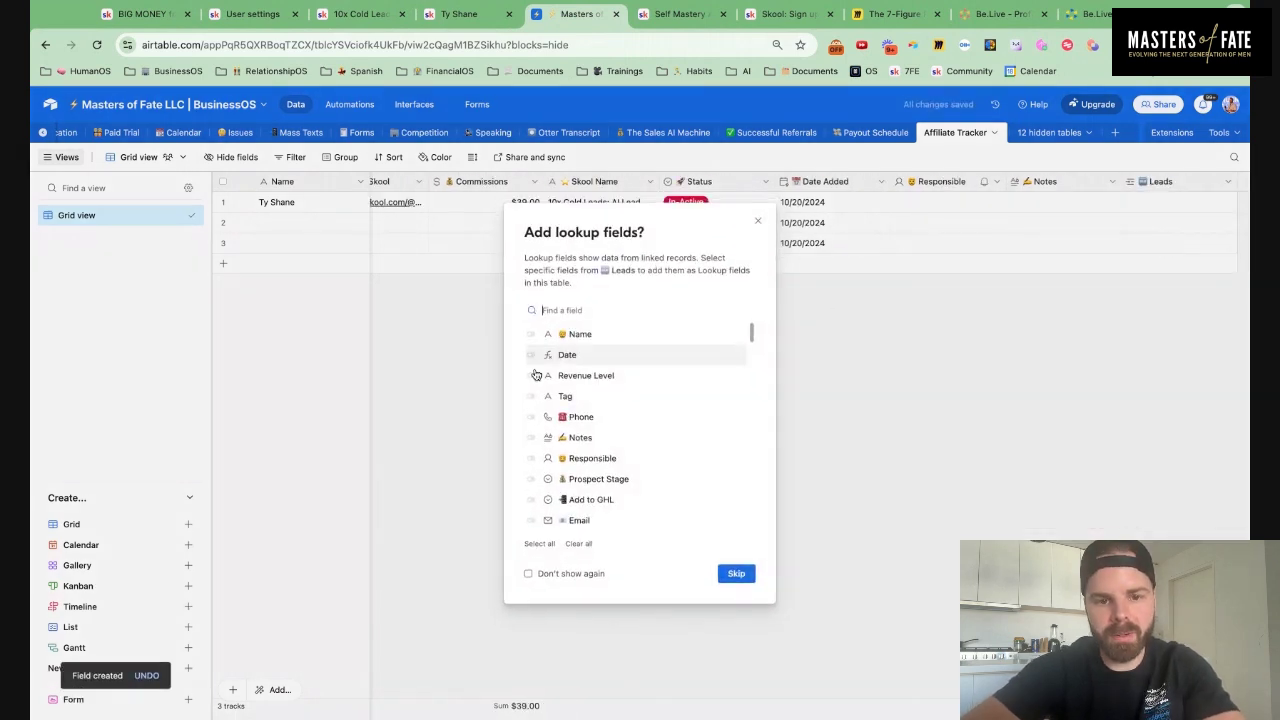
Add Phone, Notes, Prospect Stage and Responsible lookup fields from Leads
click(531, 417)
click(531, 437)
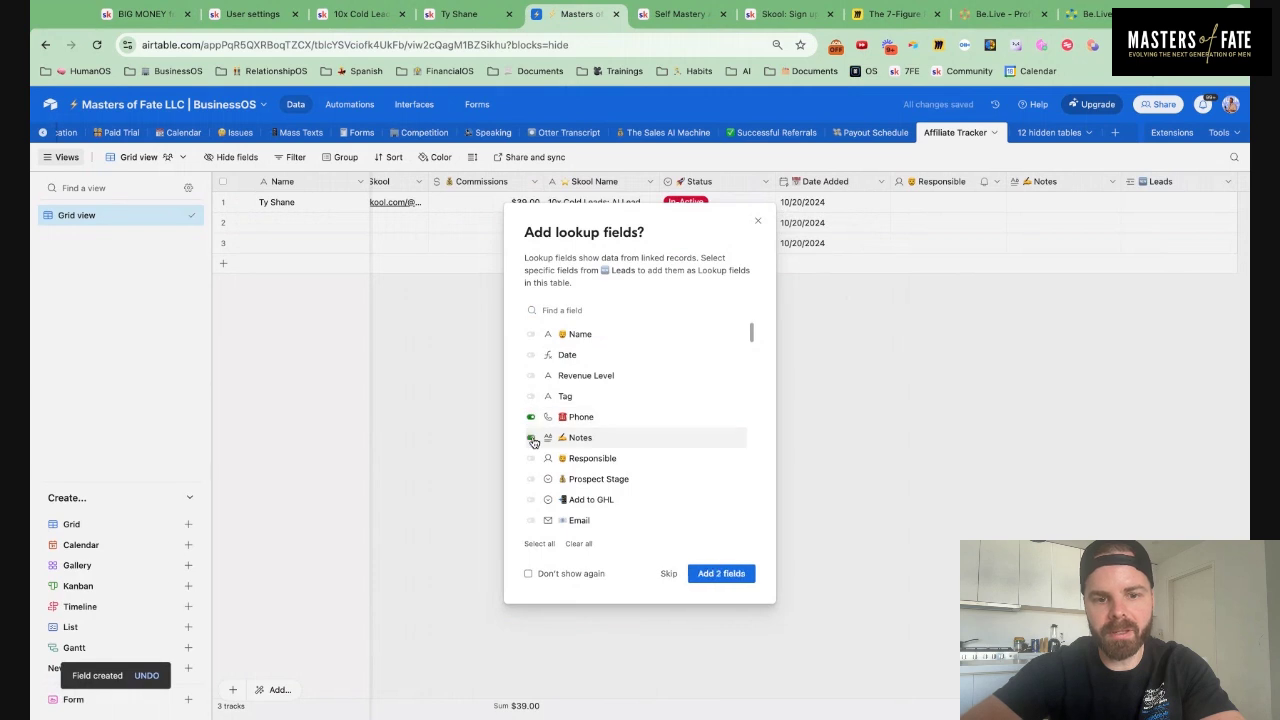
scroll(540, 390, down, 1)
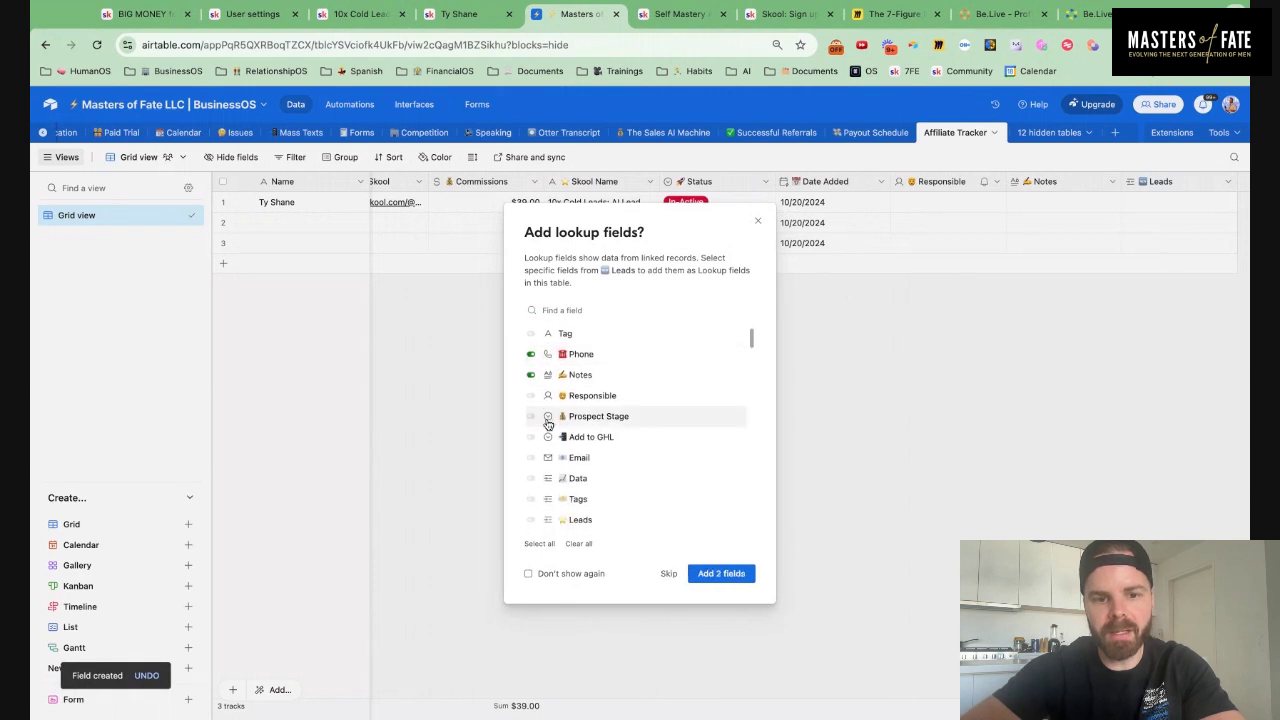
click(531, 417)
click(531, 396)
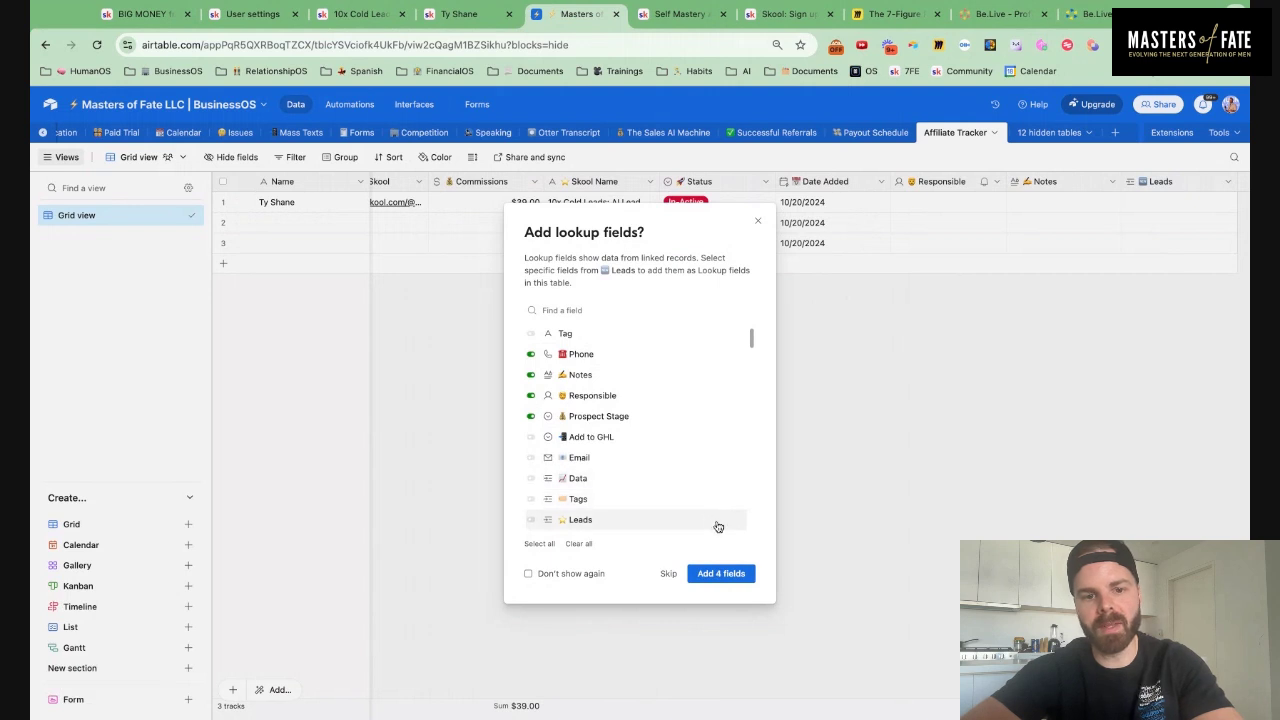
click(722, 578)
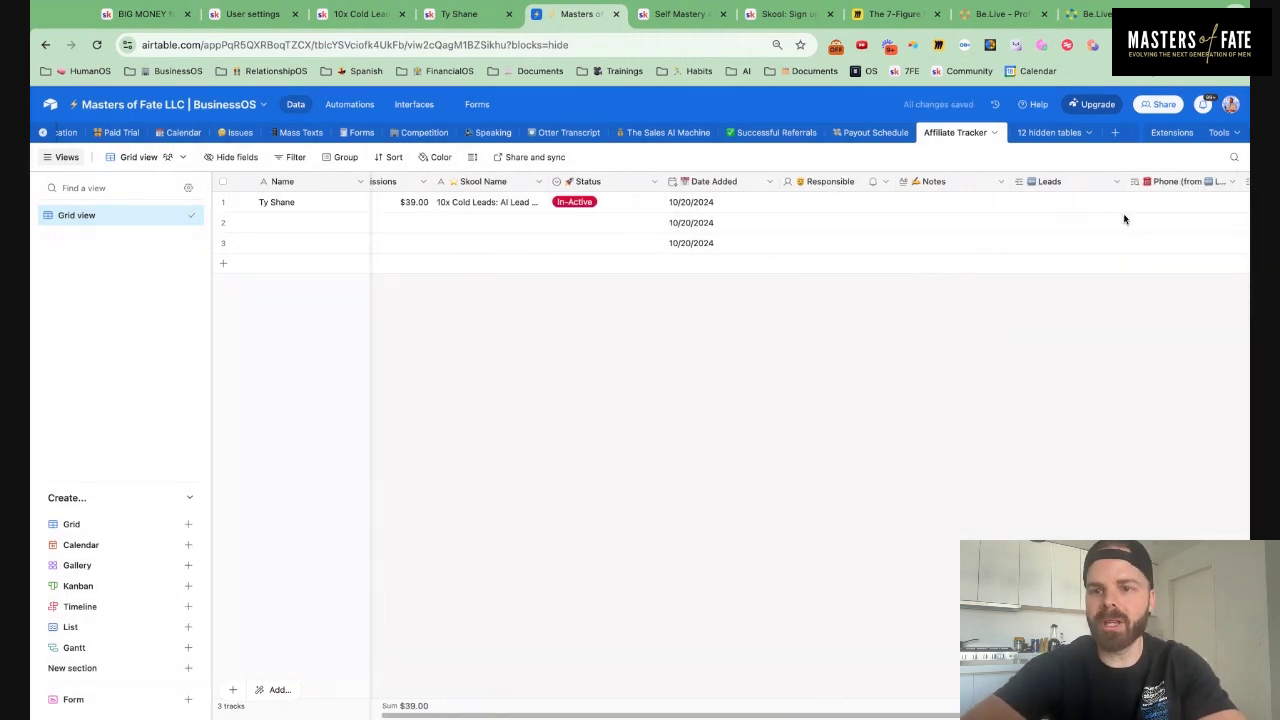
Link row 1 to the affiliate's matching lead record
click(912, 203)
click(906, 203)
text(ty)
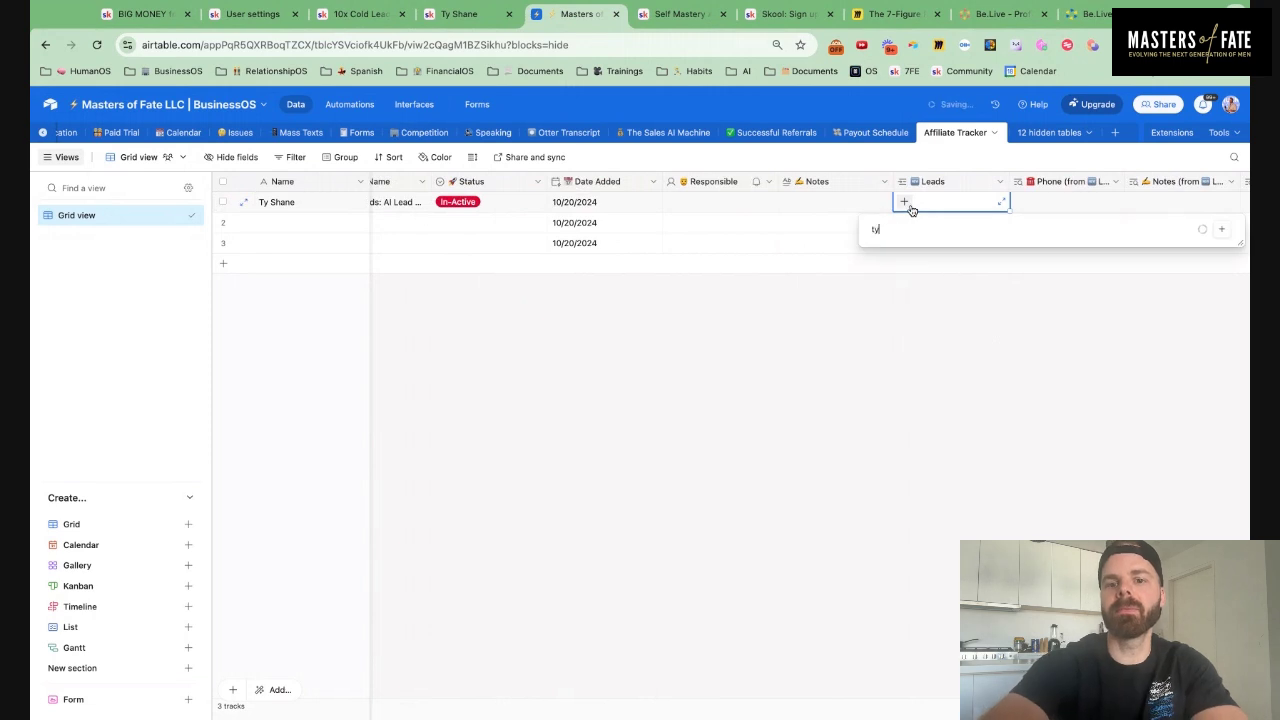
text( sh)
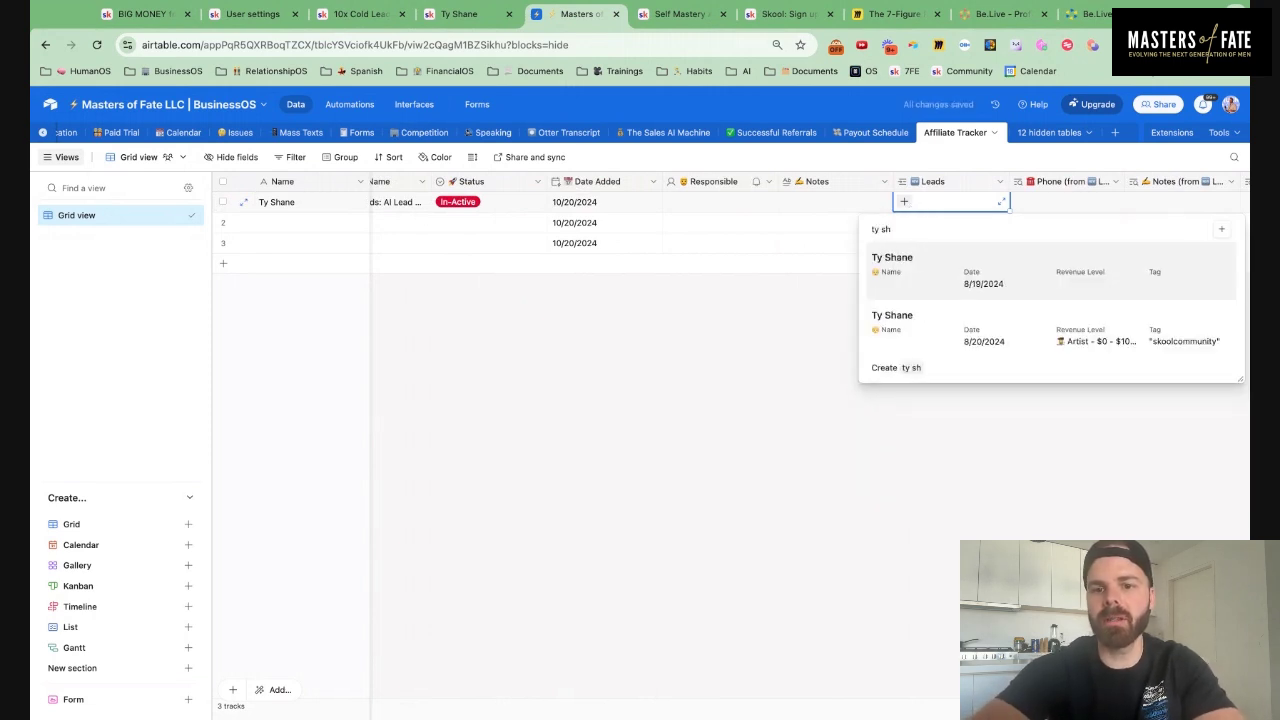
click(997, 323)
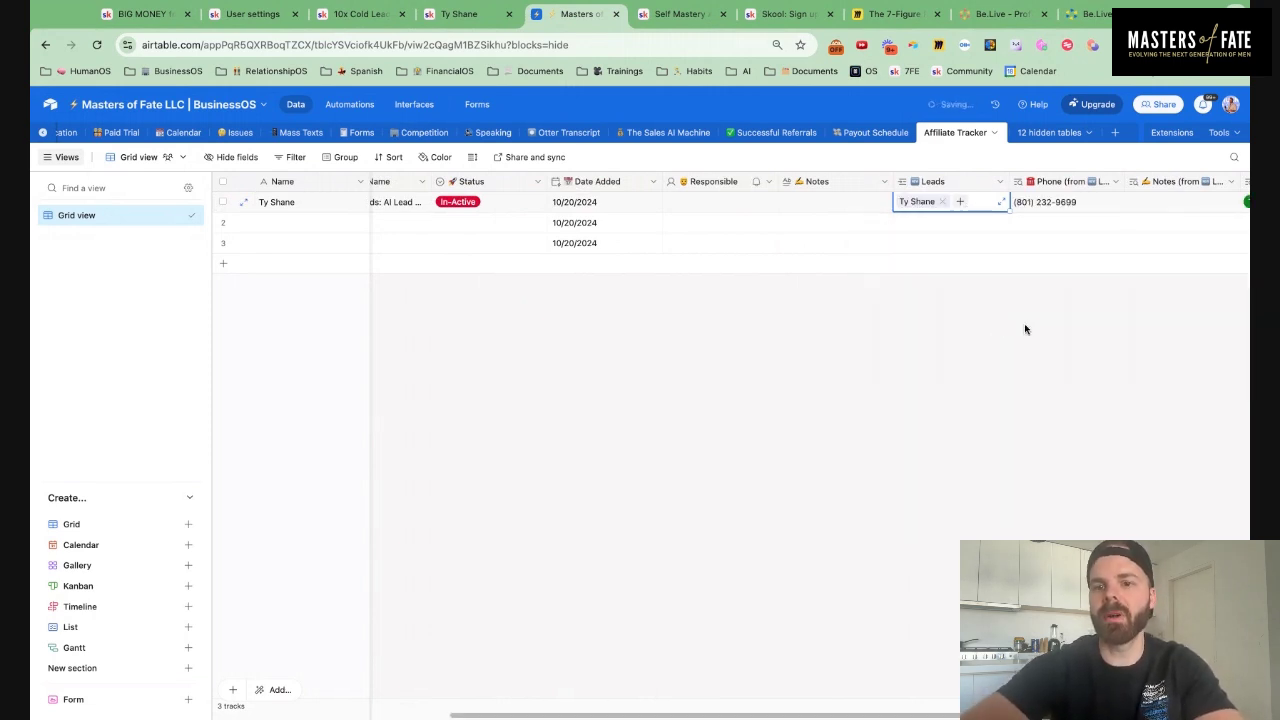
Add a Revenue Level lookup from the Leads field
scroll(1051, 375, right, 3)
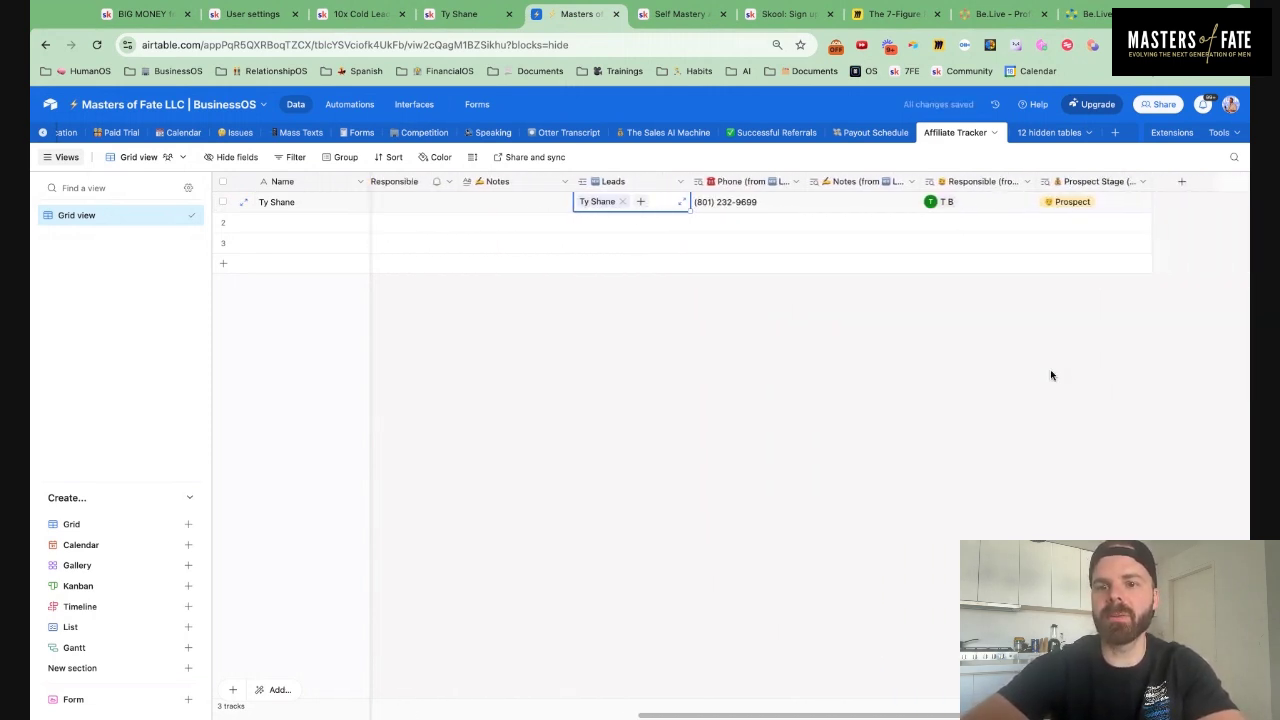
click(680, 181)
click(671, 233)
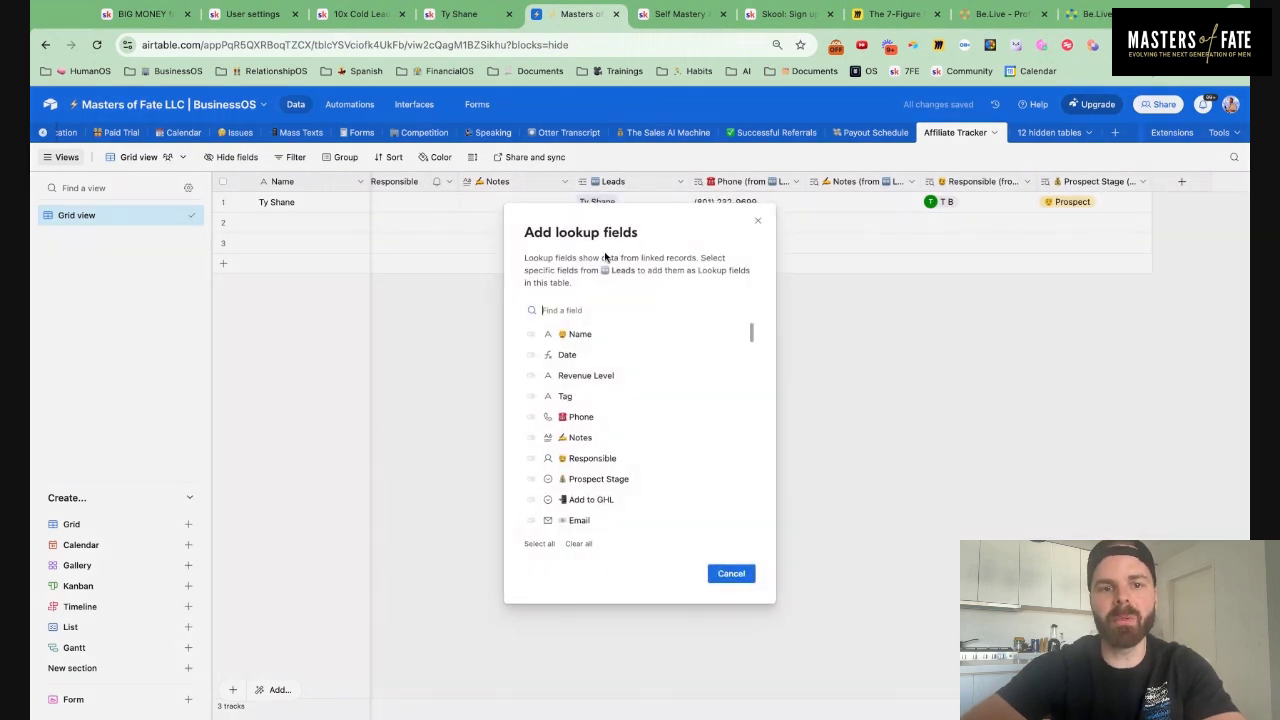
text(rev)
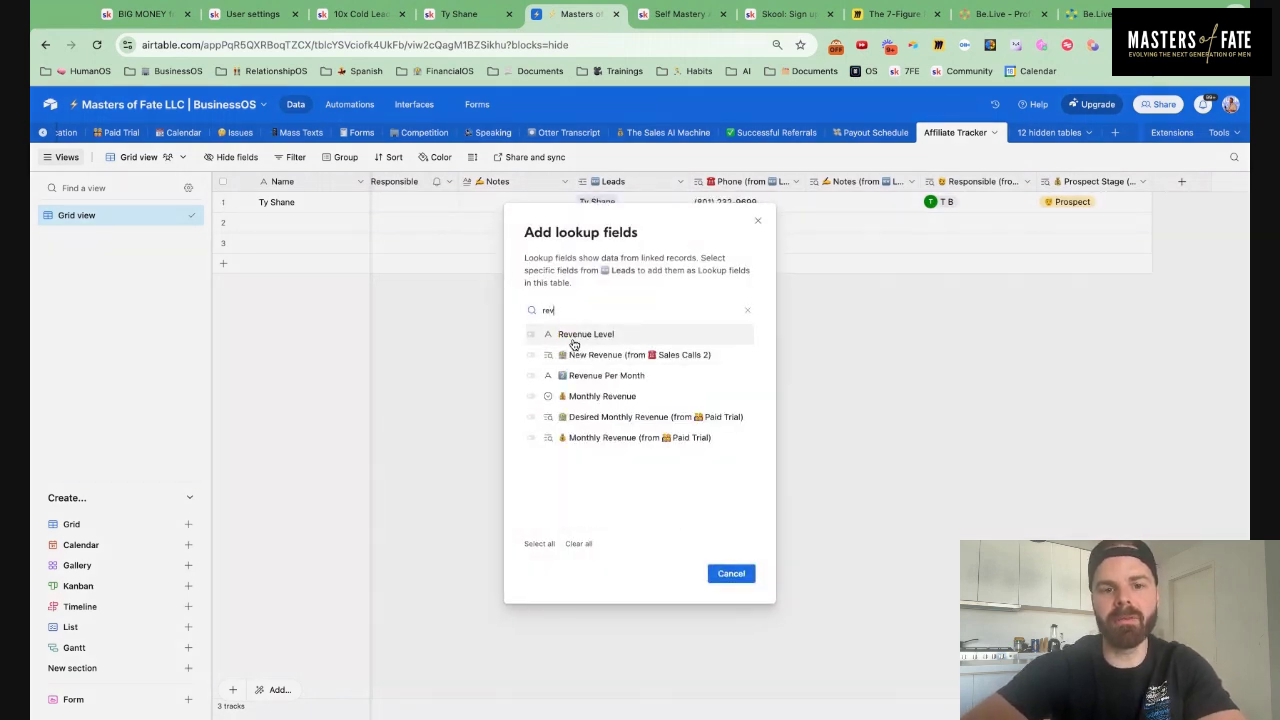
click(530, 334)
click(731, 573)
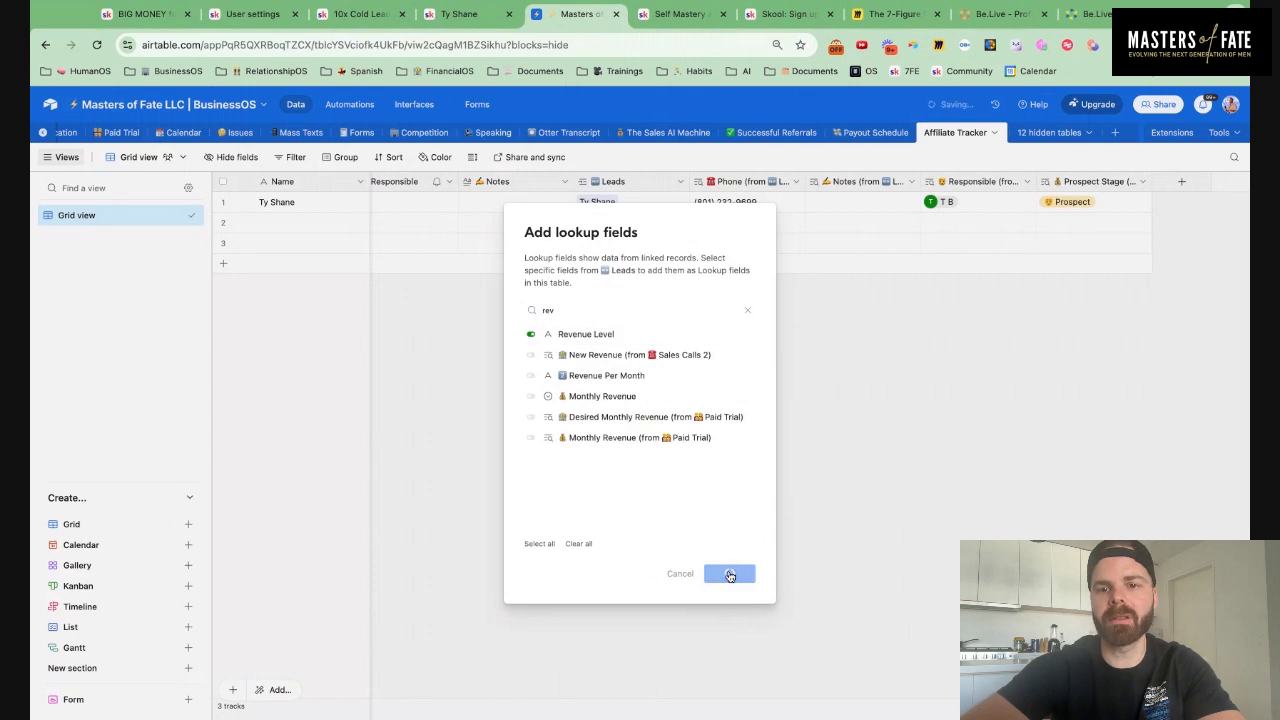
scroll(838, 410, left, 10)
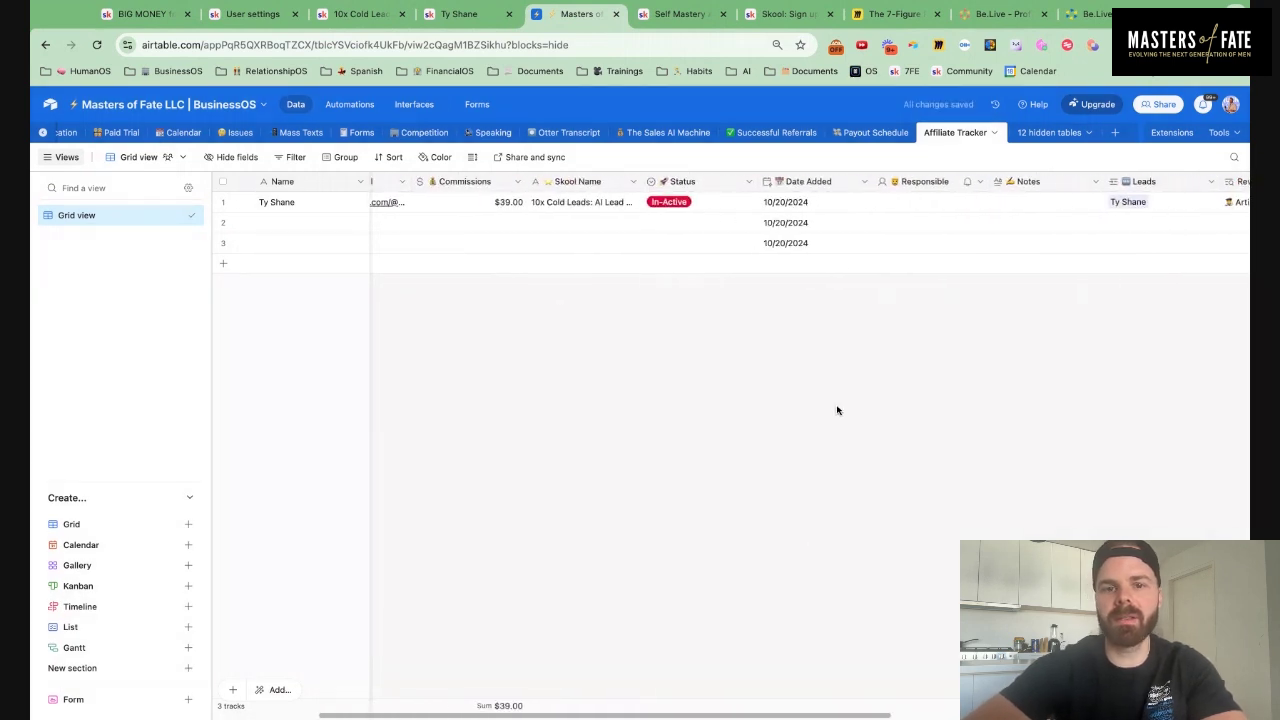
Move Responsible and Notes next to Skool Link and assign a teammate as row 1's Responsible
scroll(947, 187, left, 5)
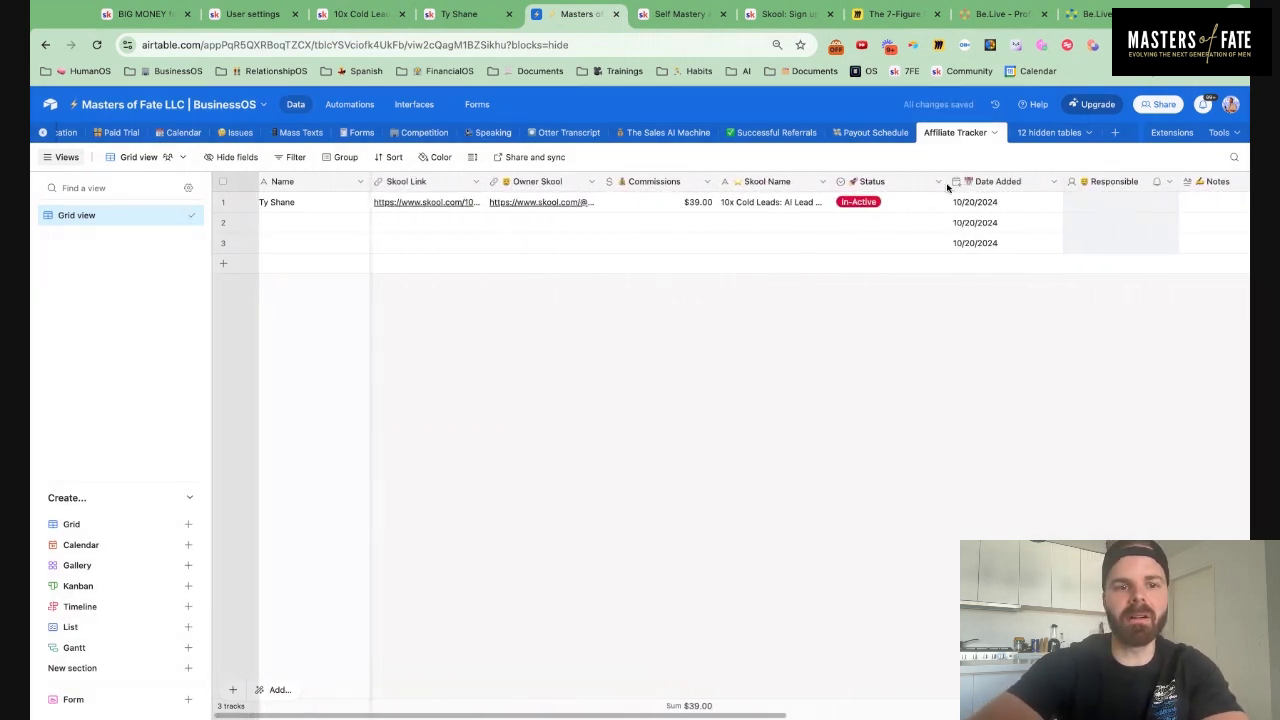
drag(947, 187, 1048, 183)
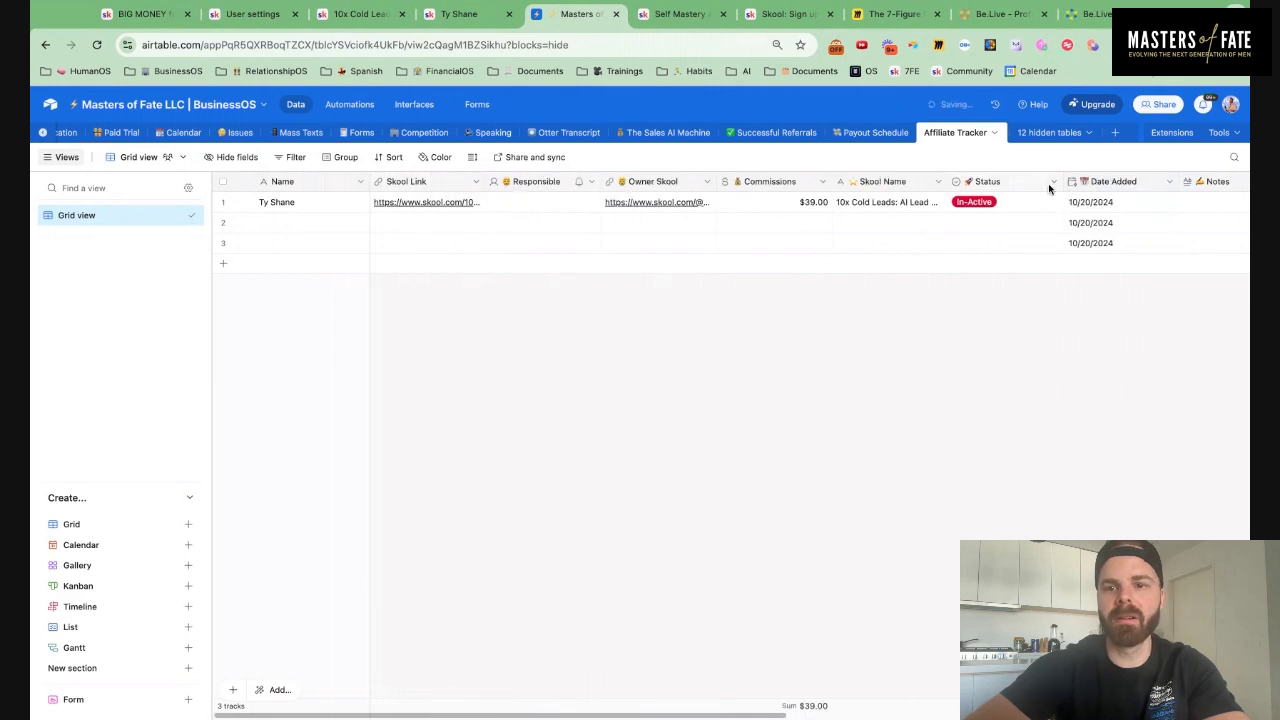
click(530, 203)
click(530, 203)
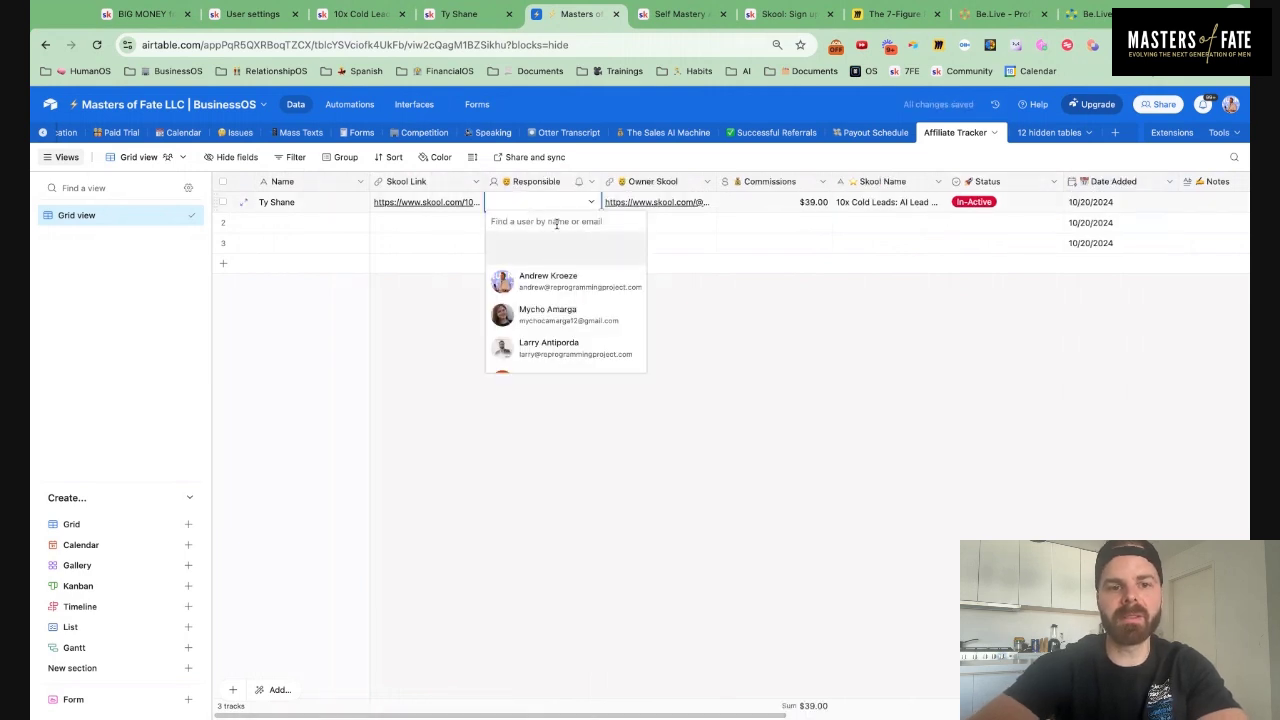
text(jame)
click(585, 248)
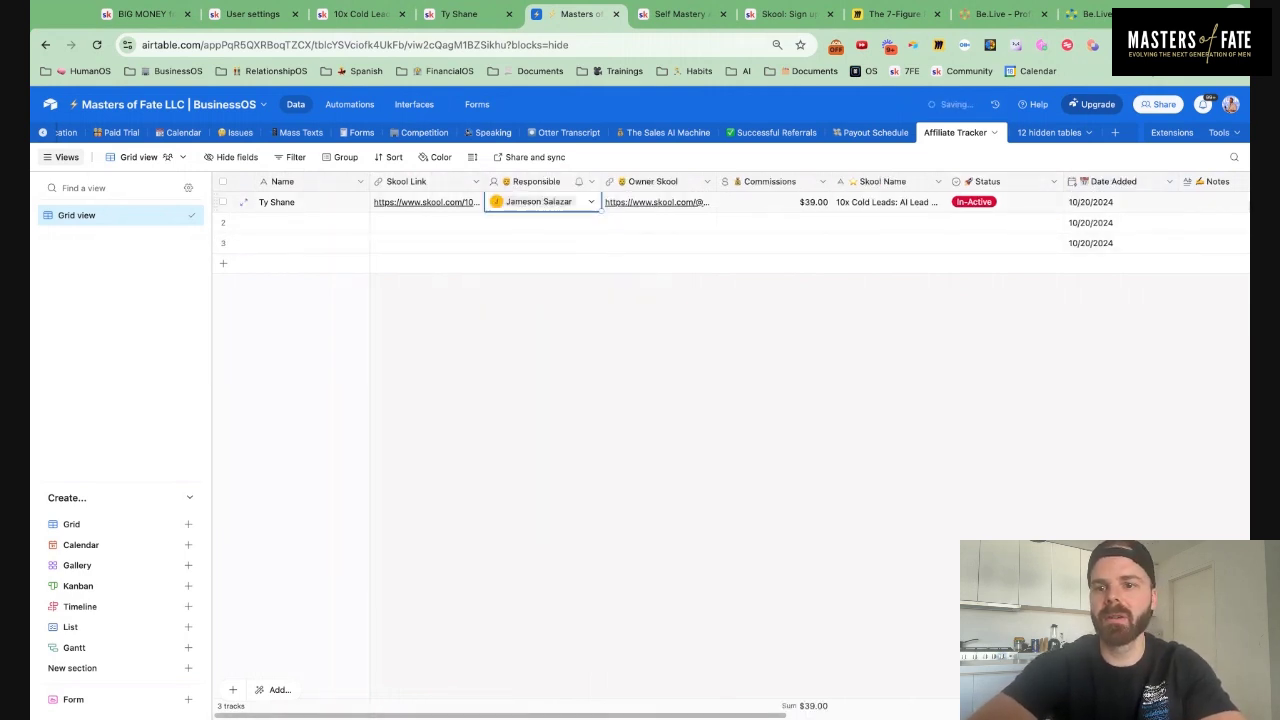
drag(1208, 183, 640, 183)
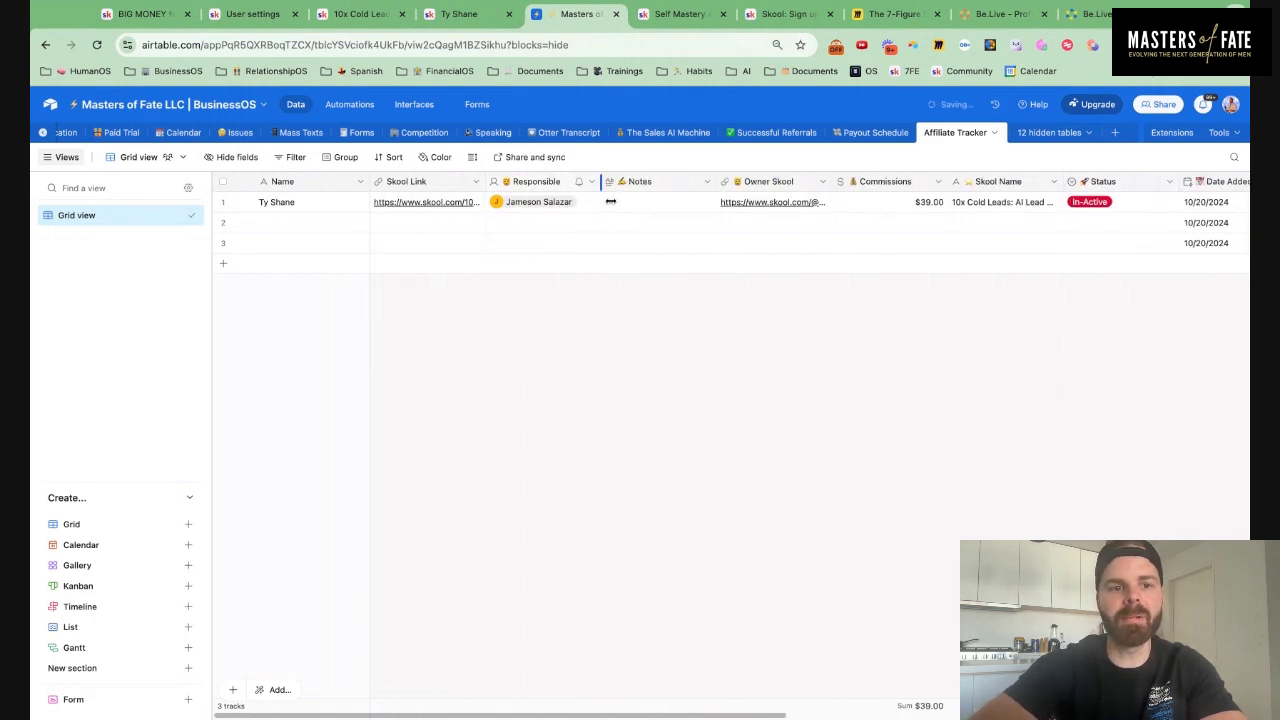
Delete the two empty rows 2 and 3
click(222, 222)
click(222, 243)
right_click(226, 247)
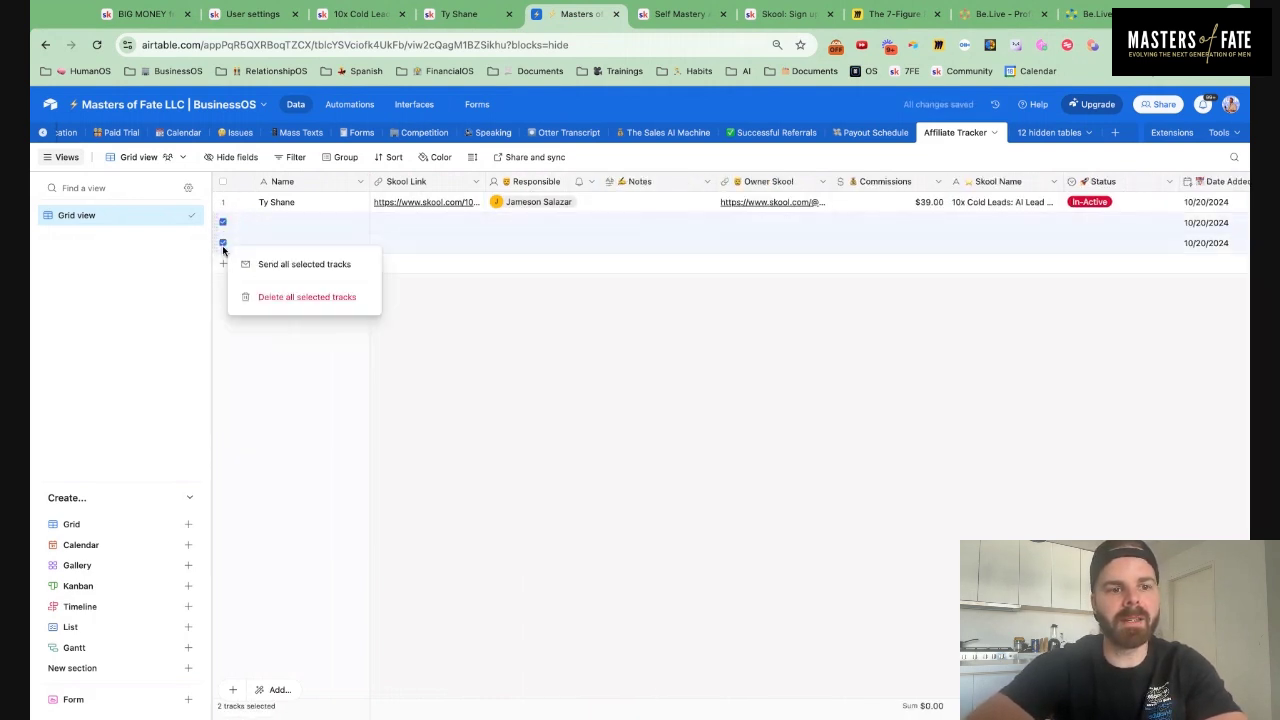
click(257, 297)
Group the affiliate records by Status
click(346, 157)
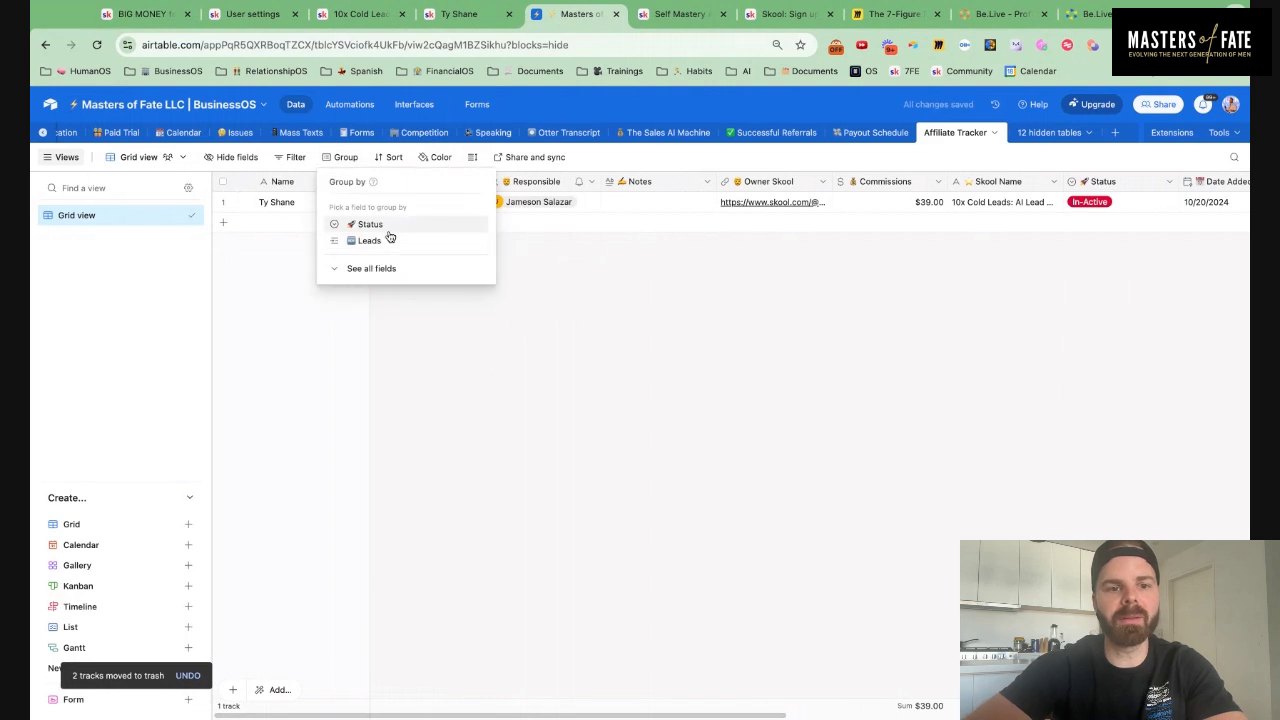
click(386, 226)
click(274, 266)
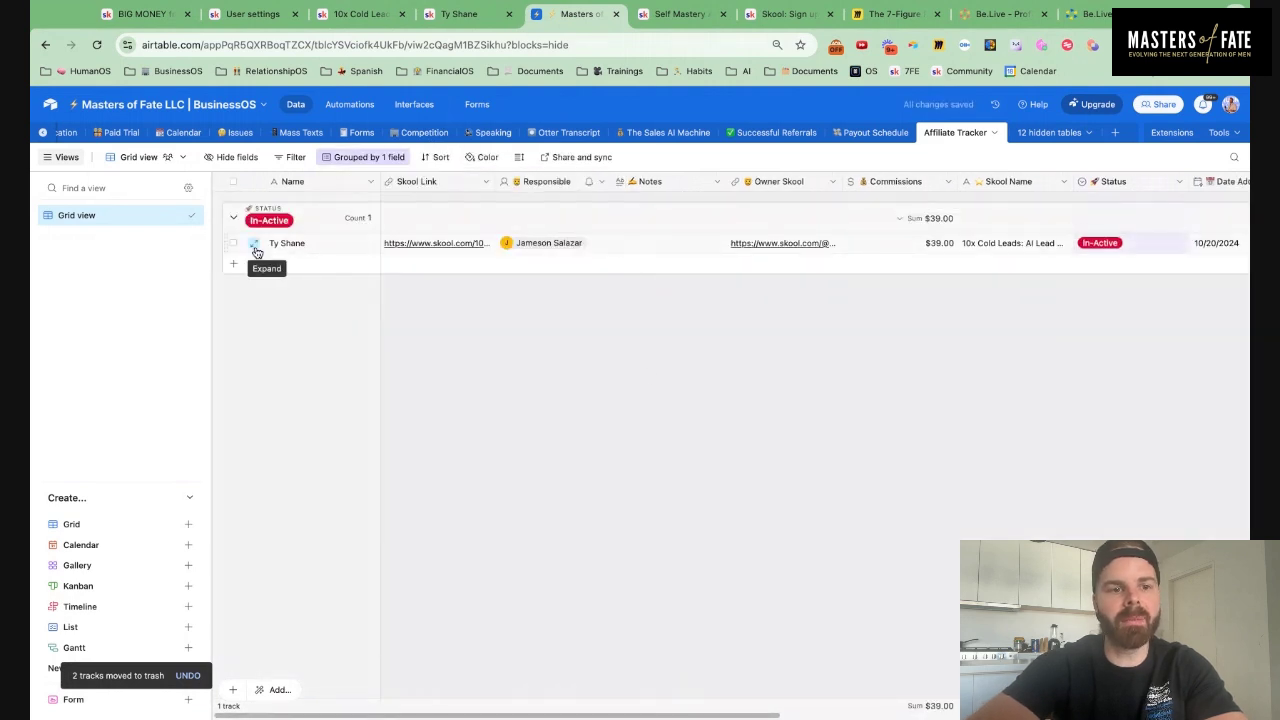
Review the first affiliate's full record, then add a new record to the In-Active group
click(252, 244)
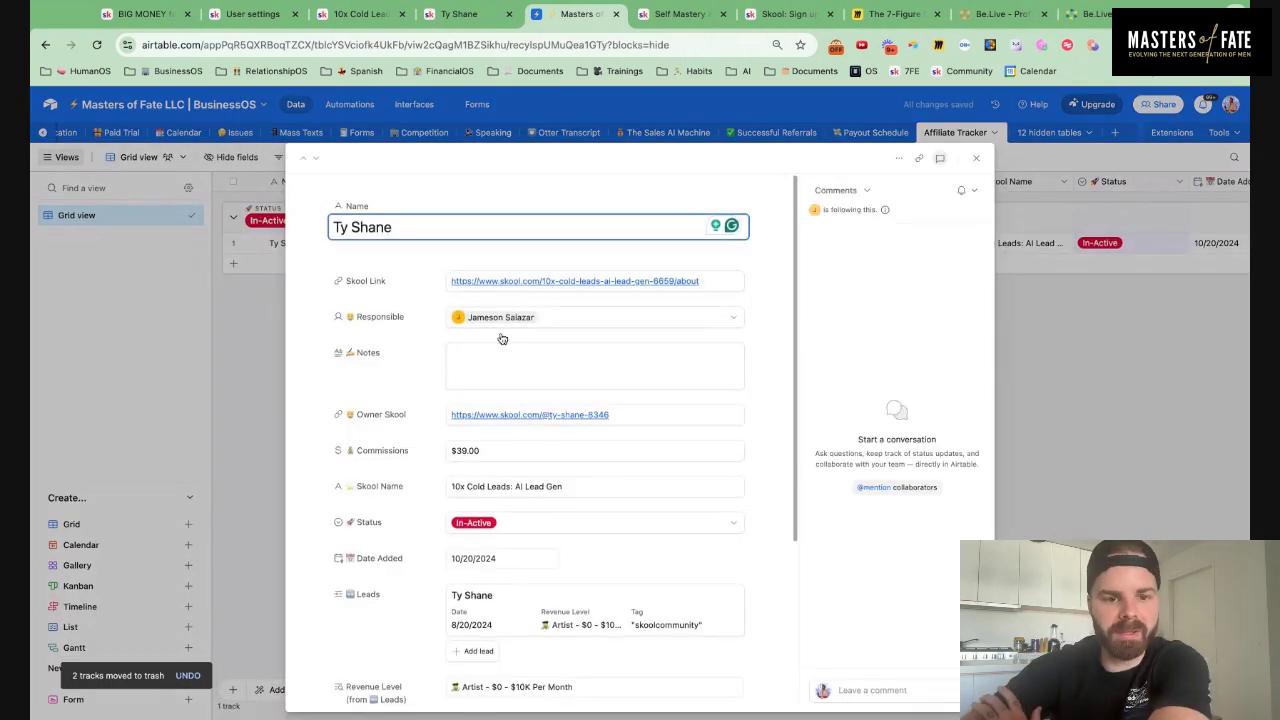
scroll(490, 337, down, 4)
scroll(502, 339, down, 2)
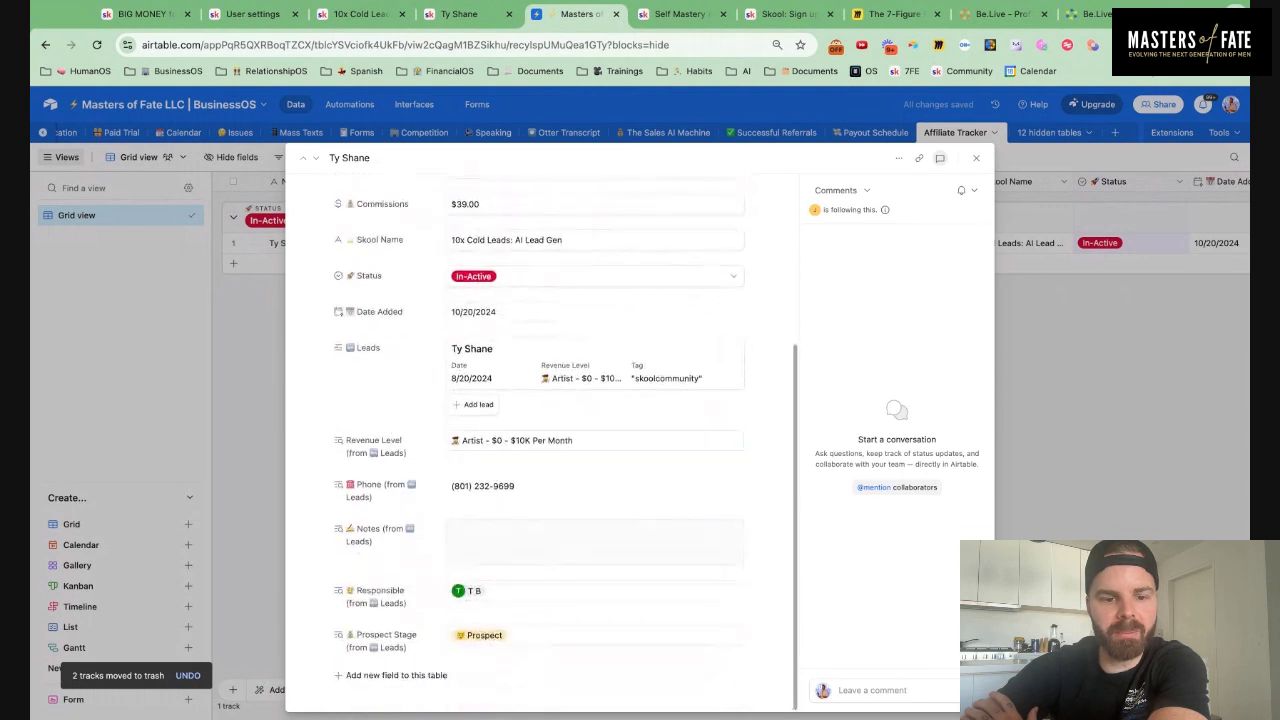
scroll(560, 380, up, 5)
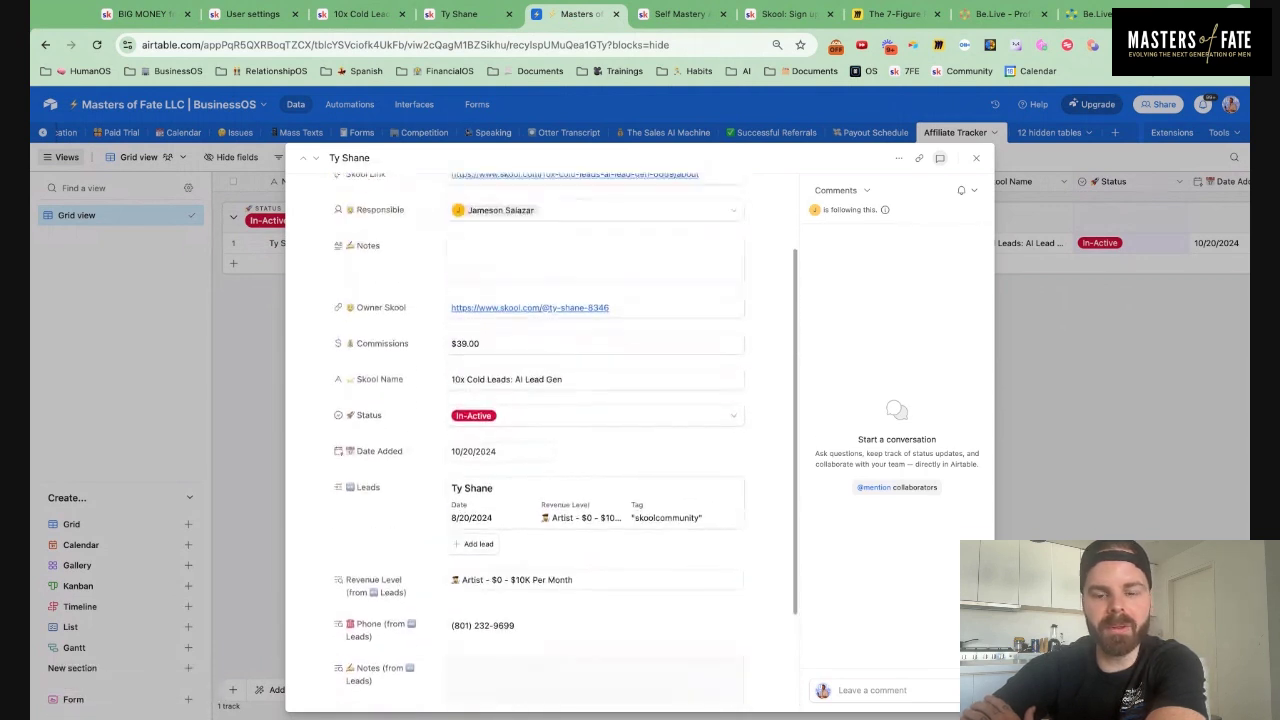
click(976, 158)
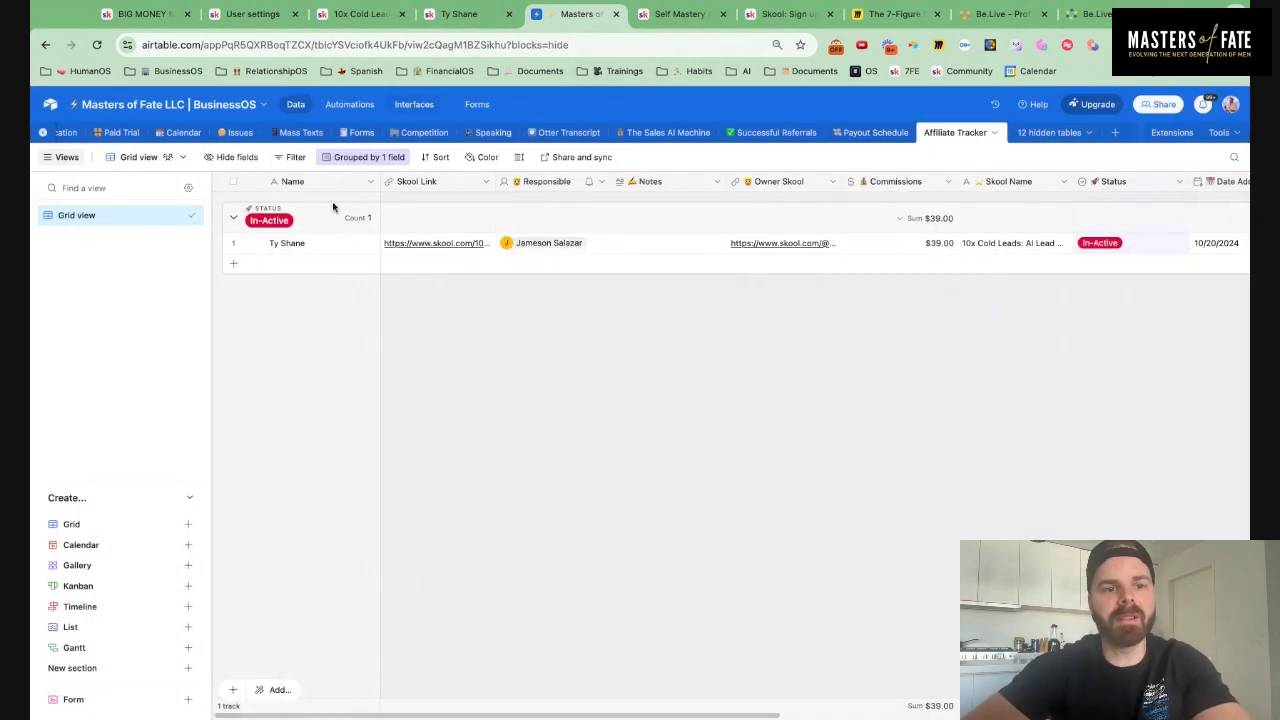
click(234, 268)
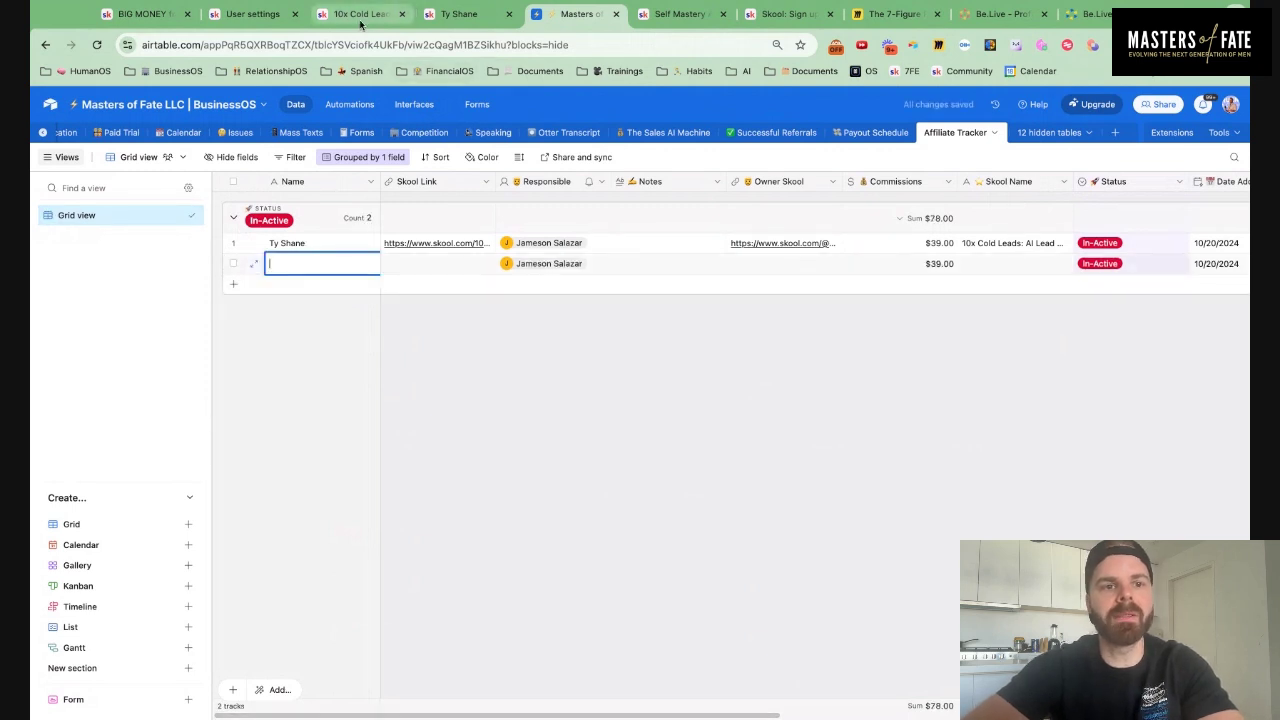
Close two unneeded browser tabs and switch to Skool's affiliate settings
click(401, 14)
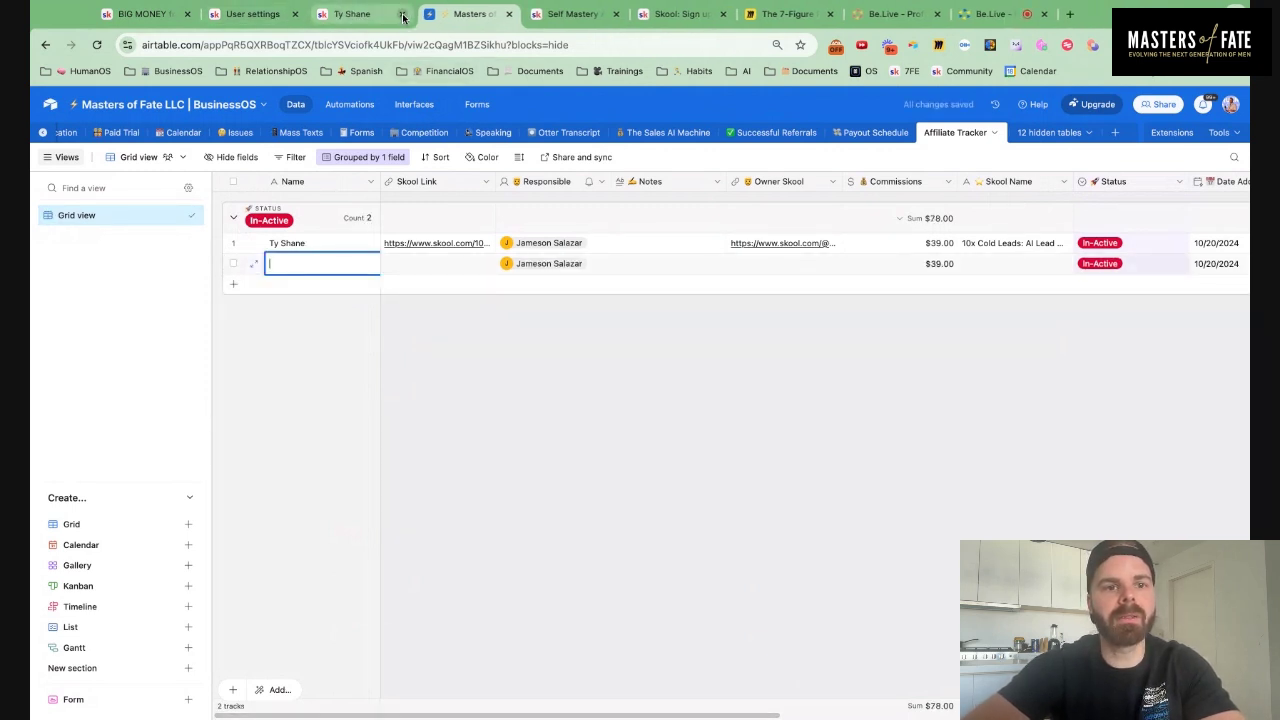
click(401, 14)
click(282, 22)
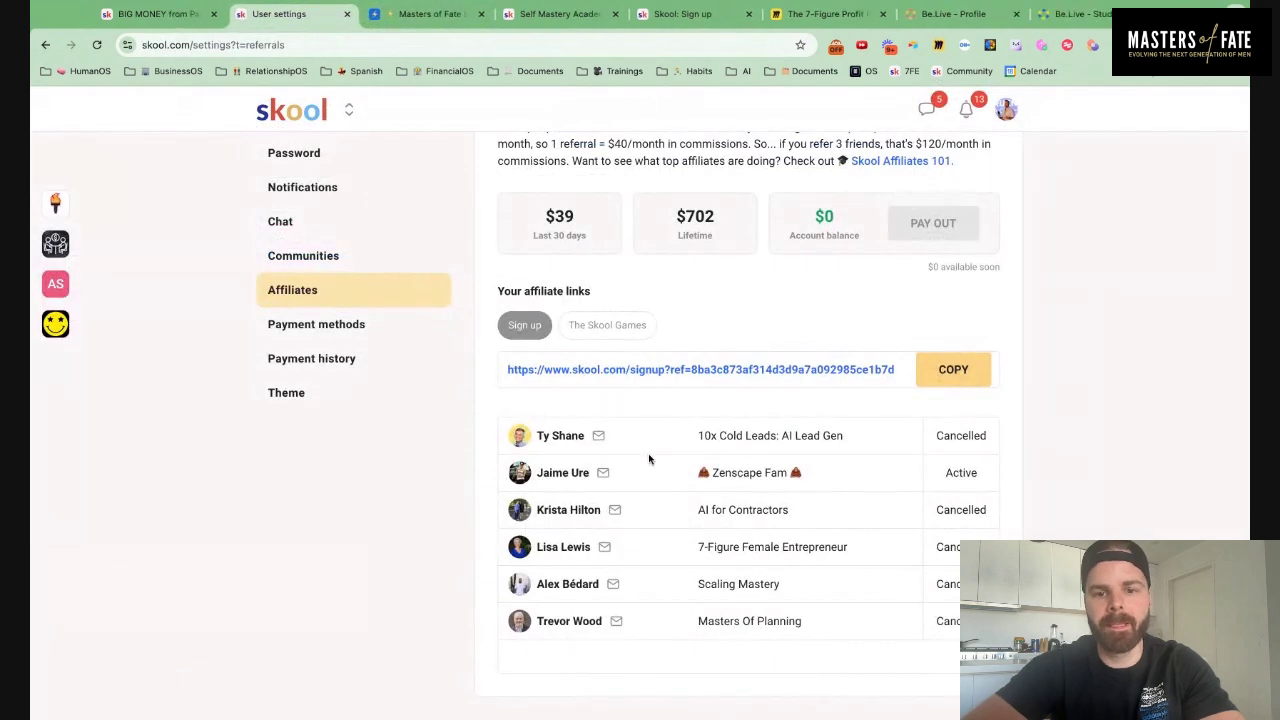
Select and copy the active referral's name on Skool's Affiliates referral list
click(597, 441)
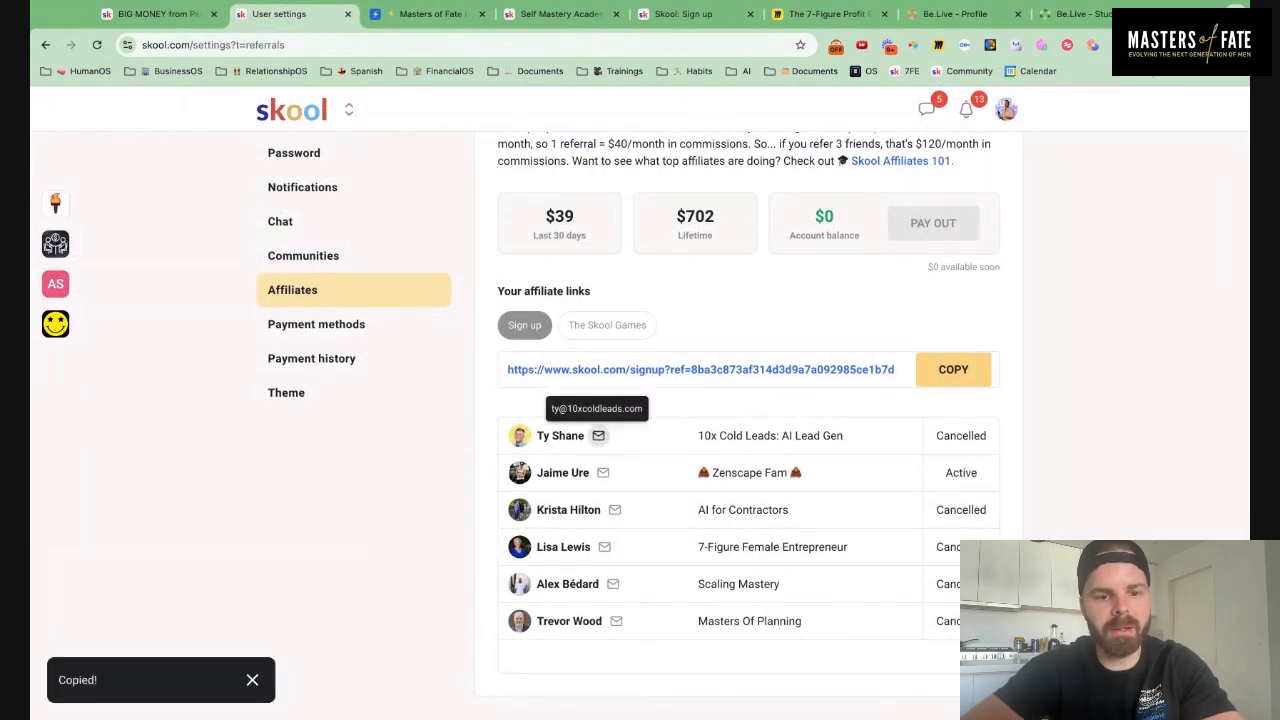
triple_click(725, 441)
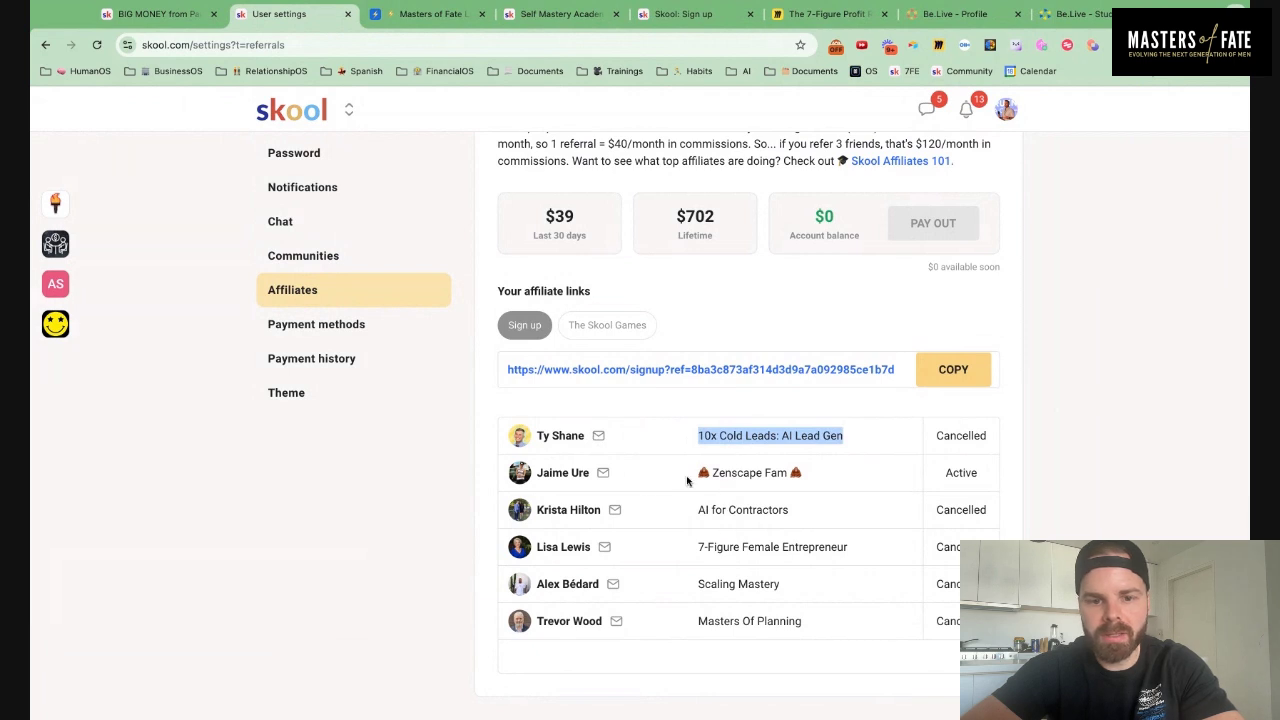
triple_click(573, 474)
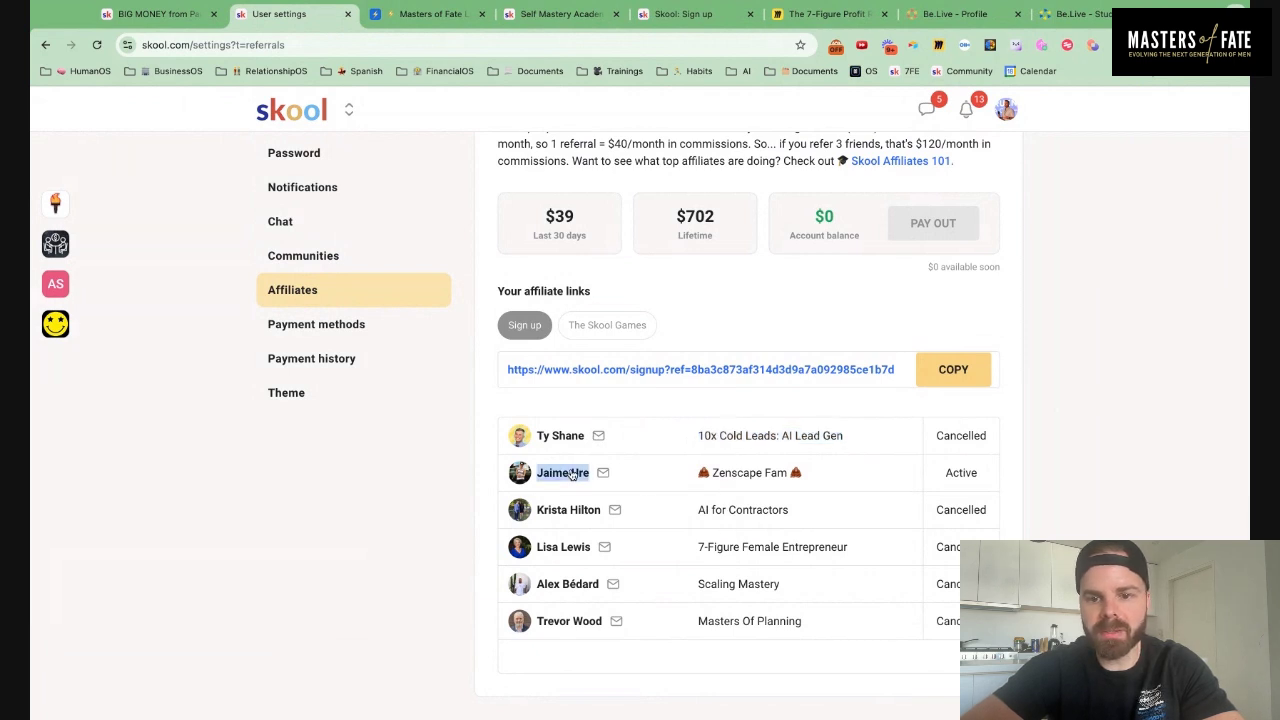
scroll(845, 455, up, 2)
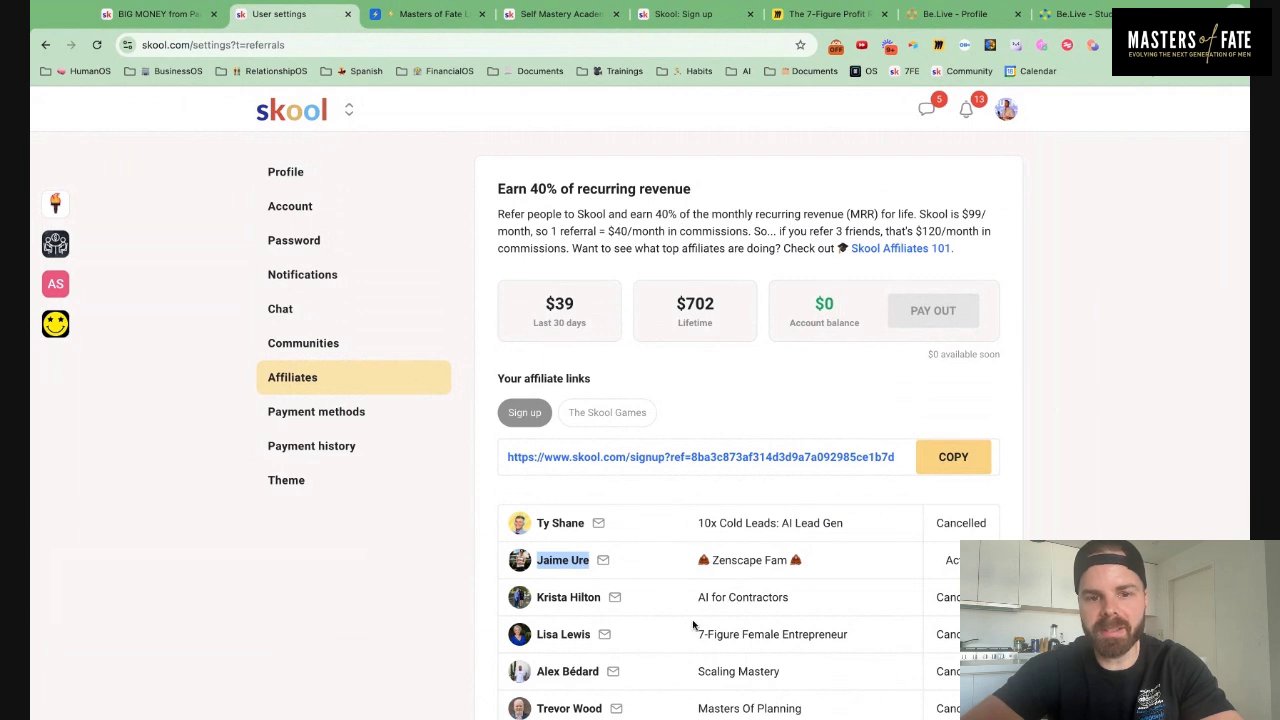
scroll(700, 620, down, 1)
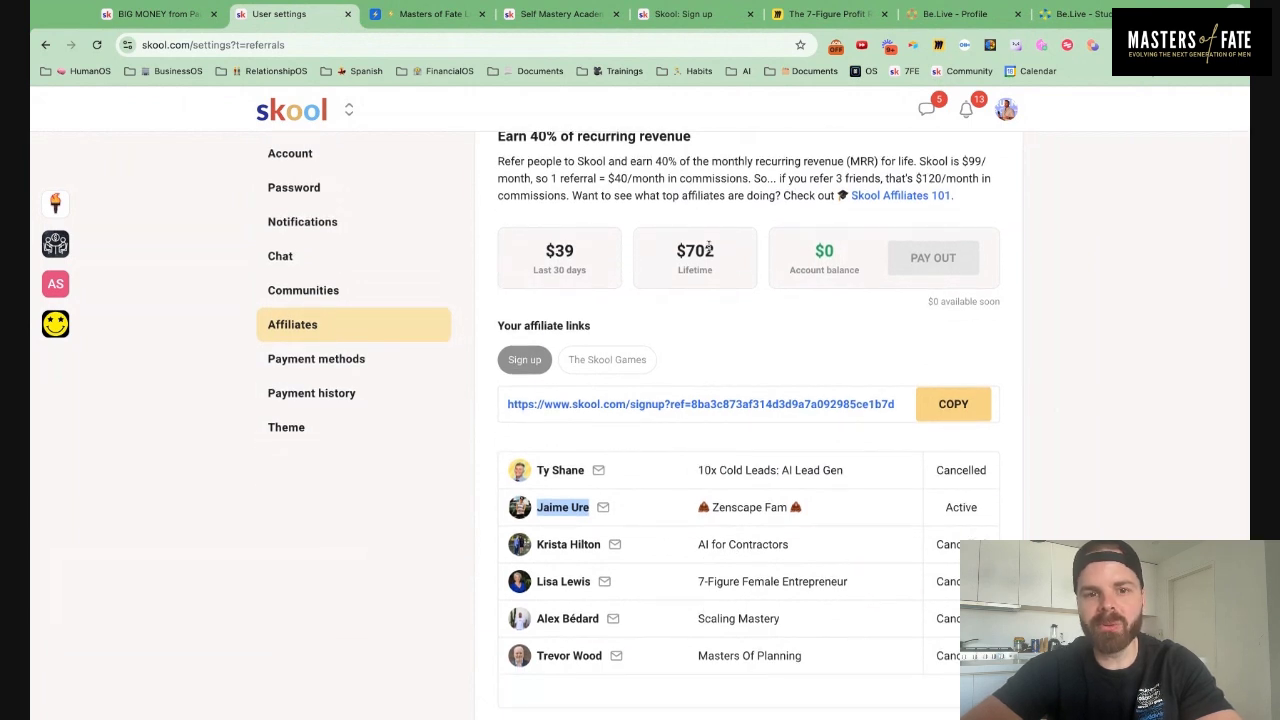
scroll(706, 248, up, 1)
scroll(681, 524, down, 1)
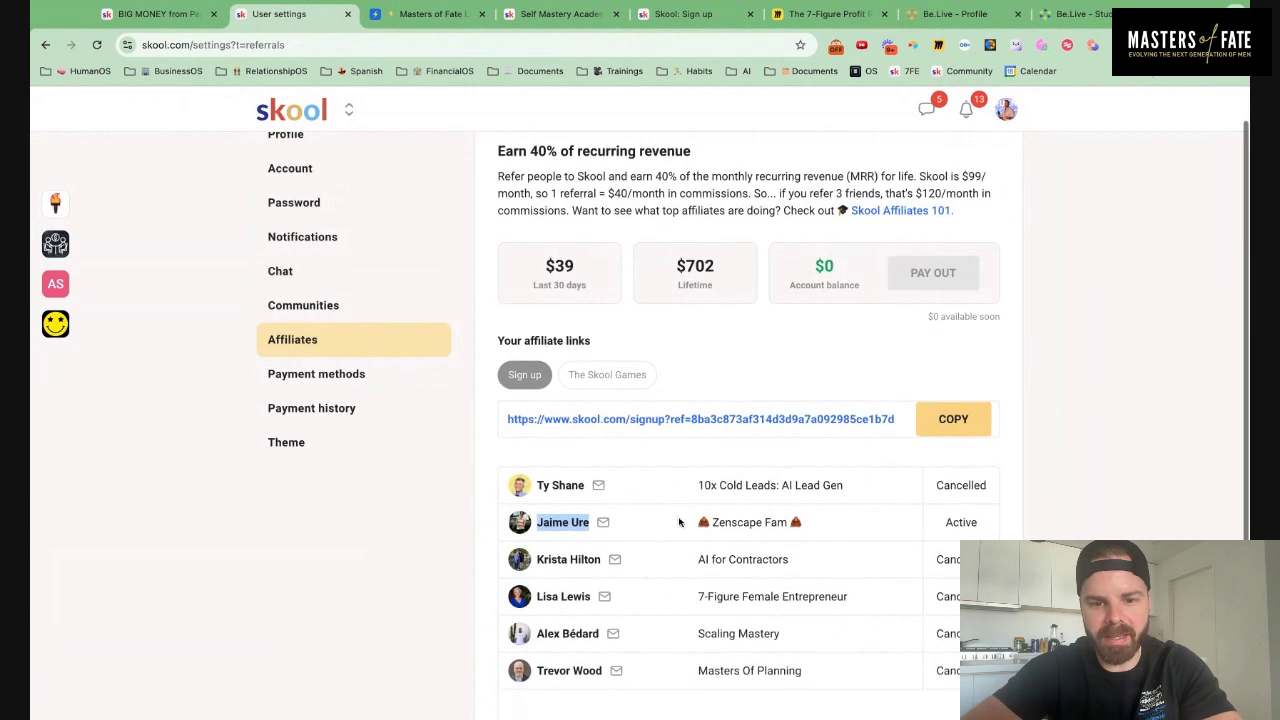
scroll(752, 495, up, 1)
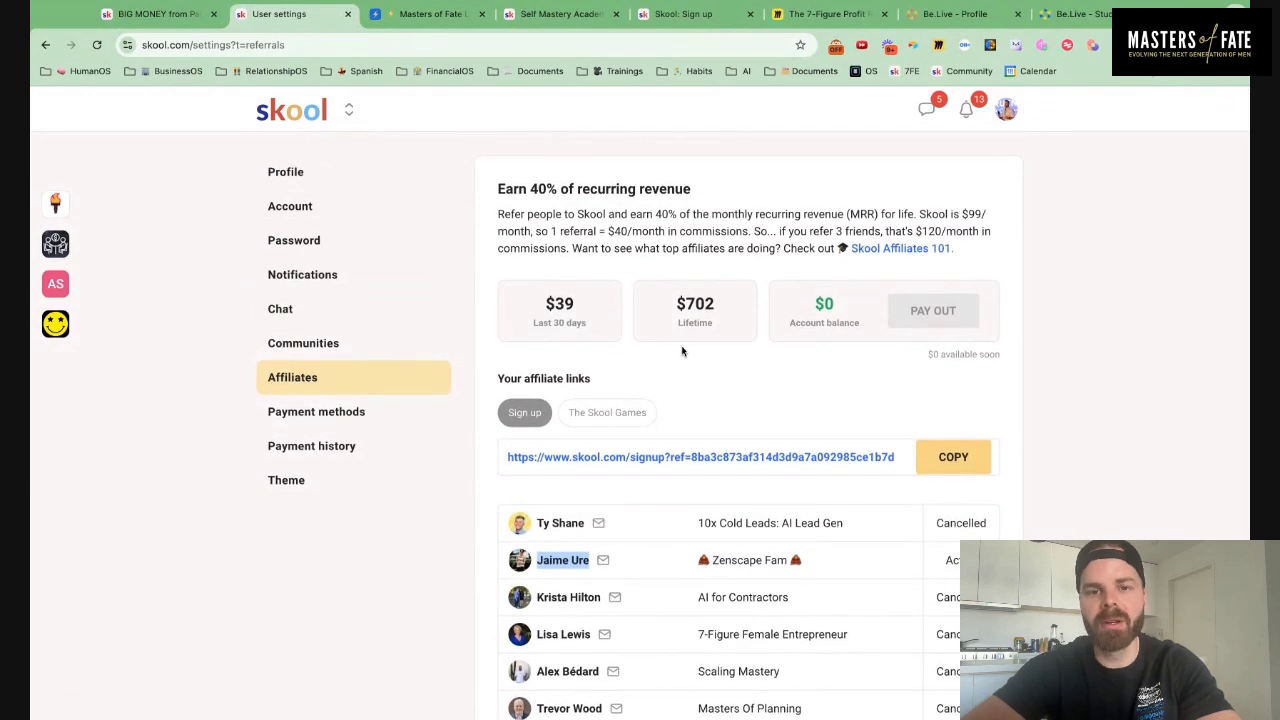
scroll(710, 598, down, 1)
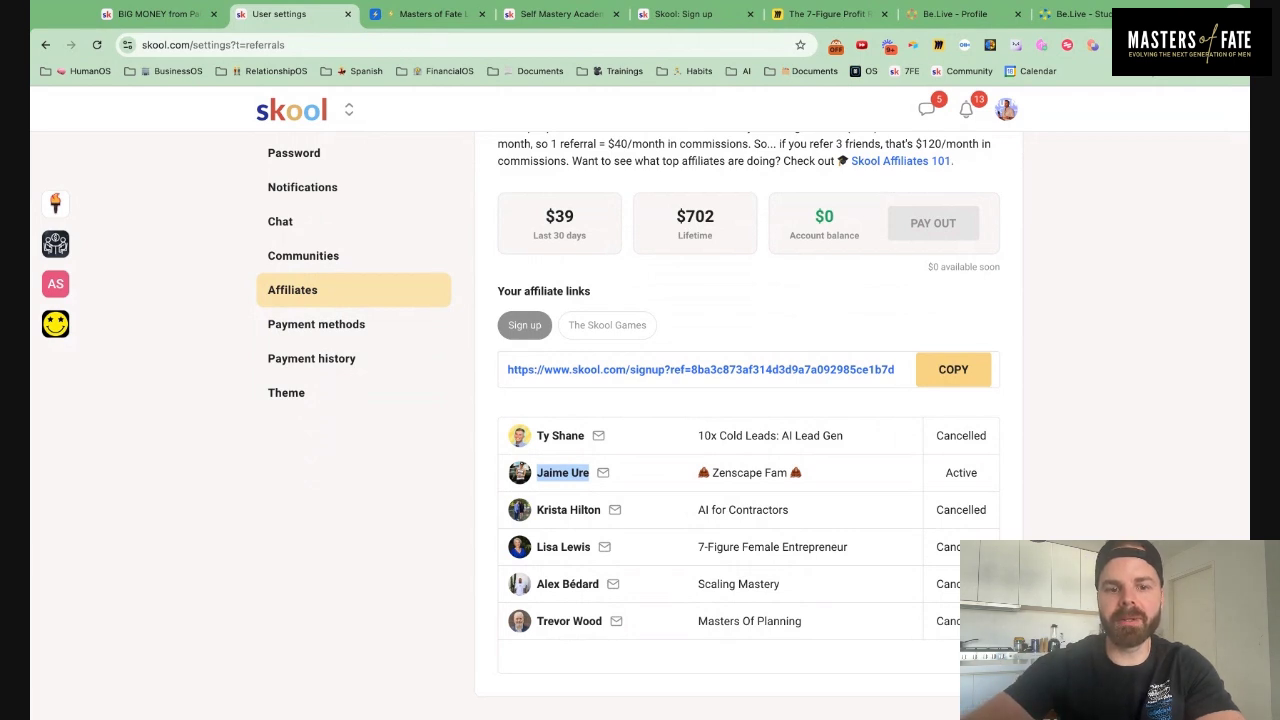
click(653, 490)
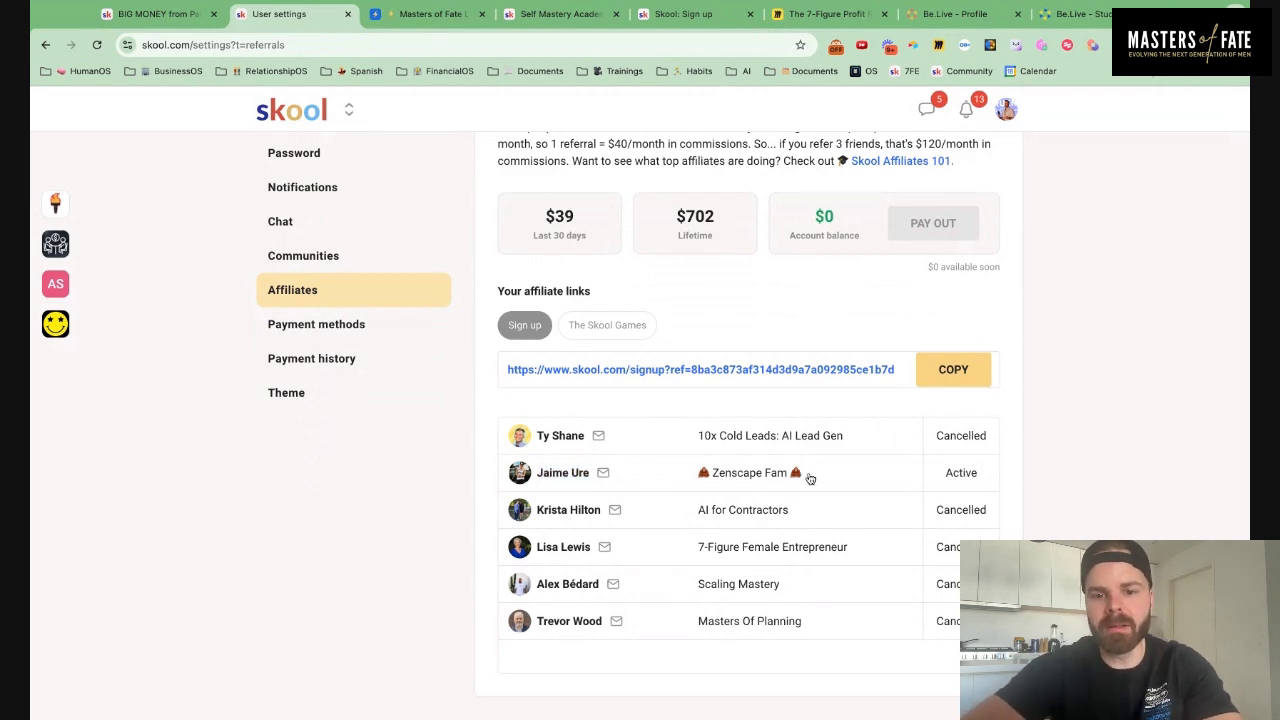
triple_click(590, 480)
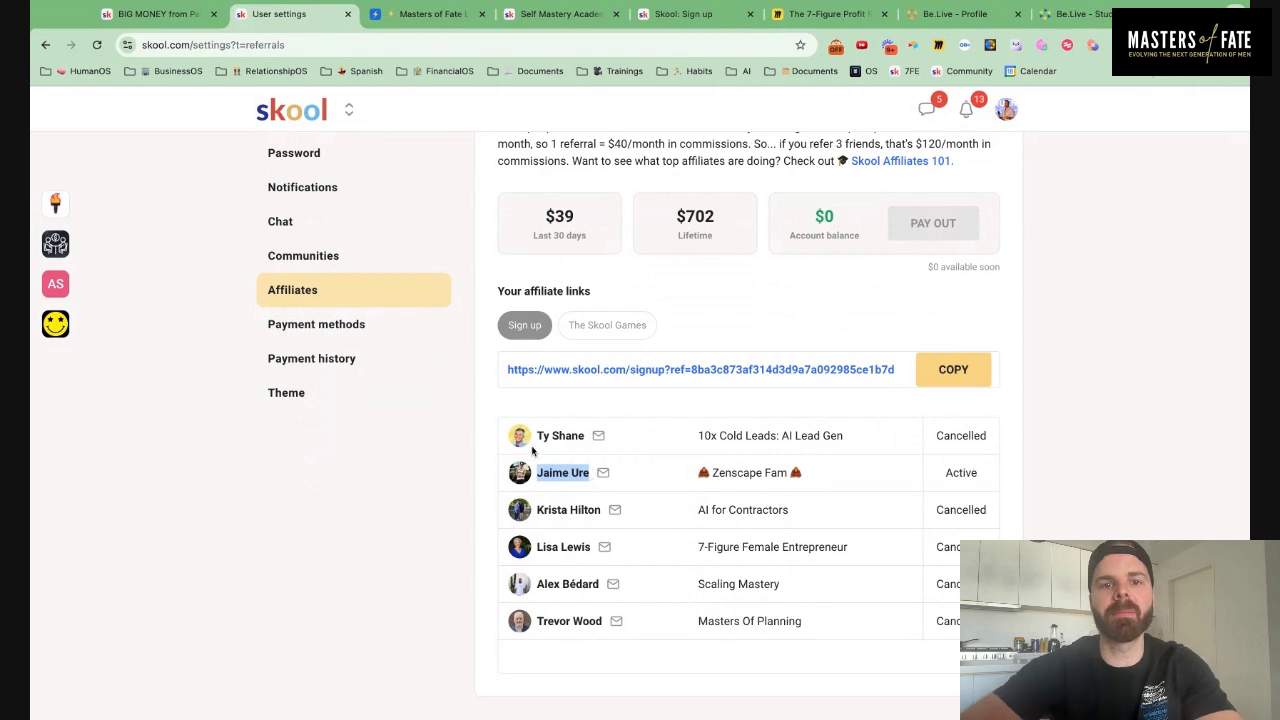
Paste the referral's name into row 2's Name cell in the Airtable tracker
click(432, 14)
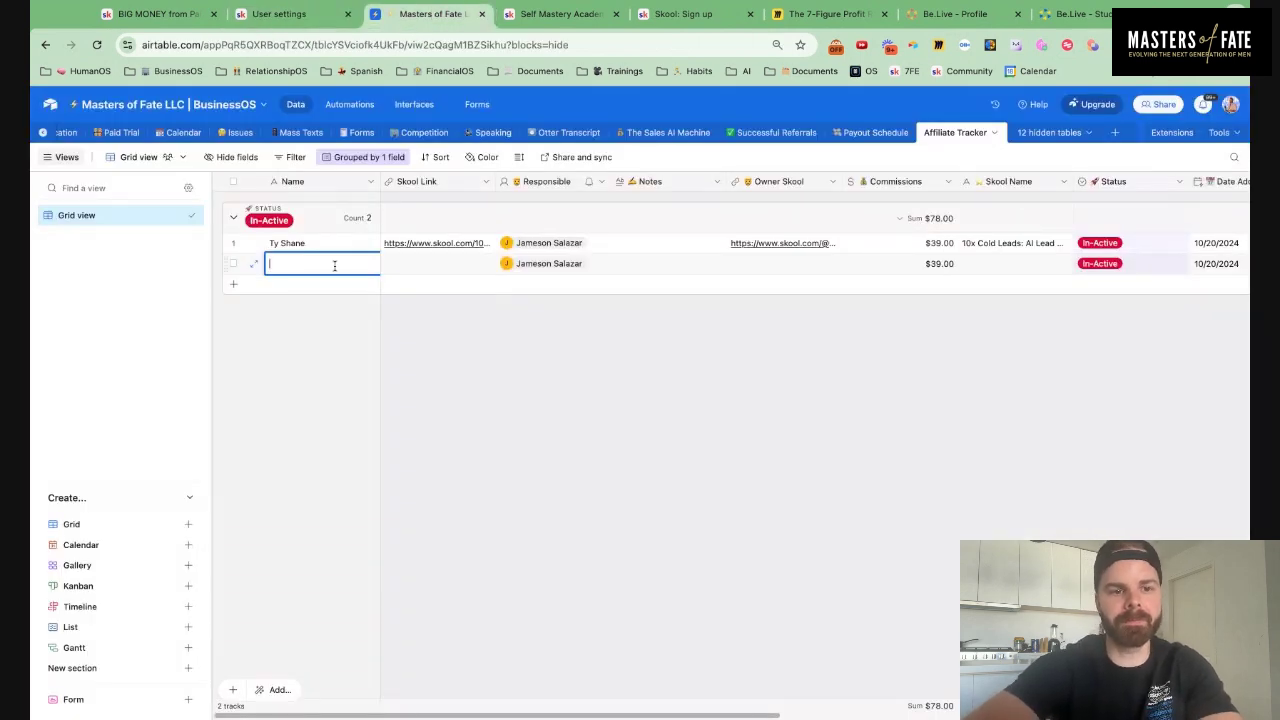
key(super+v)
click(582, 392)
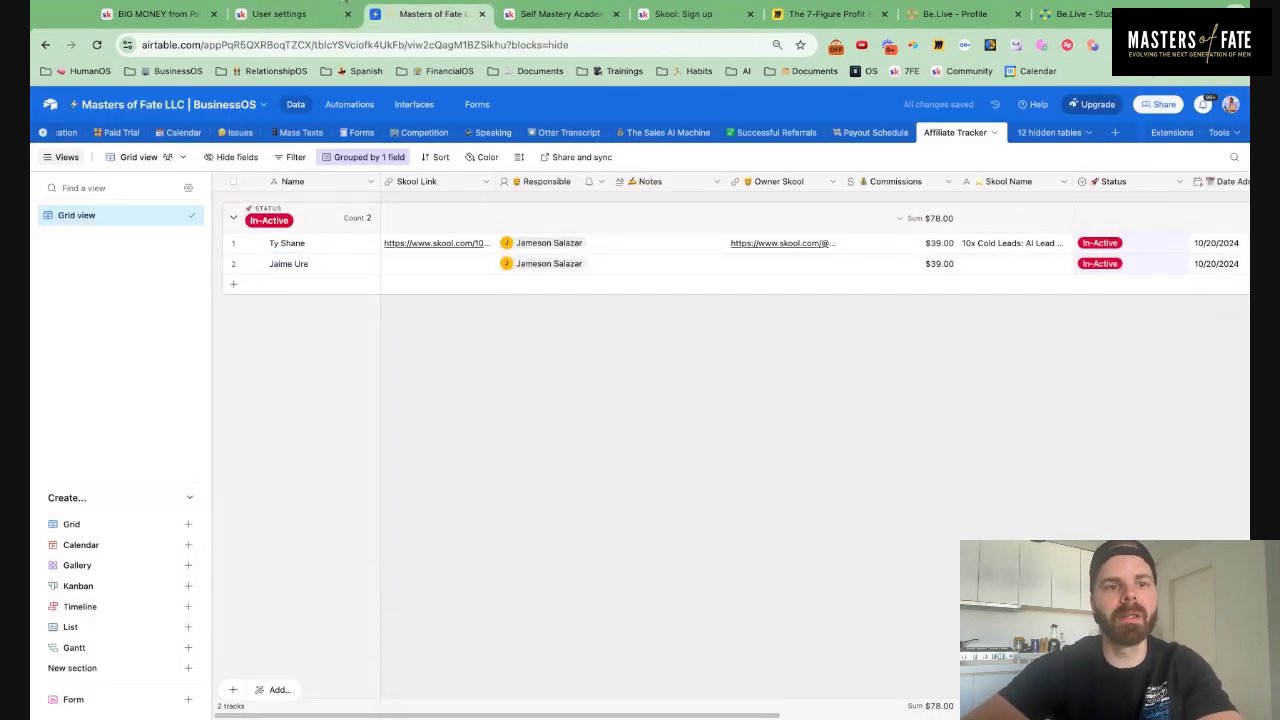
Back on Skool's referral list, open the Zenscape Fam community page
click(561, 14)
click(279, 14)
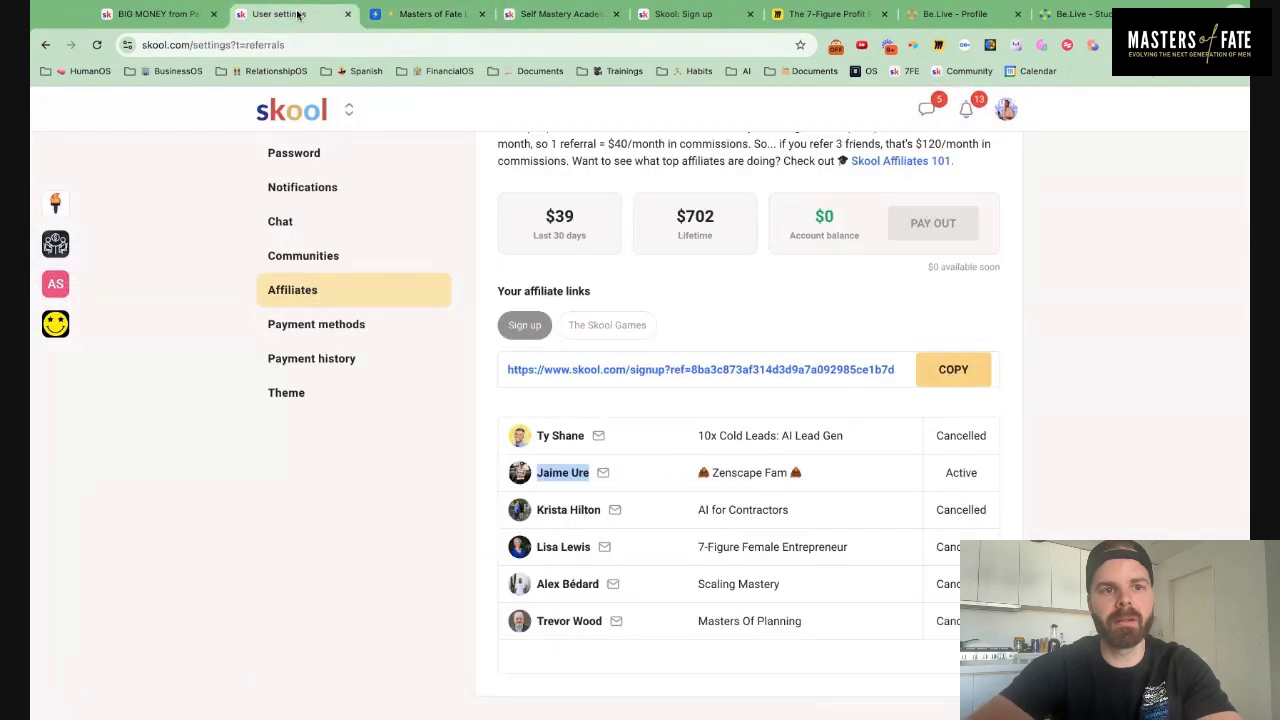
triple_click(735, 473)
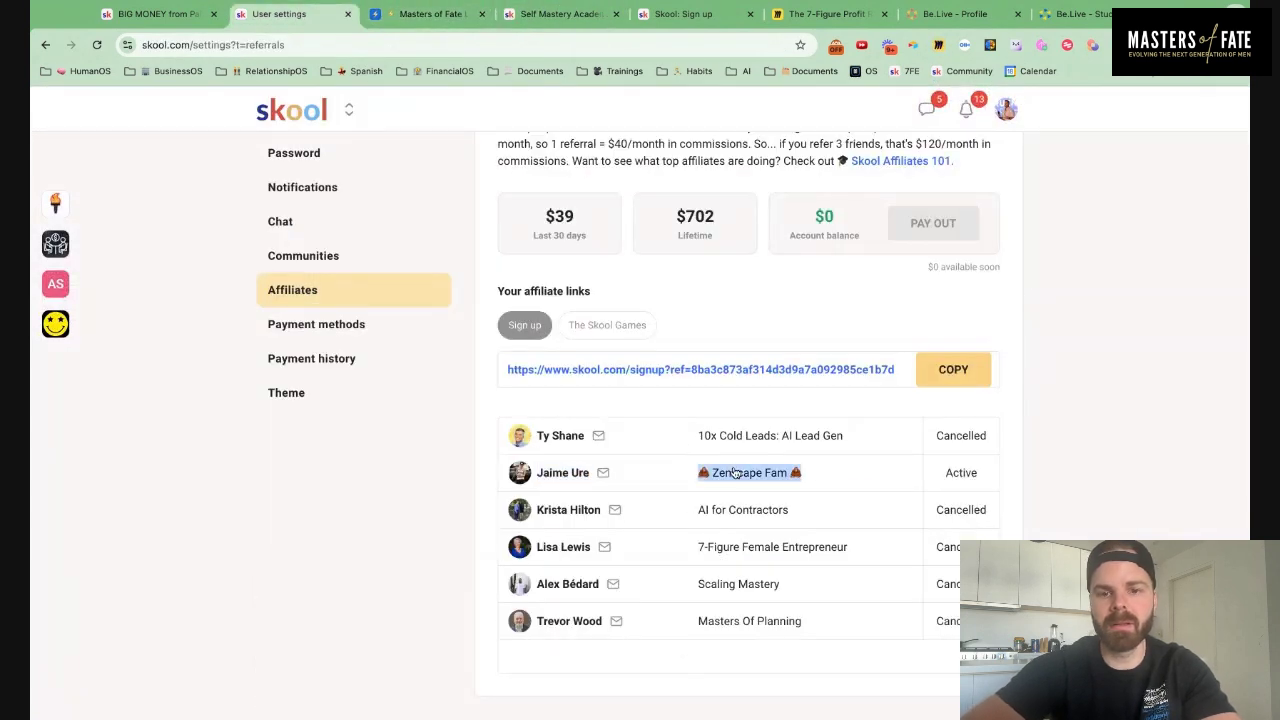
click(735, 473)
Copy the Zenscape Fam community page's URL and return to the Airtable tracker
click(405, 14)
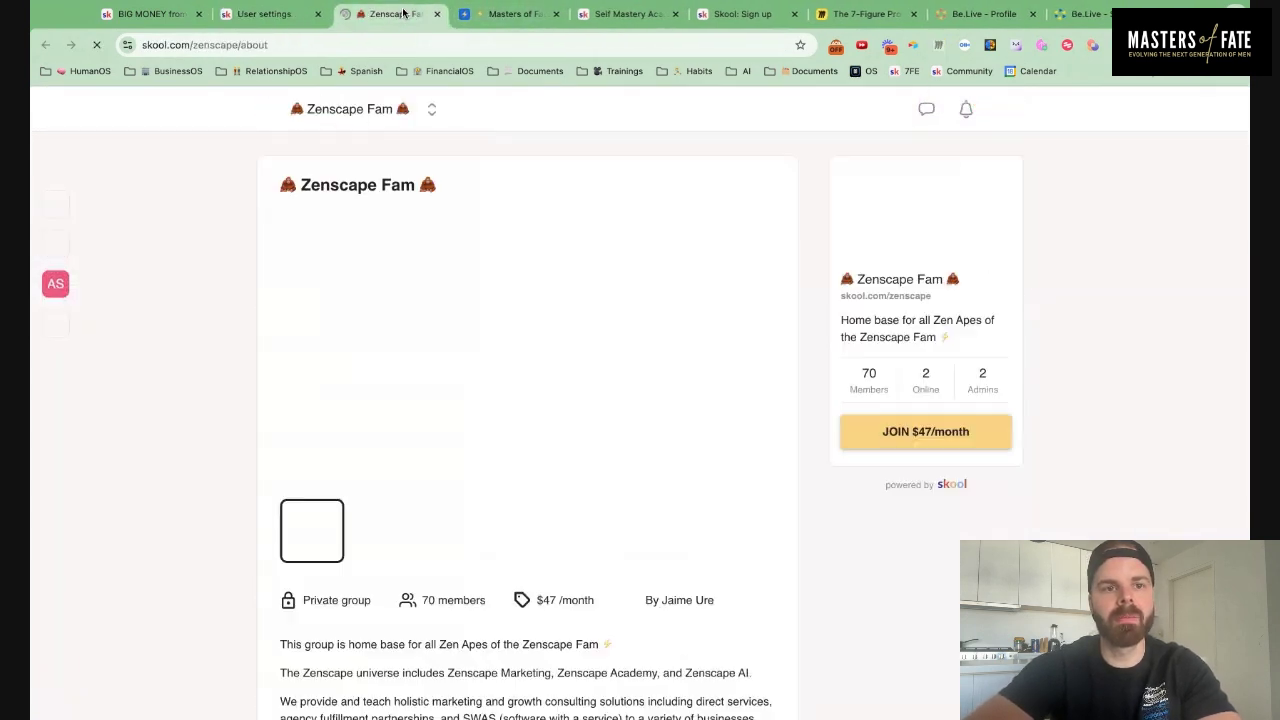
click(304, 44)
key(ctrl+c)
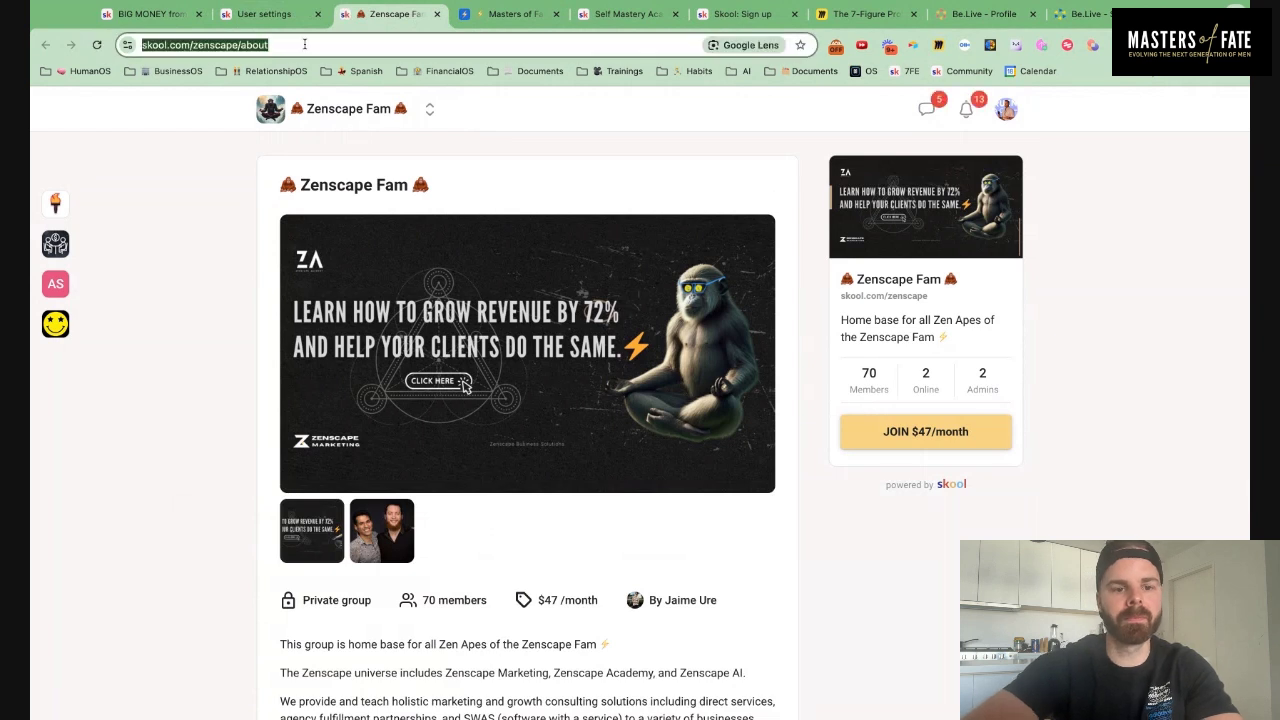
click(289, 24)
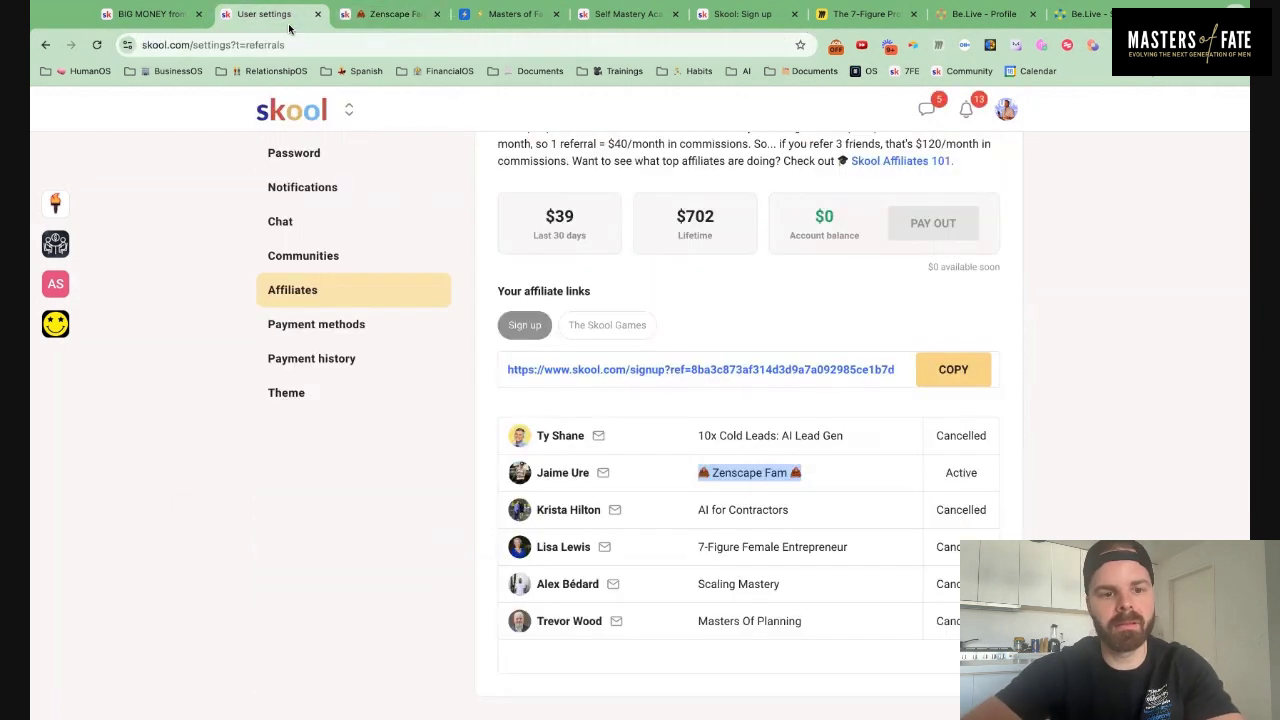
click(610, 14)
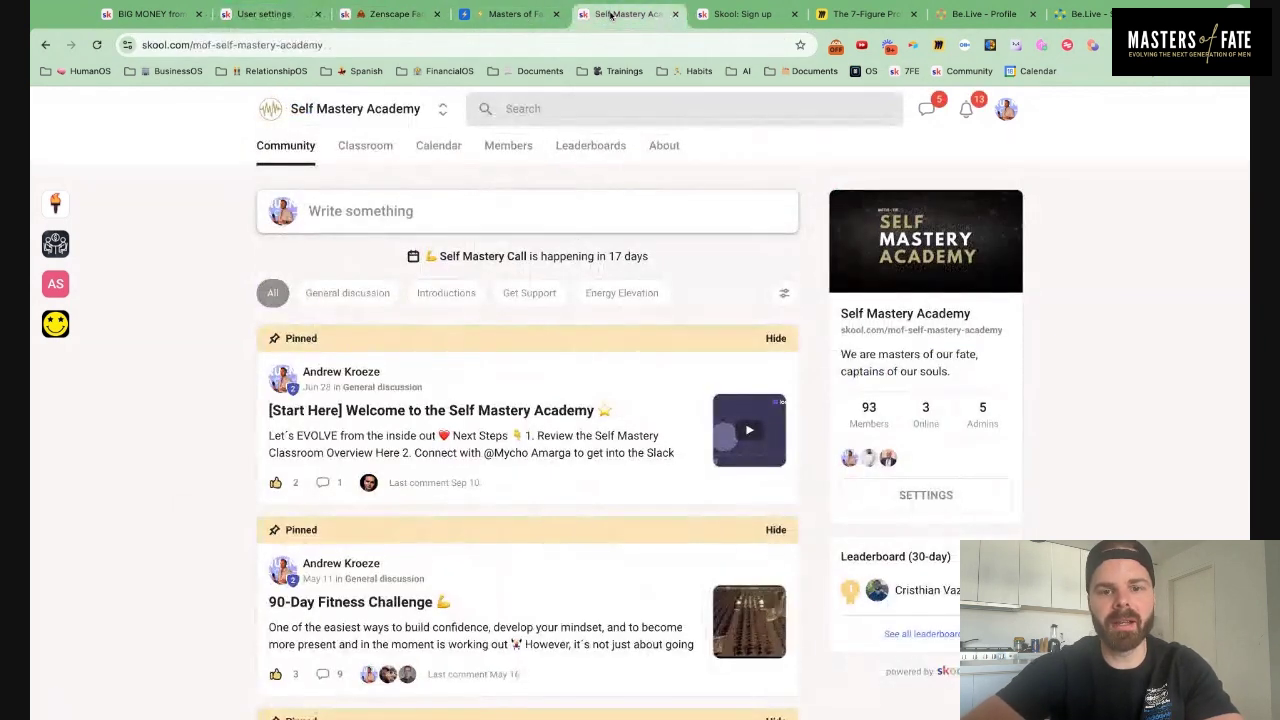
click(518, 16)
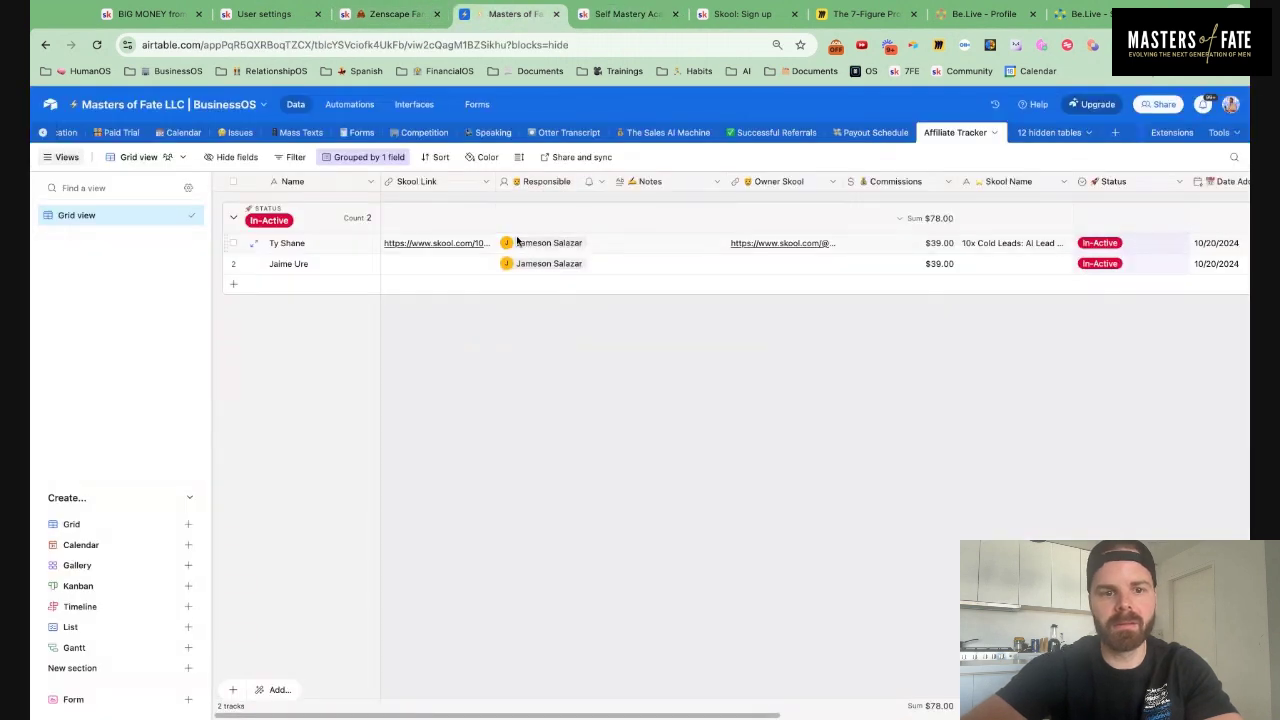
Paste the Zenscape Fam community URL into row 2's Skool Link cell
double_click(448, 262)
key(ctrl+v)
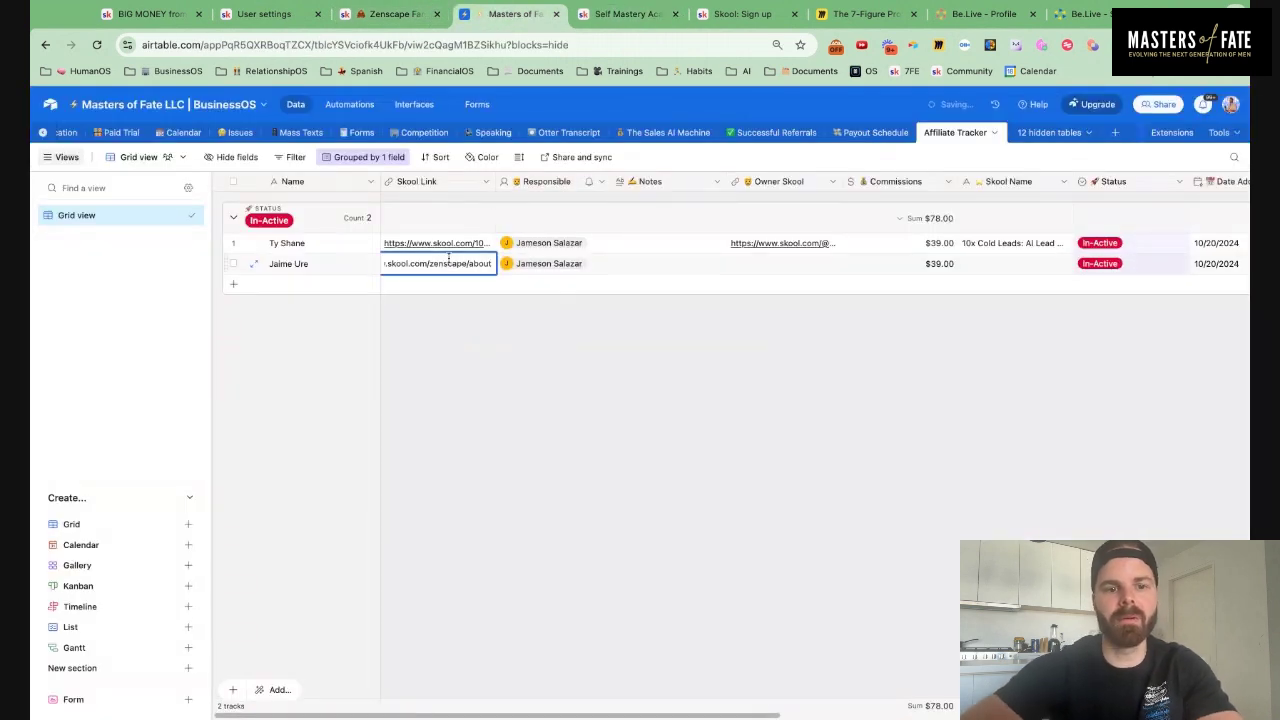
click(620, 317)
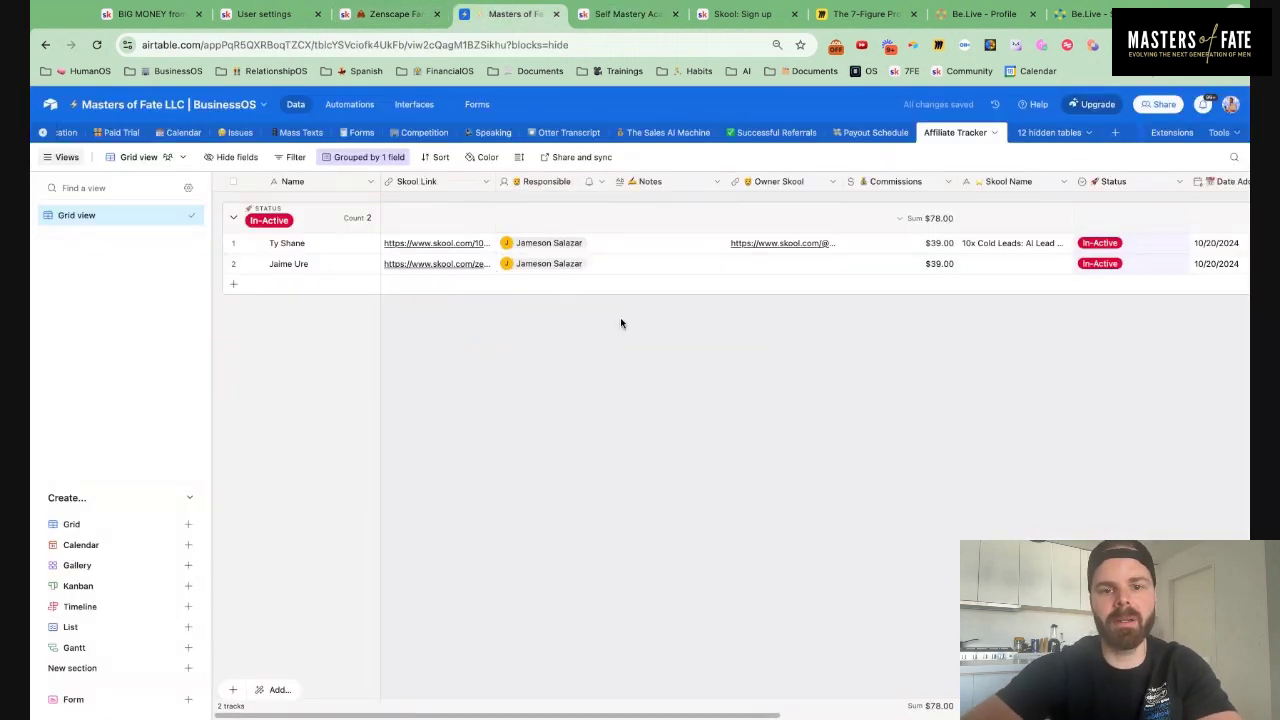
click(362, 16)
scroll(394, 494, down, 3)
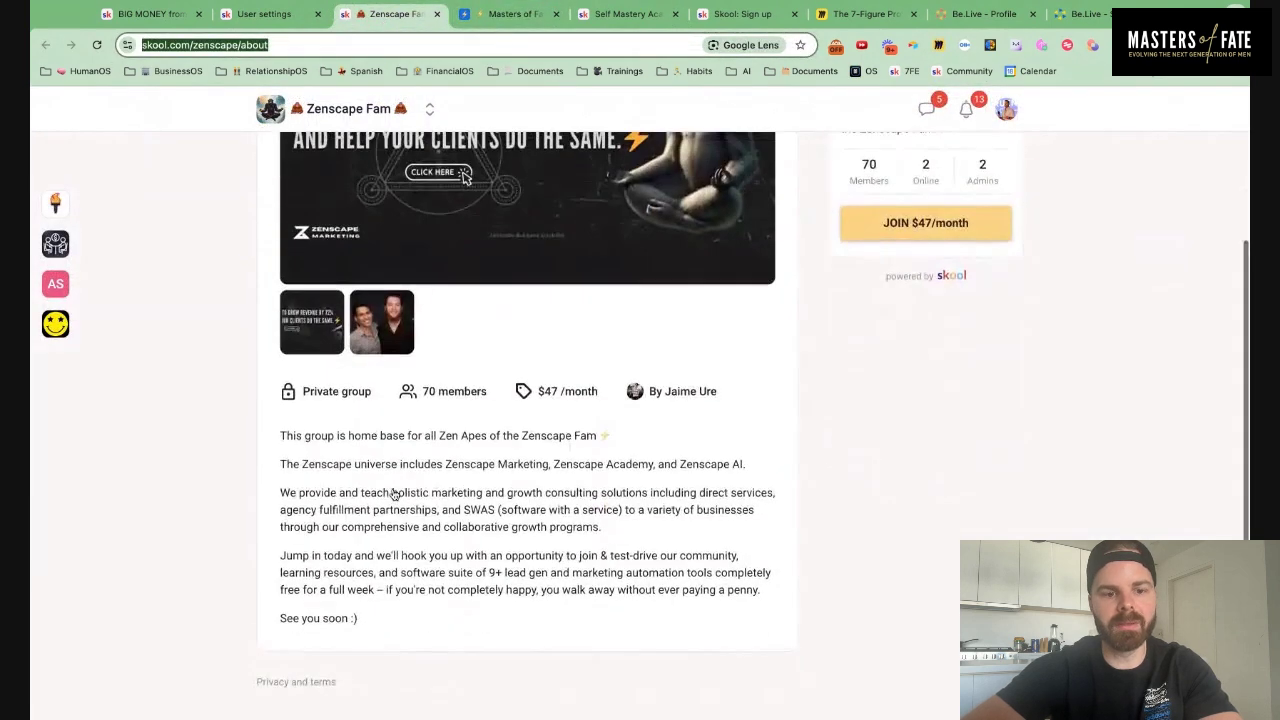
scroll(394, 494, up, 3)
Copy the referral's Skool profile URL and paste it into row 2's Owner Skool cell
click(282, 13)
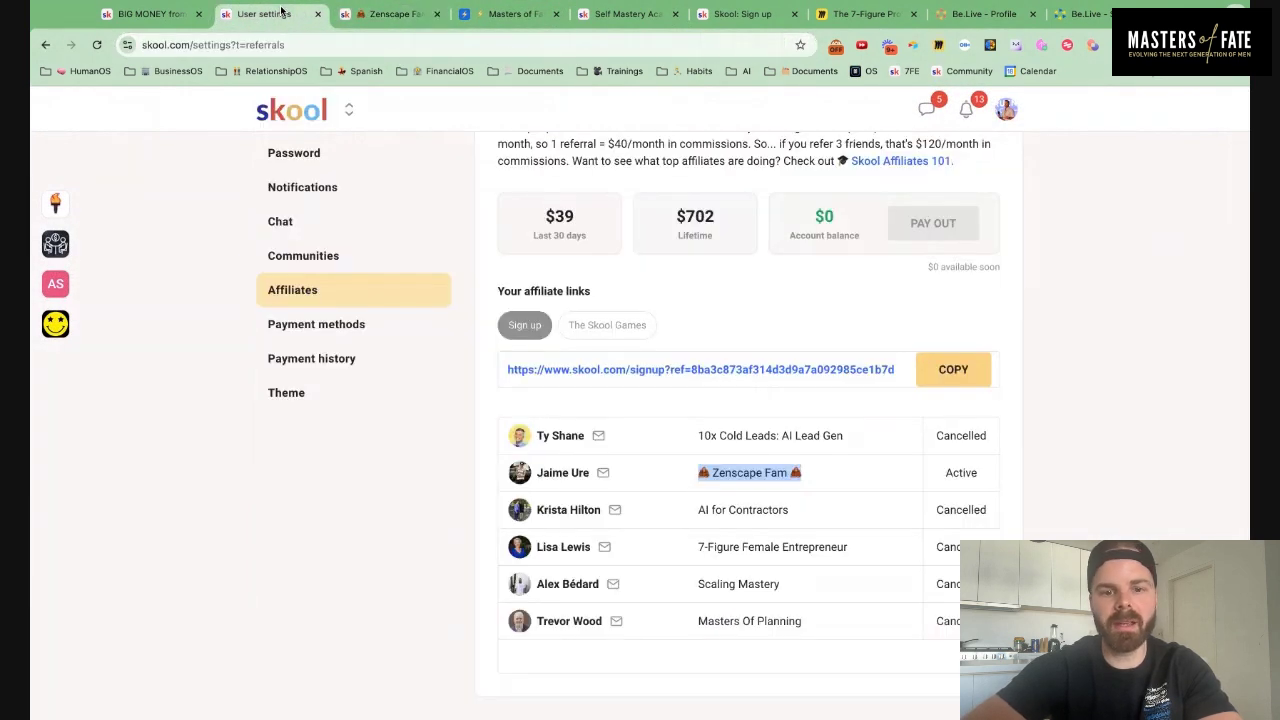
triple_click(566, 473)
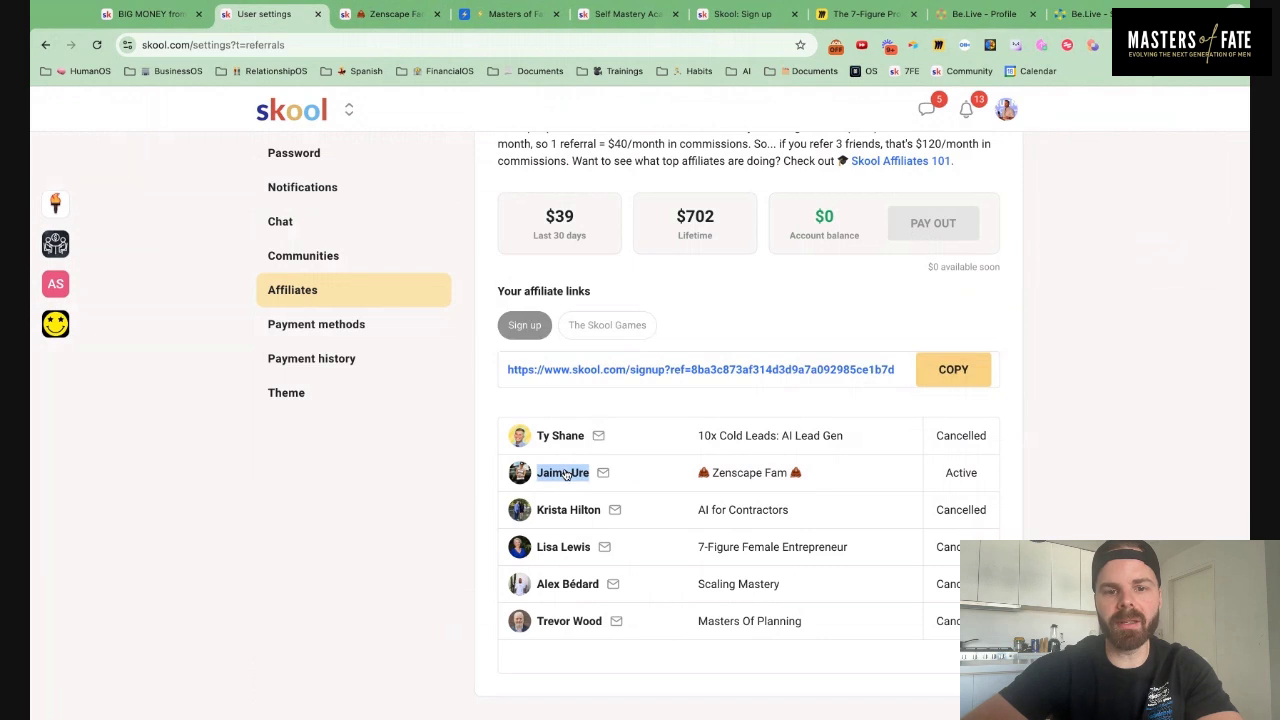
drag(566, 473, 368, 37)
click(316, 45)
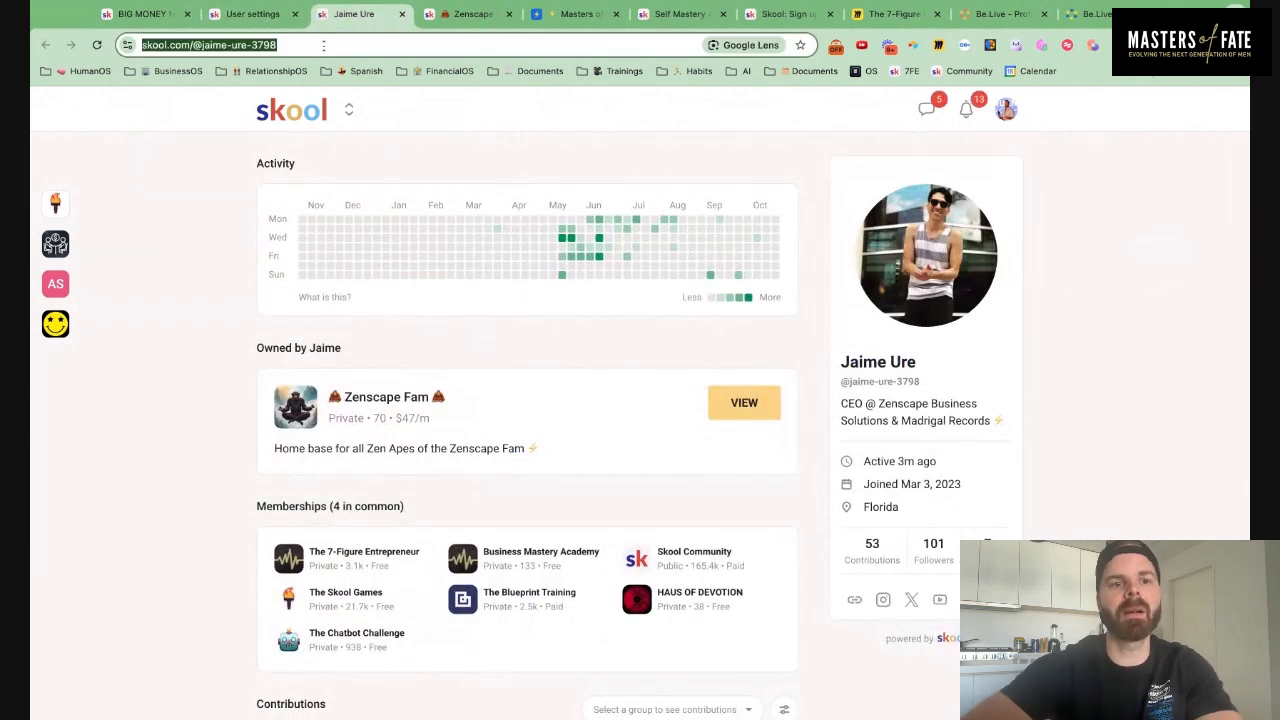
click(572, 14)
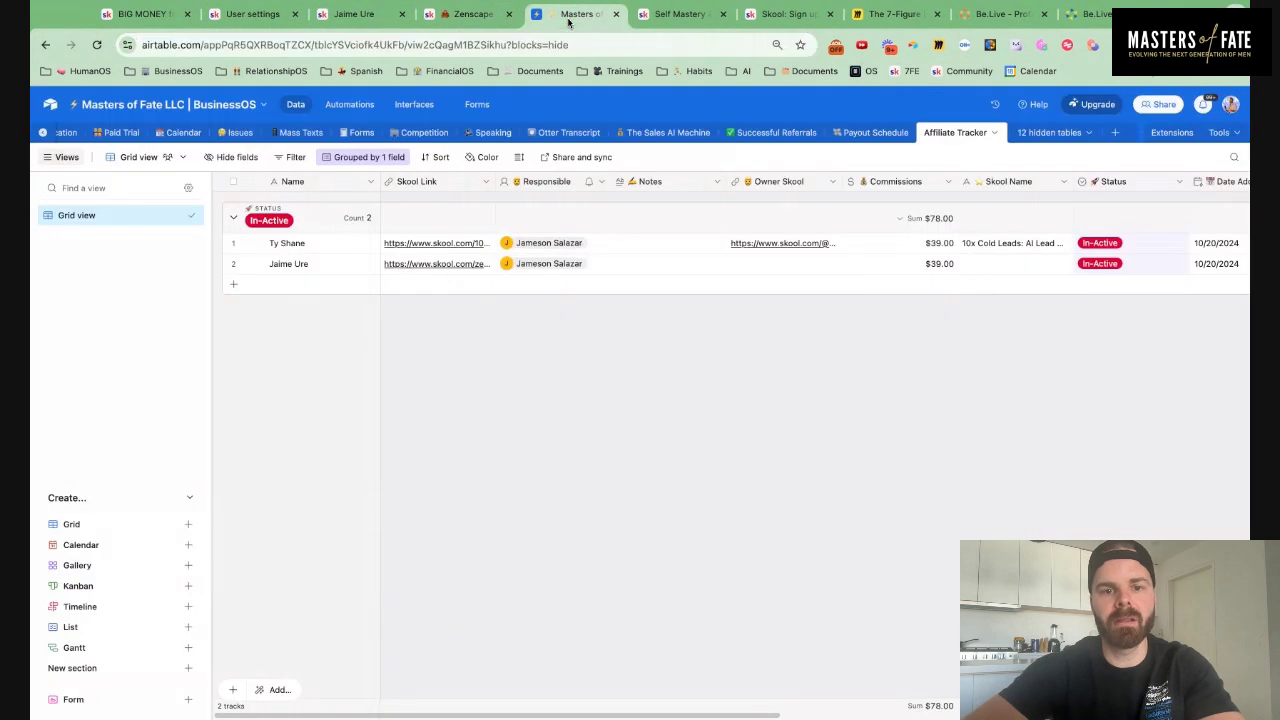
click(756, 264)
key(ctrl+v)
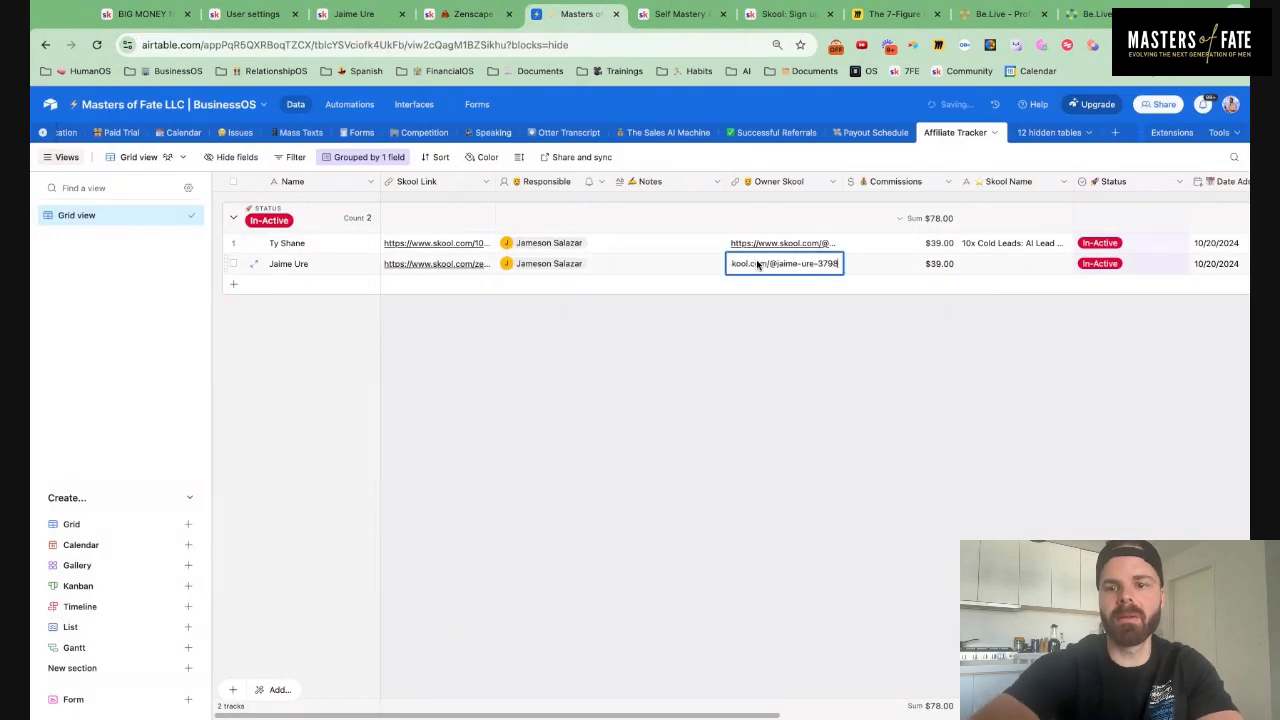
Set row 2's Skool Name to Zenscape Fam and its Status to Active
click(462, 16)
triple_click(443, 187)
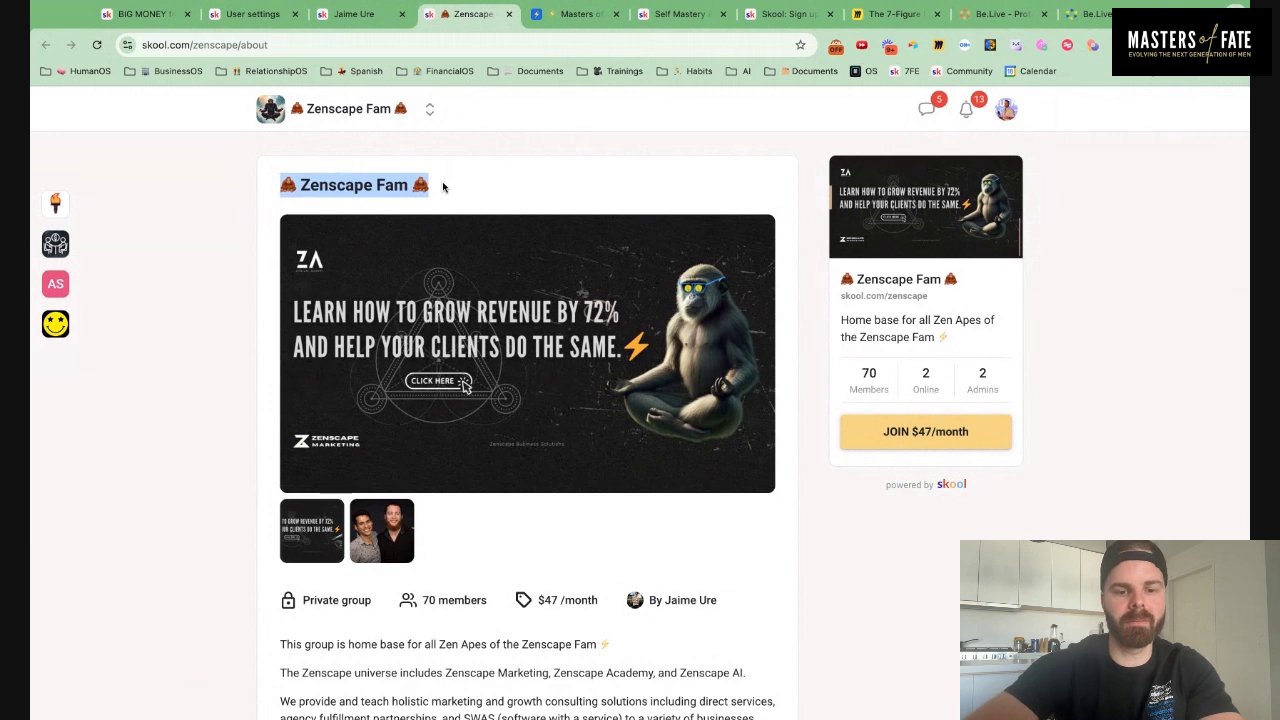
click(680, 14)
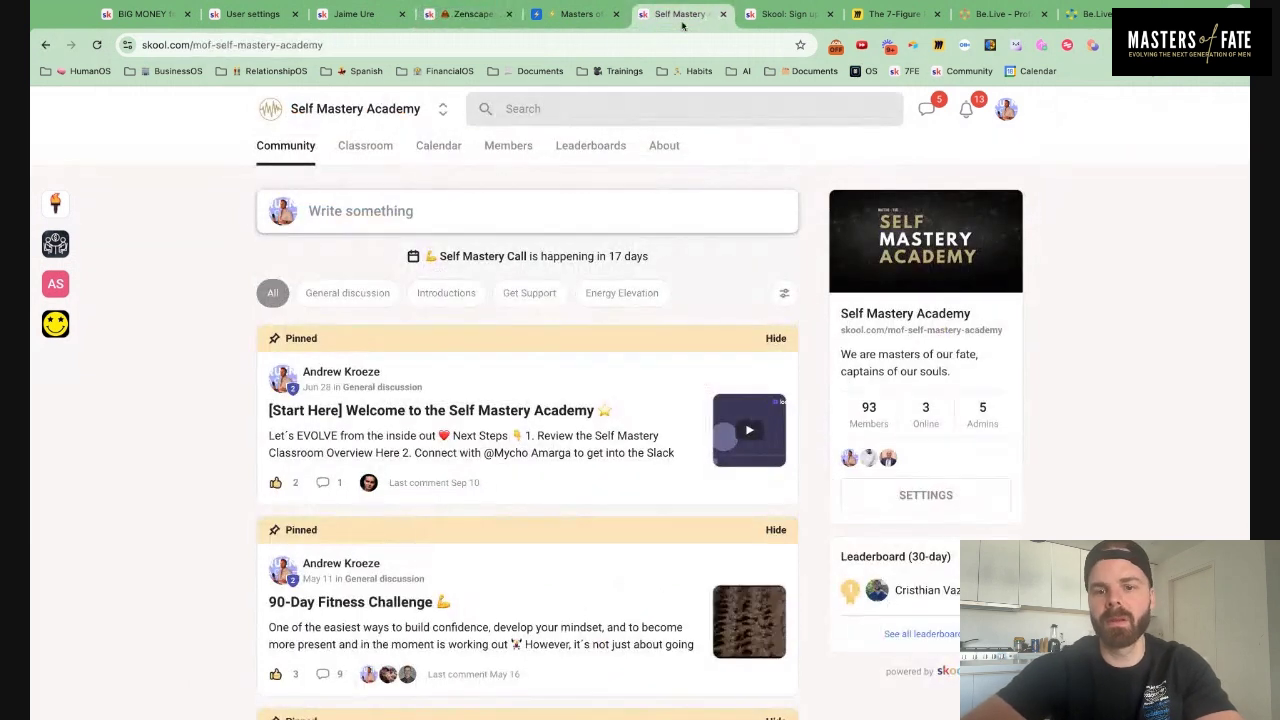
click(575, 14)
click(1015, 263)
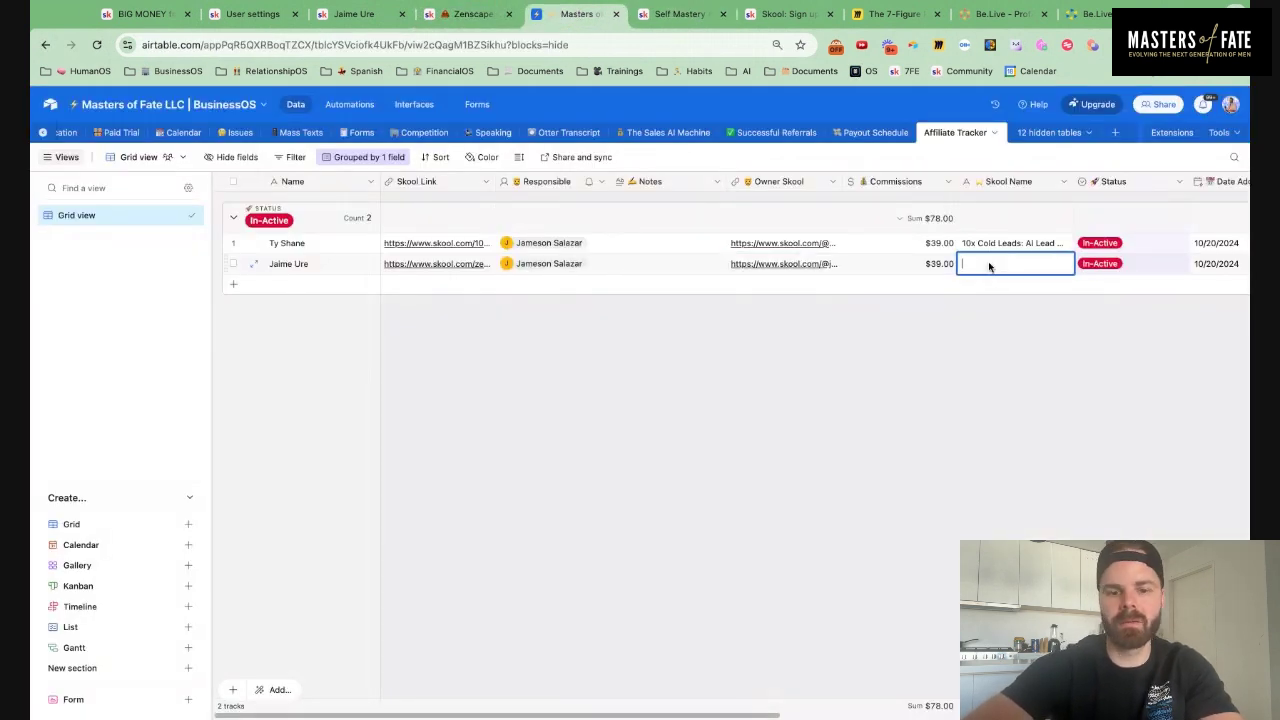
text(🌋 Zenscape Fam 🌋)
click(1156, 265)
click(1156, 265)
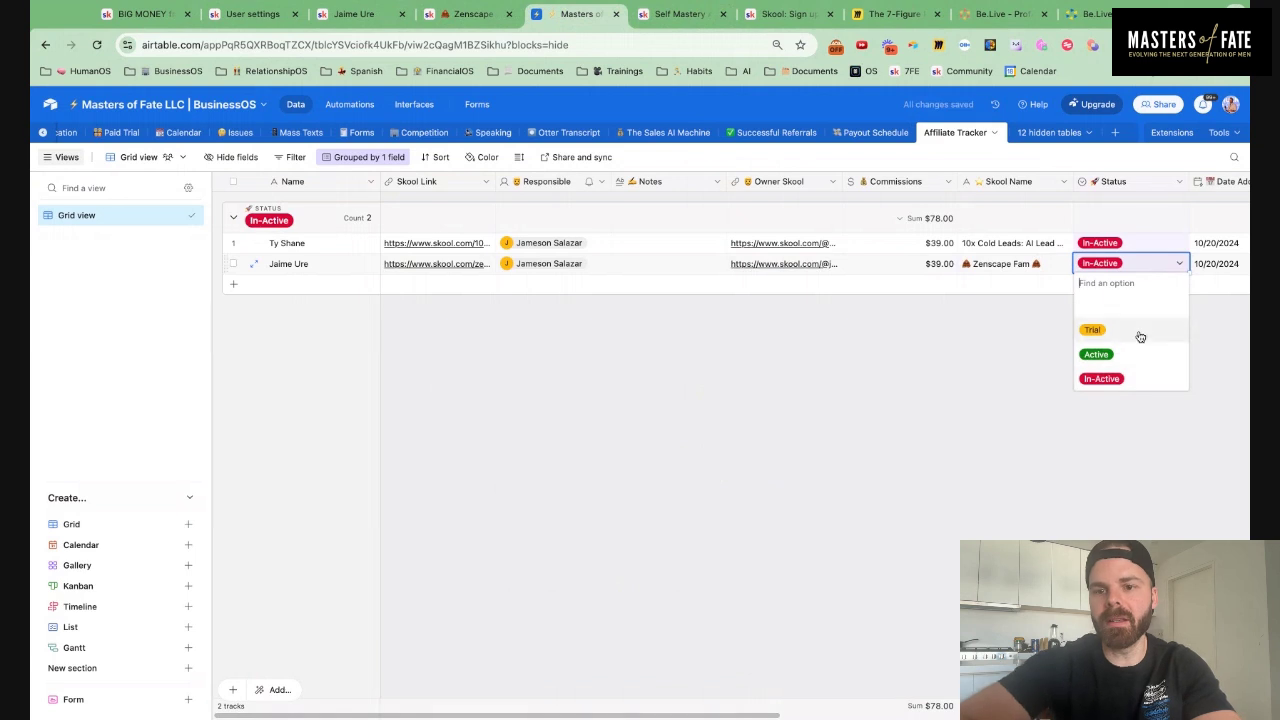
click(1134, 353)
Link the matching lead record in row 2's Leads field
scroll(1108, 451, right, 5)
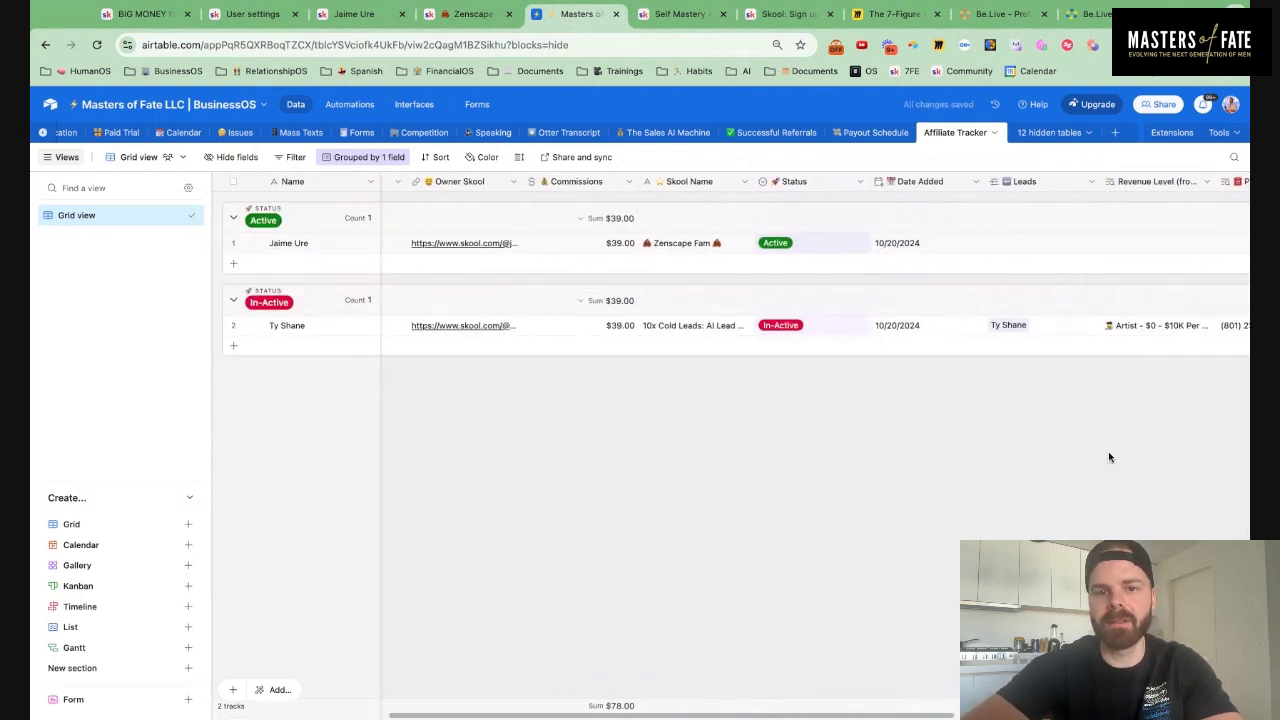
scroll(1108, 457, right, 1)
click(760, 243)
click(760, 243)
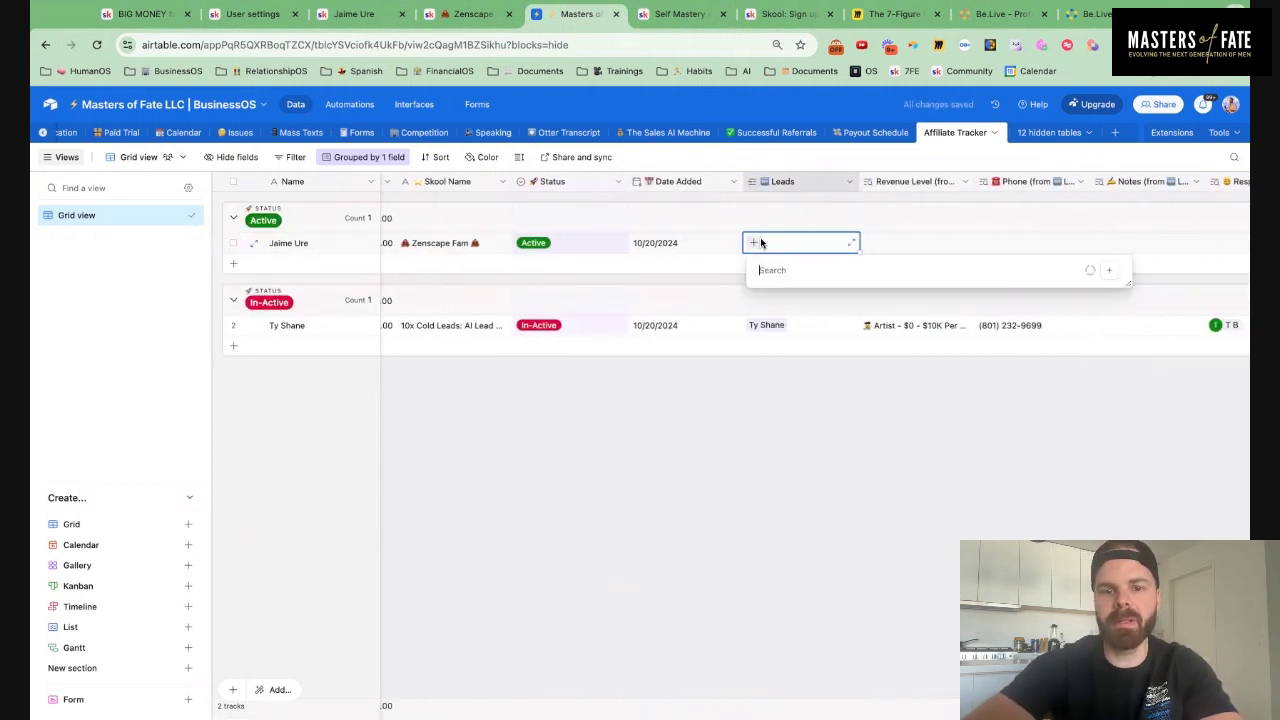
text(jaime)
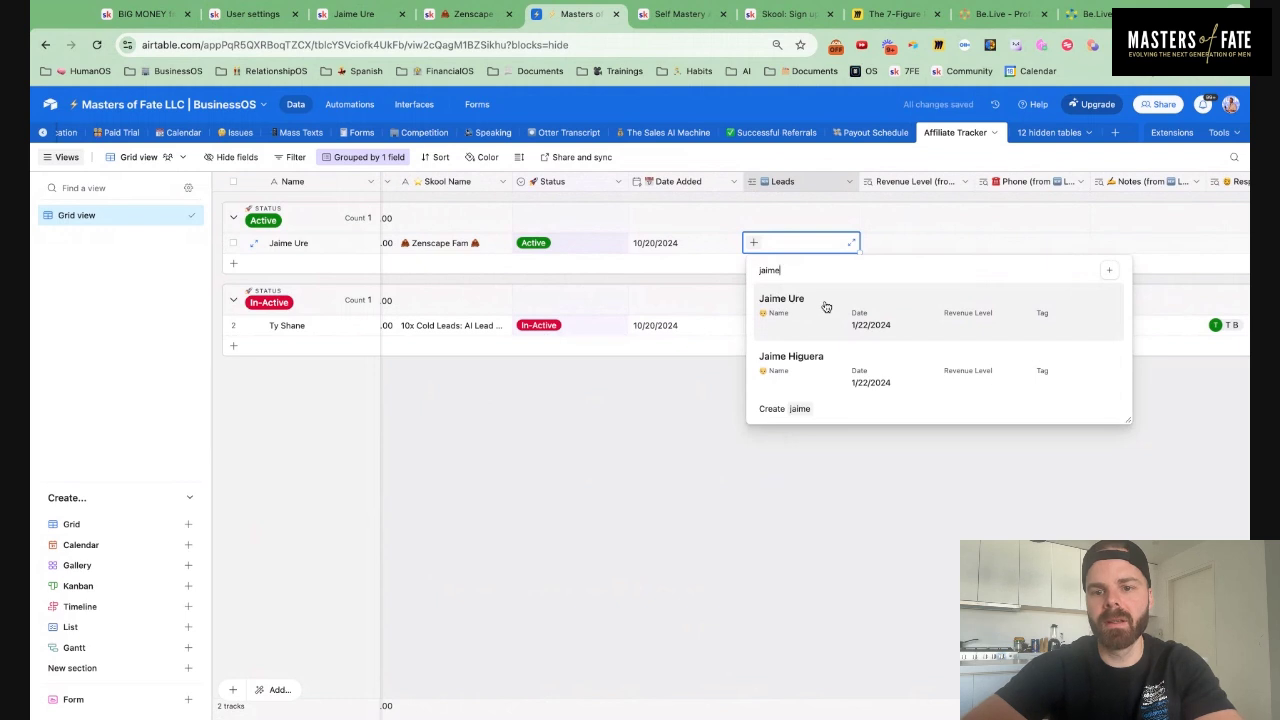
click(826, 307)
click(786, 453)
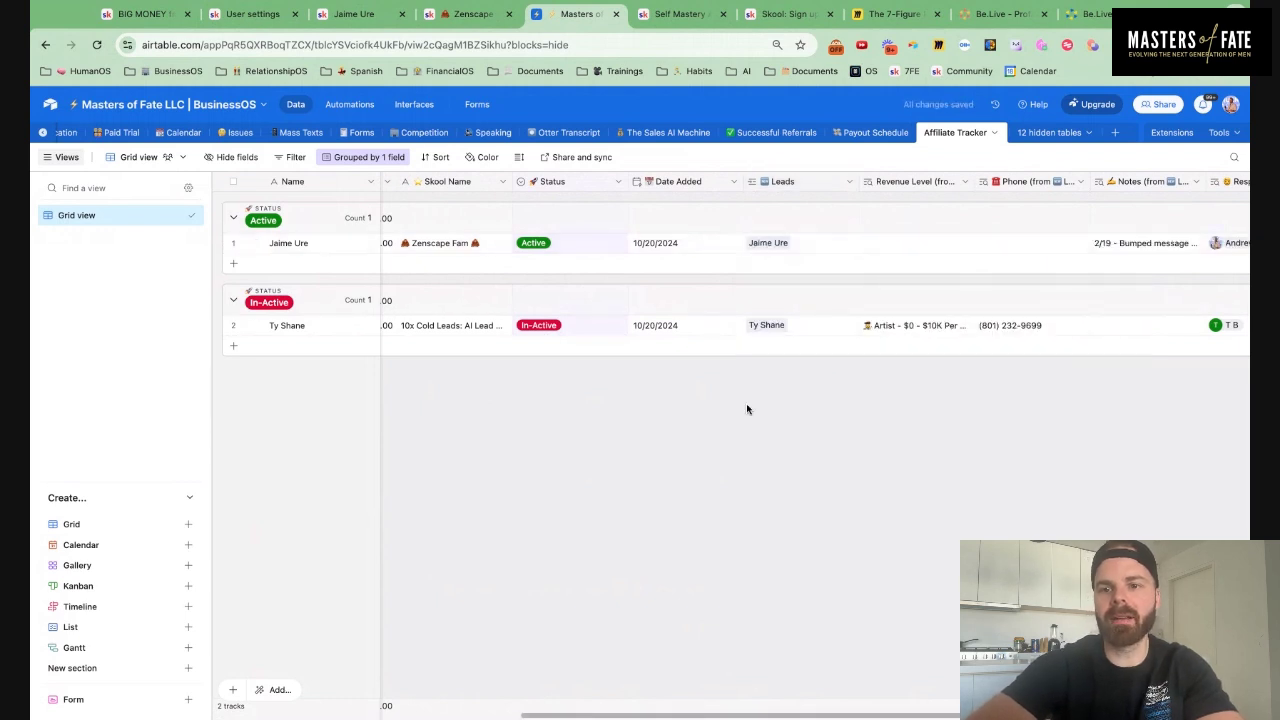
scroll(750, 403, right, 3)
scroll(754, 400, left, 5)
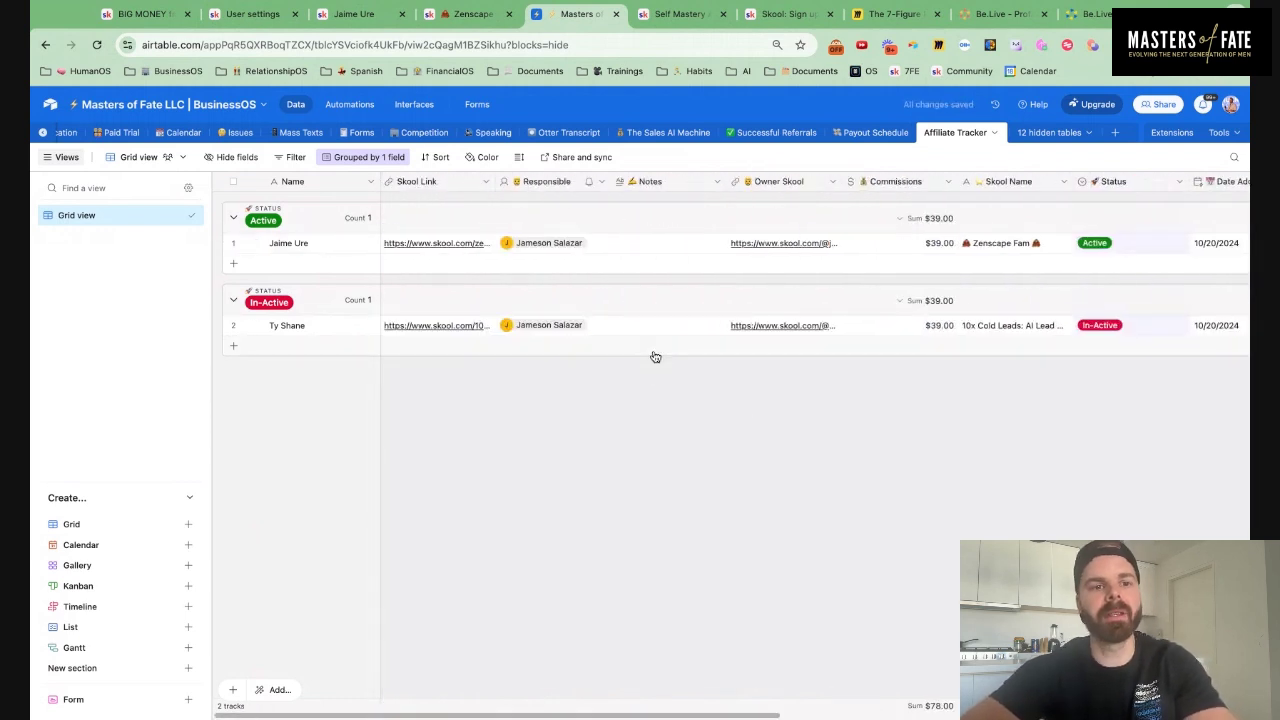
Rename the grid view to 'Affiliate Tracker' with an emoji prefix, correcting the misspelling
click(175, 215)
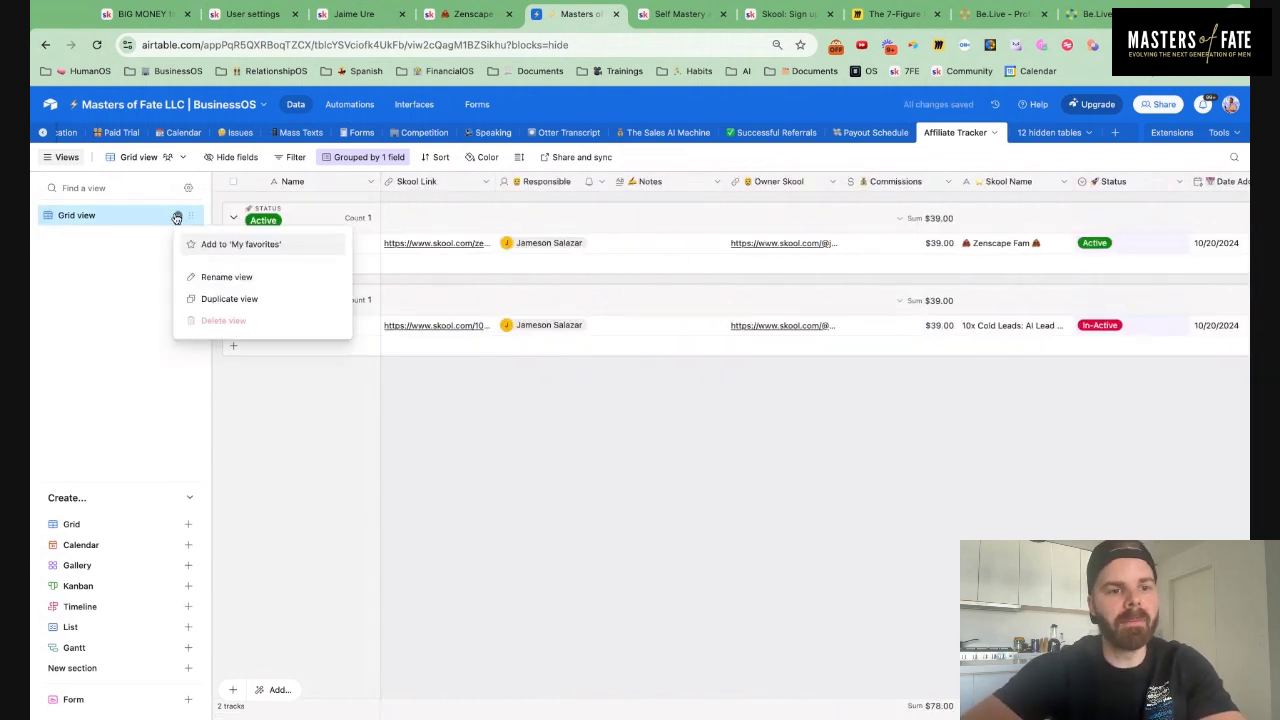
click(215, 274)
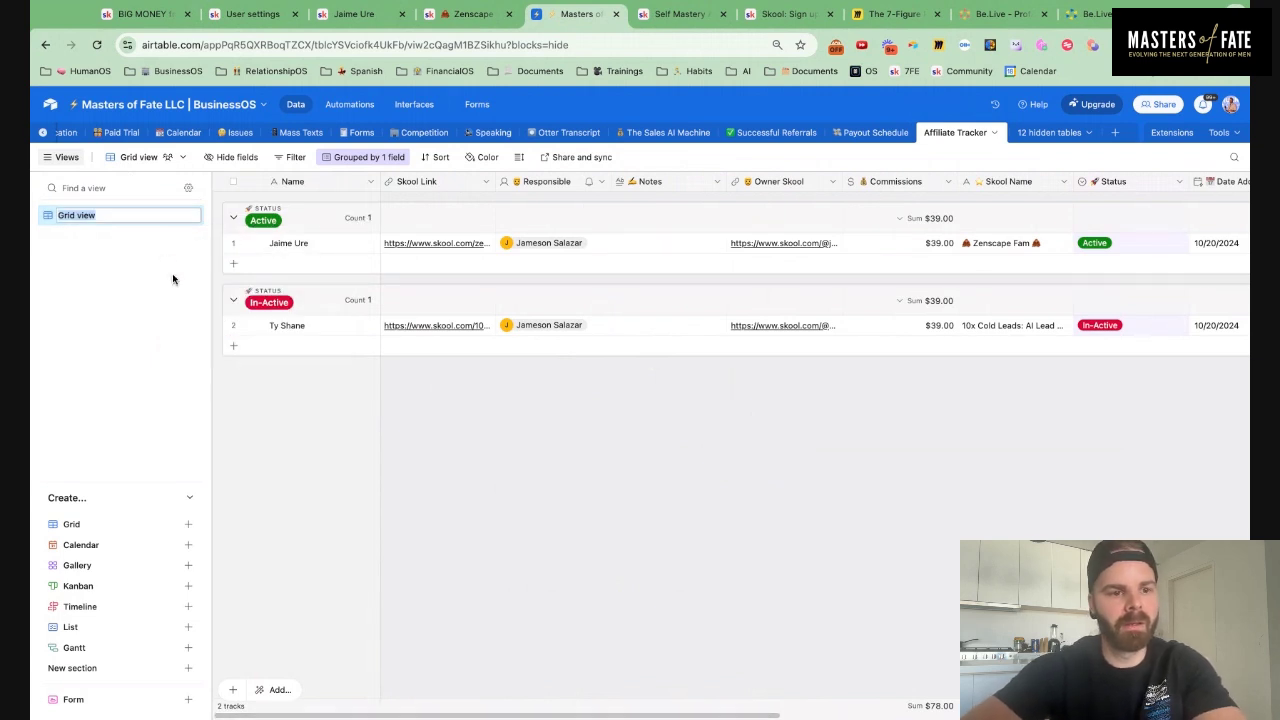
text(⭐)
text(A)
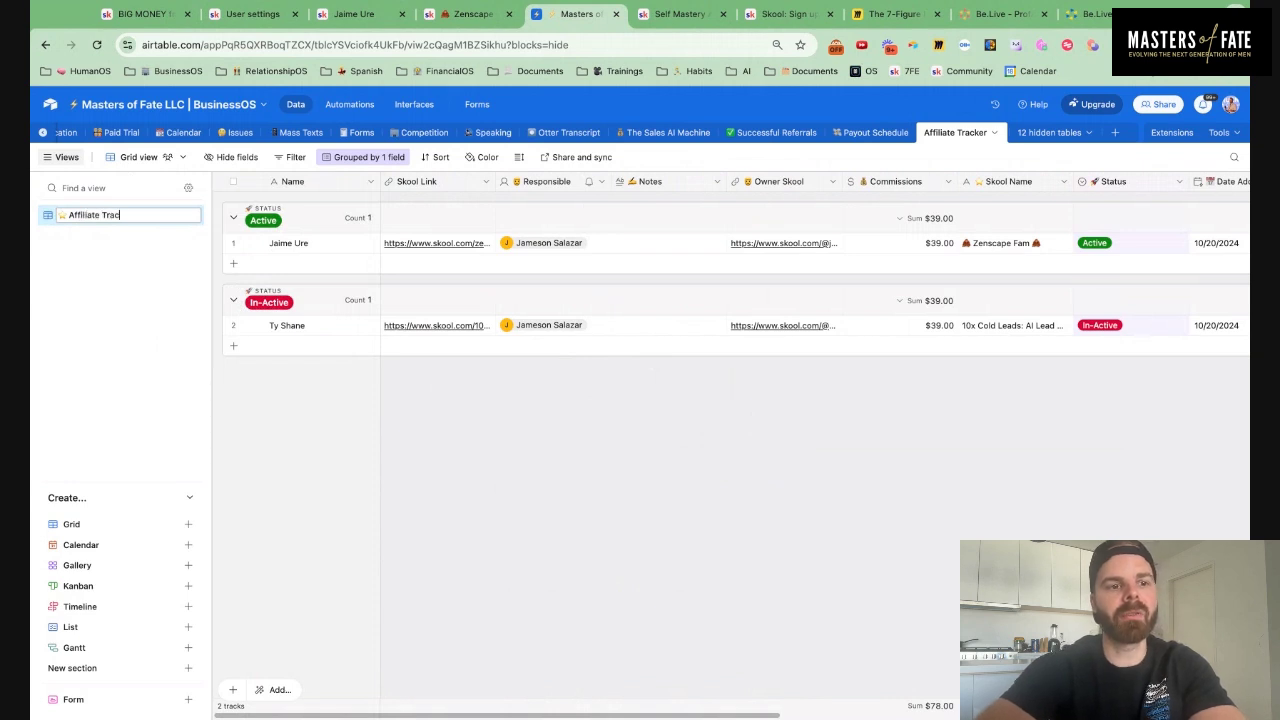
key(Return)
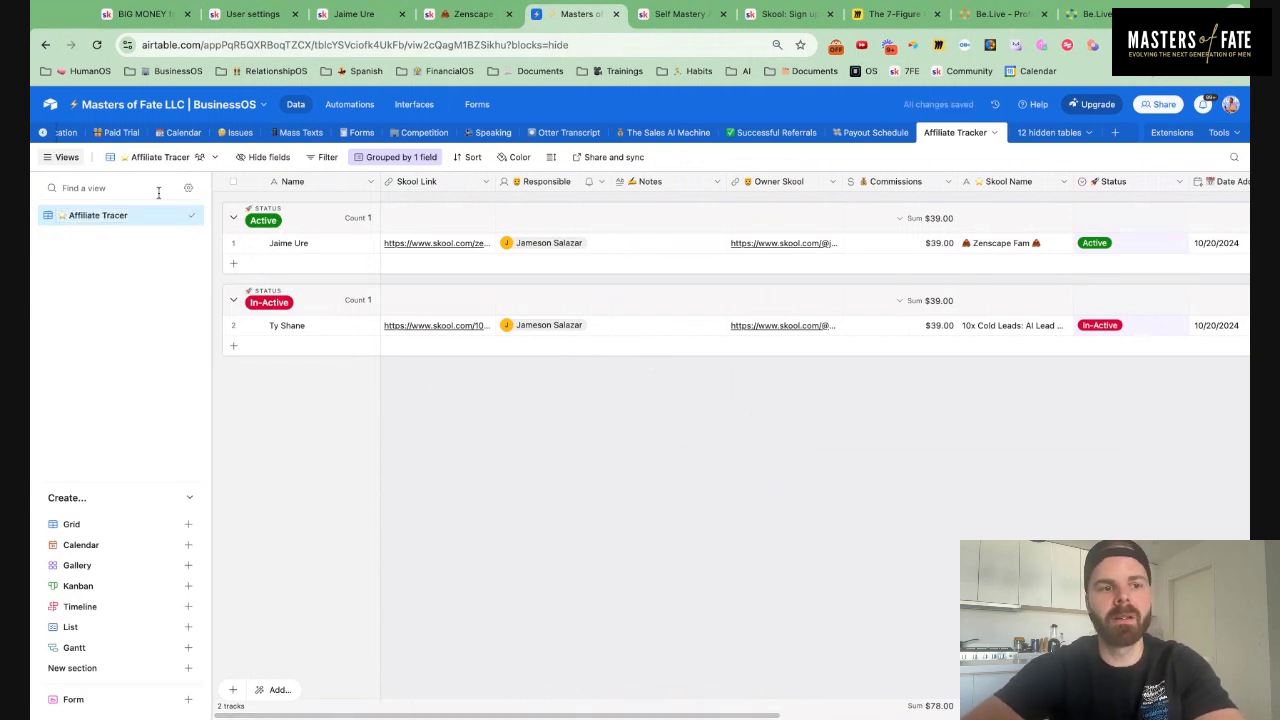
click(178, 215)
click(216, 277)
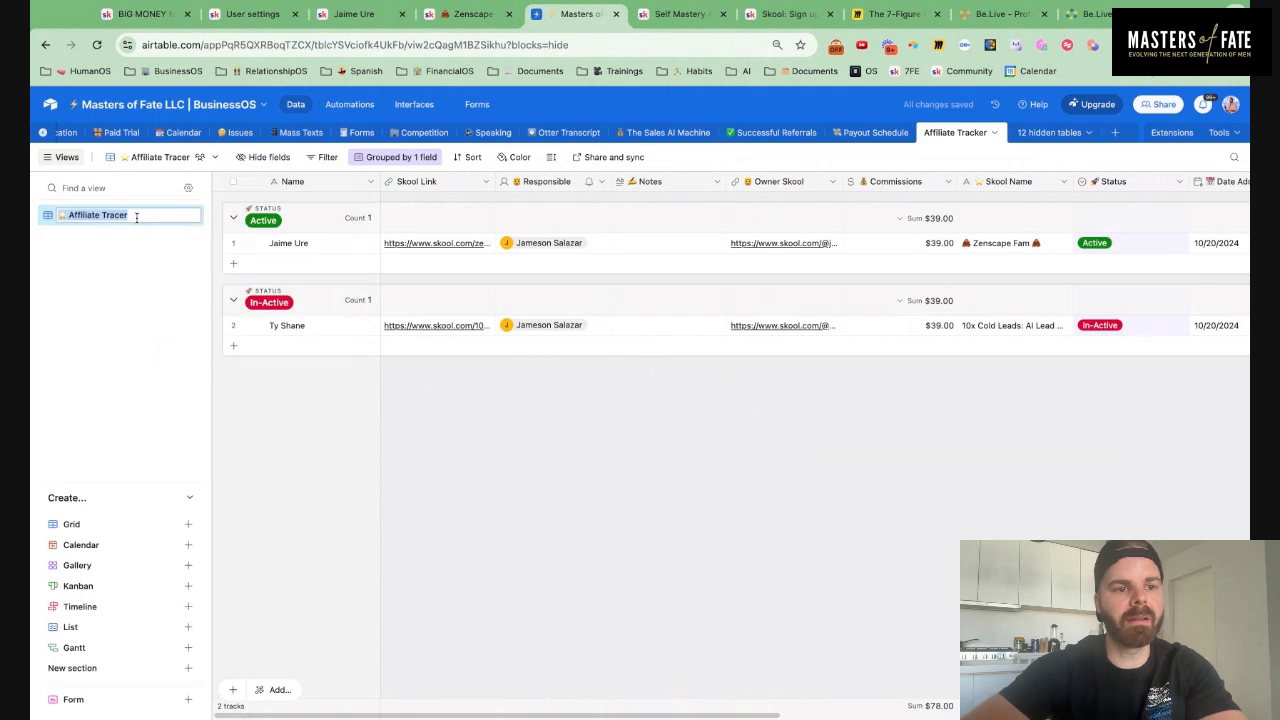
click(136, 216)
key(BackSpace)
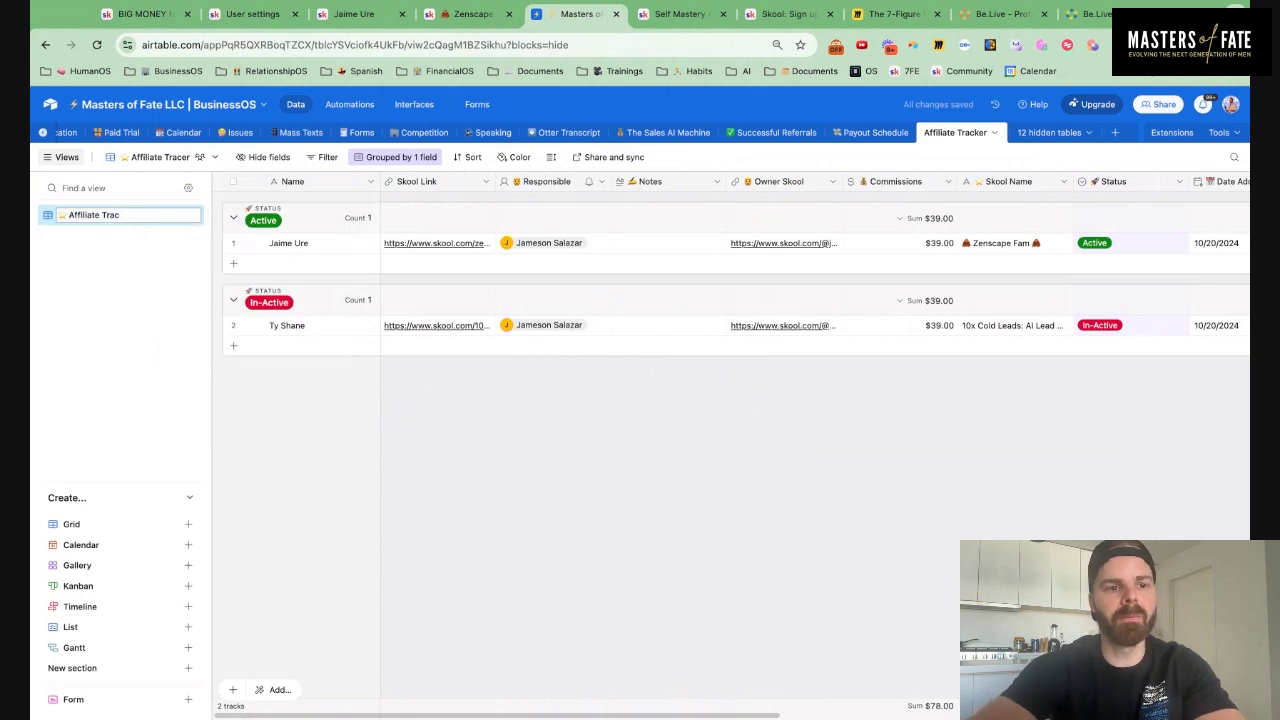
key(Return)
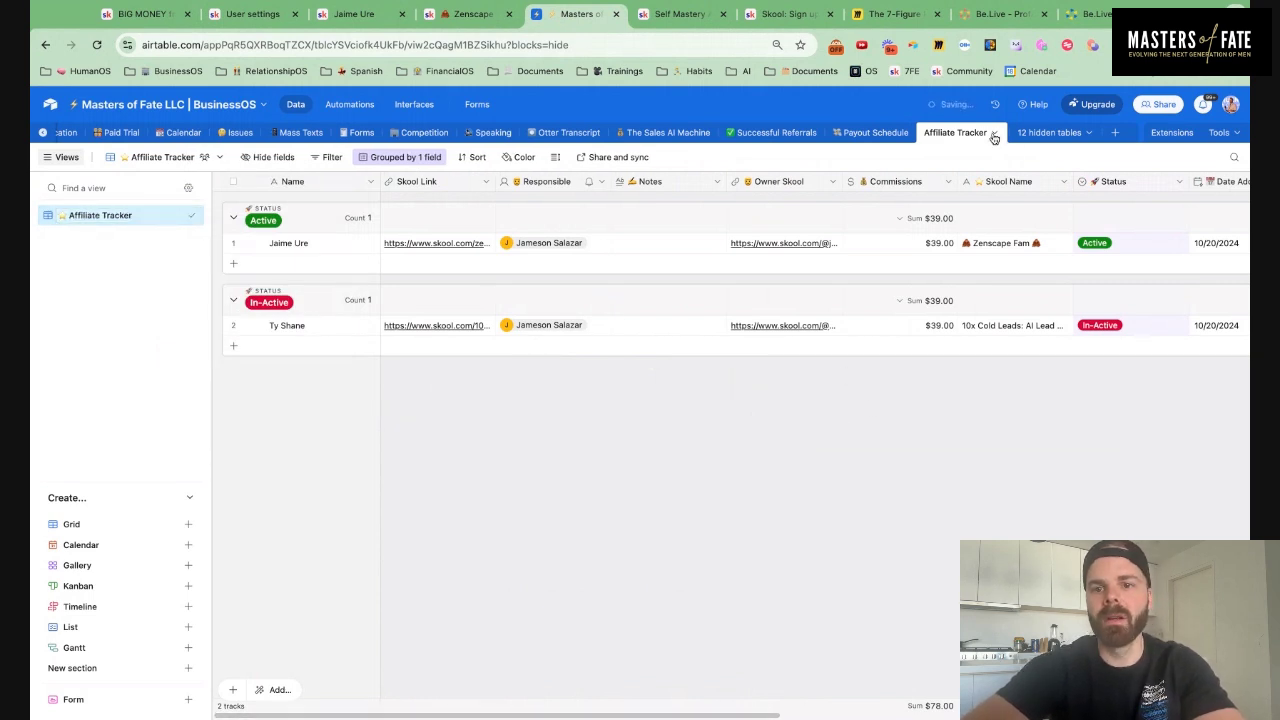
Confirm the table name 'Affiliate Tracker' in the table rename dialog
click(994, 132)
mouse_move(972, 178)
click(923, 199)
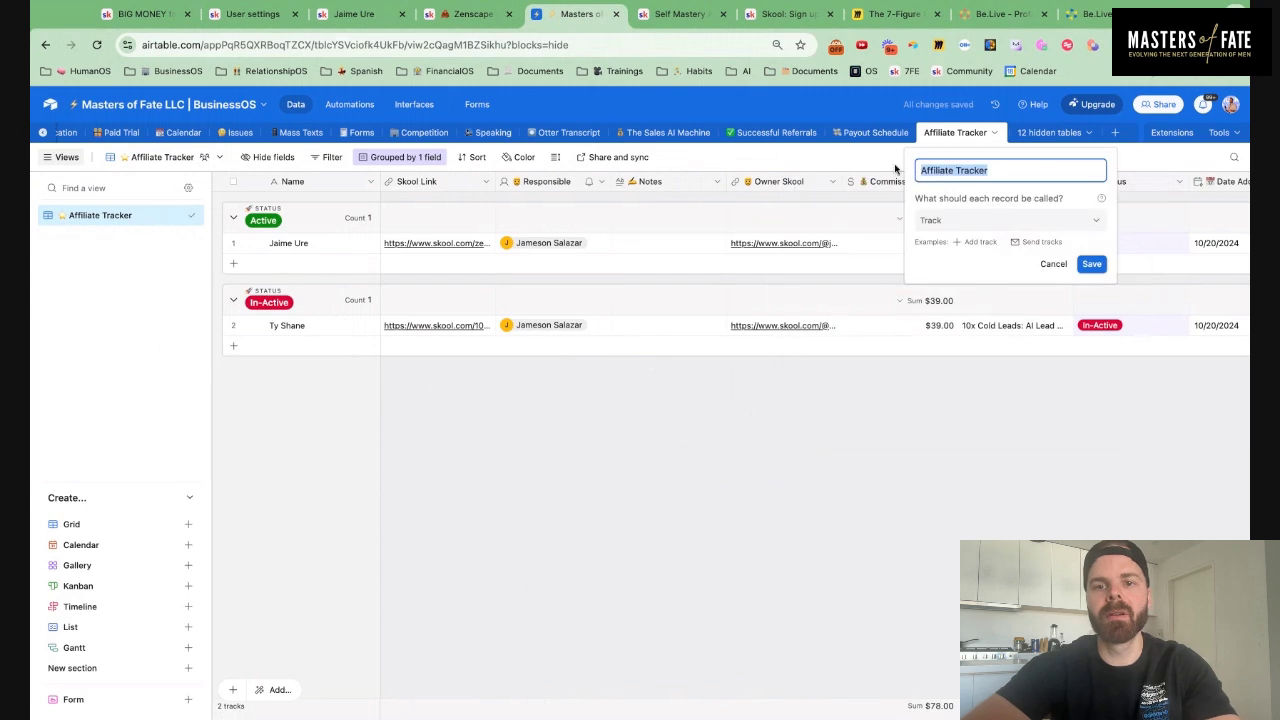
click(957, 172)
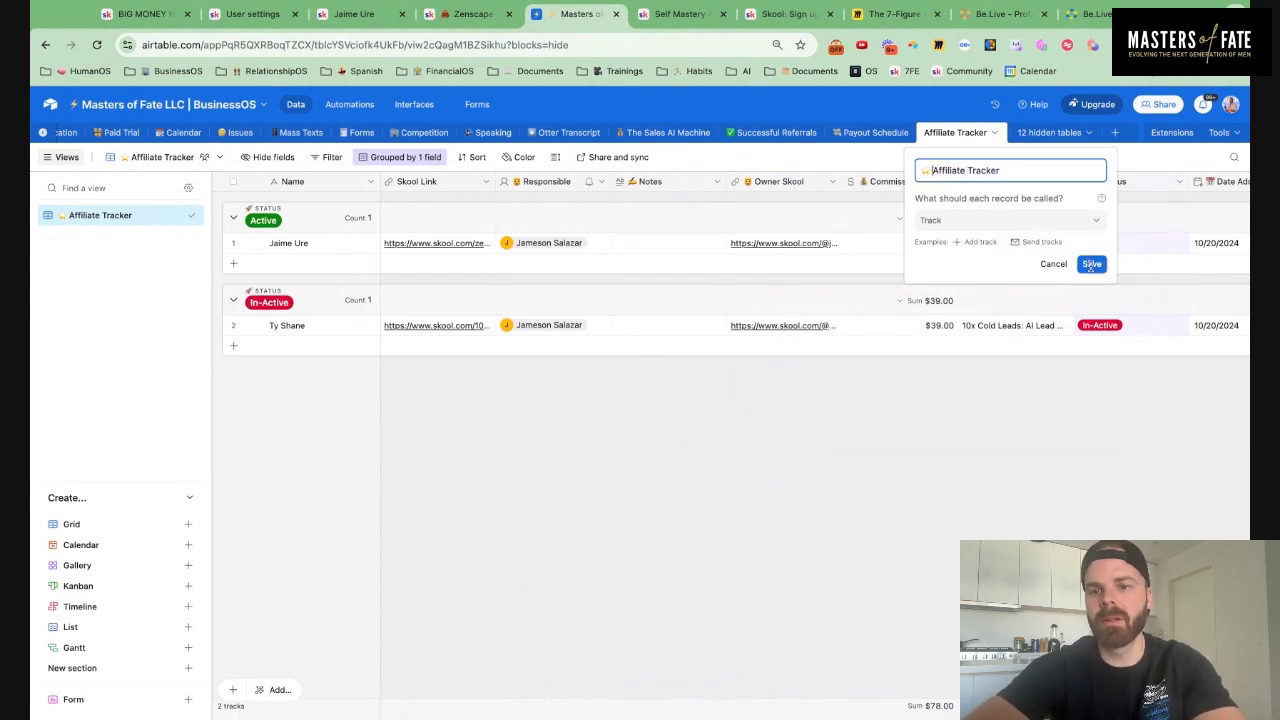
click(1091, 264)
click(410, 104)
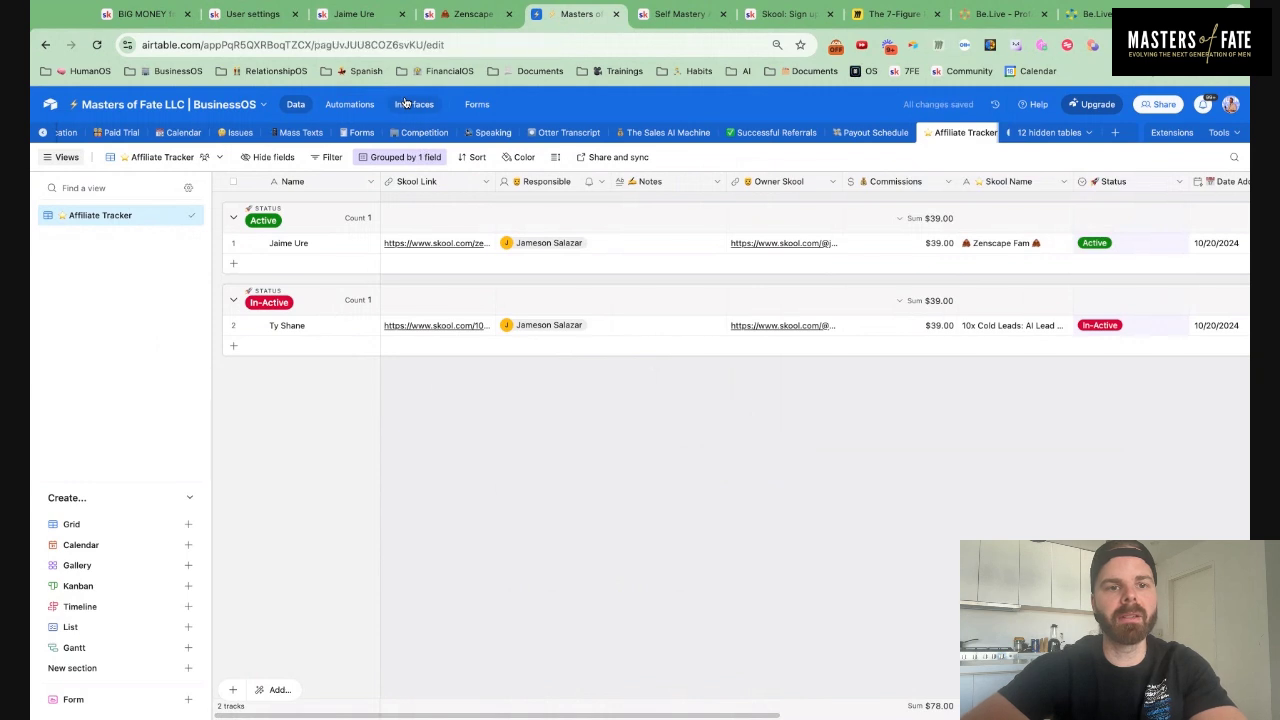
Create a new blank page under PartnershipOS
scroll(131, 357, down, 2)
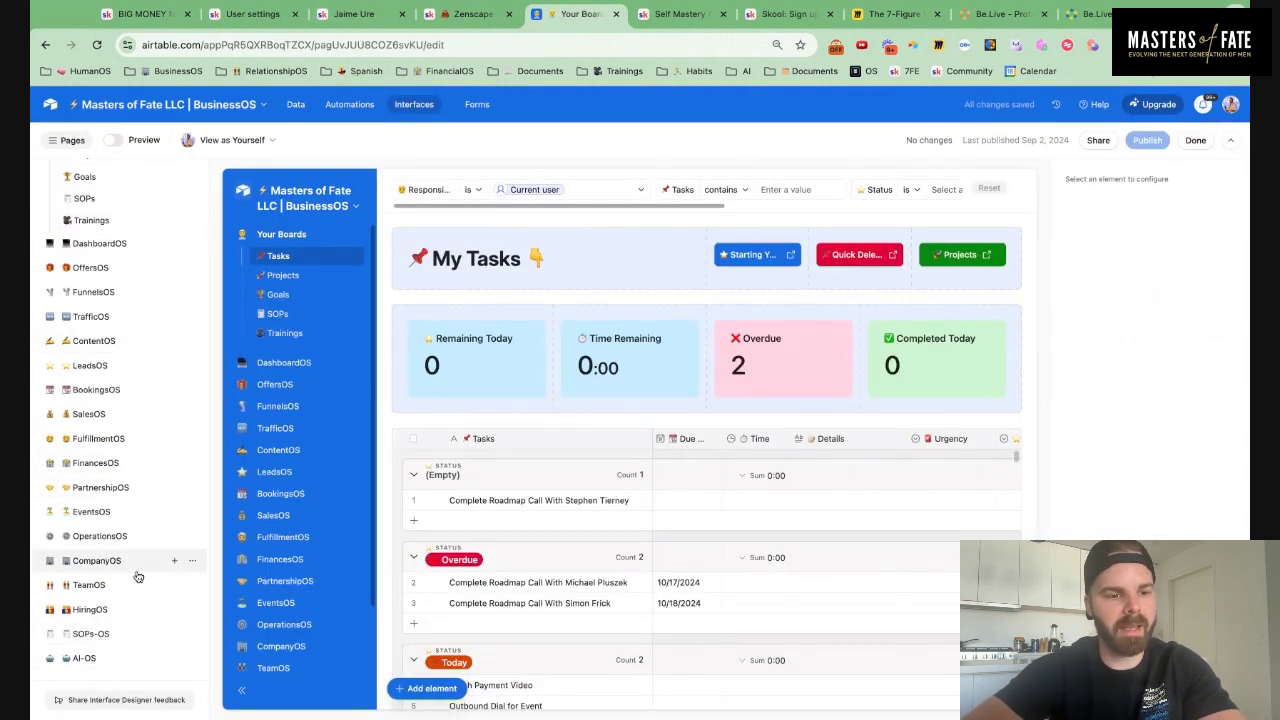
click(124, 488)
scroll(177, 326, down, 2)
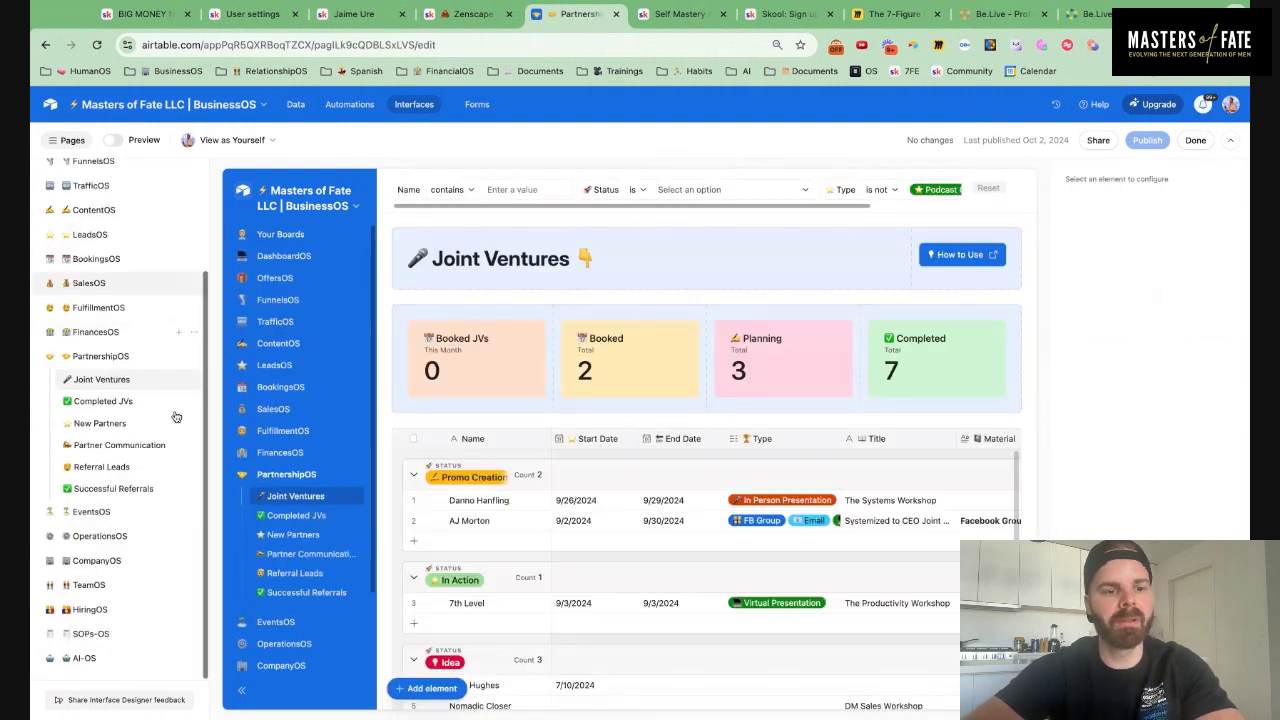
click(178, 356)
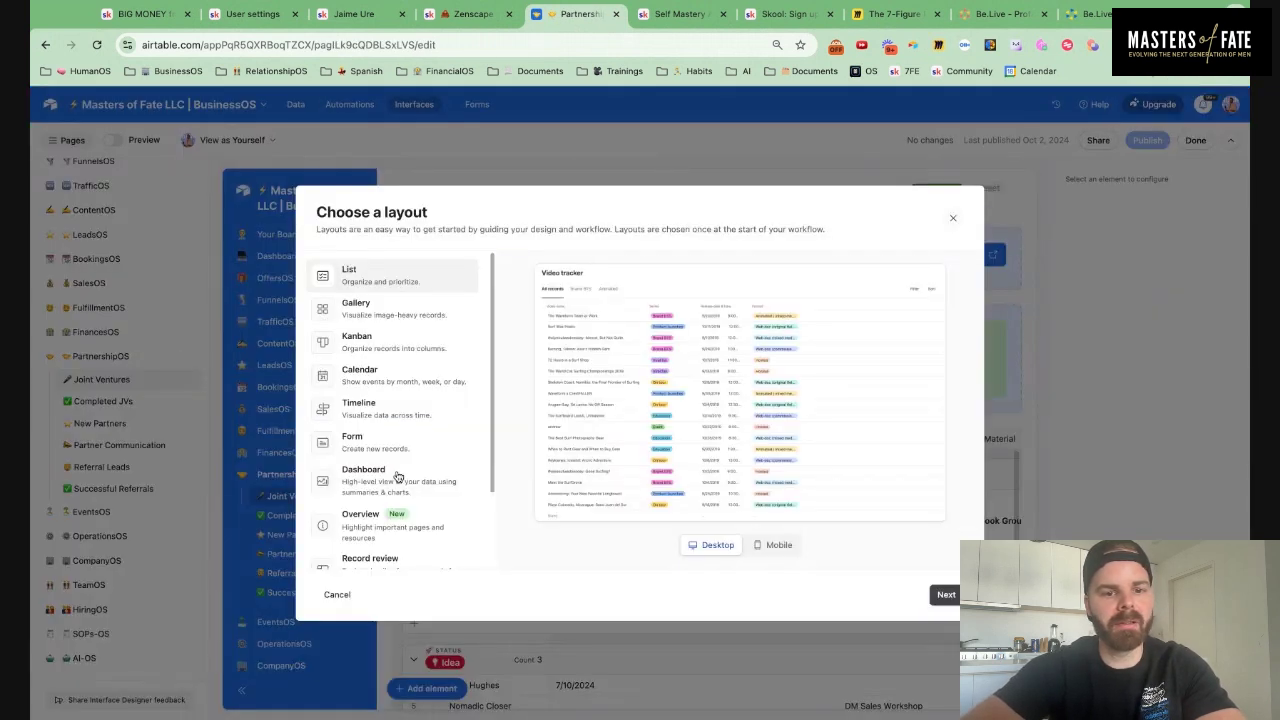
scroll(396, 479, down, 1)
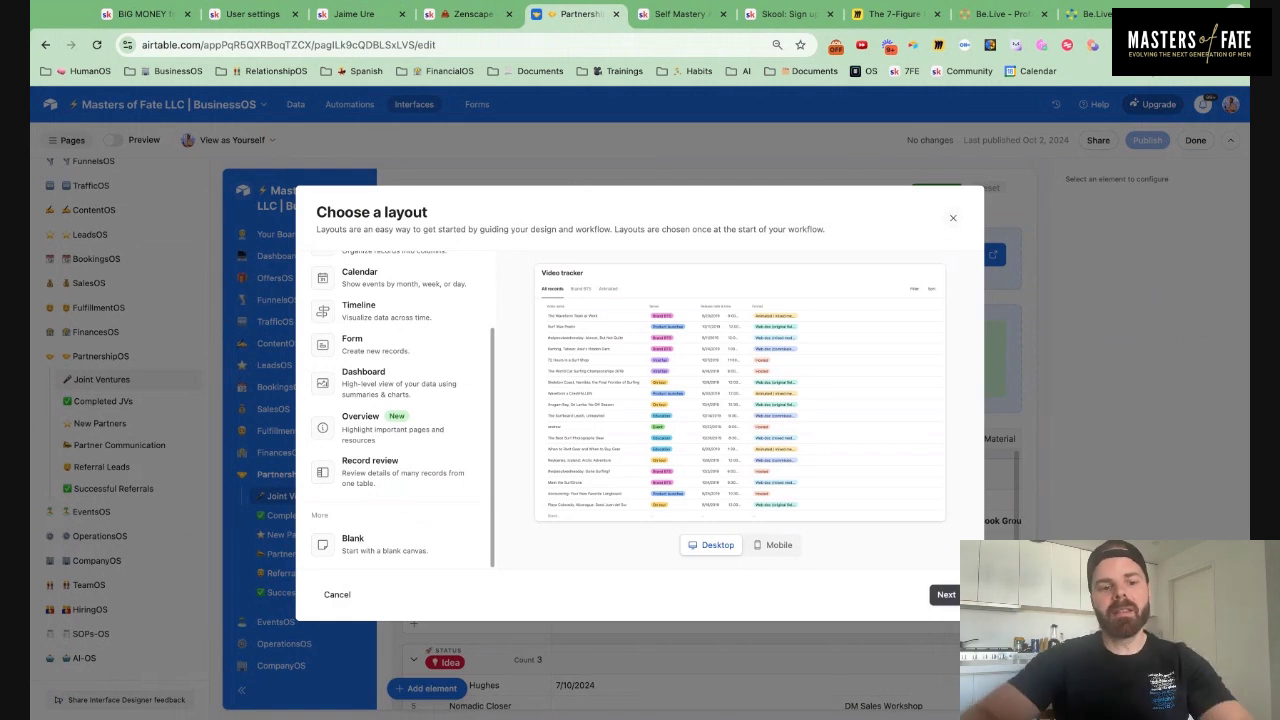
click(400, 540)
click(943, 595)
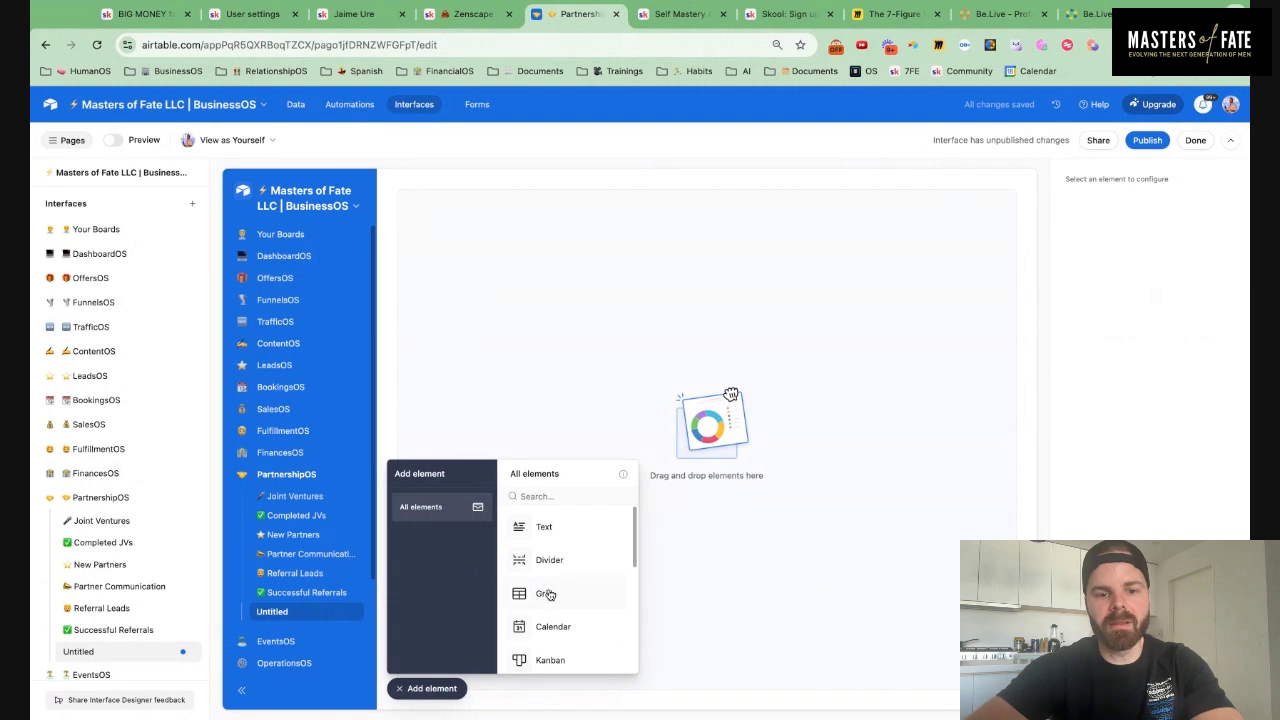
Add a full-width grid element sourced from the Affiliate Tracker table
drag(558, 598, 590, 445)
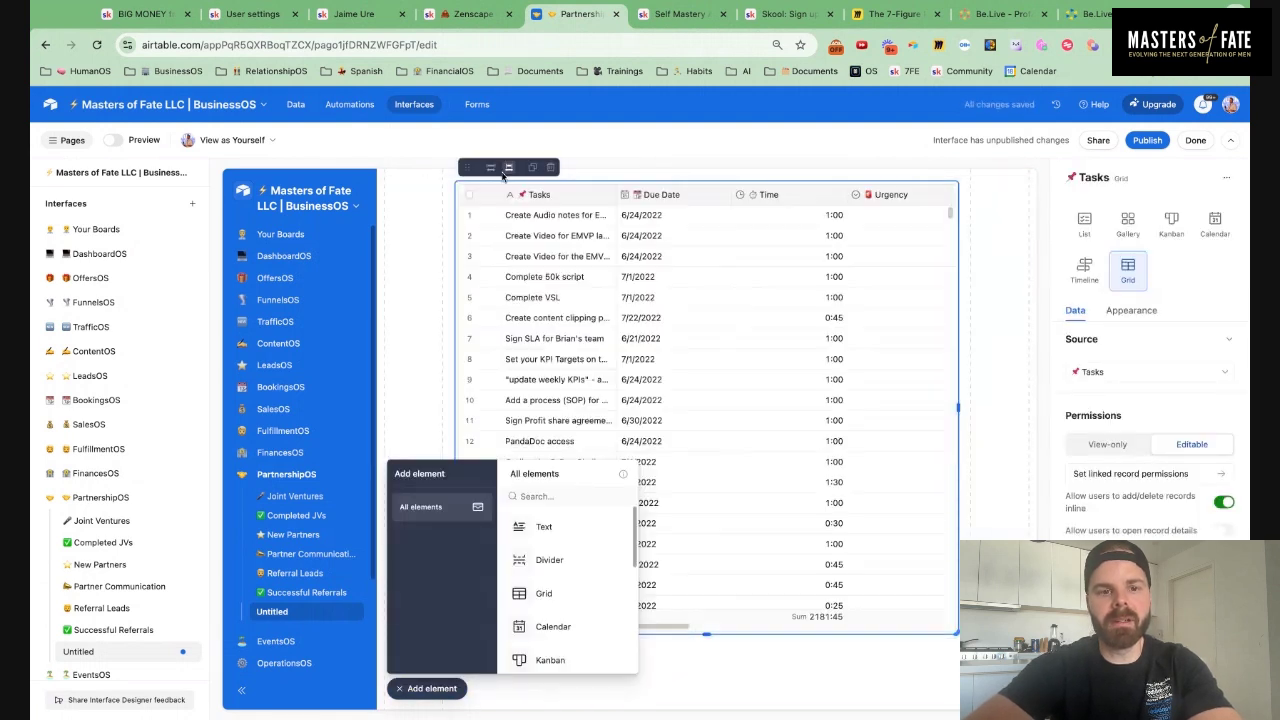
click(490, 170)
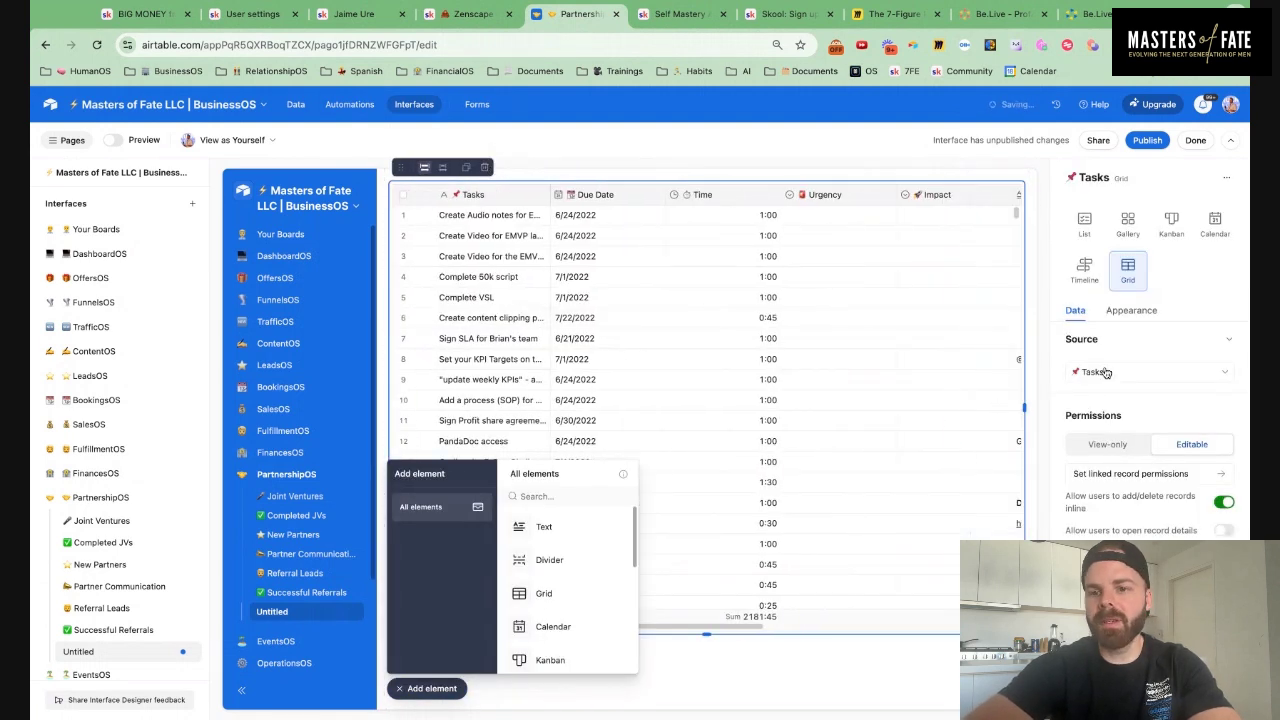
click(1120, 372)
scroll(1122, 440, down, 5)
scroll(1123, 457, up, 5)
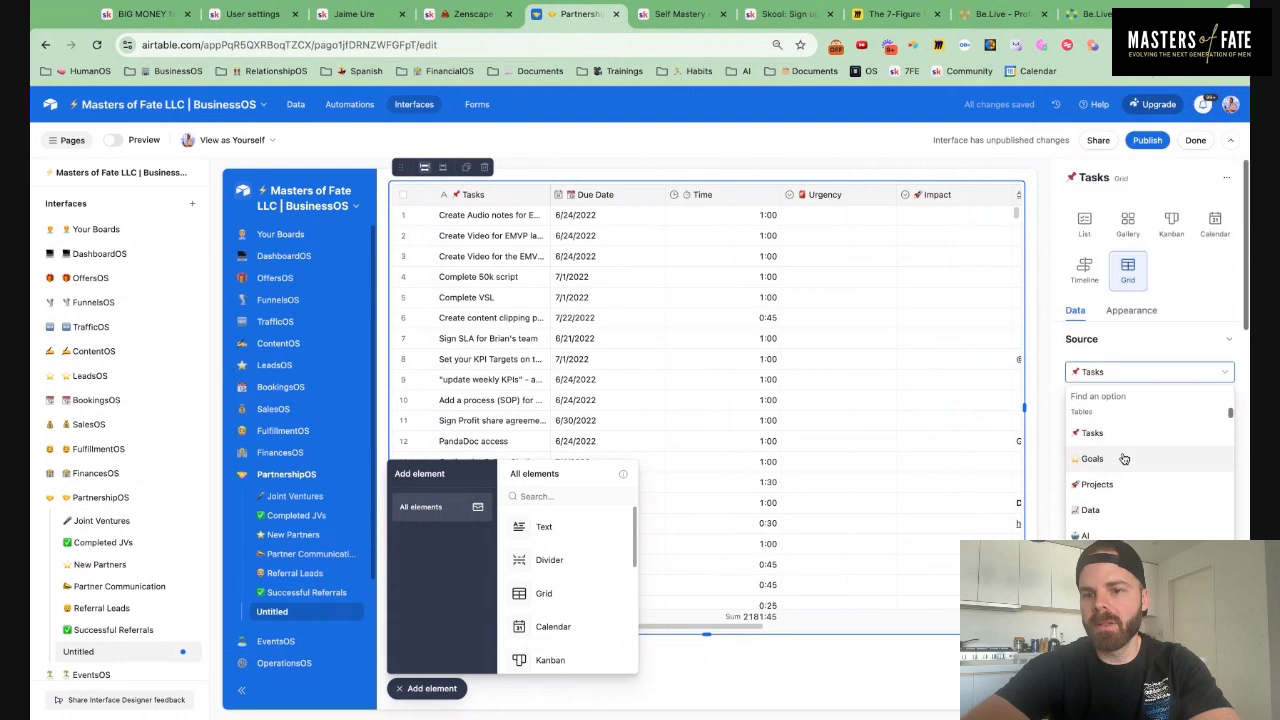
scroll(1125, 465, down, 5)
scroll(1125, 468, down, 10)
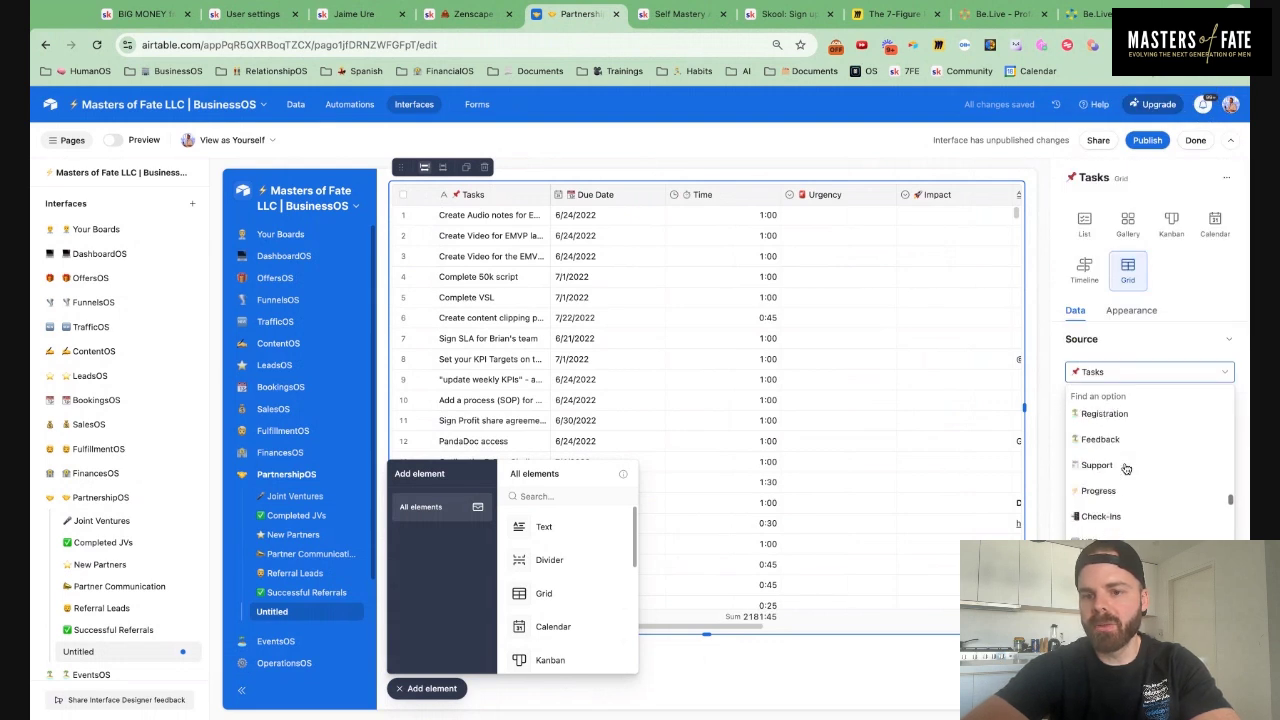
click(1110, 551)
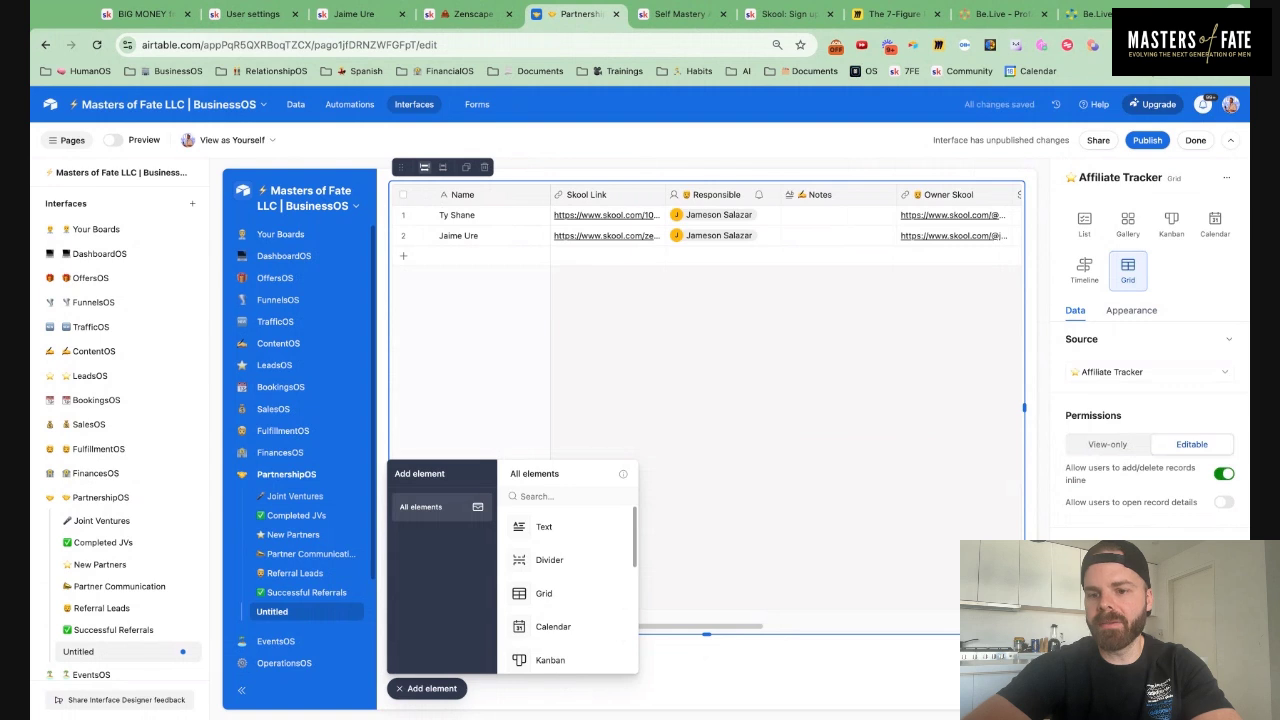
Place a text element above the grid
click(440, 690)
click(432, 690)
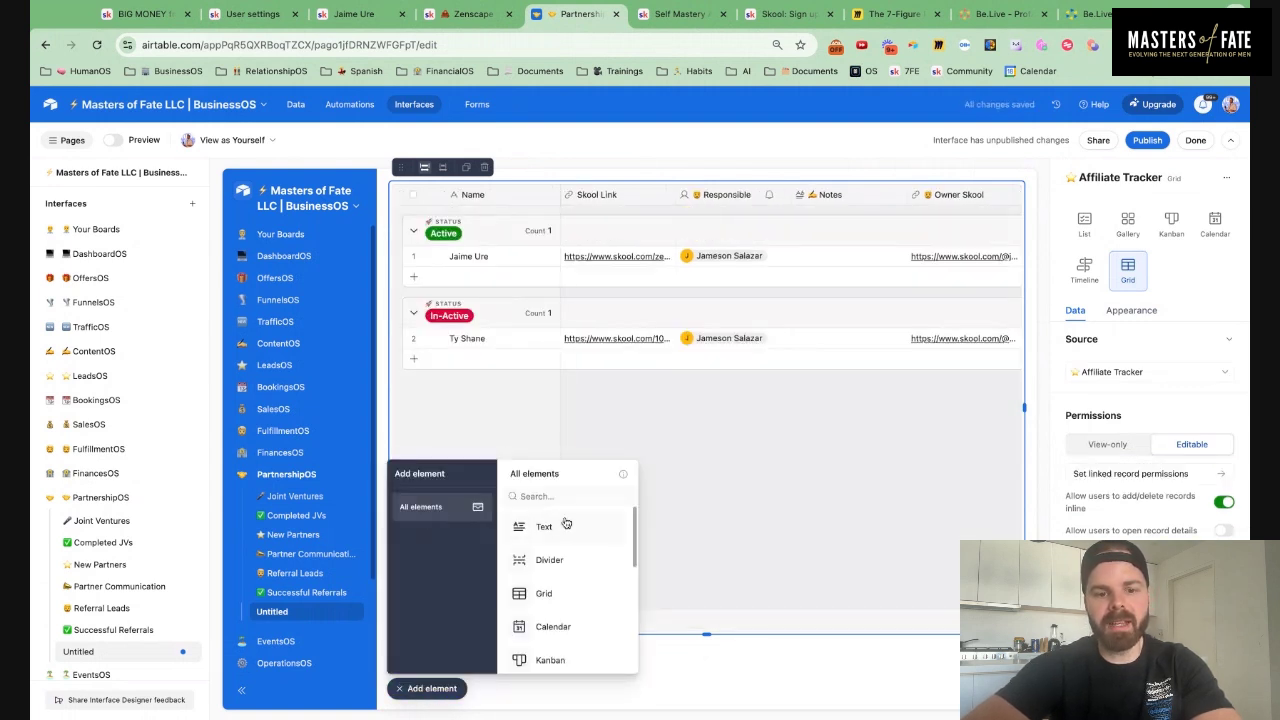
drag(557, 526, 480, 195)
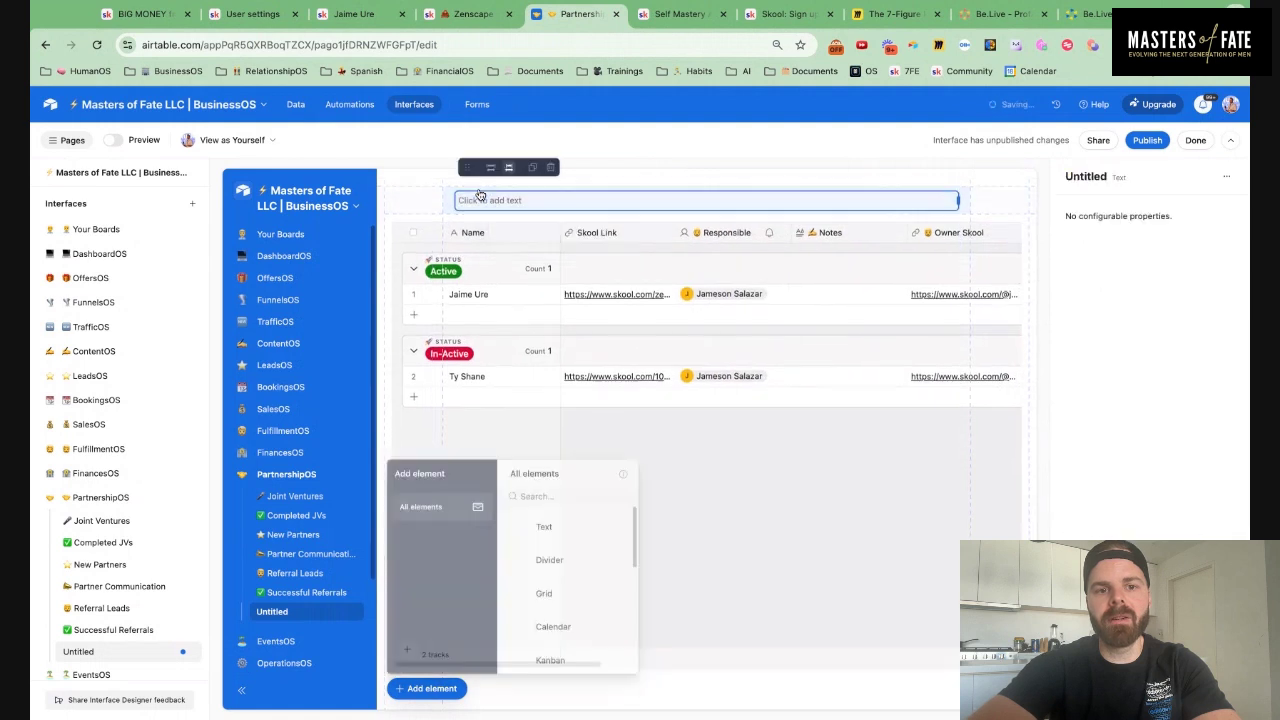
Enter '🤝 Skool Affiliate Tracker 👇' in the text block, styled as a Large heading
click(477, 189)
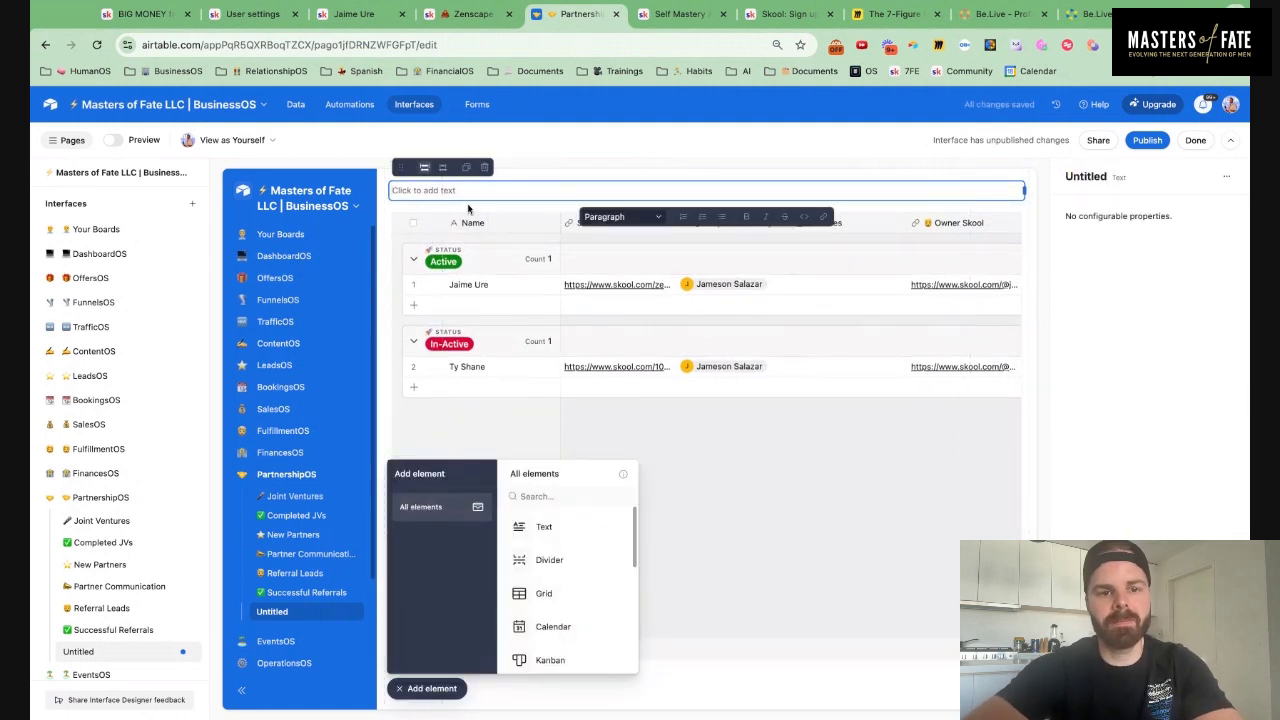
text(🤝 Sk)
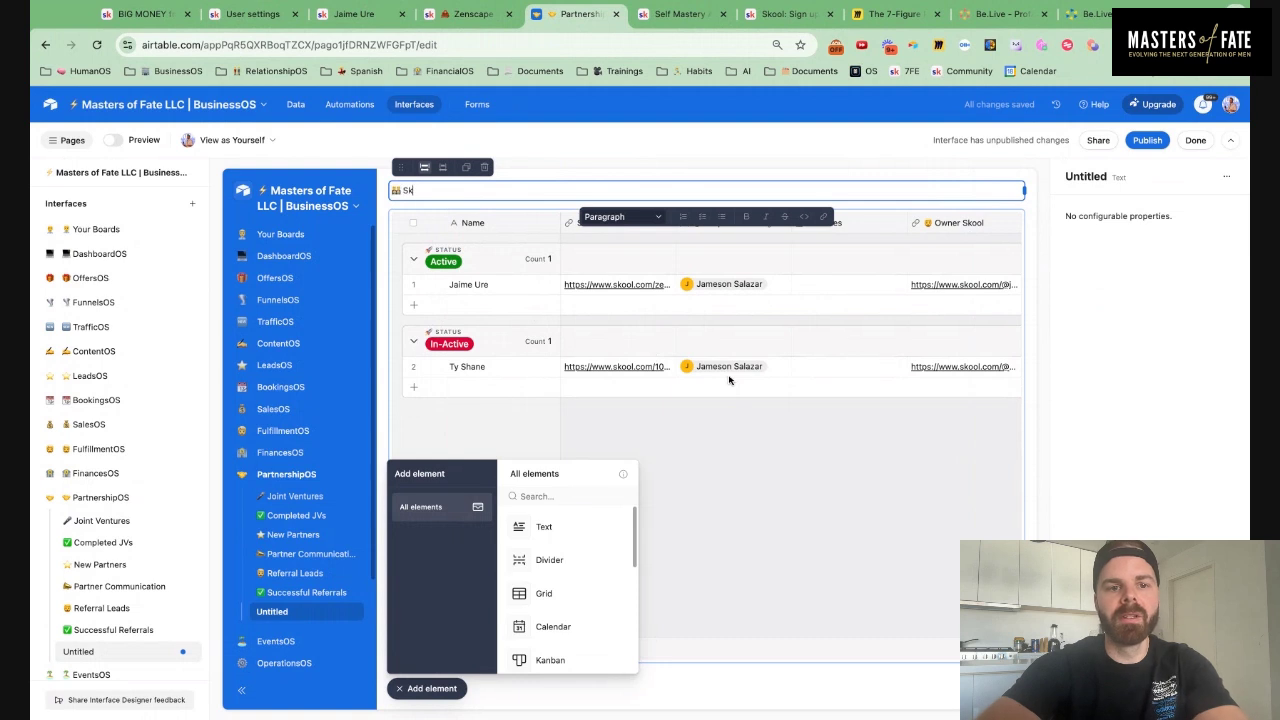
text(ool Affiliate Tracker)
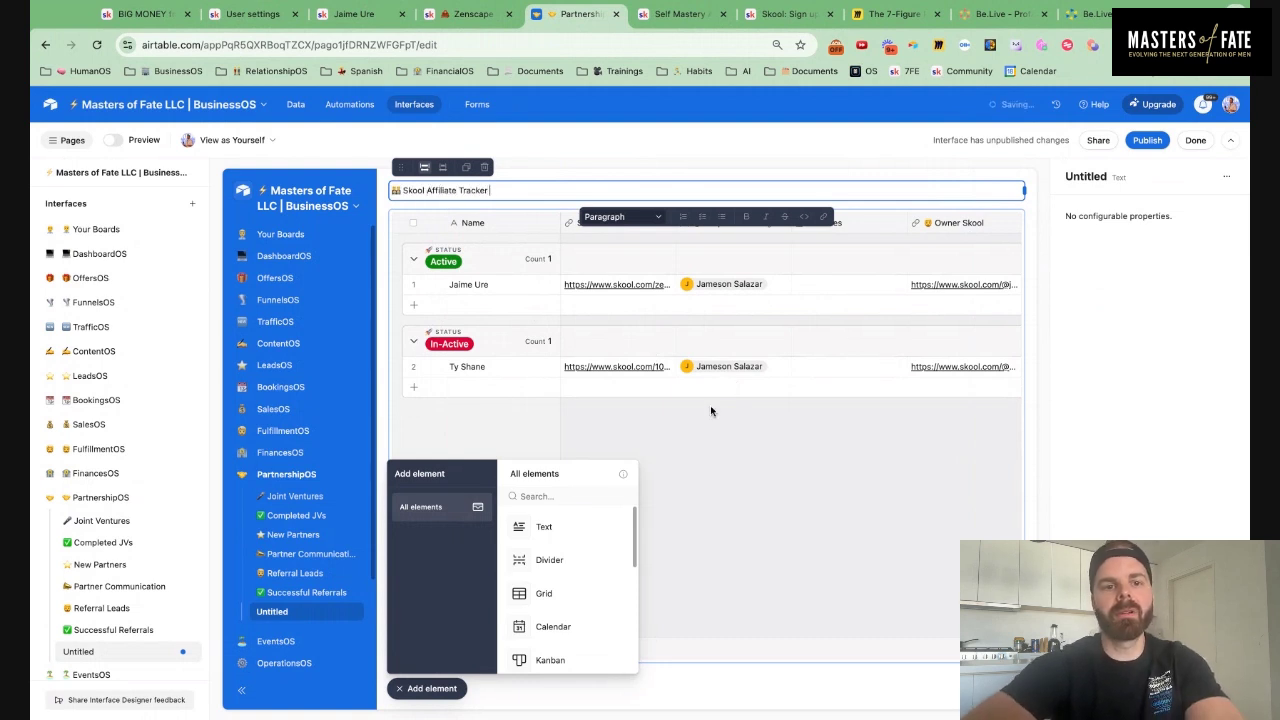
text( 👇)
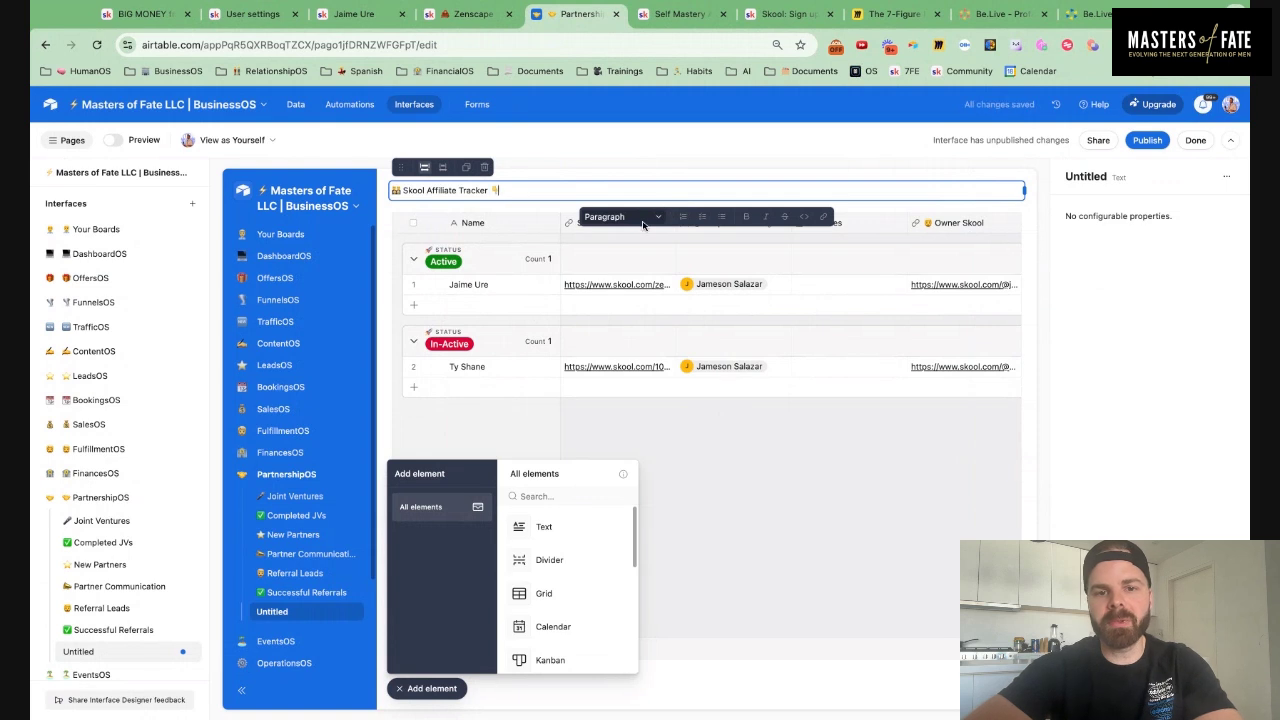
click(645, 218)
click(612, 281)
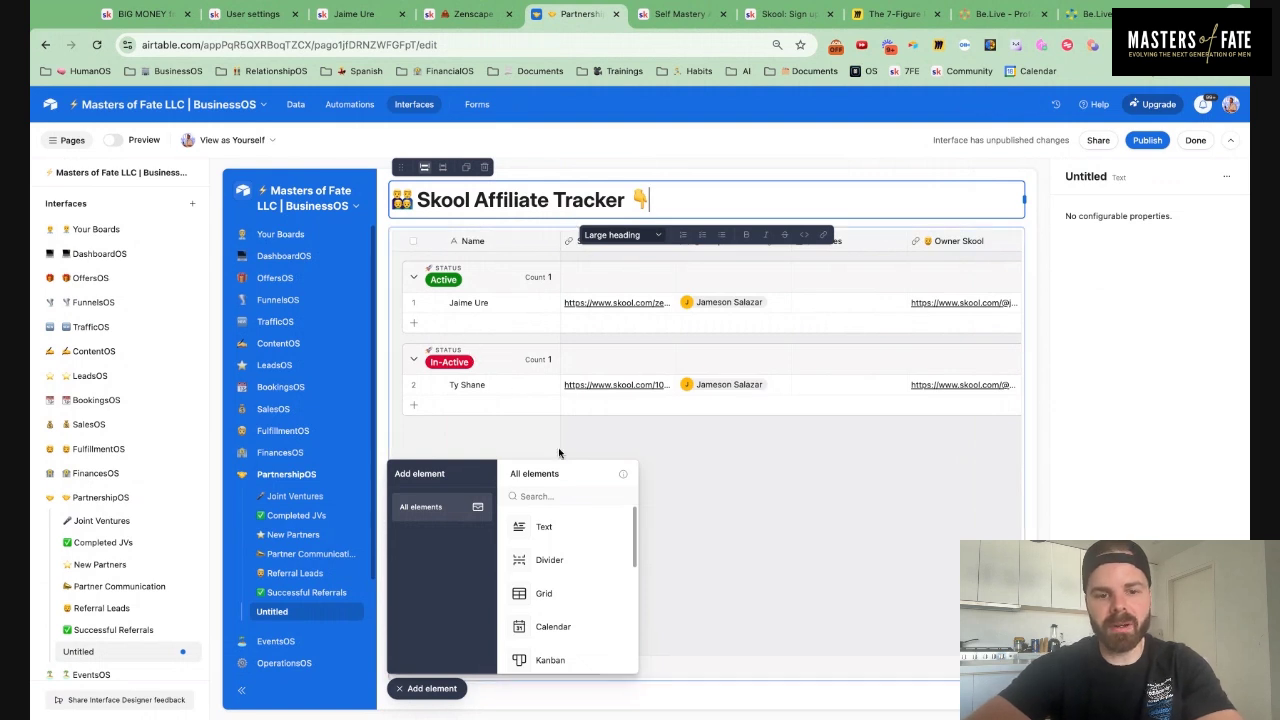
click(548, 499)
Add a filter element sourced from Affiliate Tracker and connected to the Affiliate Tracker grid
text(fil)
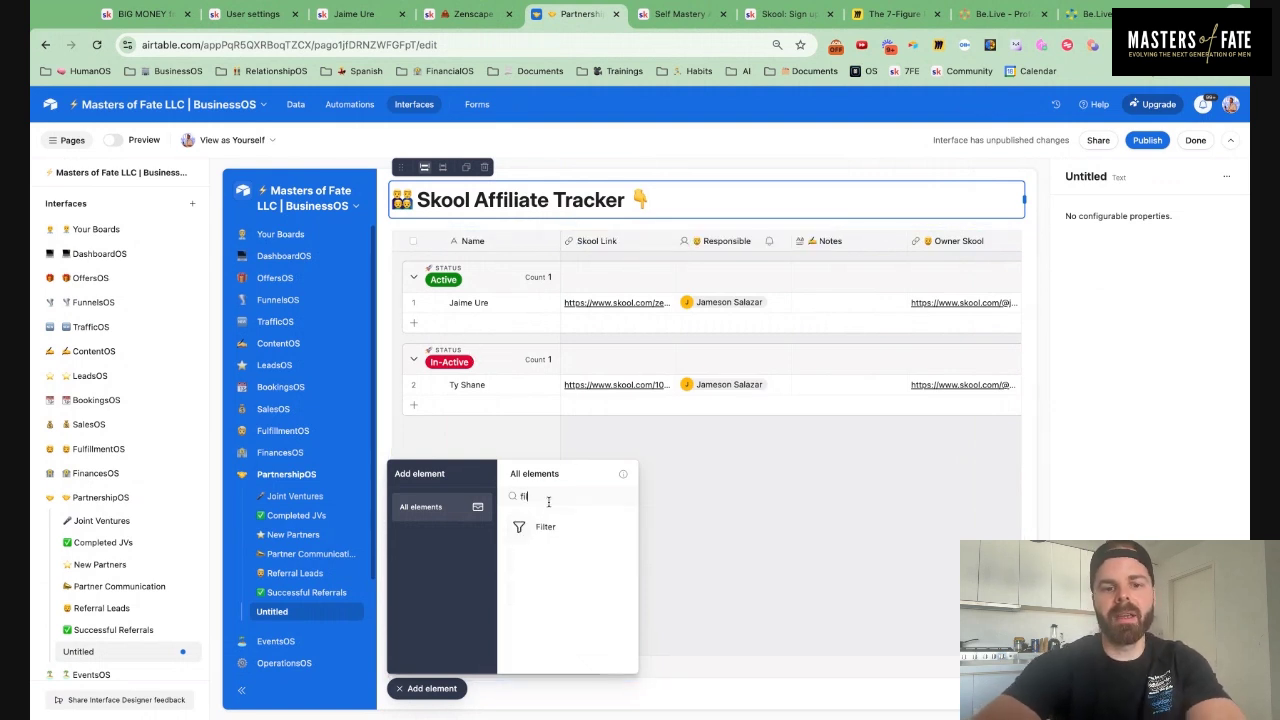
drag(560, 531, 523, 175)
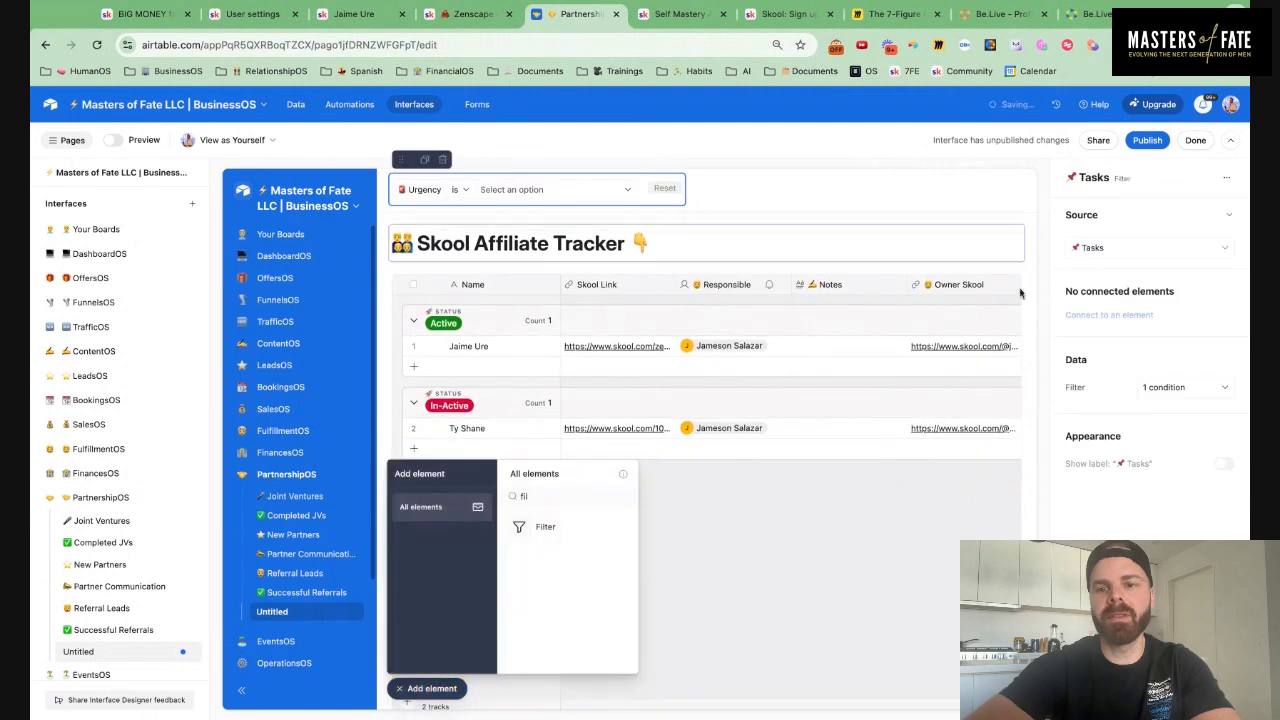
click(1122, 250)
scroll(1150, 400, down, 5)
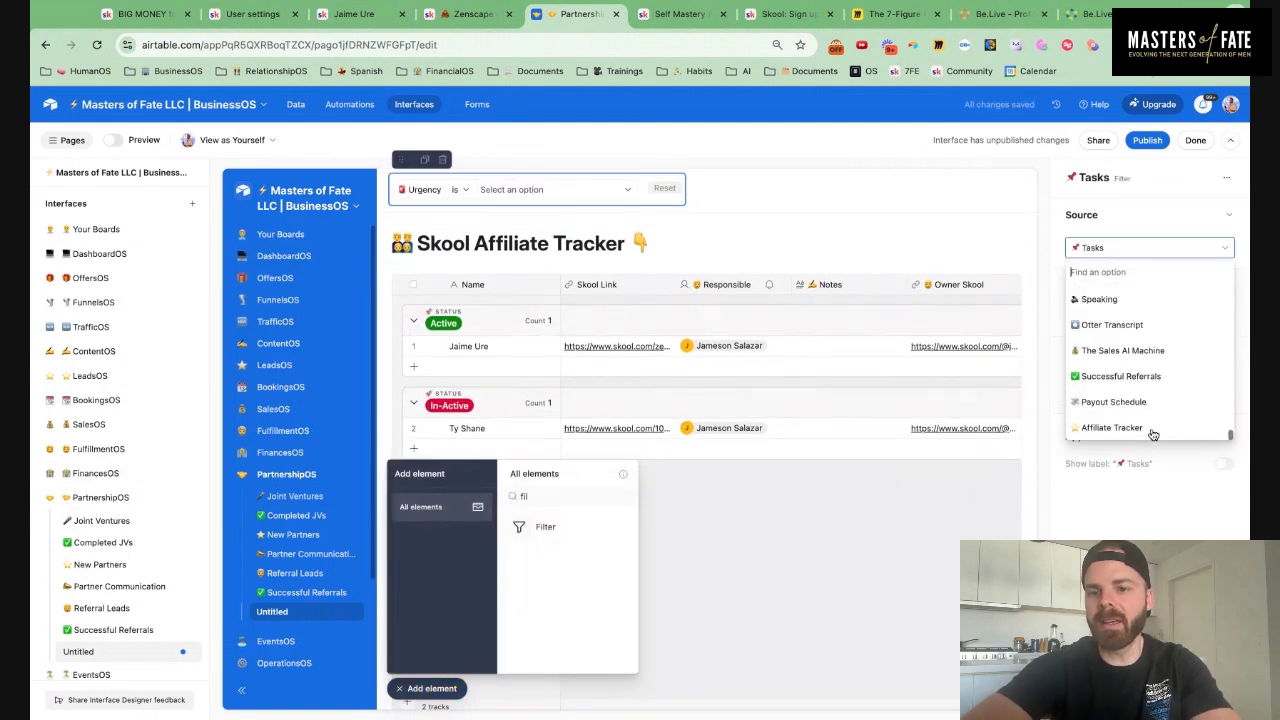
click(1150, 430)
click(1135, 318)
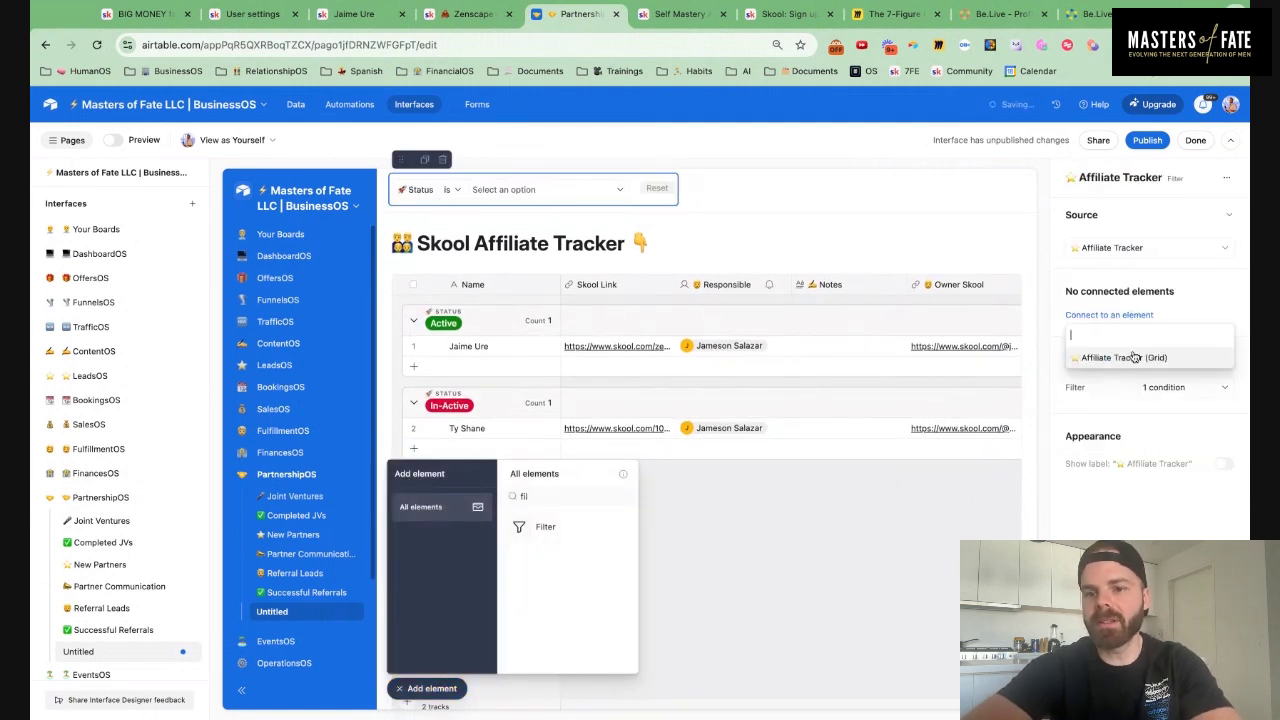
click(1140, 358)
Add a Name filter condition and move it ahead of Status
click(1170, 421)
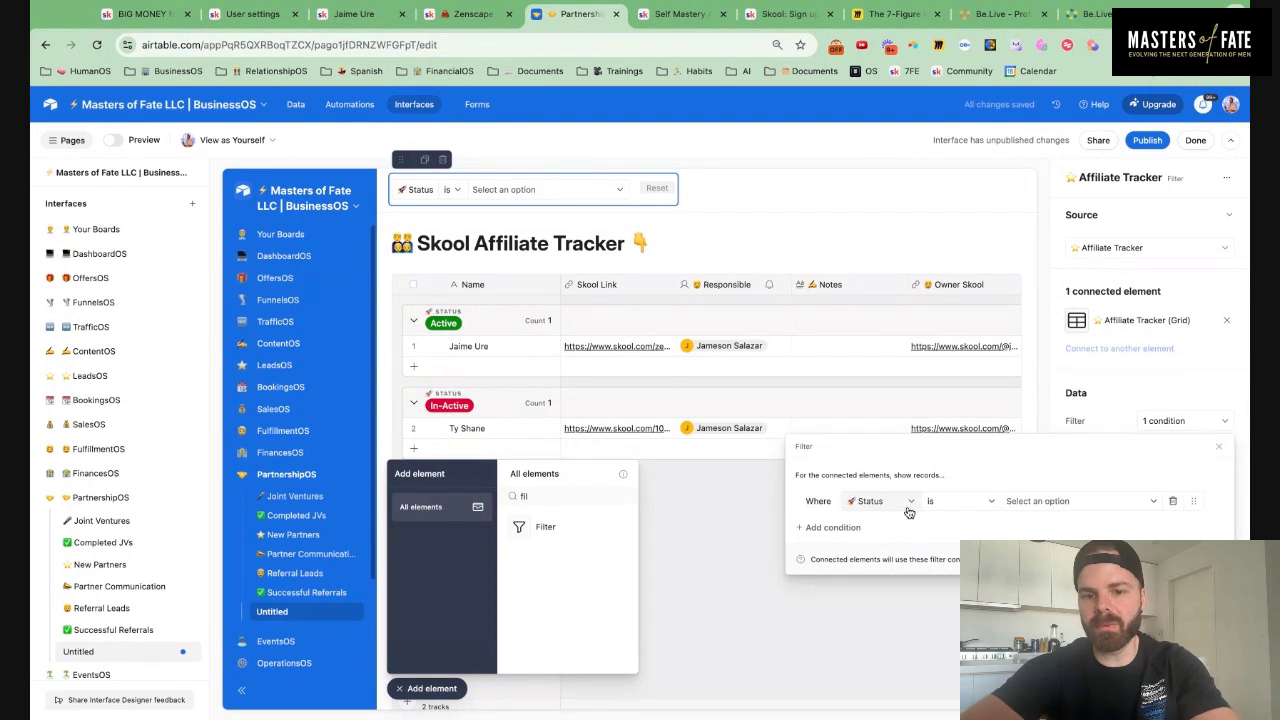
click(833, 527)
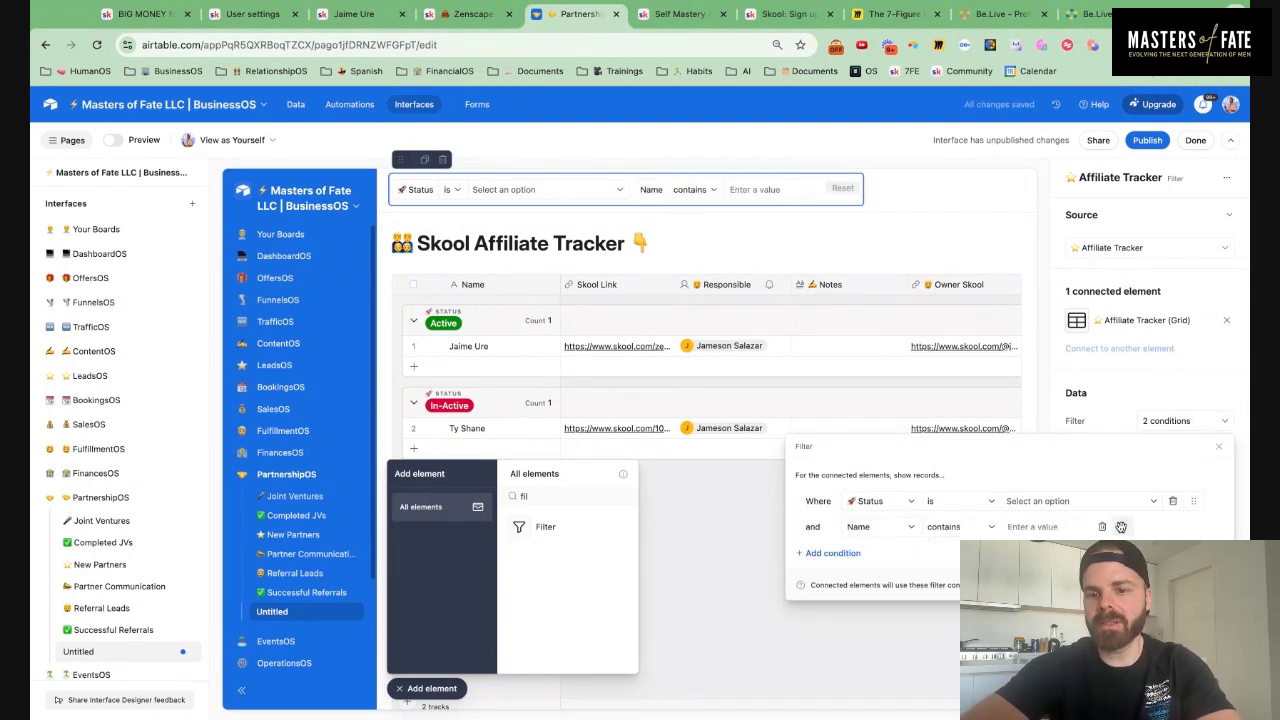
drag(1193, 527, 1118, 515)
click(1147, 140)
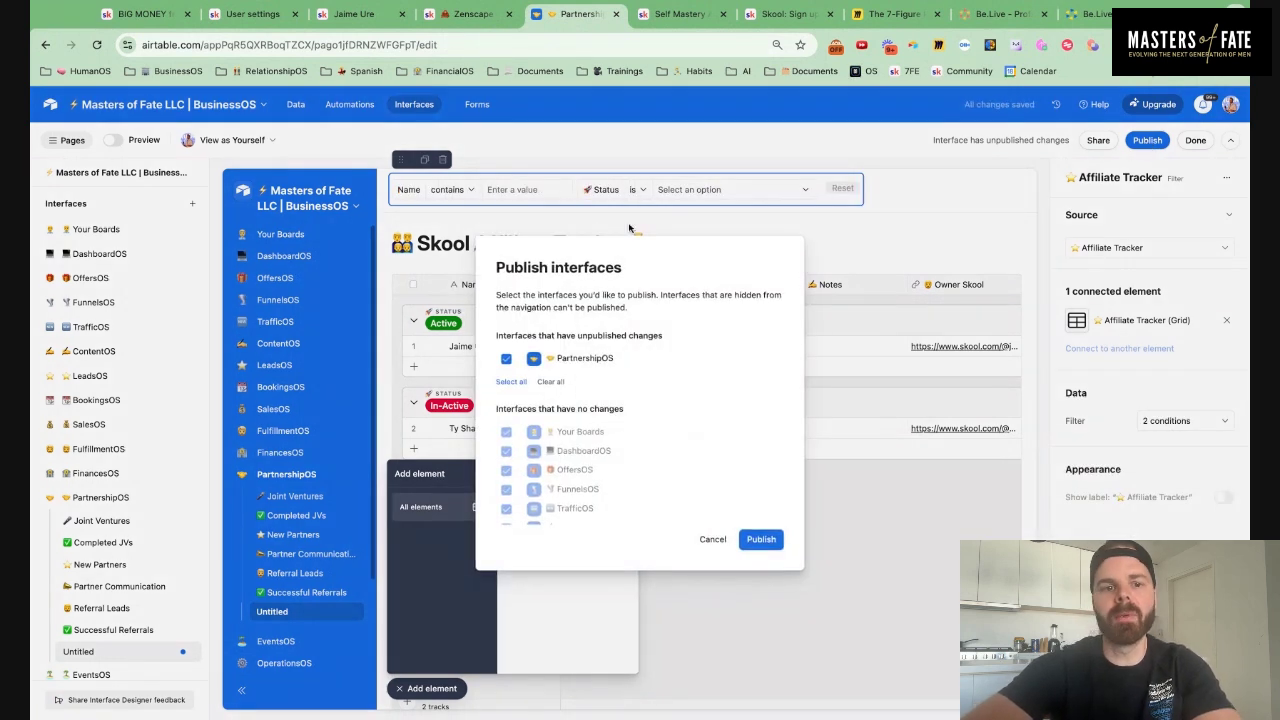
Publish the interface, test the Name filter with a partial name, then return to page editing
click(762, 540)
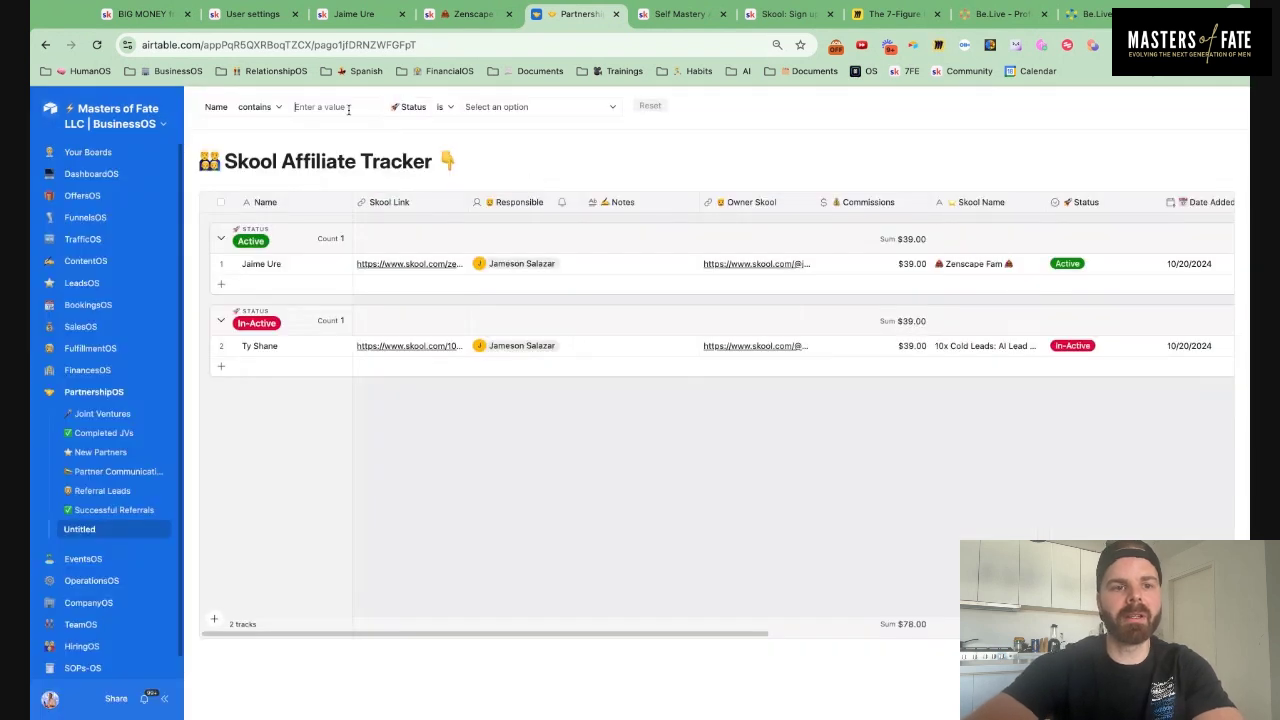
click(349, 107)
text(jaime)
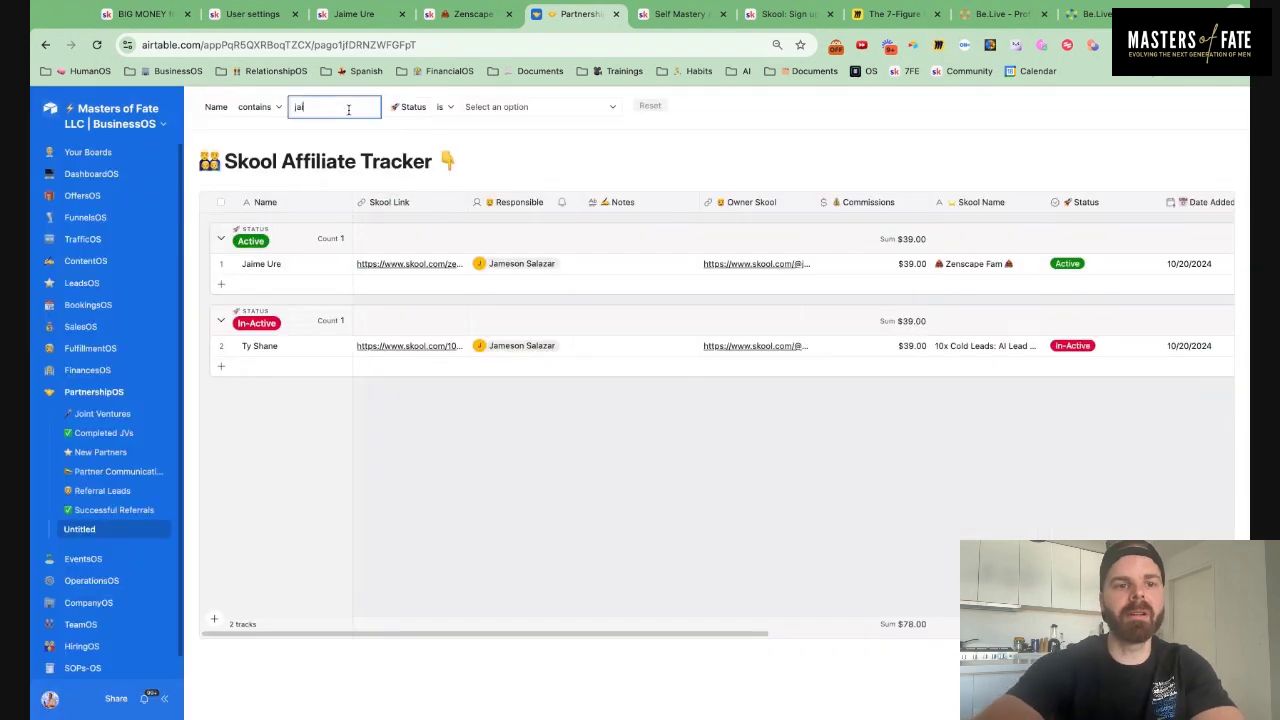
click(160, 124)
click(120, 155)
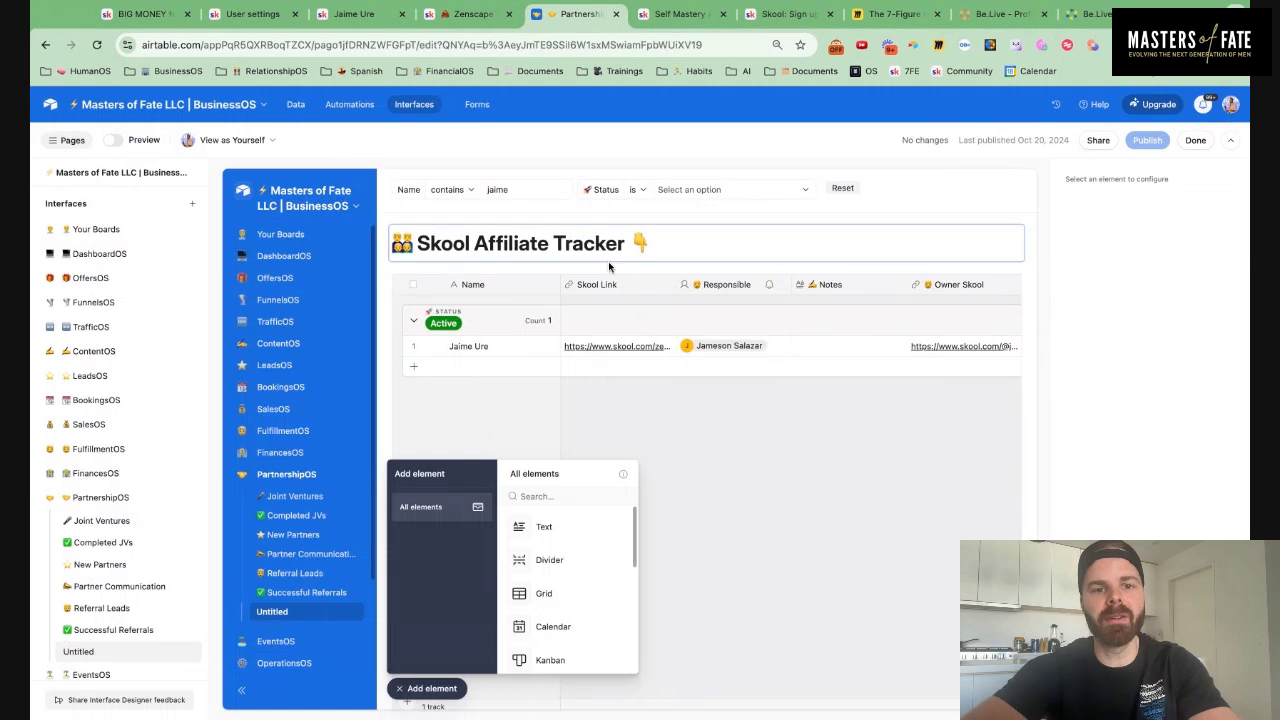
Clear the test name from the Name filter and place a new Chart element on the page
click(522, 193)
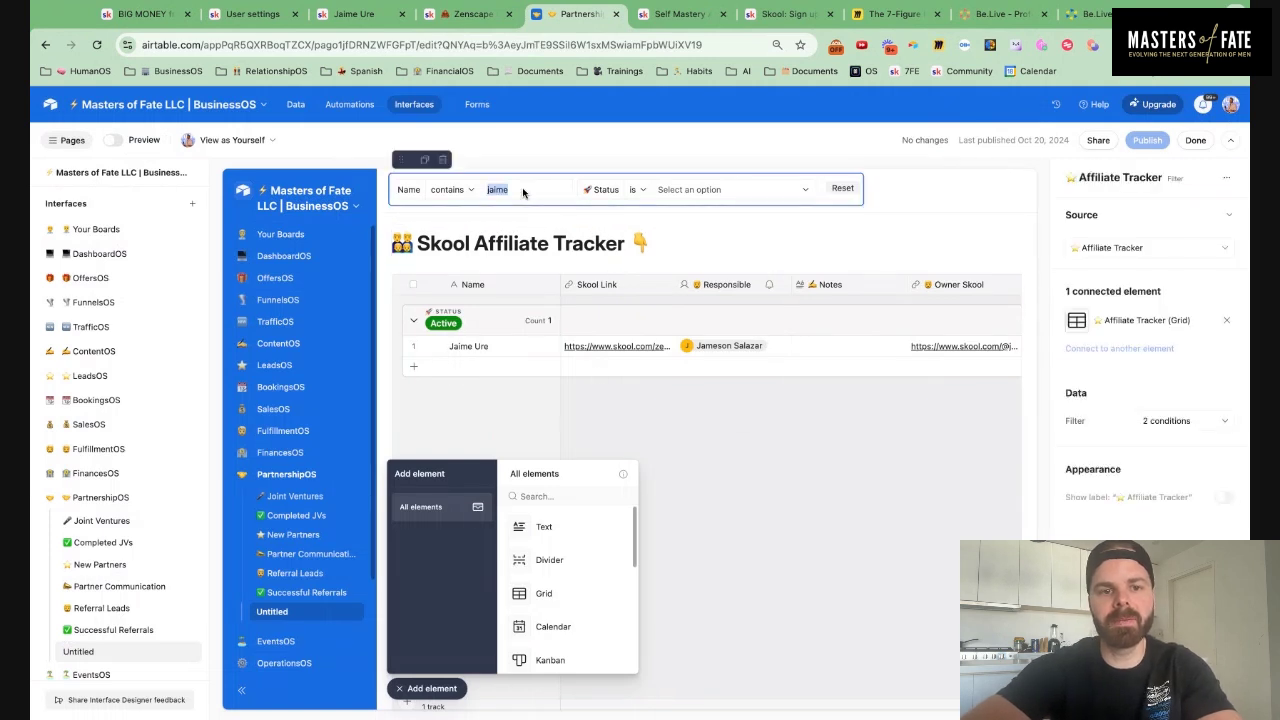
key(BackSpace)
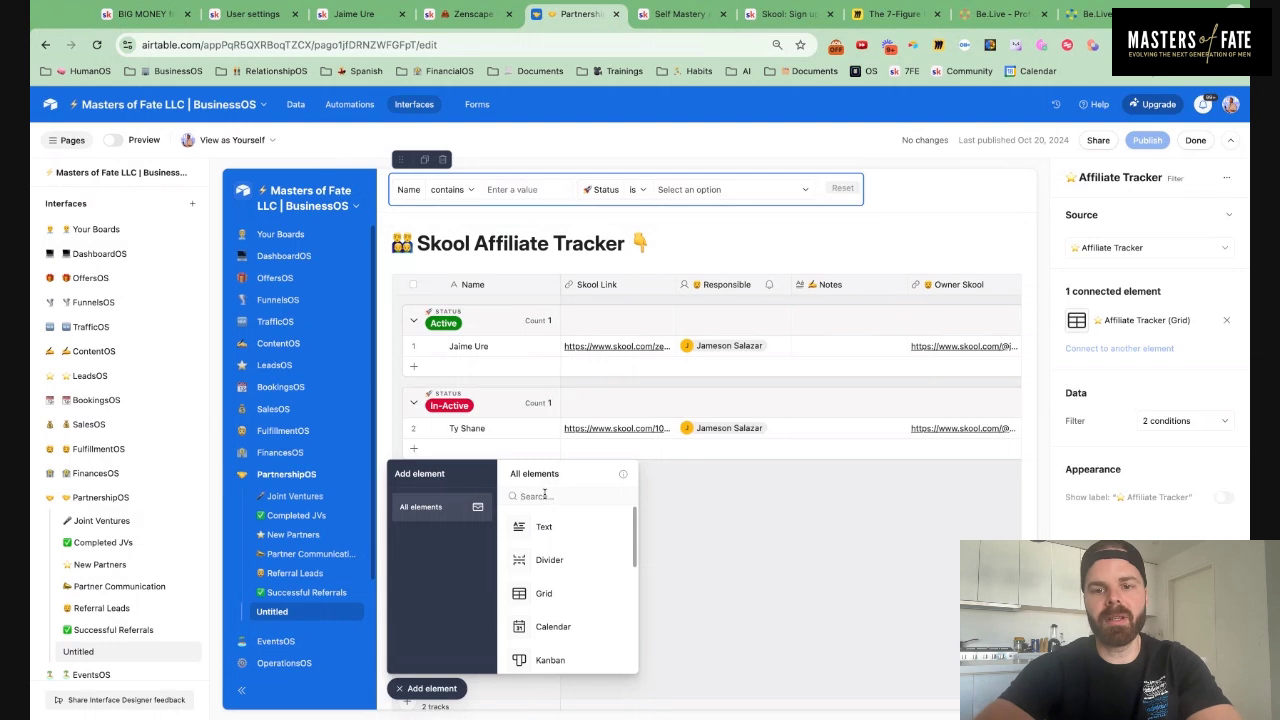
text(chart)
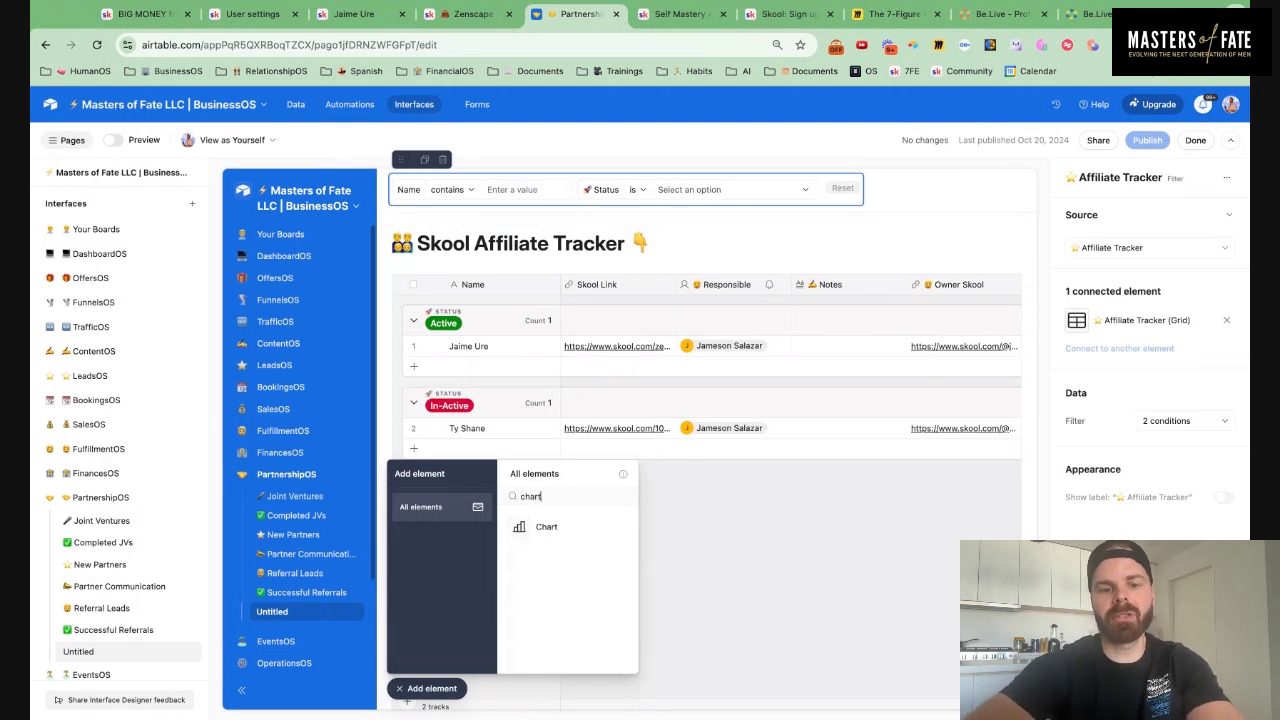
drag(556, 536, 686, 277)
click(394, 695)
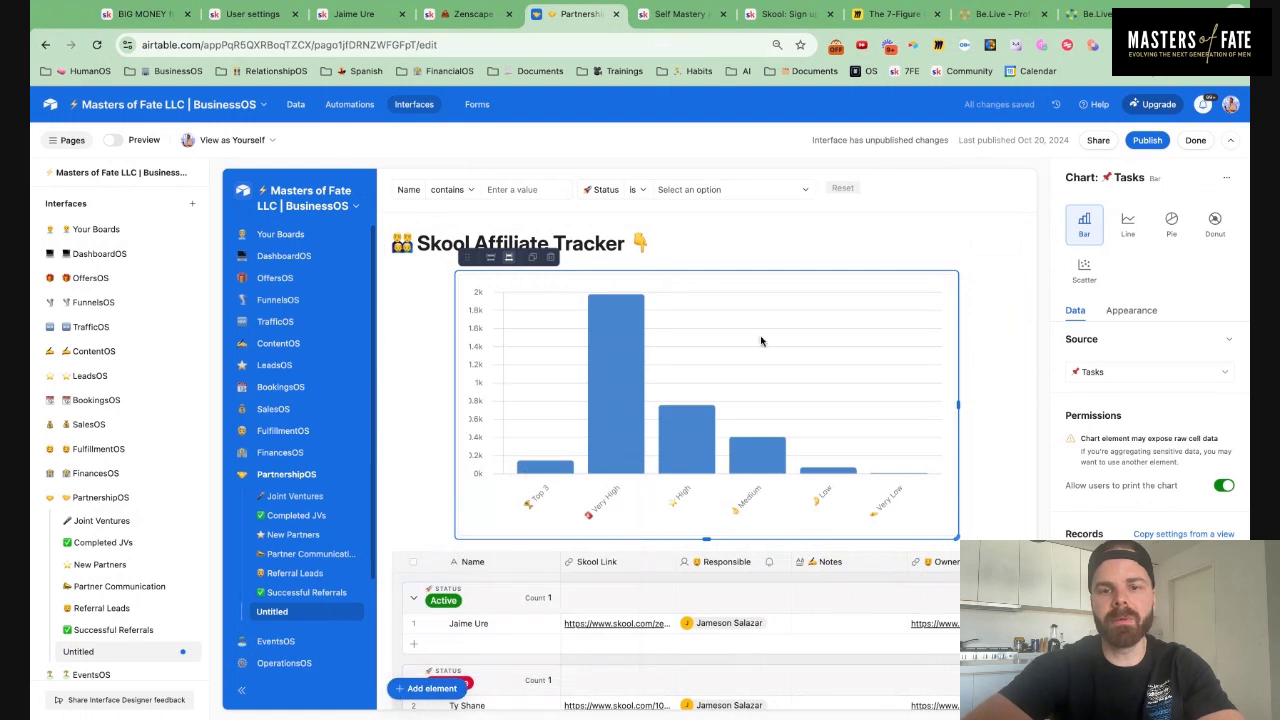
Base the chart on the Affiliate Tracker table and colour its bars with the base's Status colours
click(1119, 371)
scroll(1110, 470, down, 5)
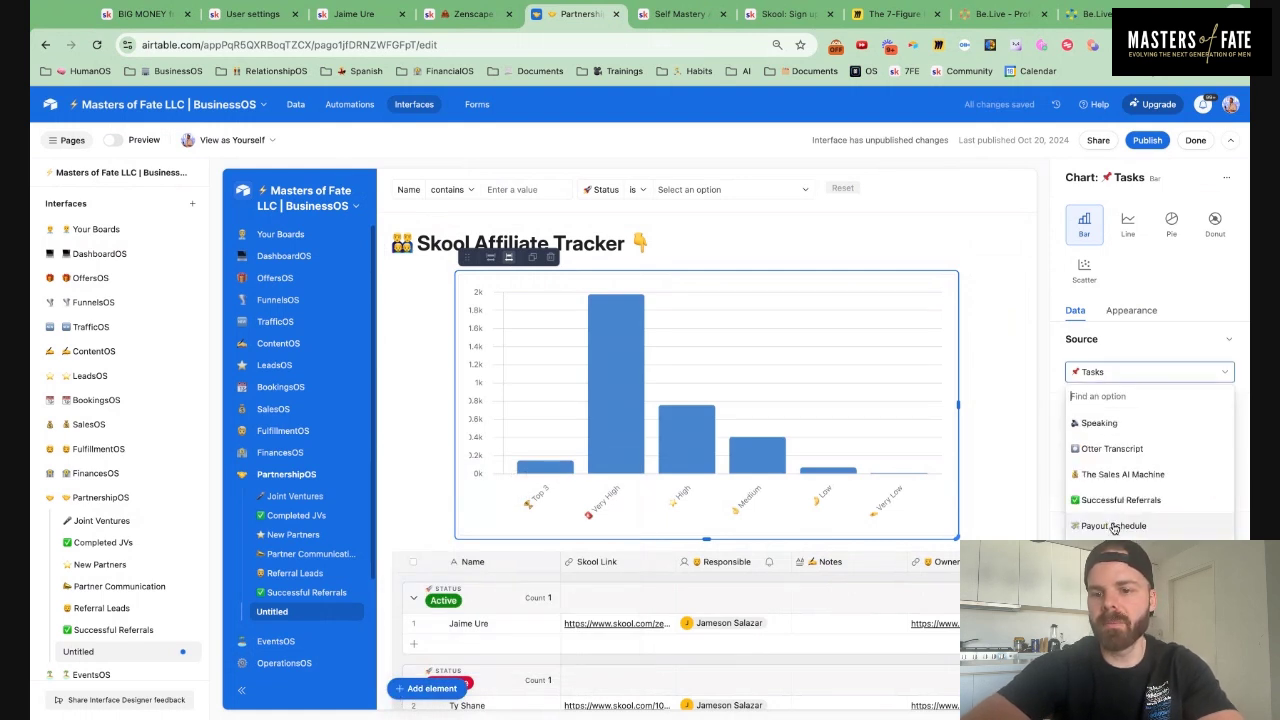
click(1145, 528)
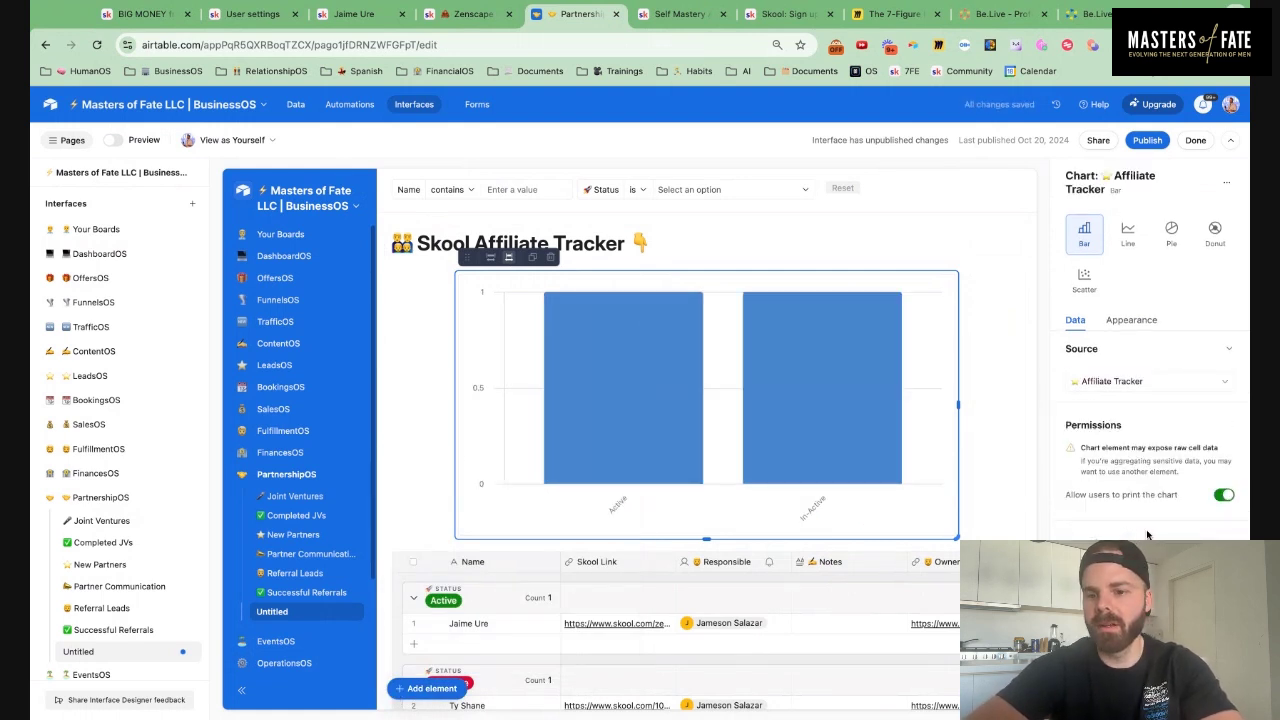
scroll(1147, 535, down, 3)
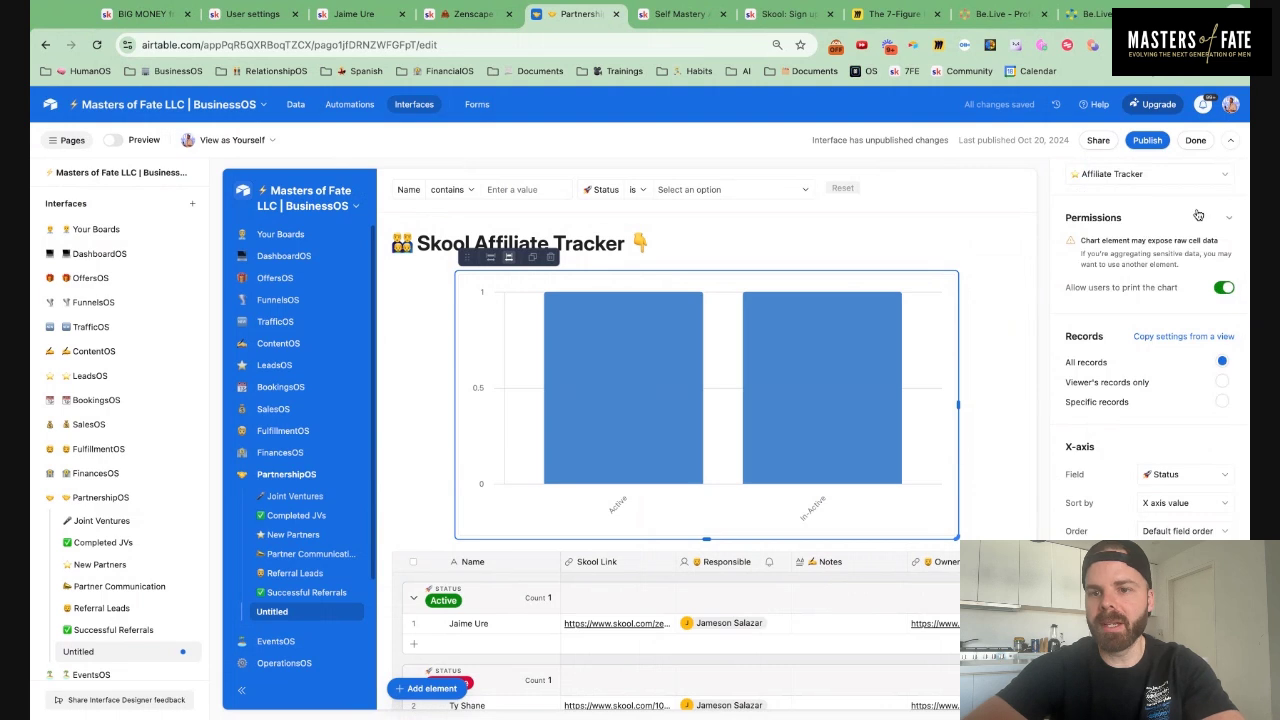
scroll(1164, 434, up, 5)
click(1131, 217)
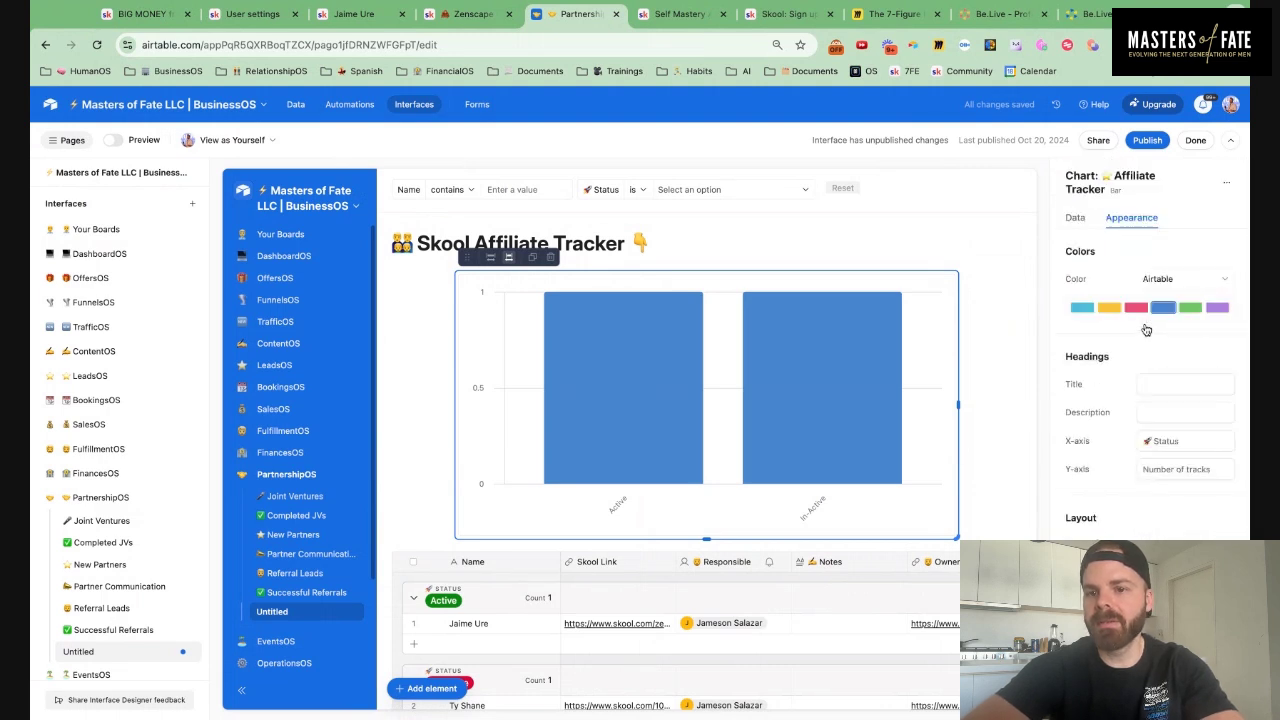
click(1180, 283)
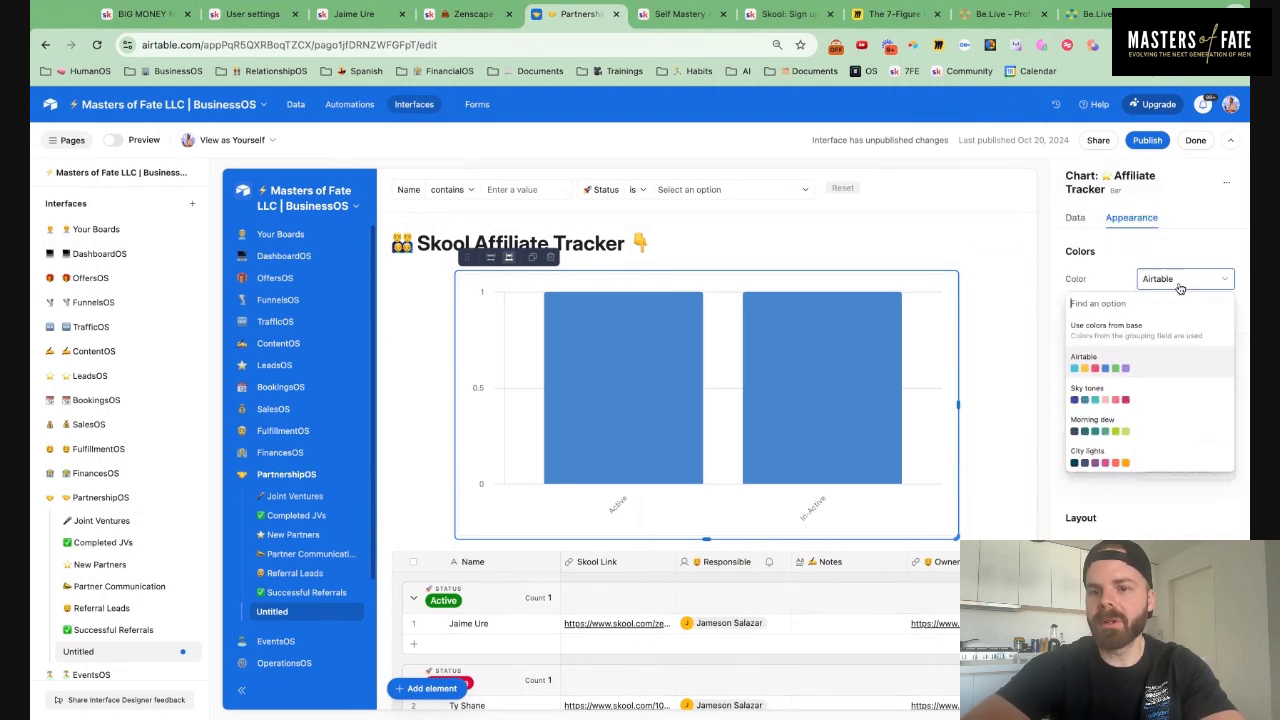
click(1147, 337)
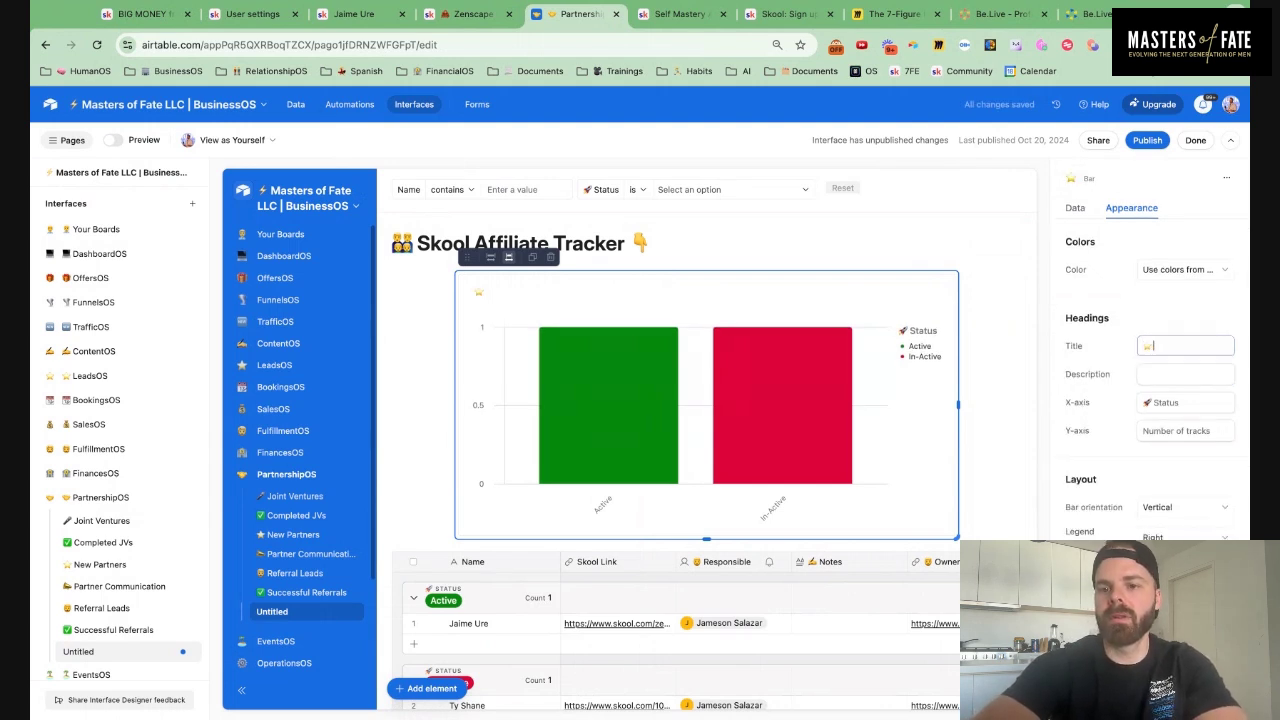
Title the chart 'Skool Affiliate Tracker' with an emoji and give it the description 'Activity'
key(BackSpace)
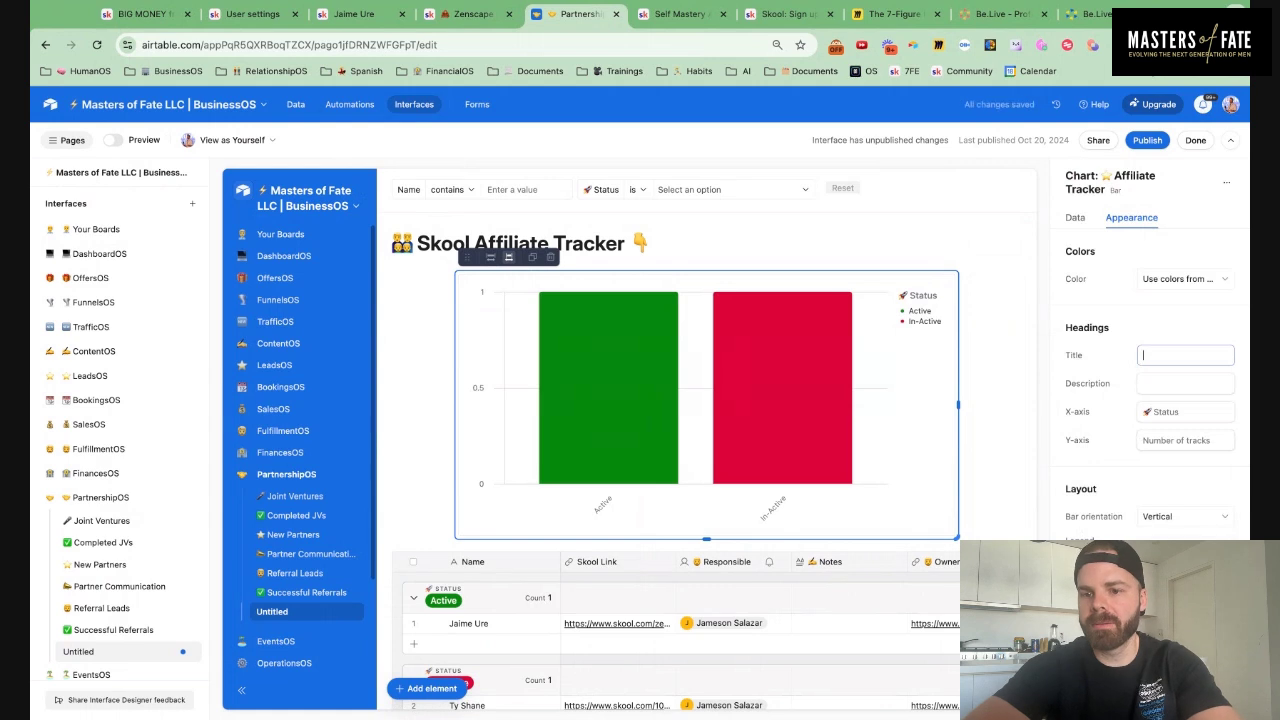
text(👯)
text(Sk)
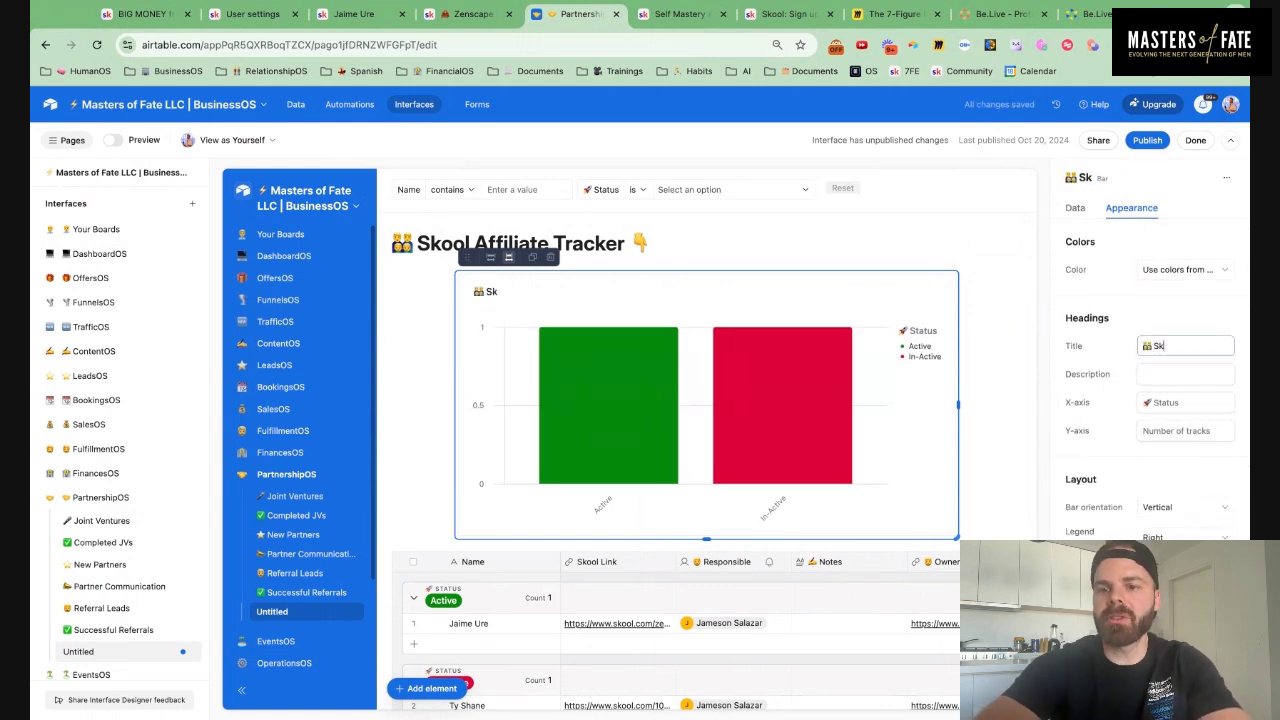
text(ool Affil)
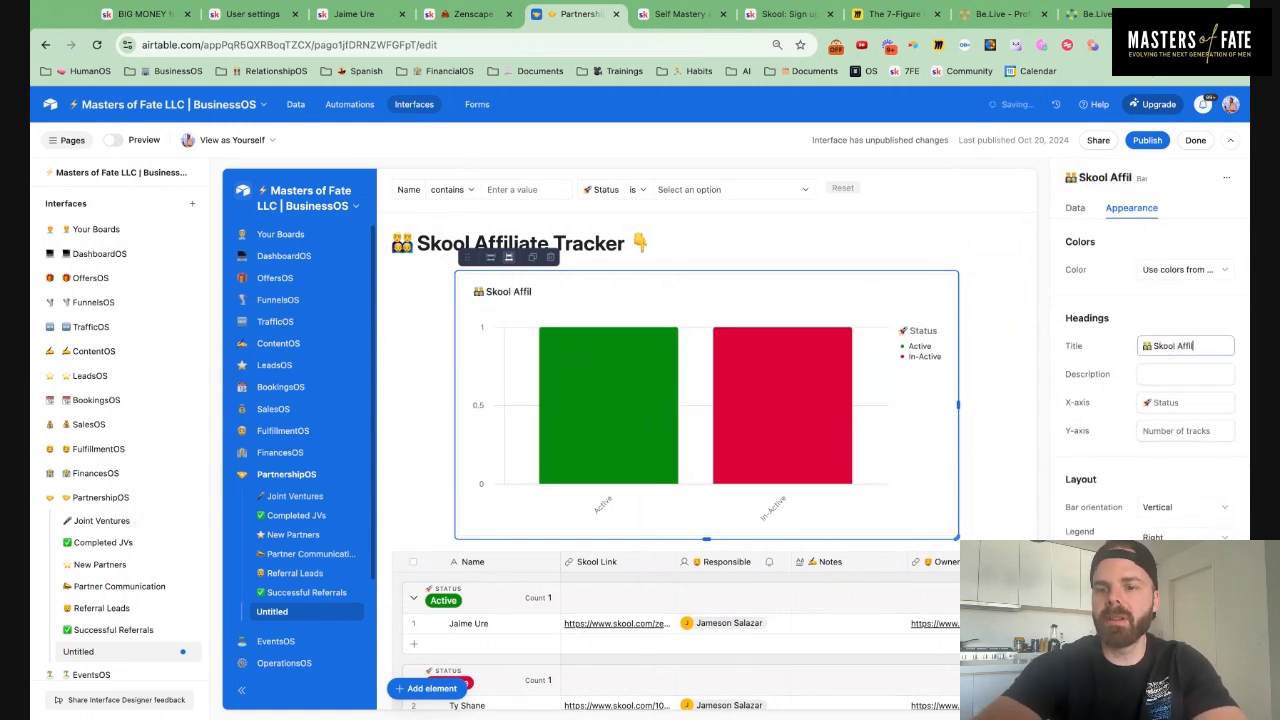
text(iate Tracker)
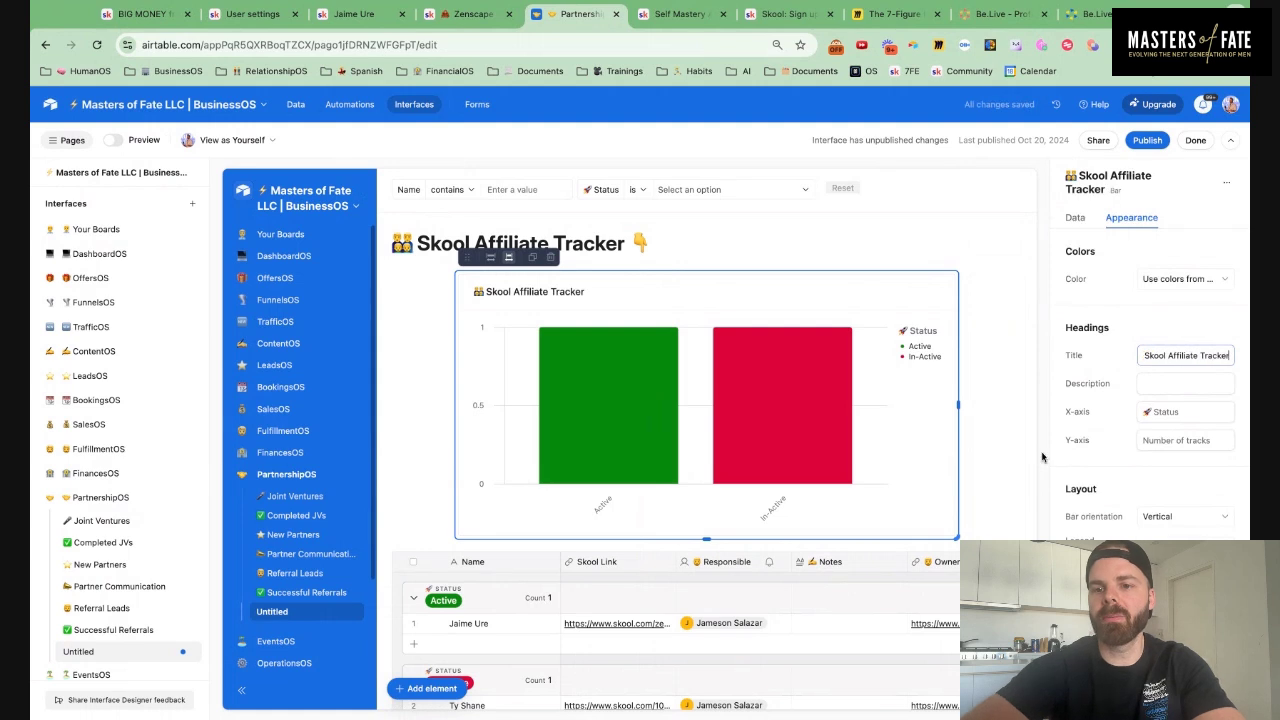
click(1141, 383)
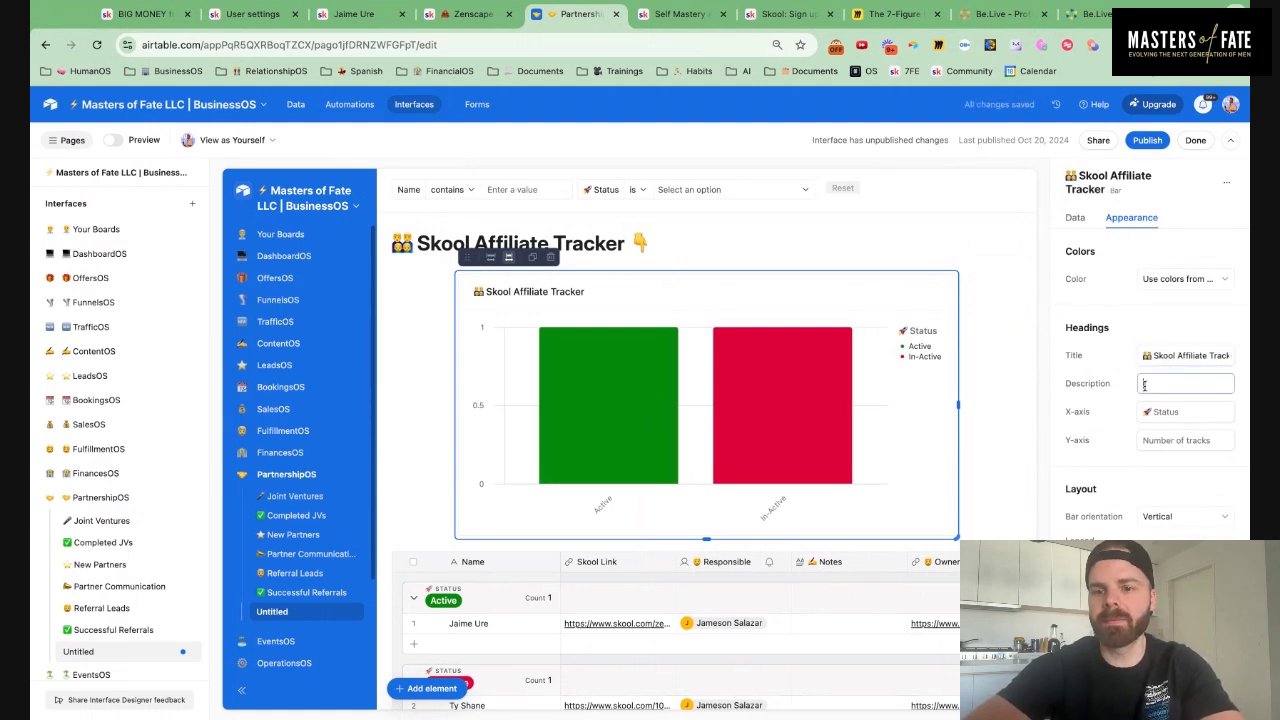
text(Activity)
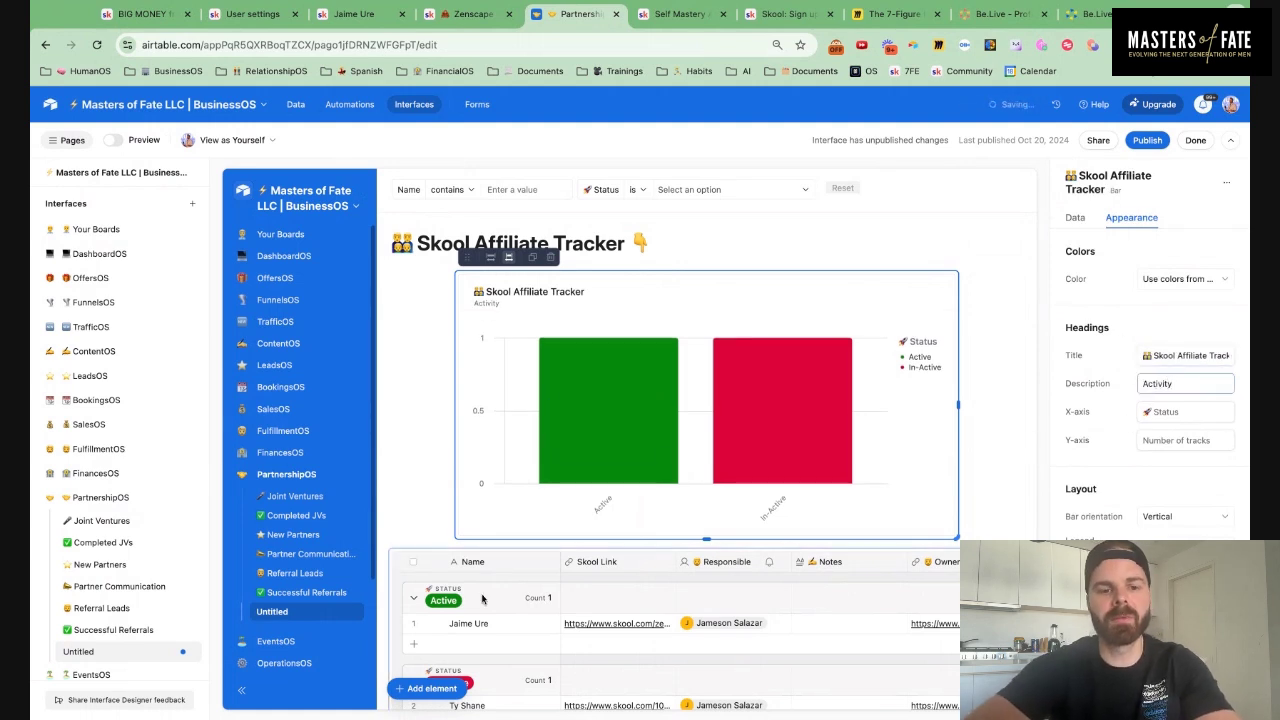
click(425, 688)
Search the elements for 'num' and place a Number card on the page
text(chart)
double_click(560, 503)
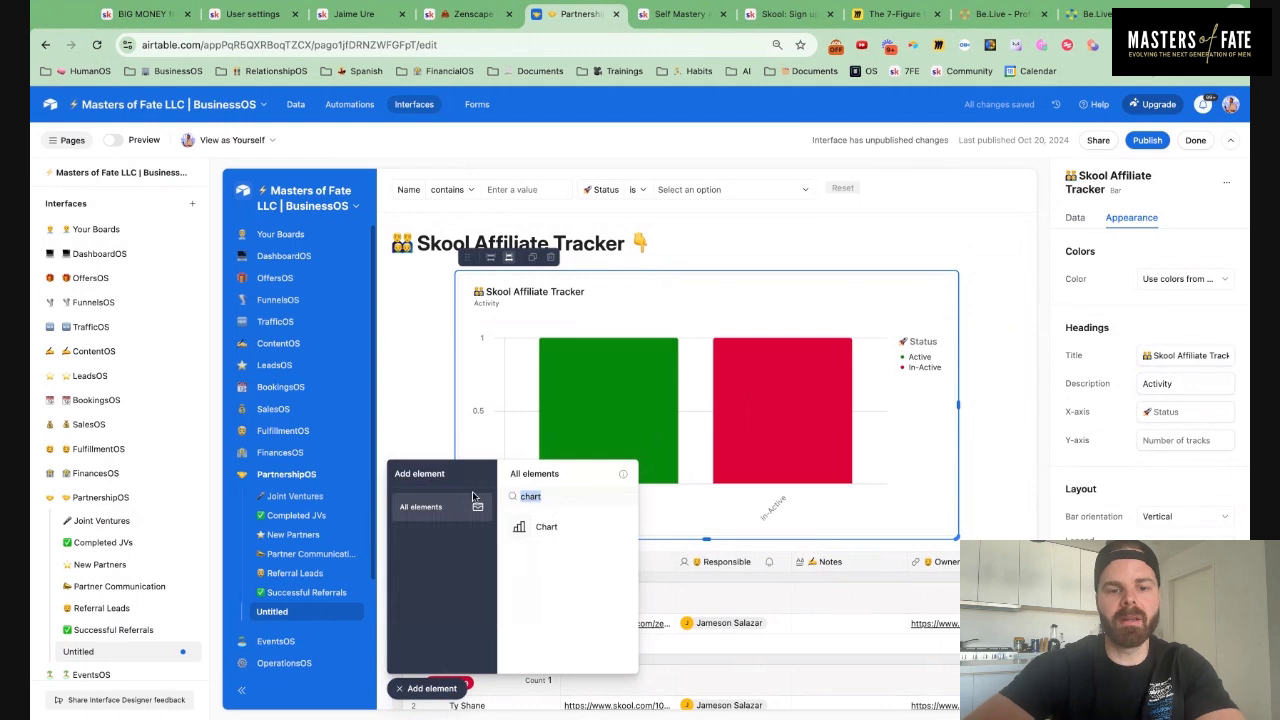
text(ch)
key(BackSpace)
key(BackSpace)
text(num)
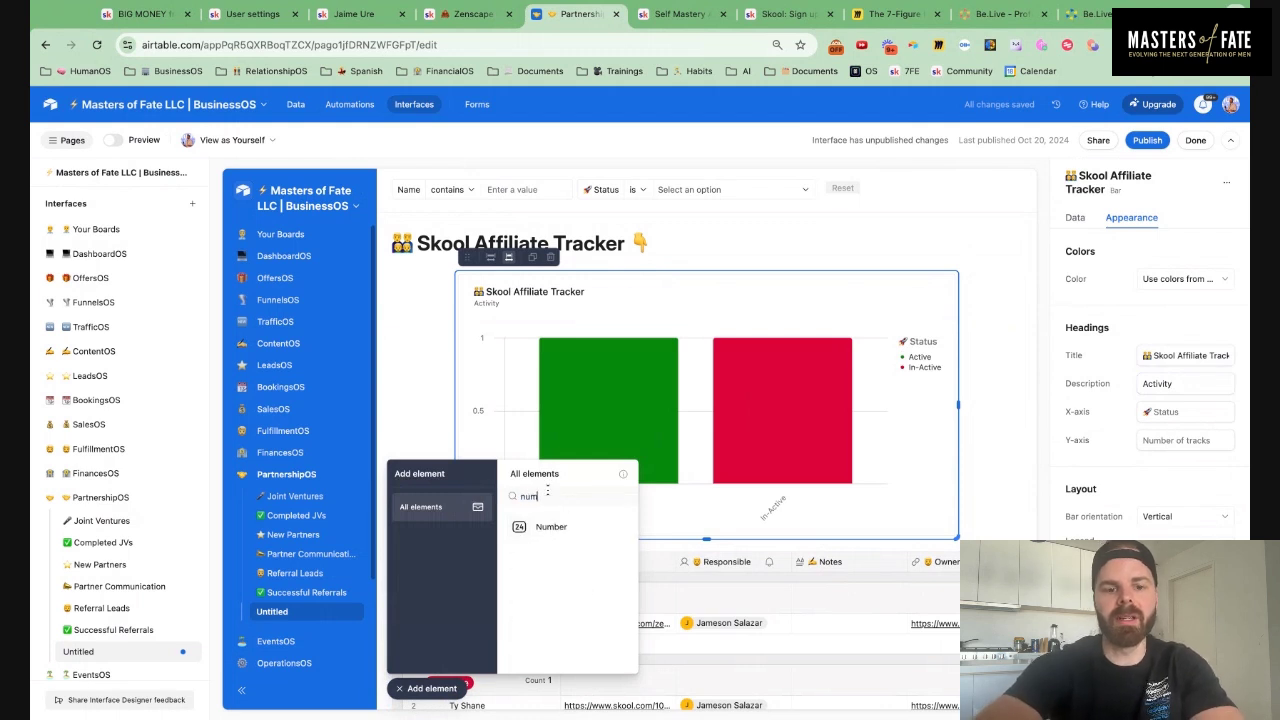
drag(595, 537, 451, 311)
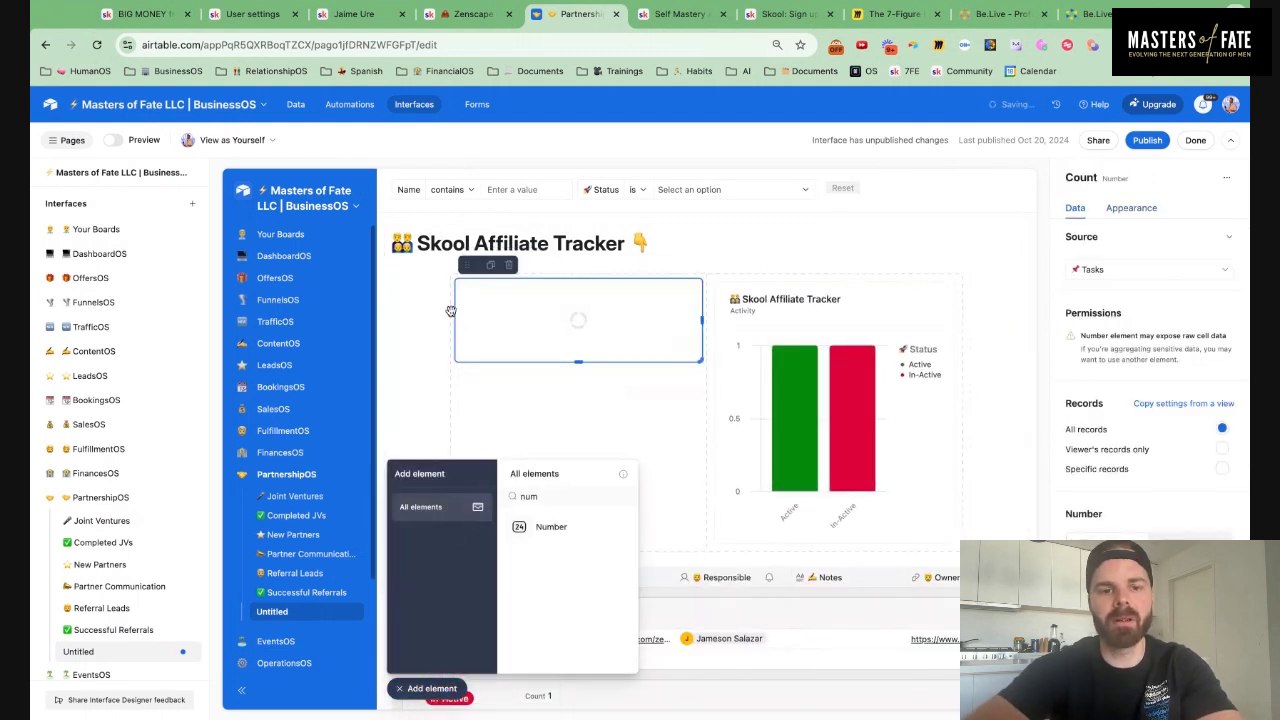
click(425, 688)
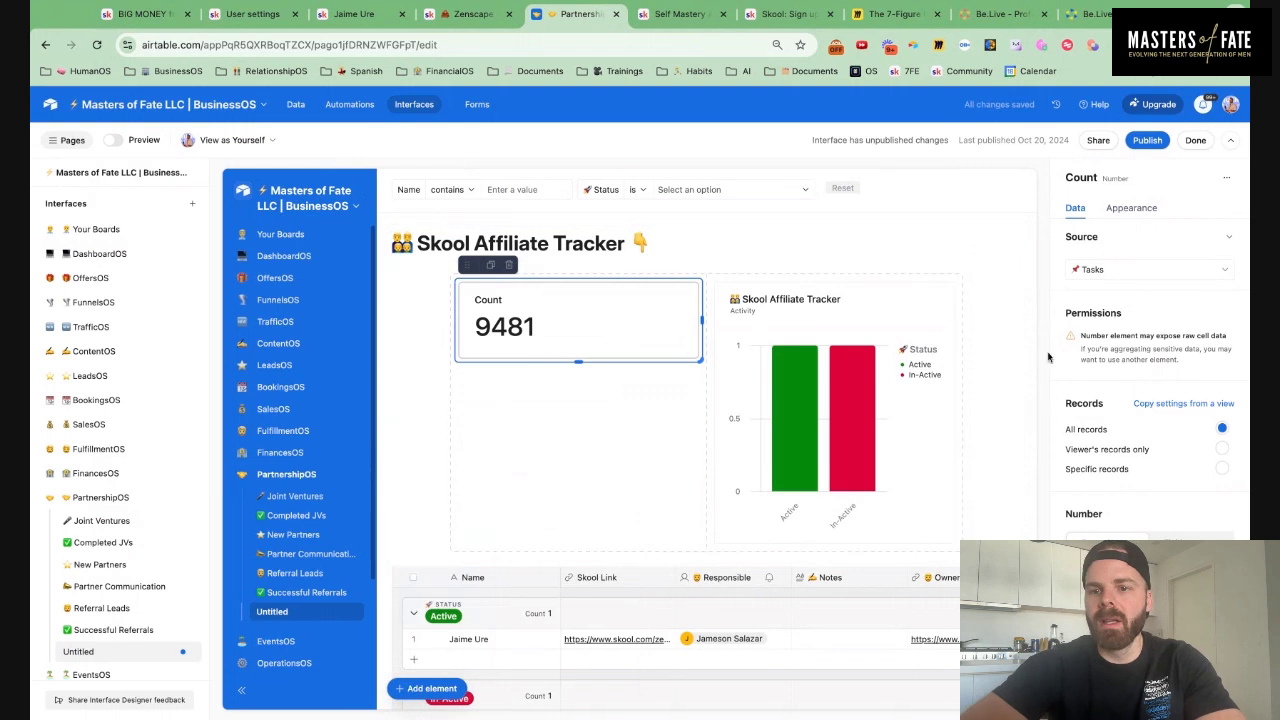
Make the card narrower and light green, titled '✅ Active Affiliates'
drag(702, 322, 617, 322)
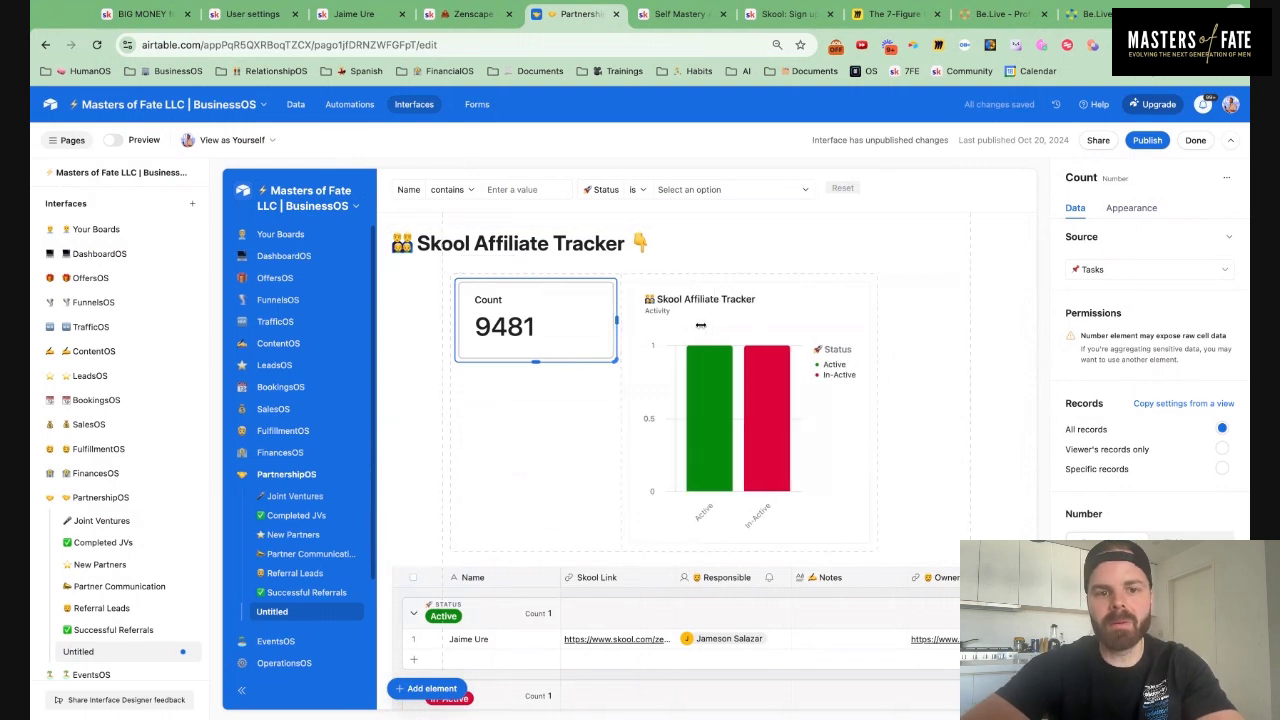
click(1150, 212)
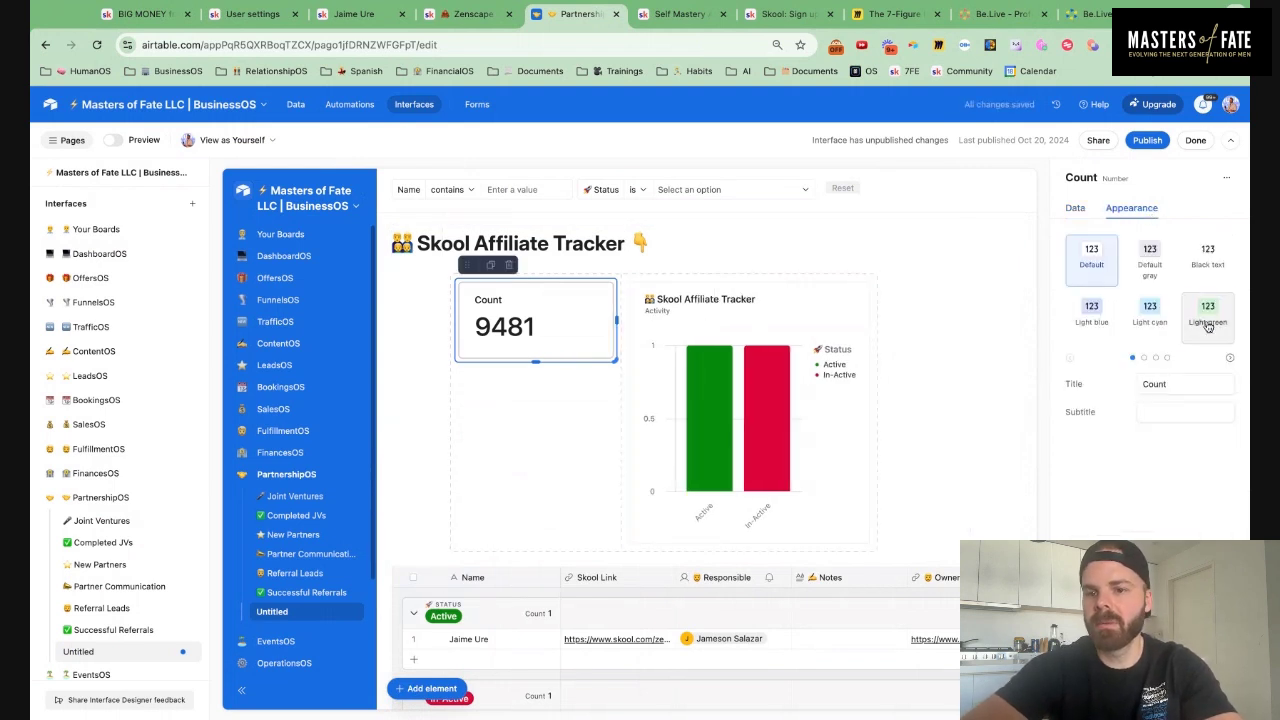
click(1206, 318)
double_click(1180, 384)
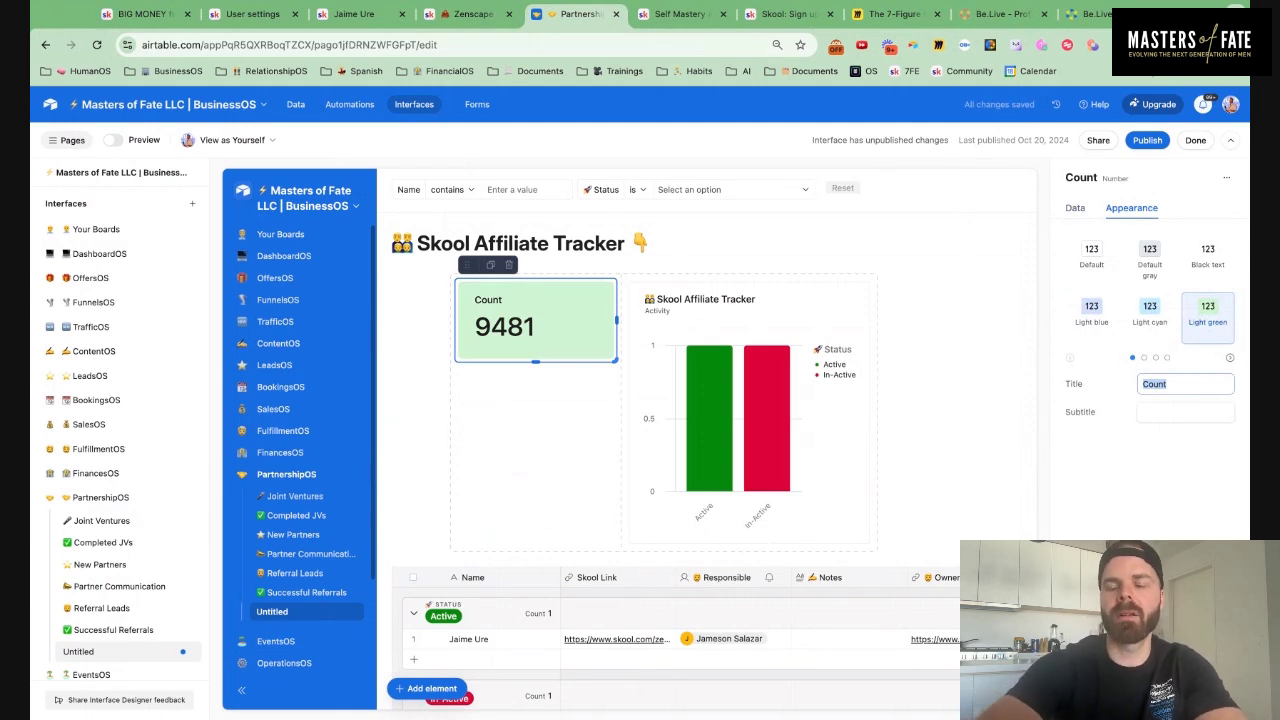
text(✅)
text(ACt)
key(BackSpace)
key(BackSpace)
text(ctive )
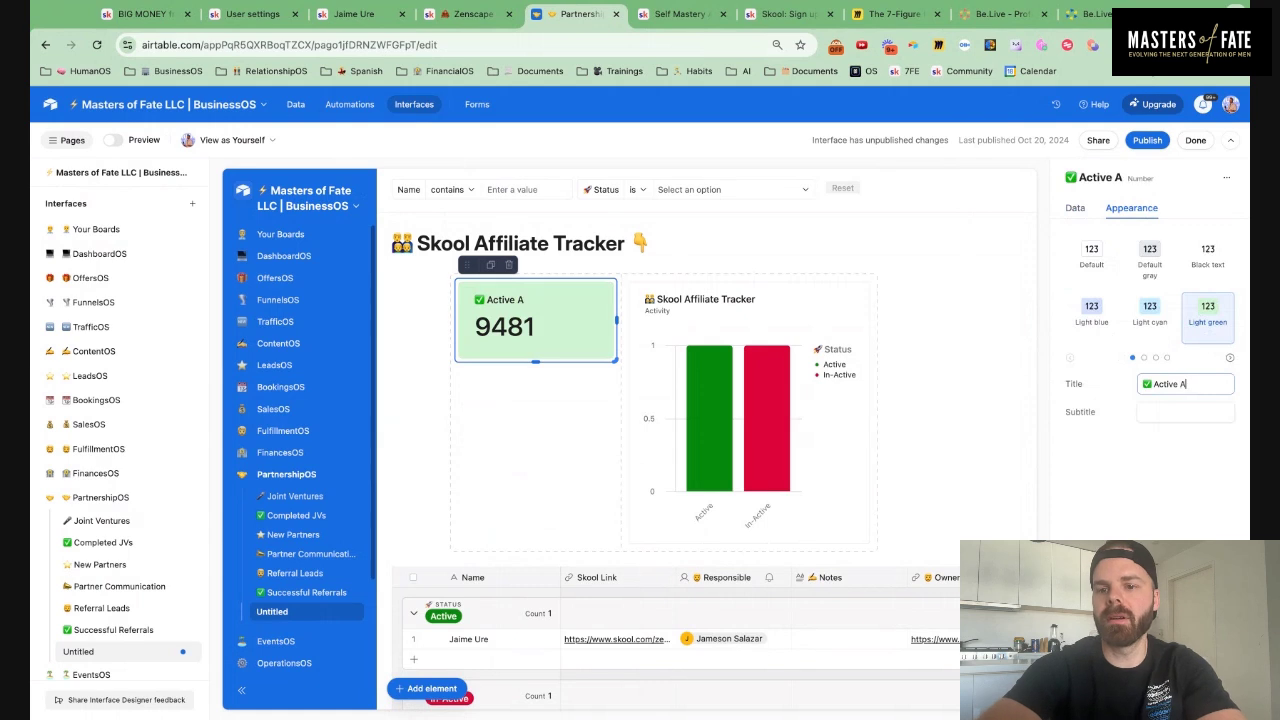
text(Affiliates)
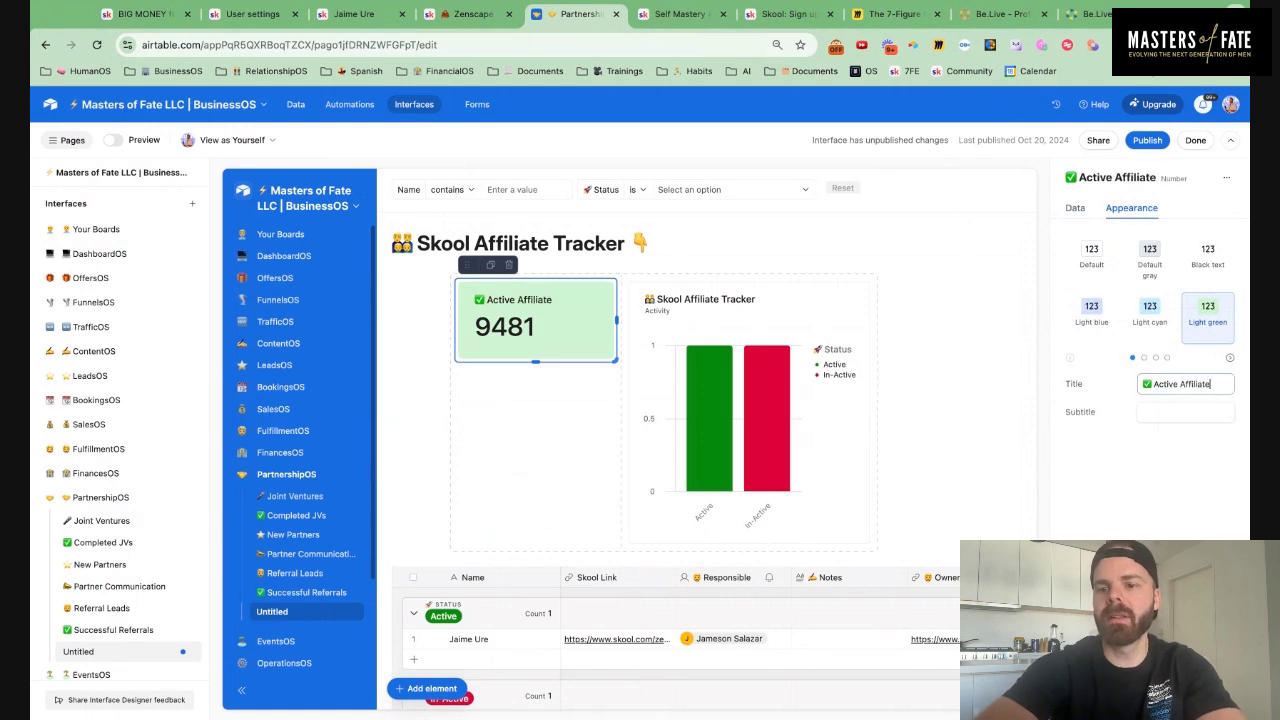
Use the Affiliate Tracker table as the card's data source
click(1076, 218)
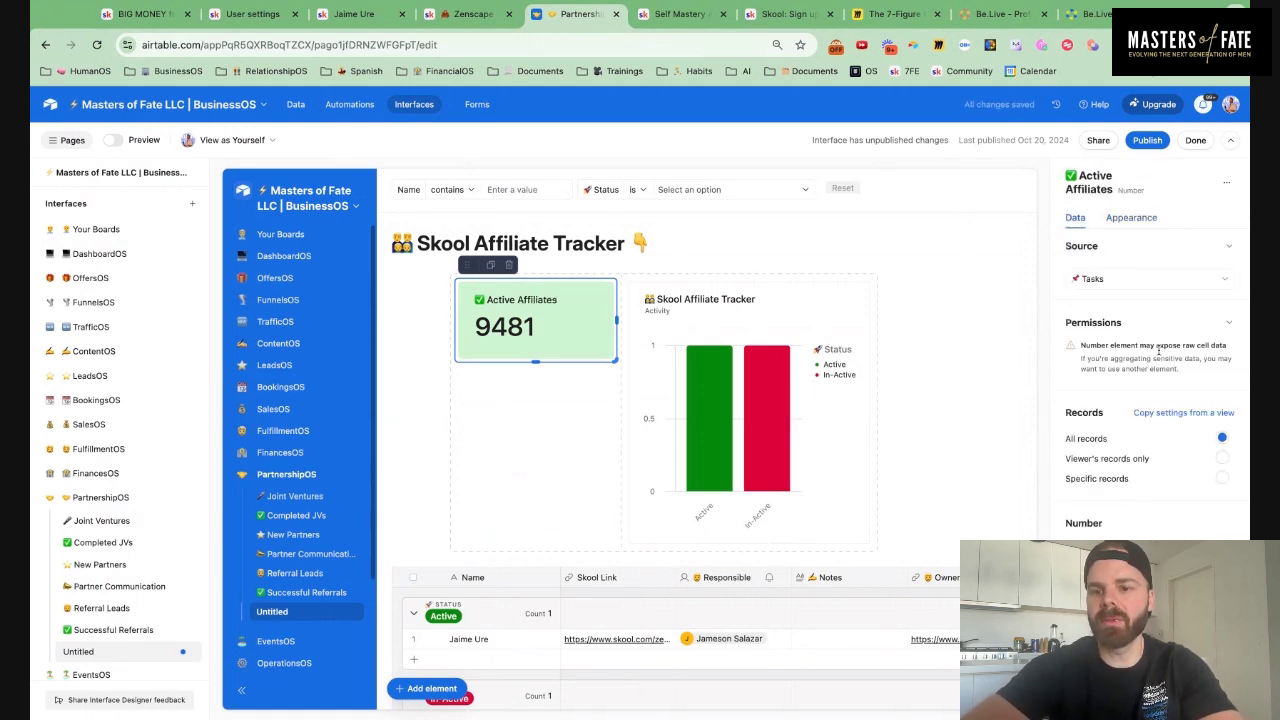
click(1136, 285)
scroll(1140, 380, down, 10)
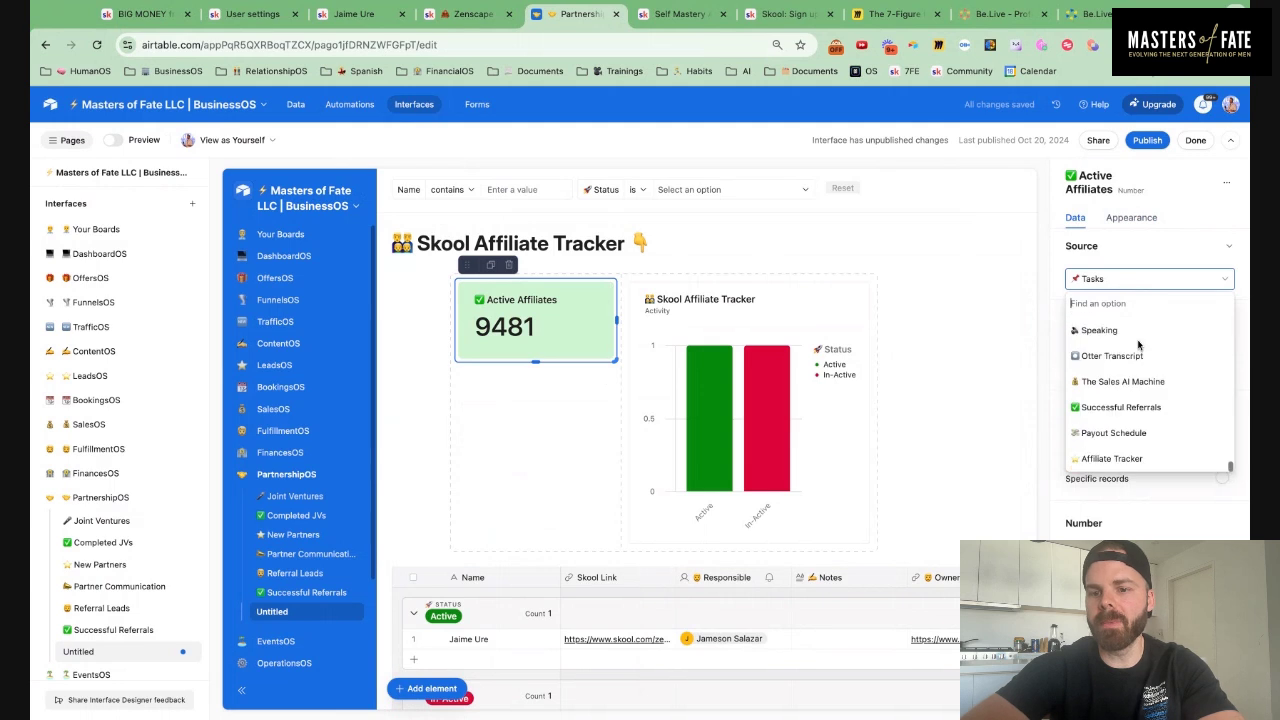
click(1122, 456)
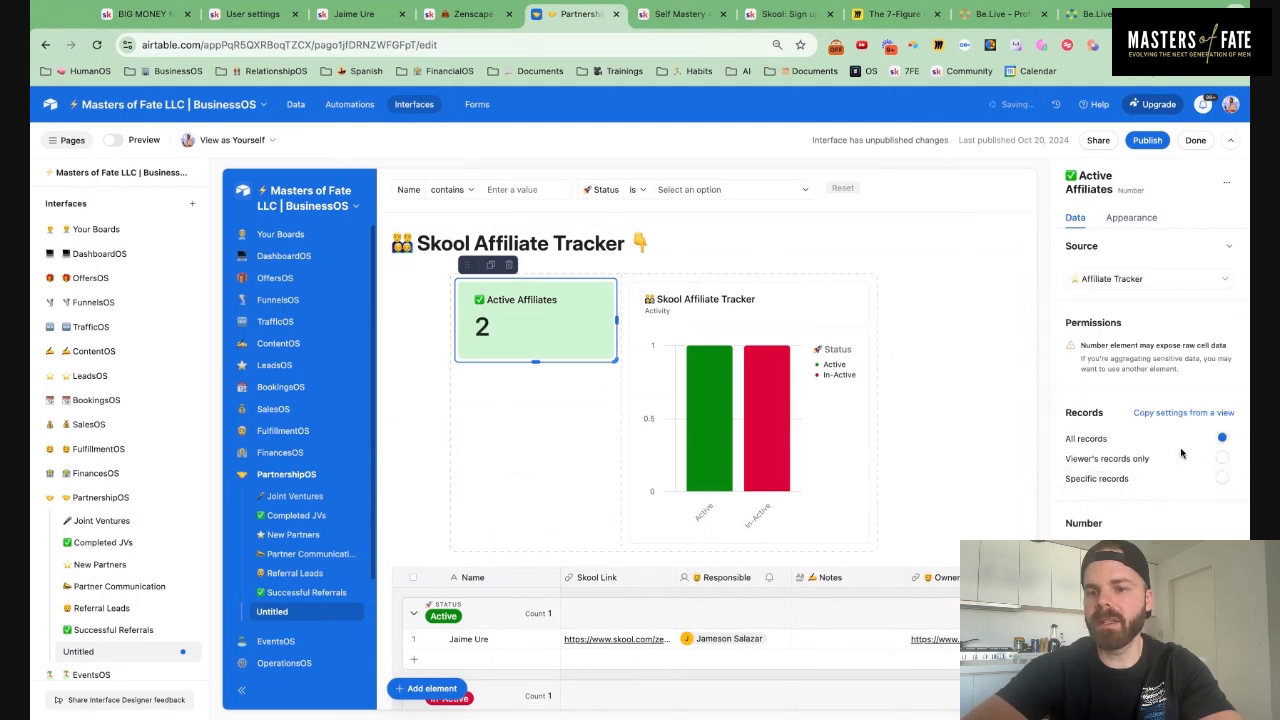
Limit the card to records where Status is Active, then duplicate the card
click(1222, 479)
click(782, 535)
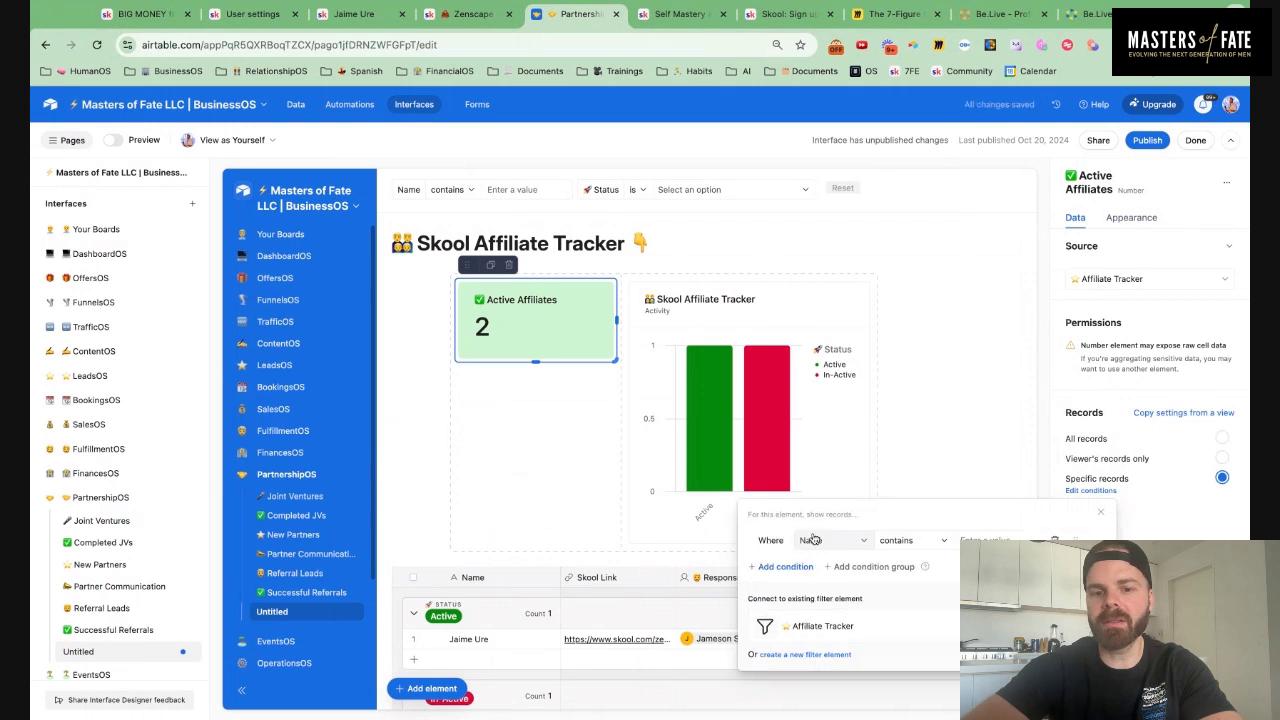
click(830, 540)
scroll(870, 423, down, 3)
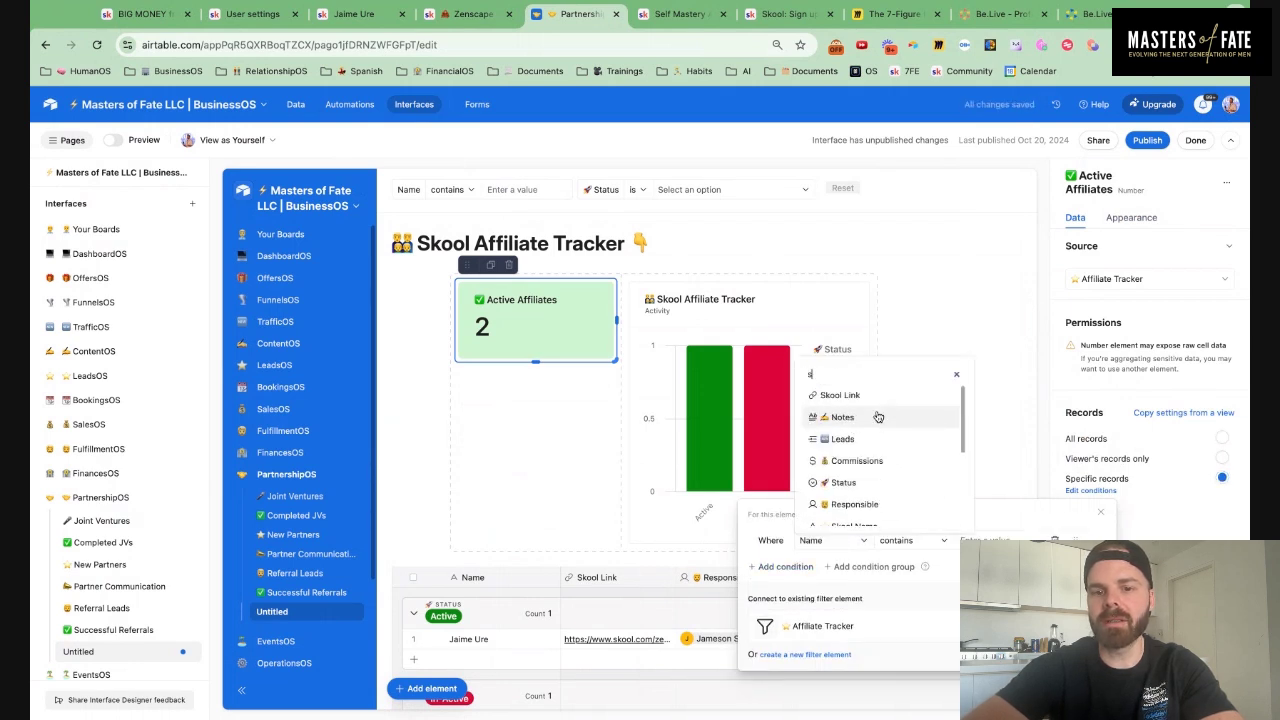
text(stat)
click(845, 493)
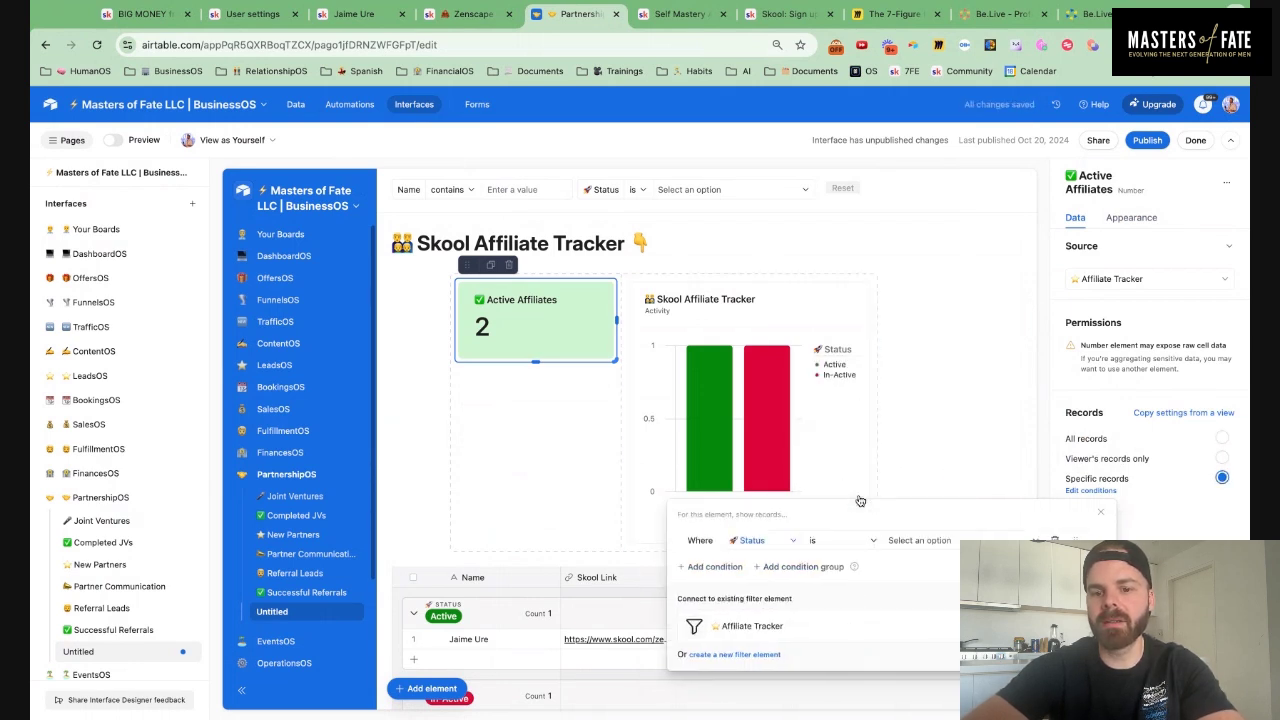
click(940, 541)
click(914, 617)
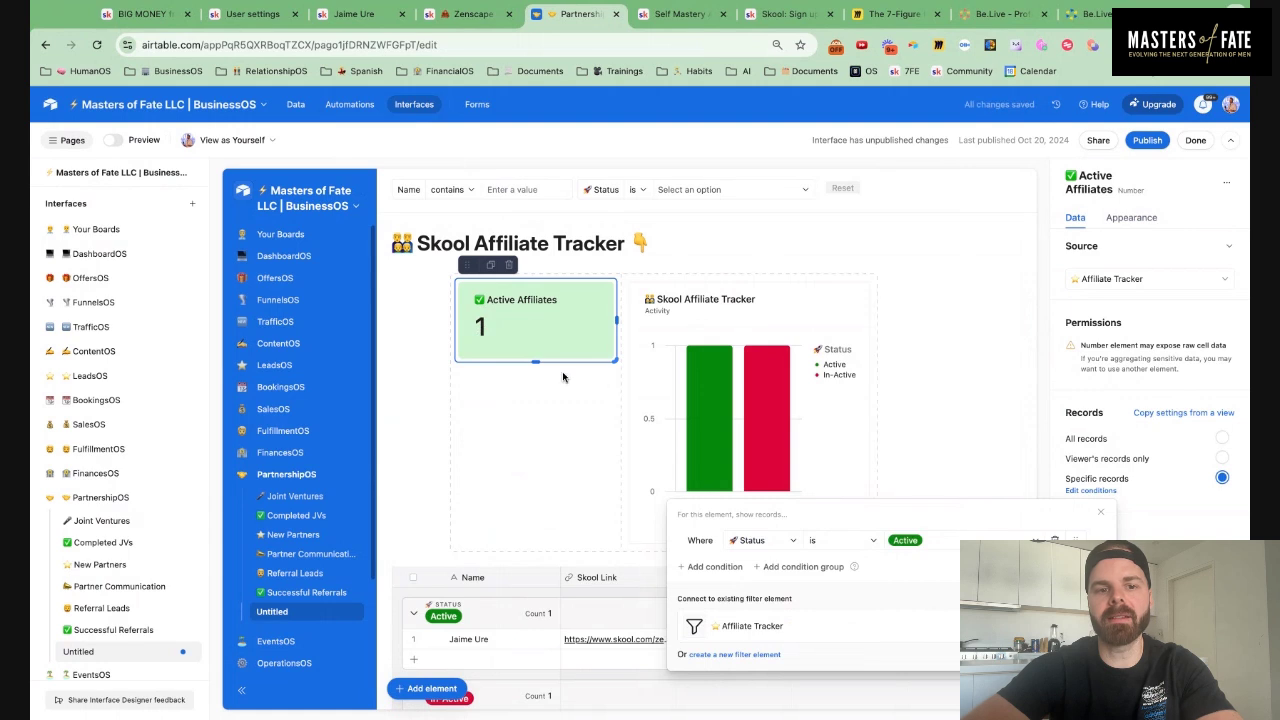
click(490, 267)
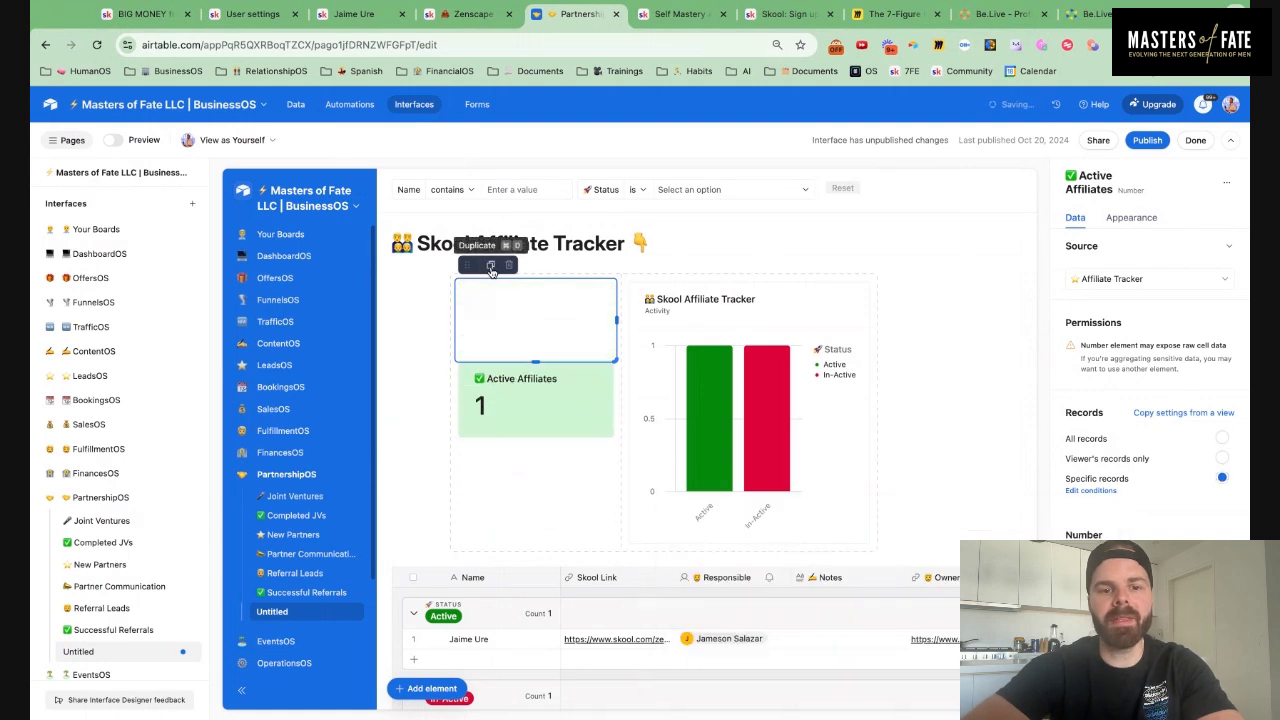
Retitle the copied card '💰 Skool Commissions' and add the subtitle 'Per Month'
click(1140, 218)
triple_click(1226, 393)
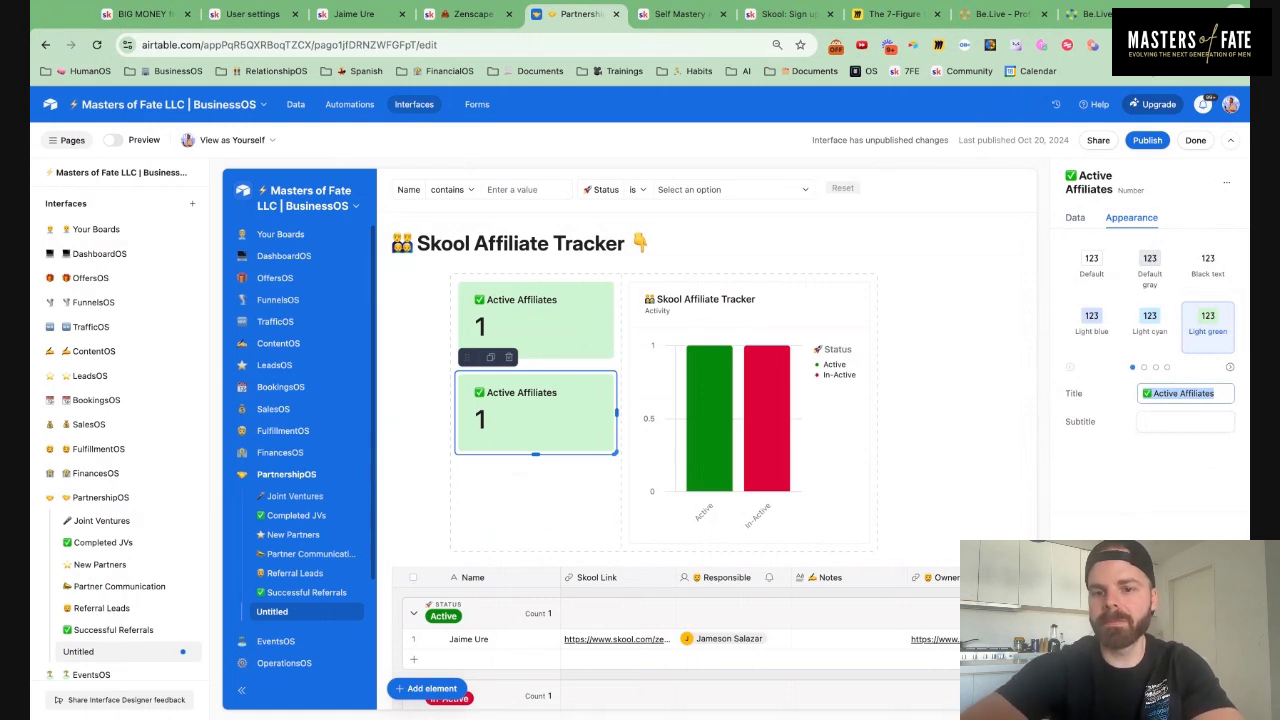
text(💰)
key(BackSpace)
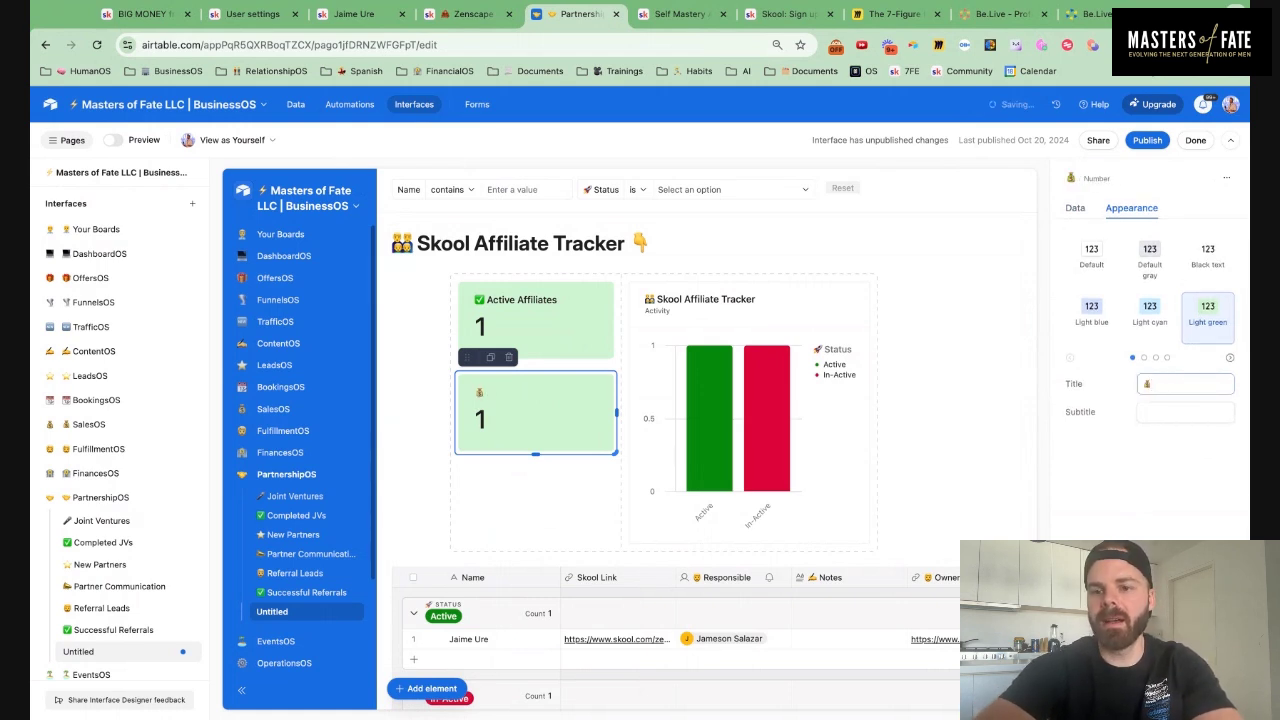
text(Commissi)
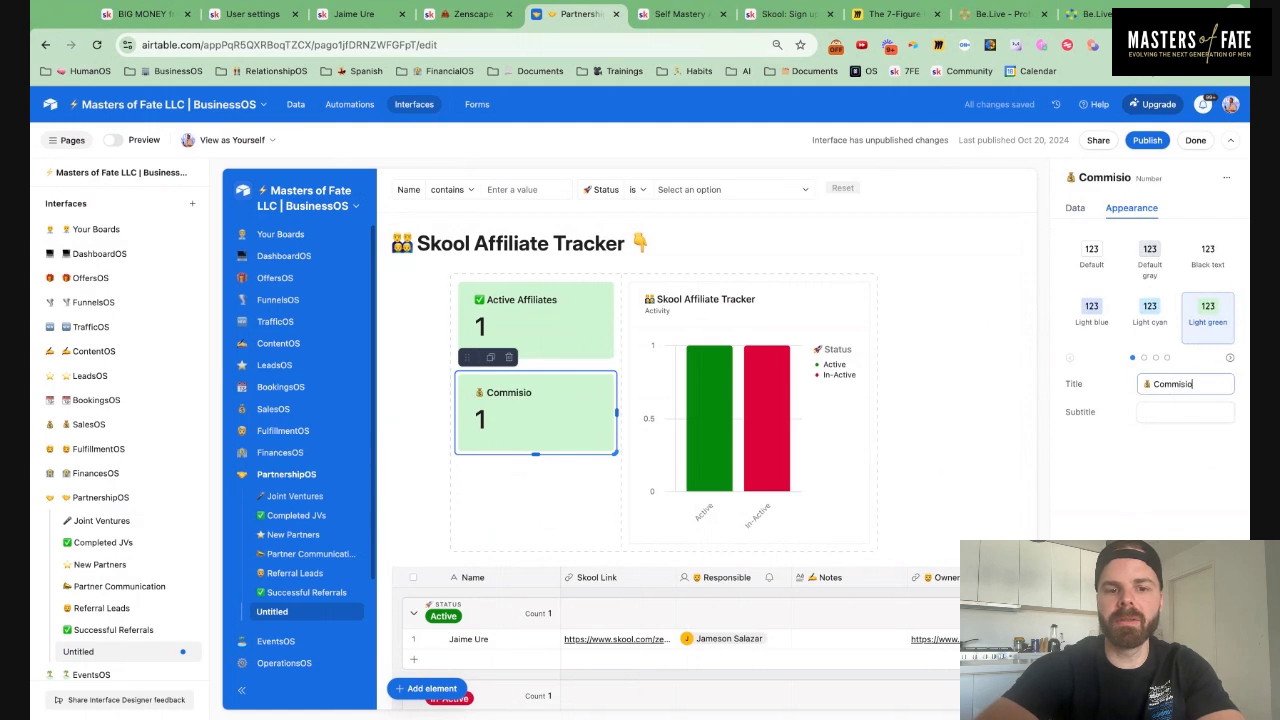
text(ons Per Month)
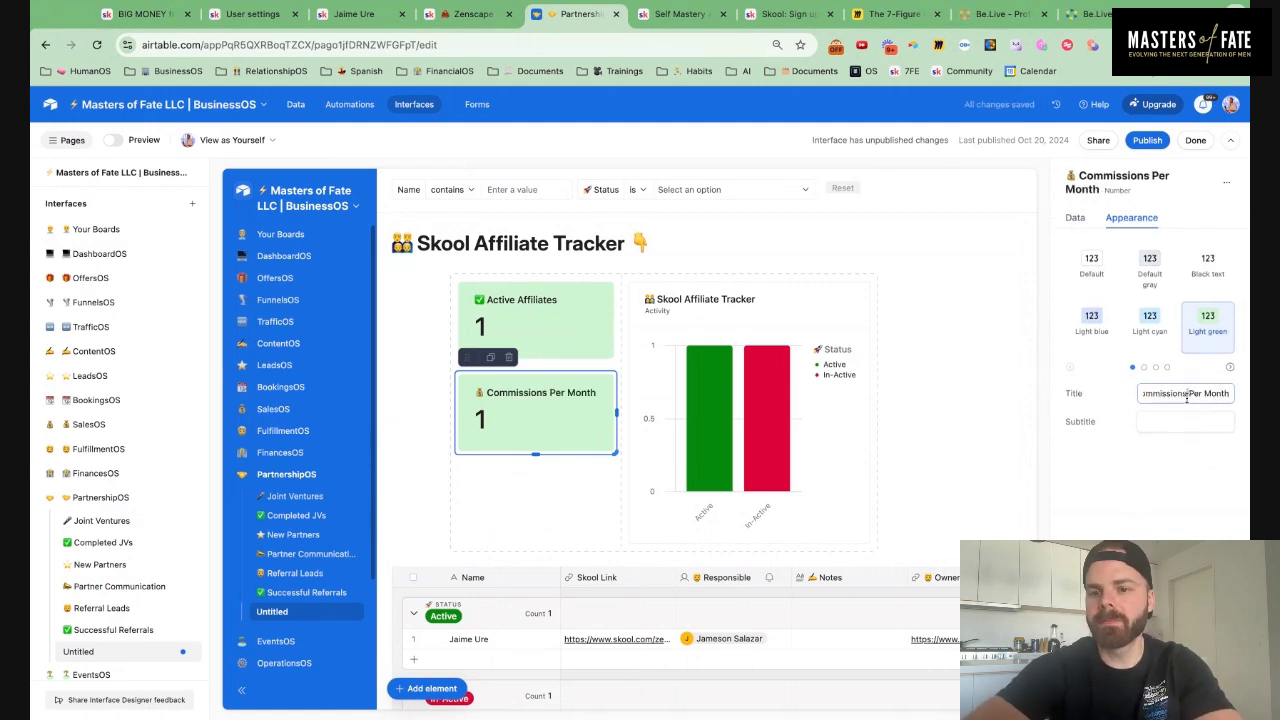
drag(1184, 394, 1232, 394)
key(BackSpace)
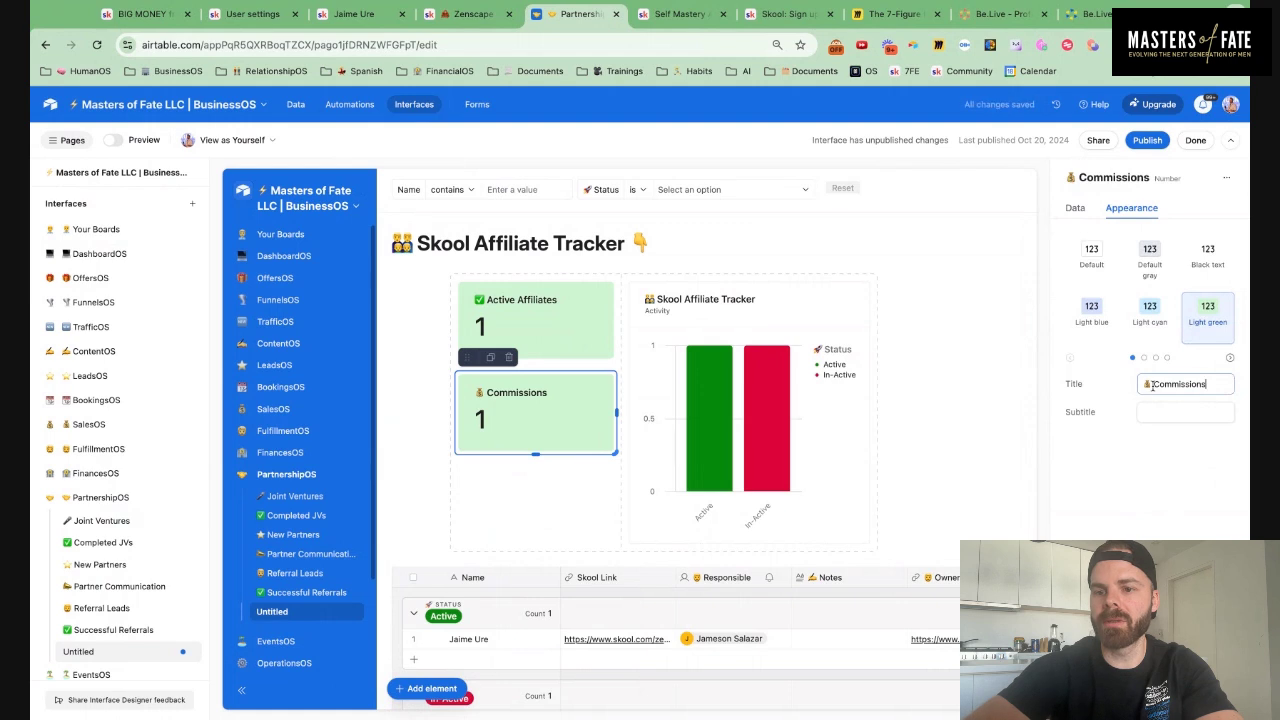
text(Skool)
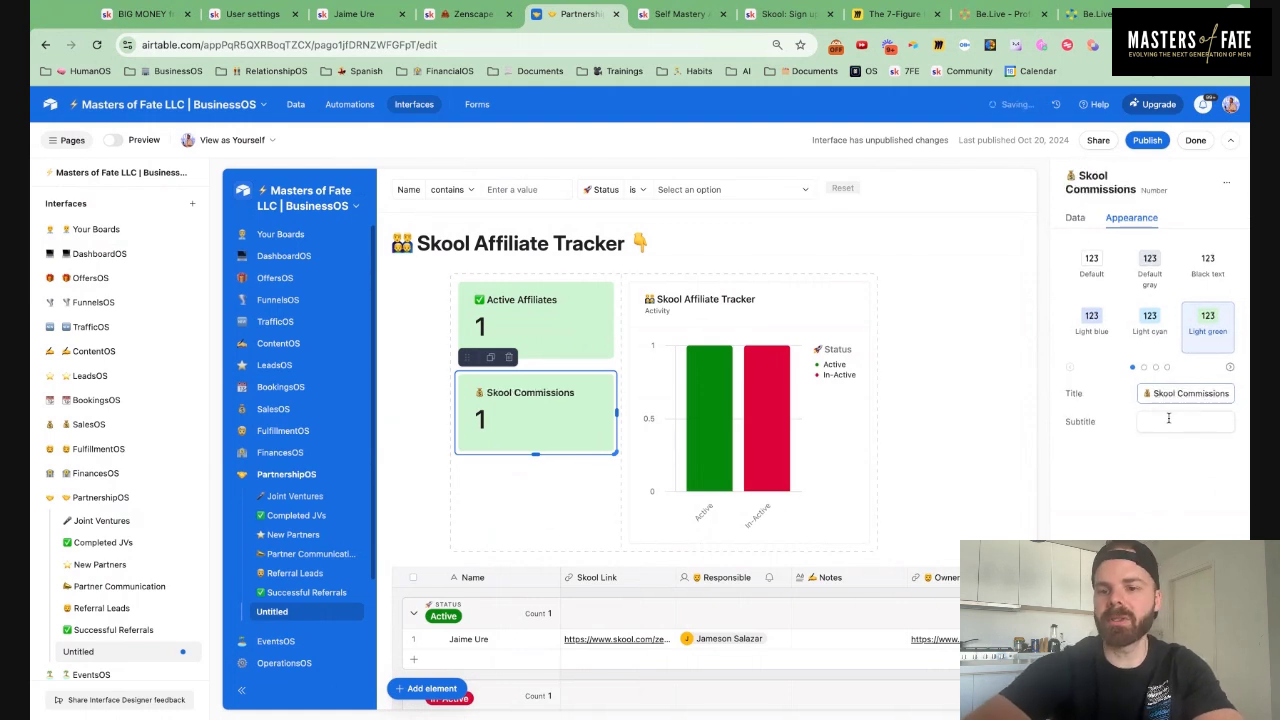
click(1168, 421)
text(Per Month)
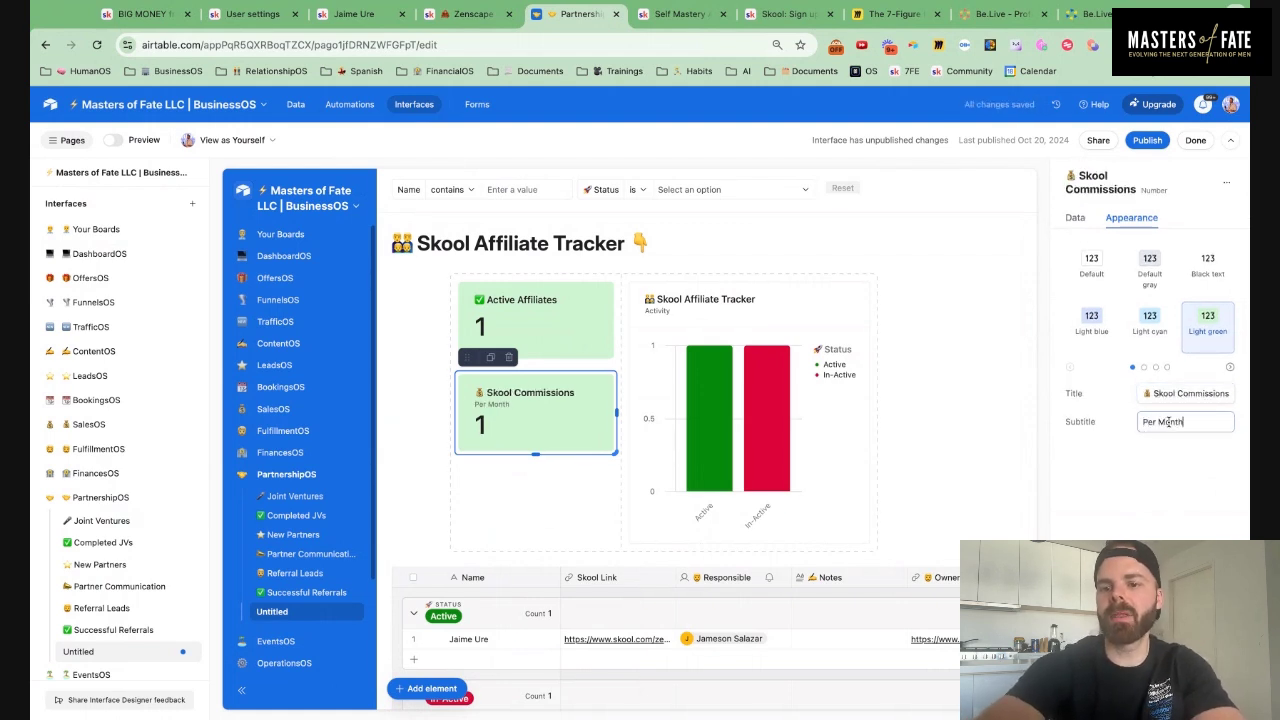
Make the card total the Commissions field and review its Active-status filter conditions
click(1075, 217)
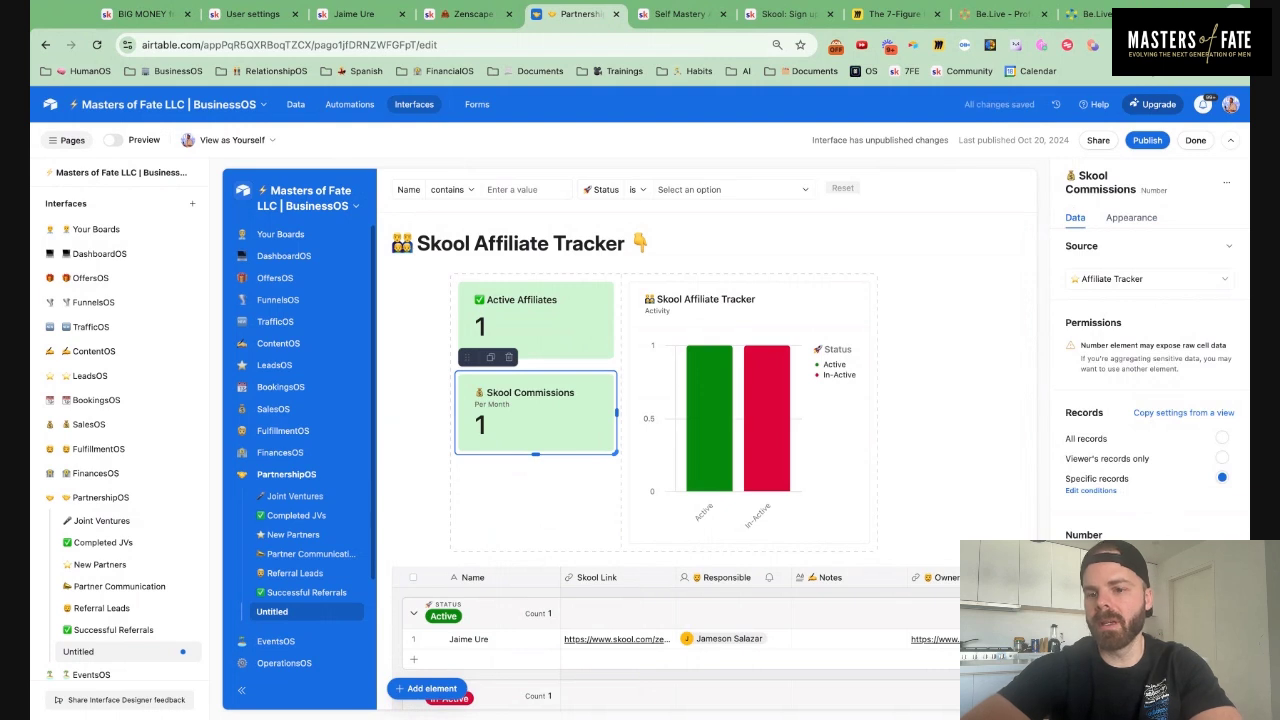
click(1150, 560)
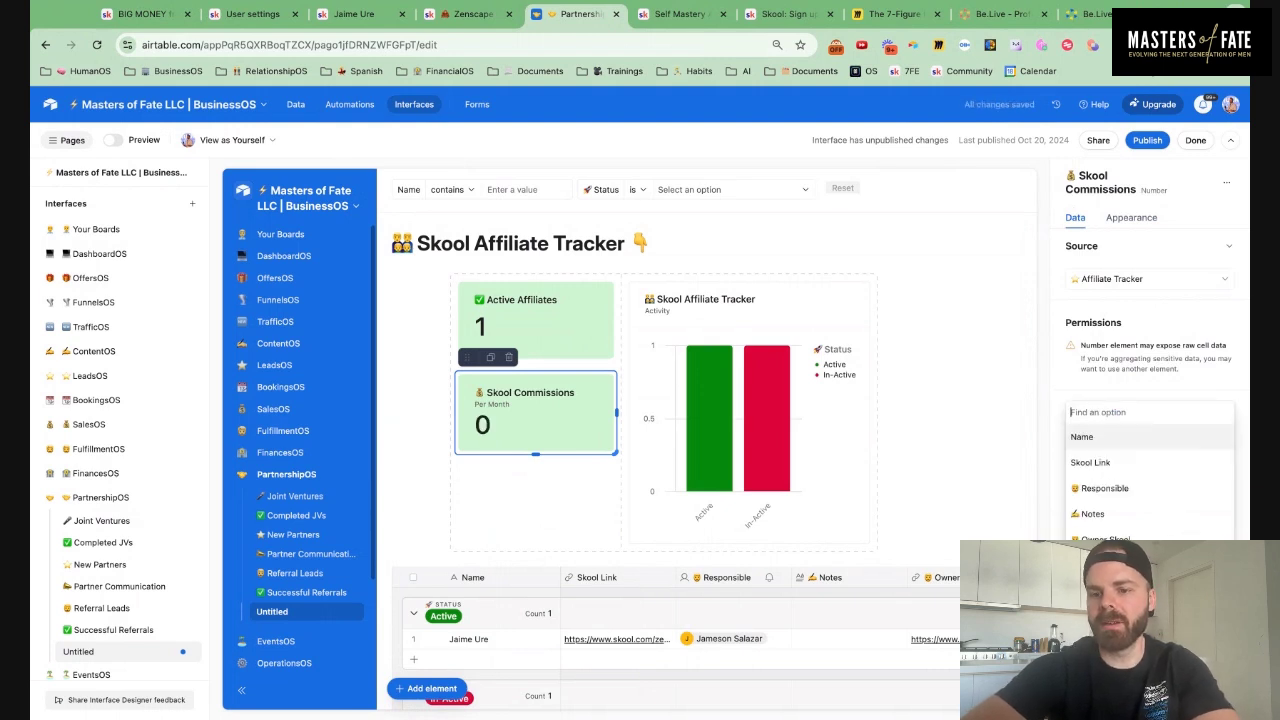
scroll(1156, 505, down, 3)
scroll(1156, 505, up, 3)
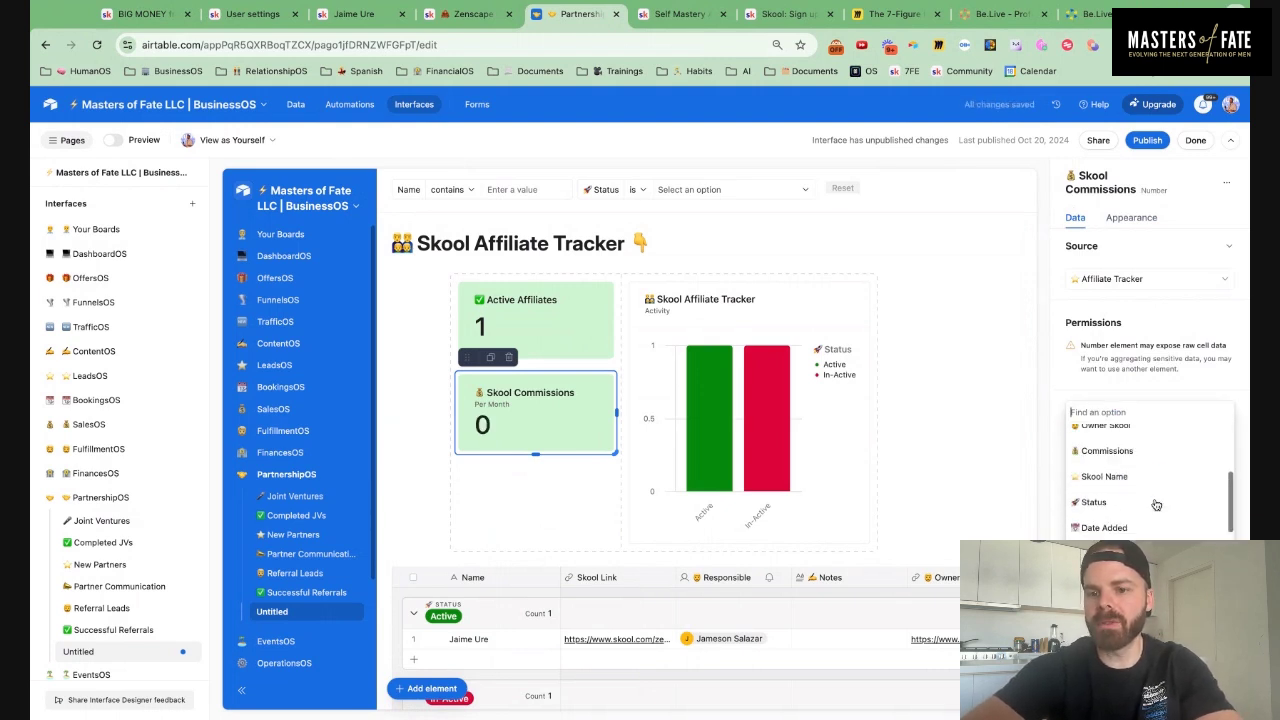
click(1145, 466)
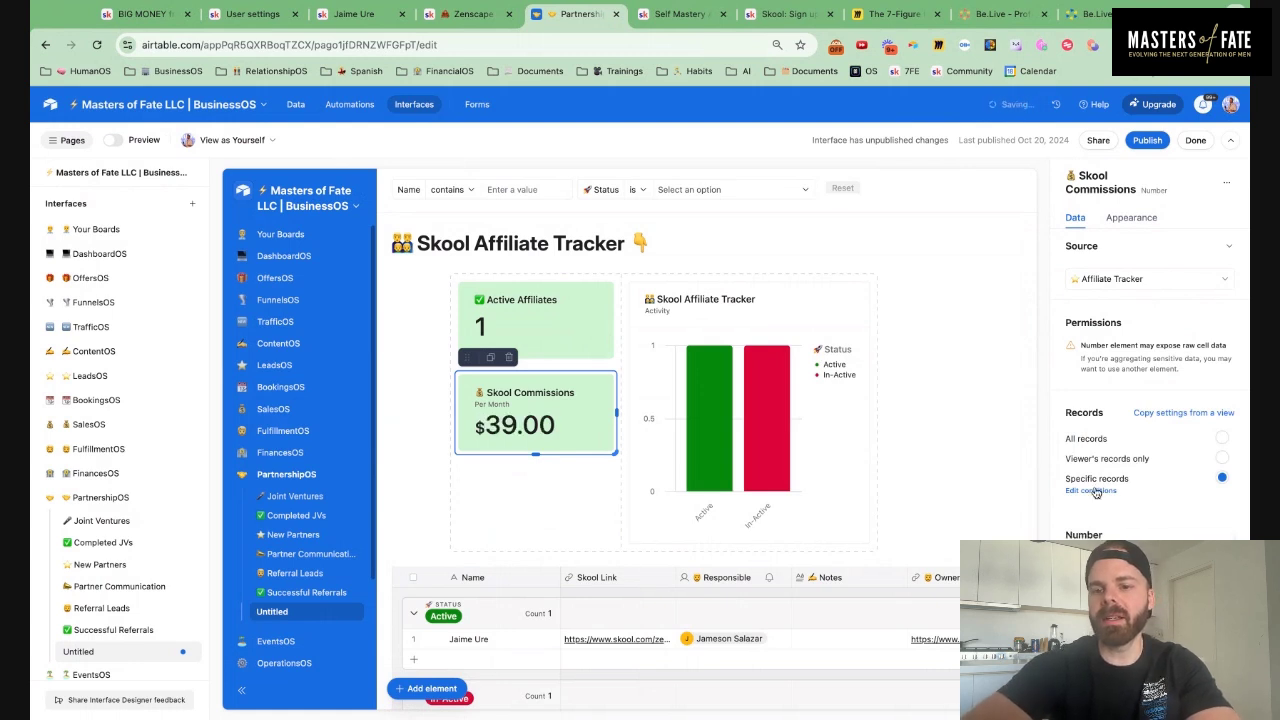
click(1093, 491)
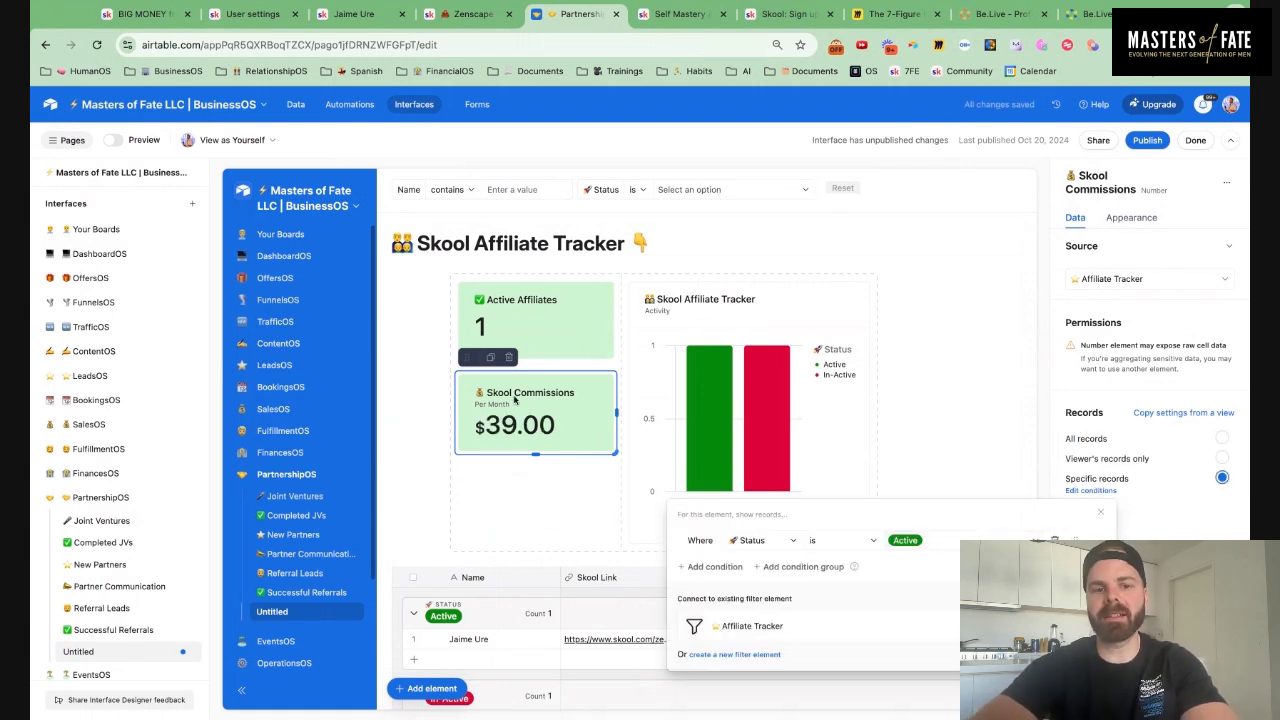
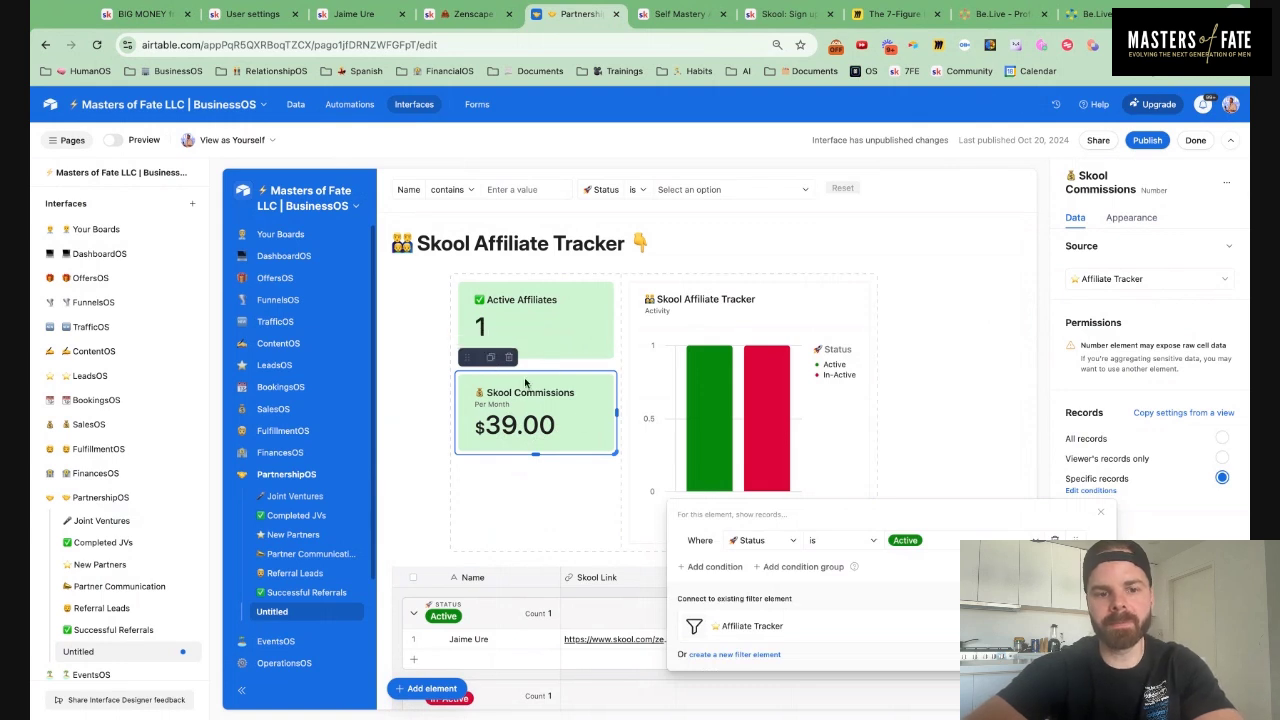
Stack Skool Commissions top-left with Active Affiliates beneath it, then duplicate Active Affiliates
drag(470, 358, 466, 354)
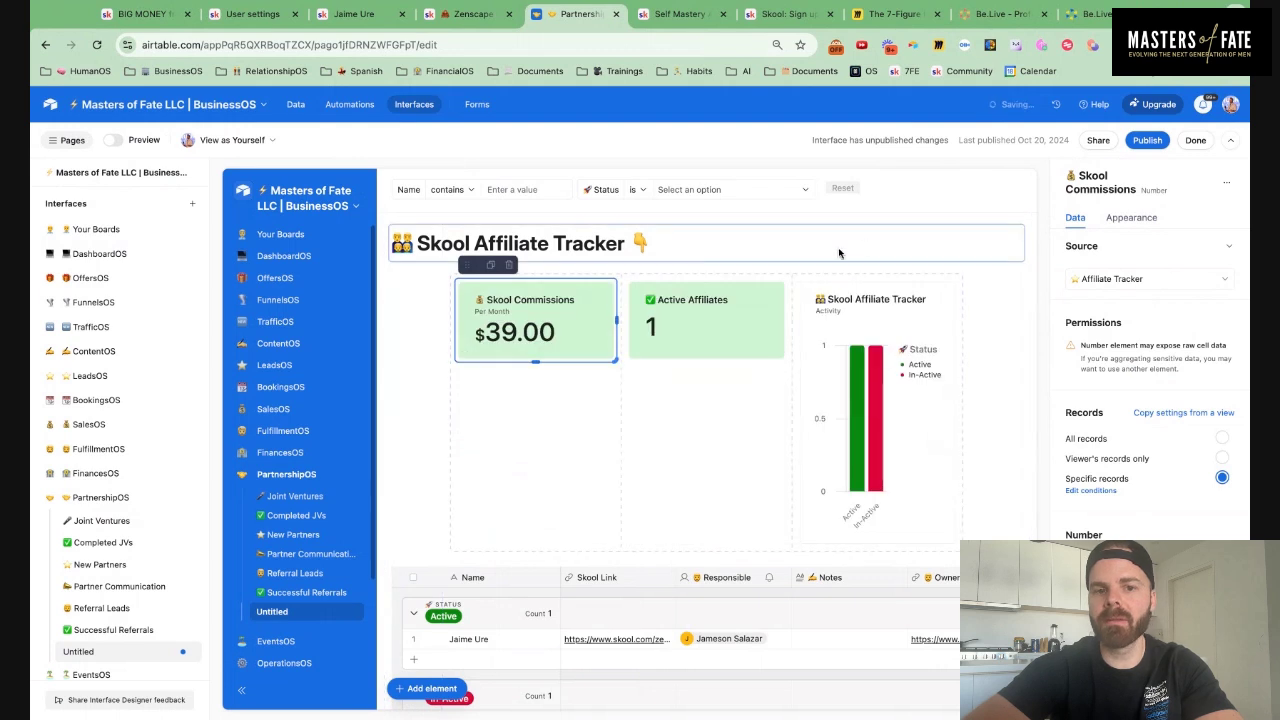
click(665, 305)
drag(638, 268, 592, 409)
click(490, 358)
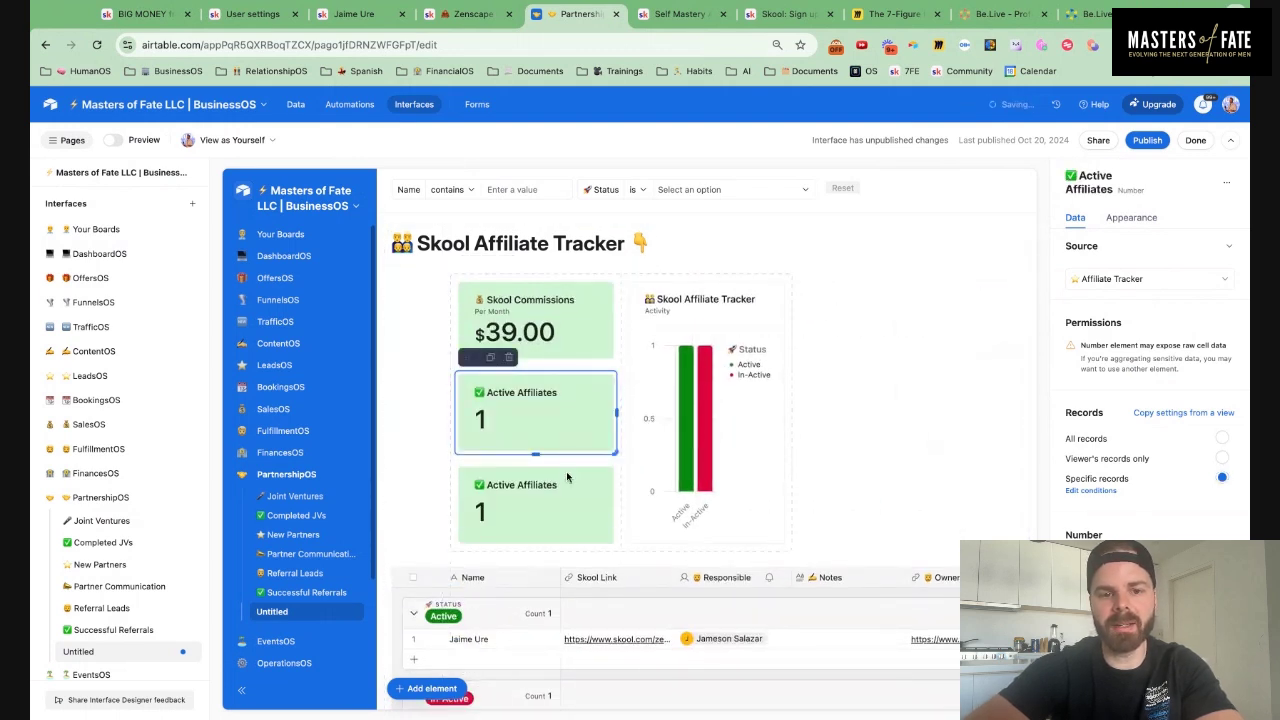
Retitle the copied card '👯 Total Skool' with subtitle 'Affiliate Sign Ups'
click(1143, 218)
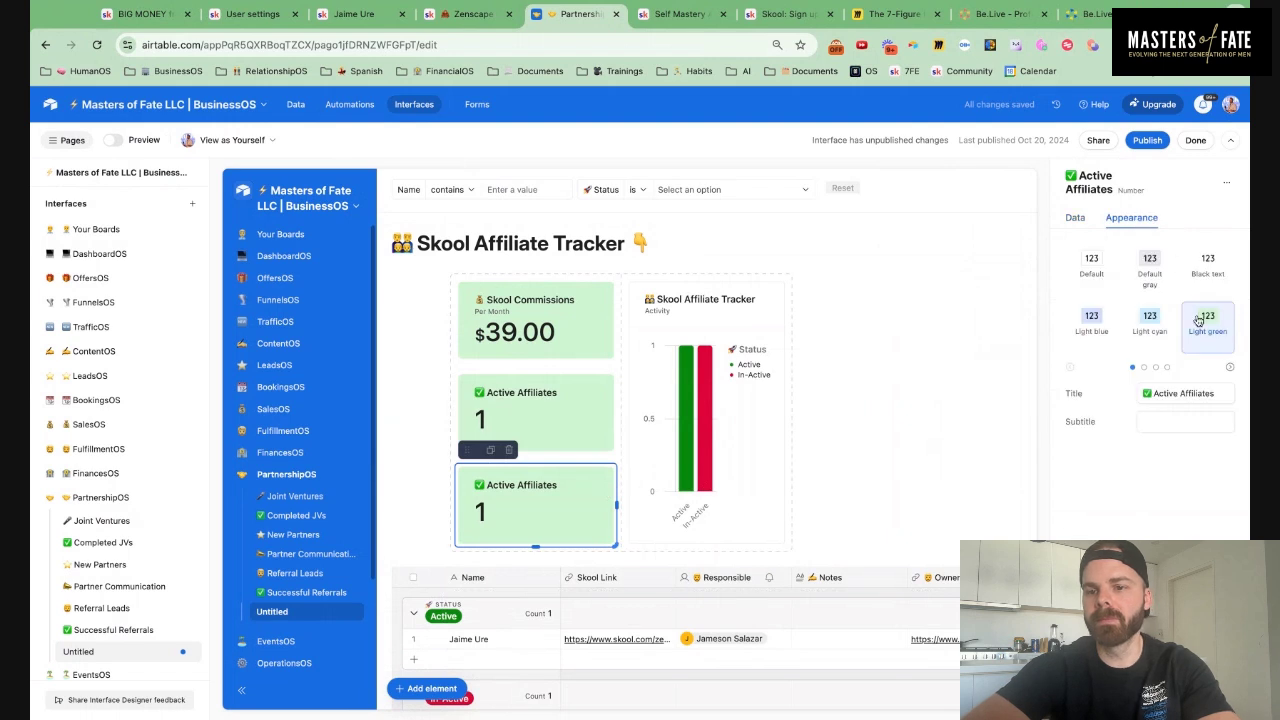
triple_click(1218, 396)
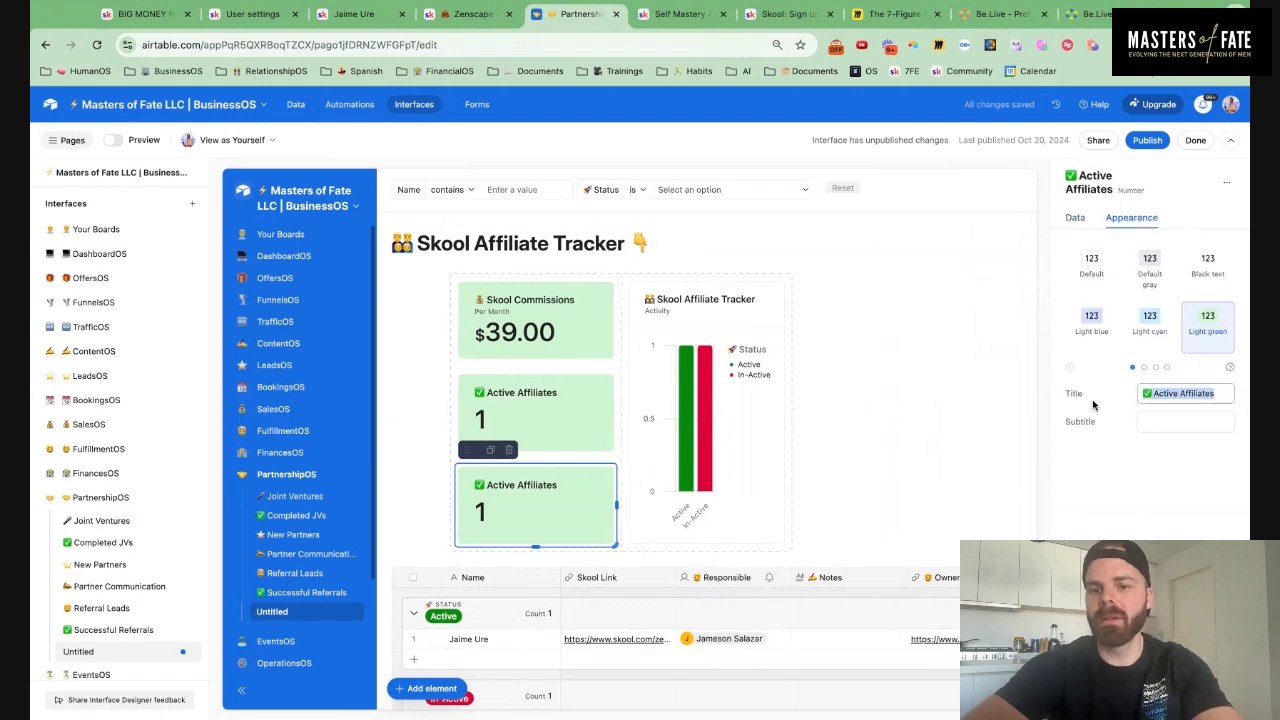
text(👯)
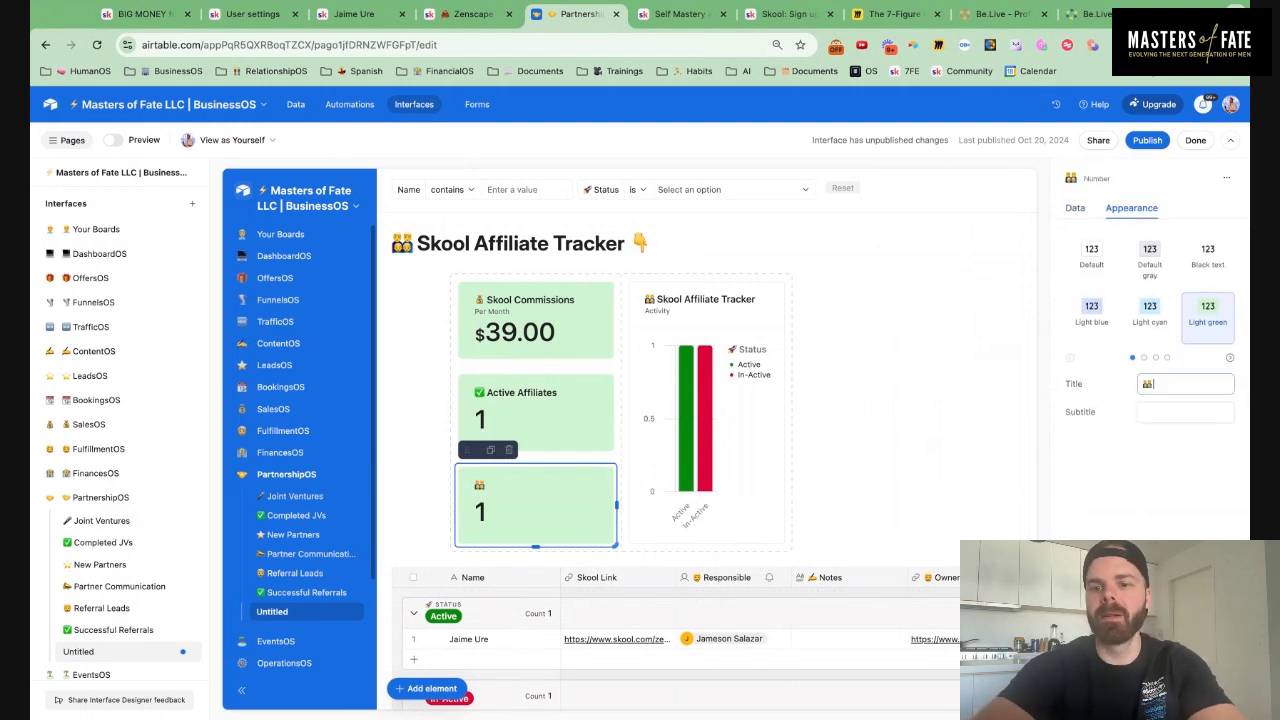
text( Total Skool AFfi)
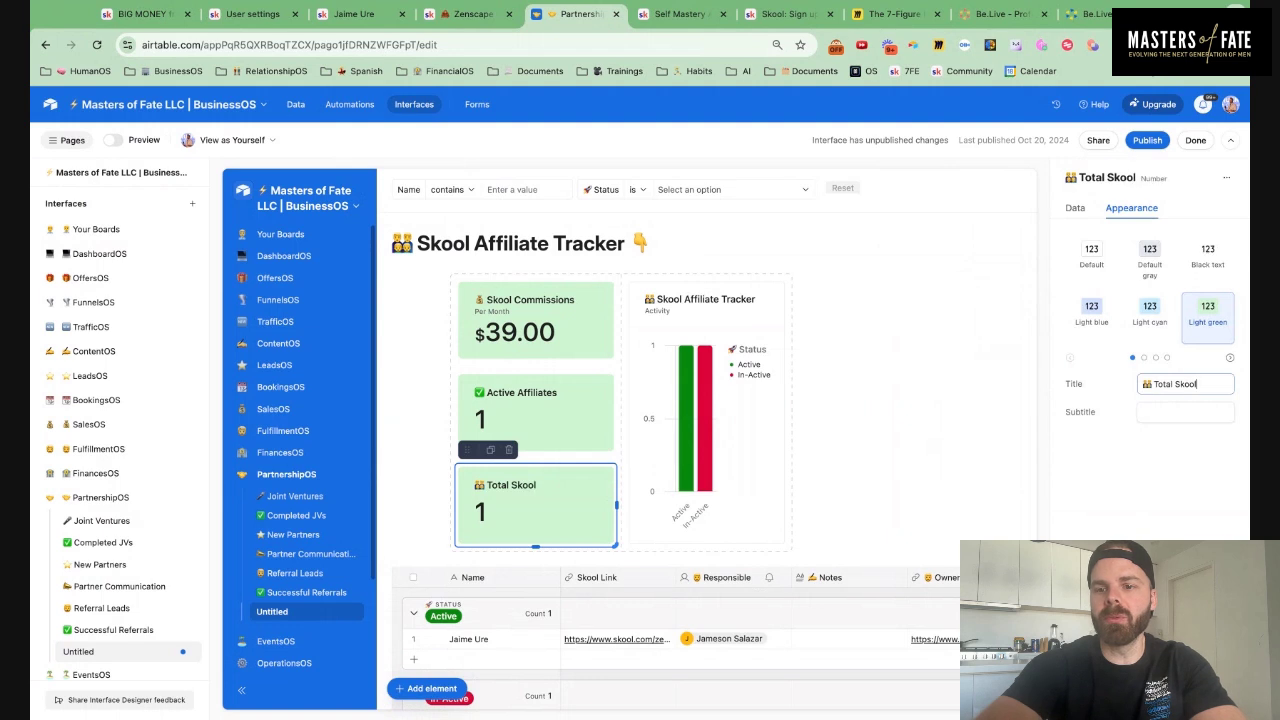
key(BackSpace)
key(BackSpace)
key(BackSpace)
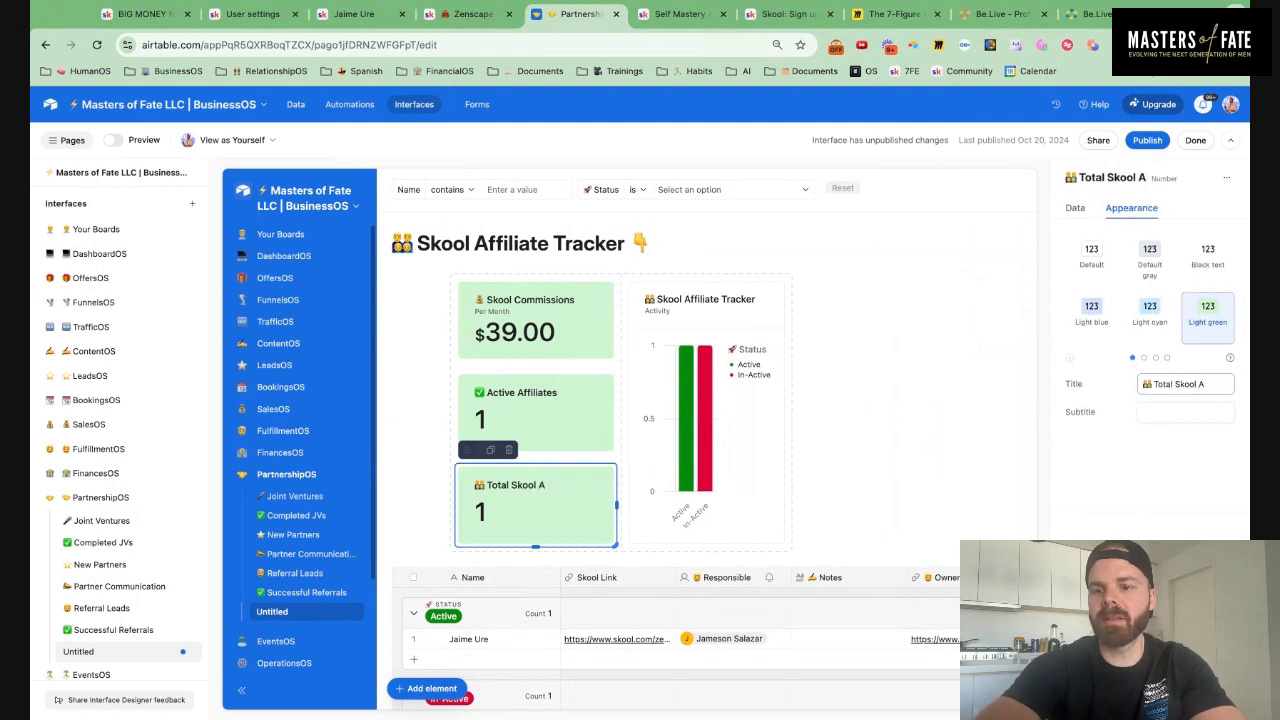
click(1166, 418)
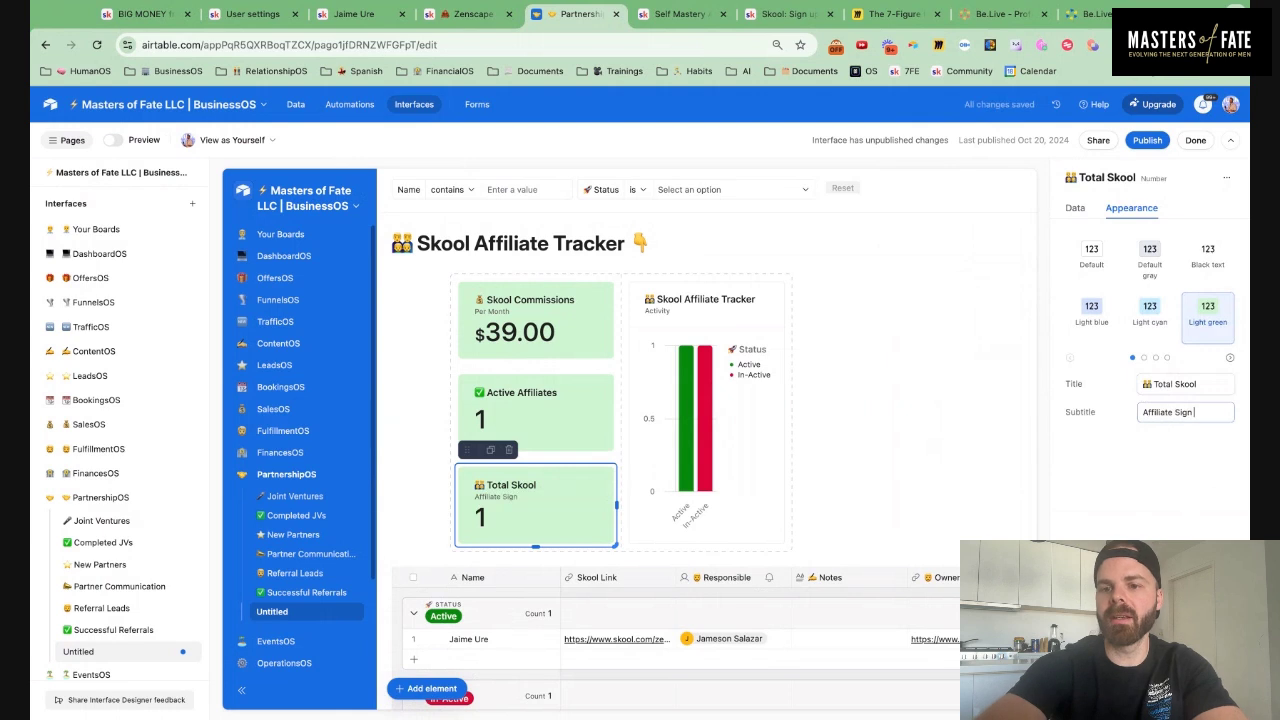
text(Affiliate Sign Up)
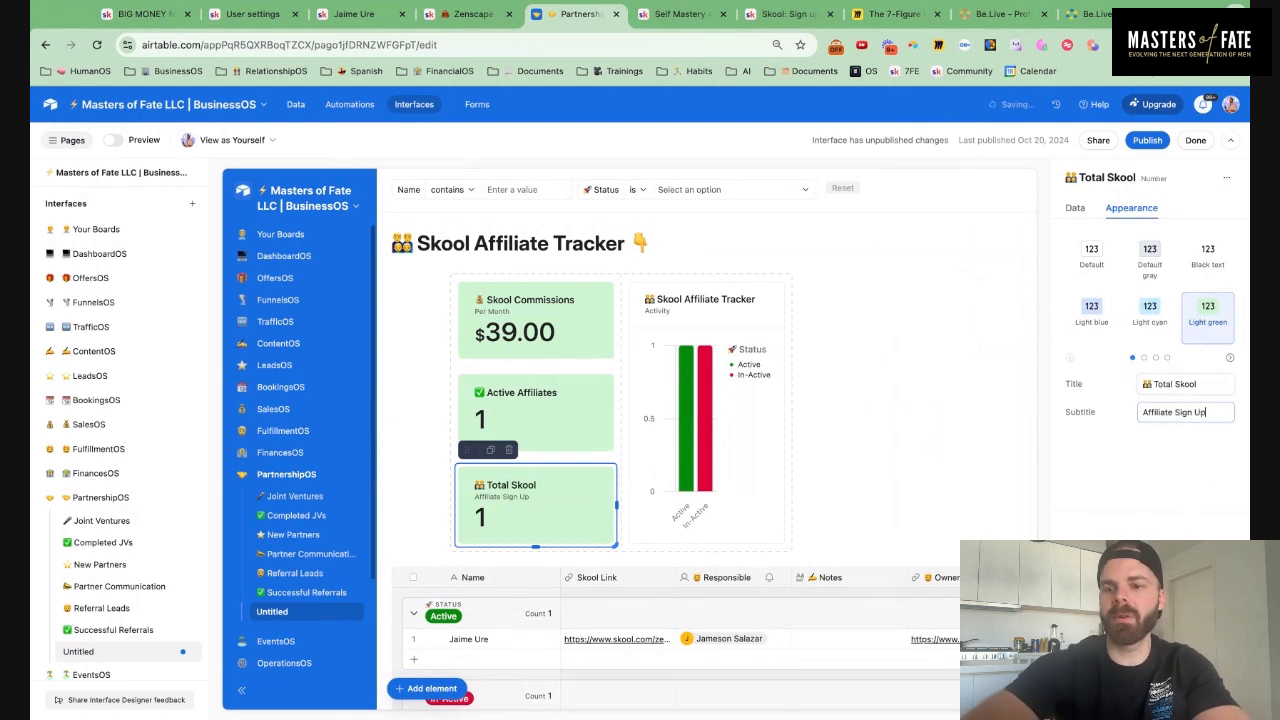
text(s)
Color the Total Skool card light blue and the Active Affiliates card light cyan
click(1150, 312)
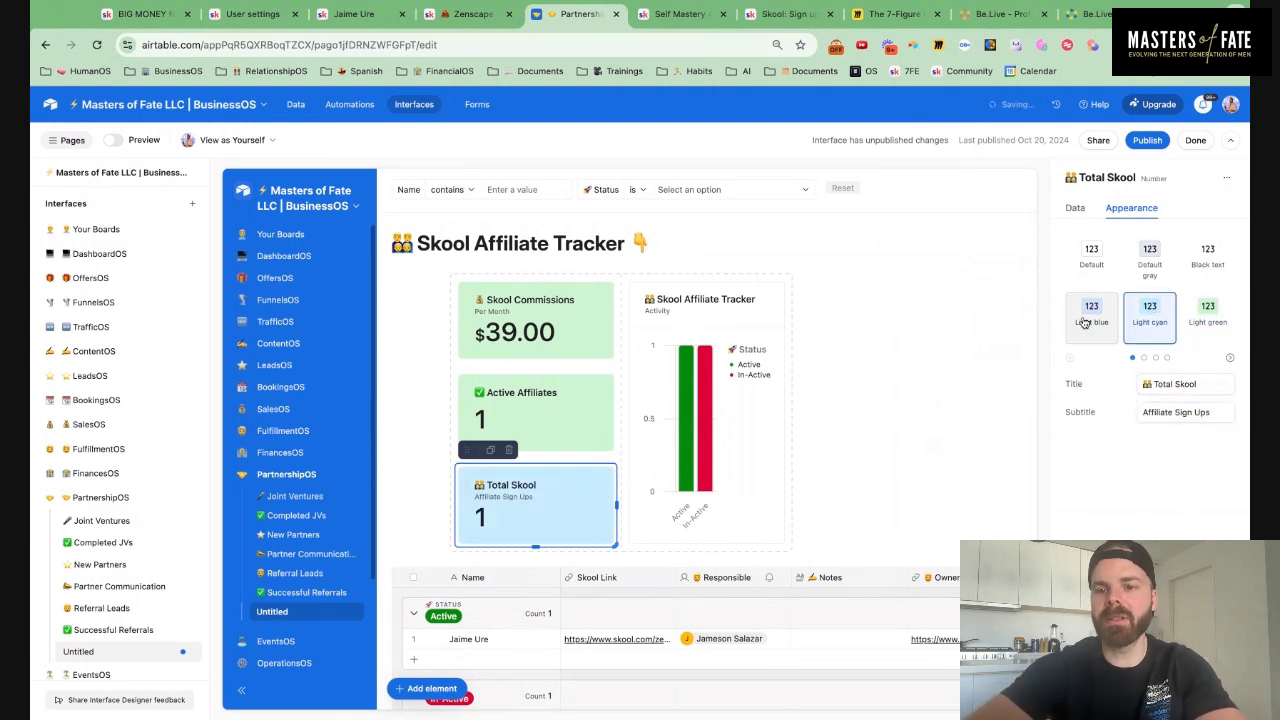
click(1085, 320)
click(535, 410)
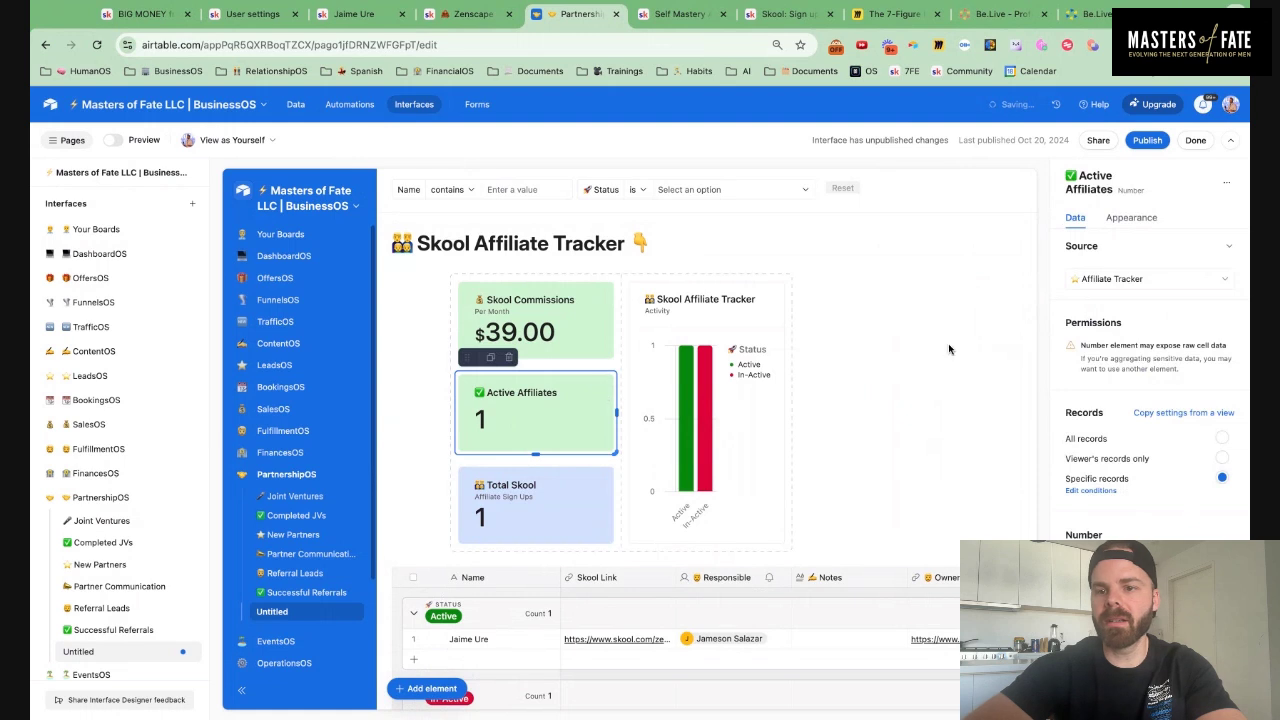
click(1131, 217)
click(1150, 322)
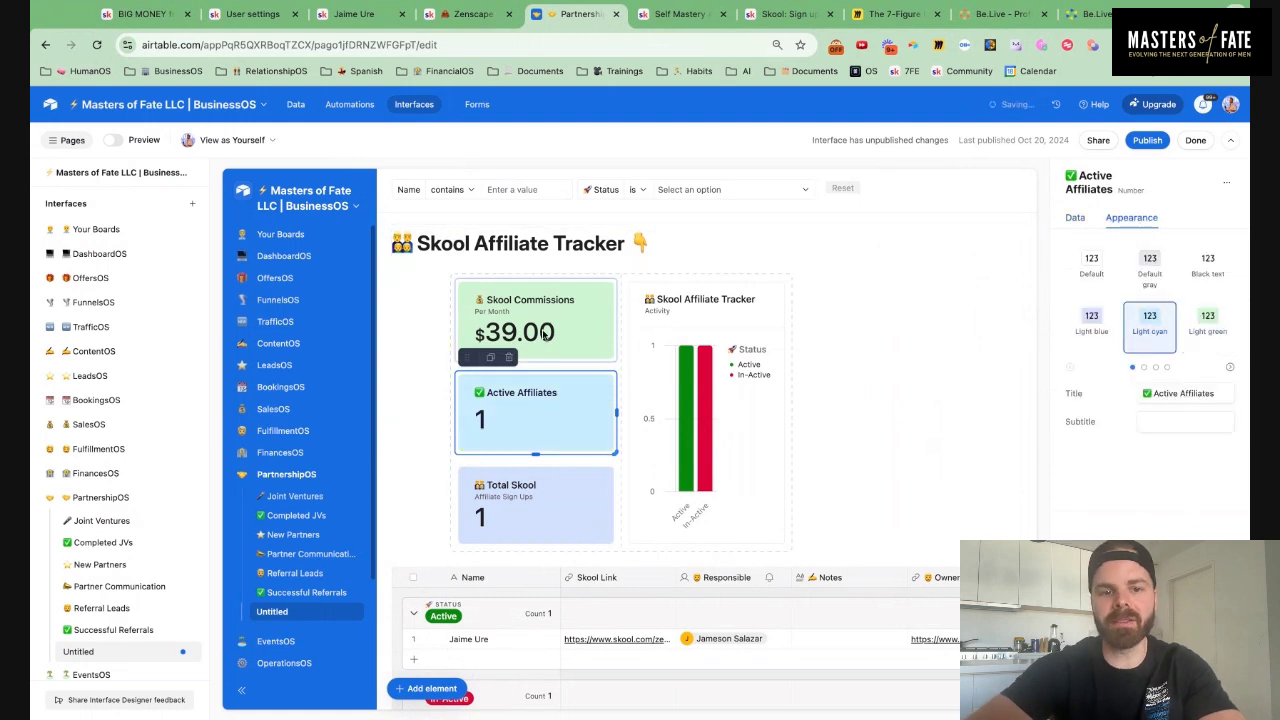
Review Total Skool's record conditions, then make the section wide and stretch the chart rightward
click(547, 518)
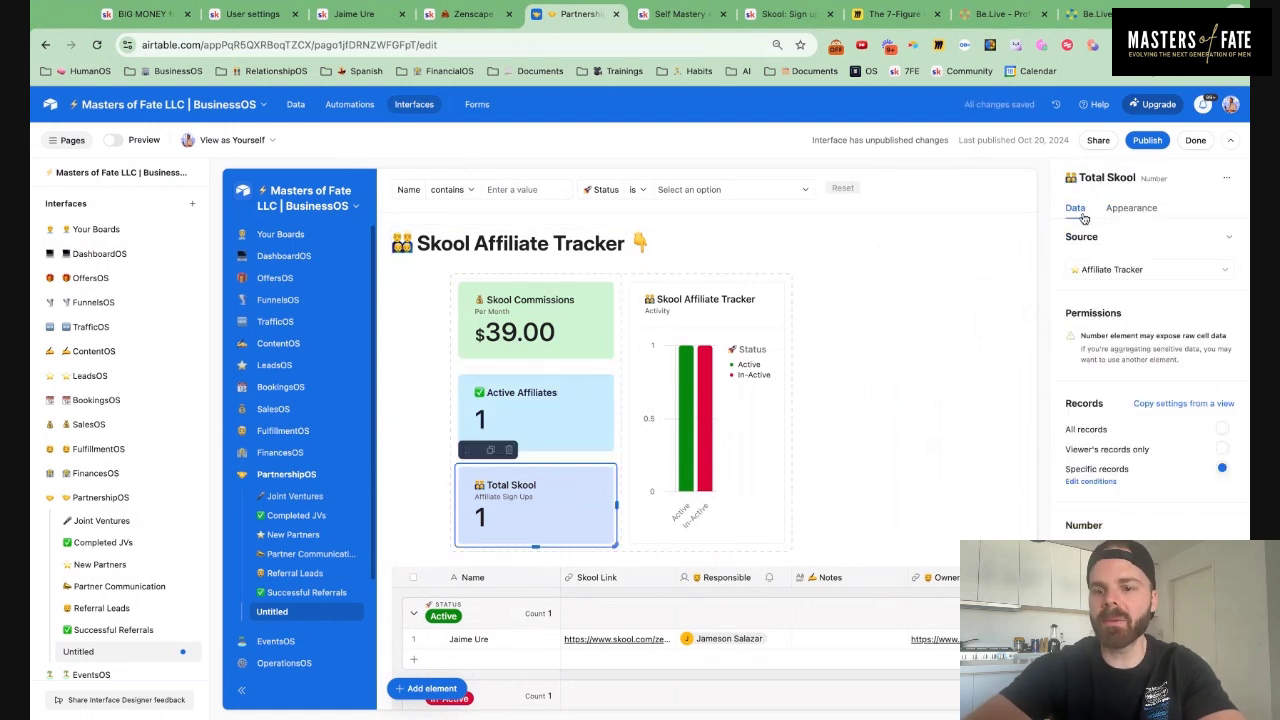
click(1088, 481)
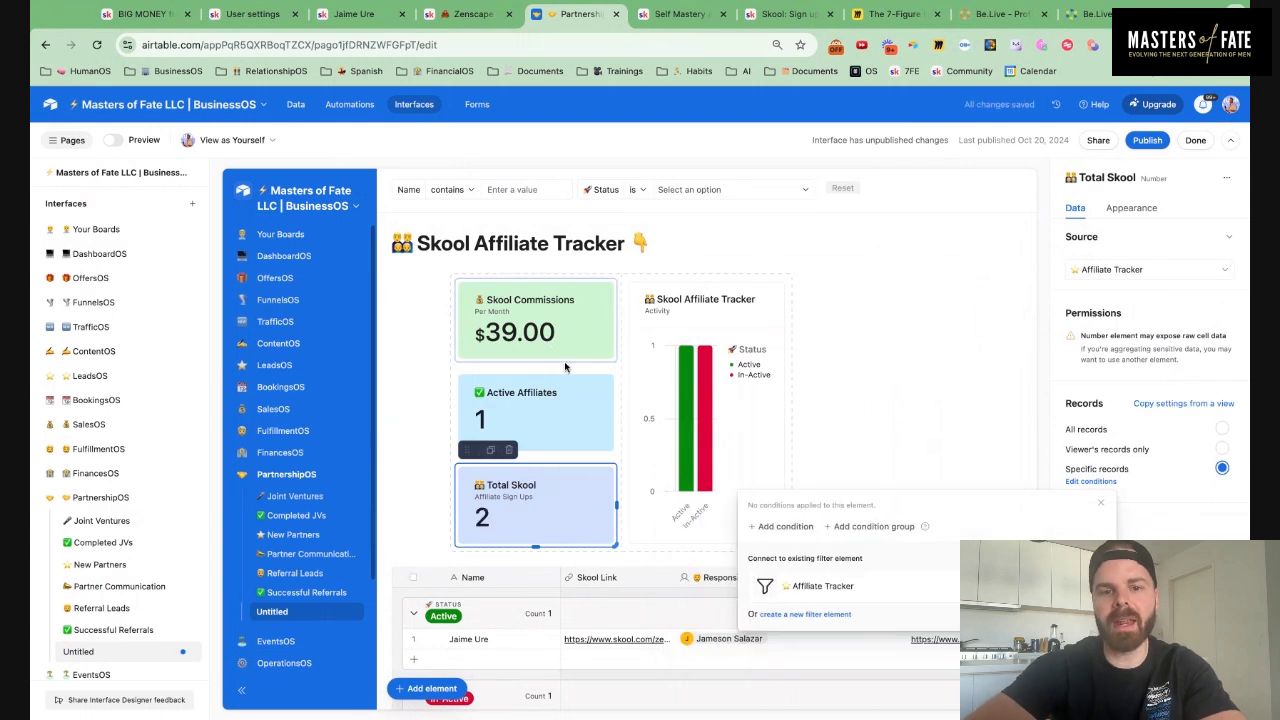
click(554, 272)
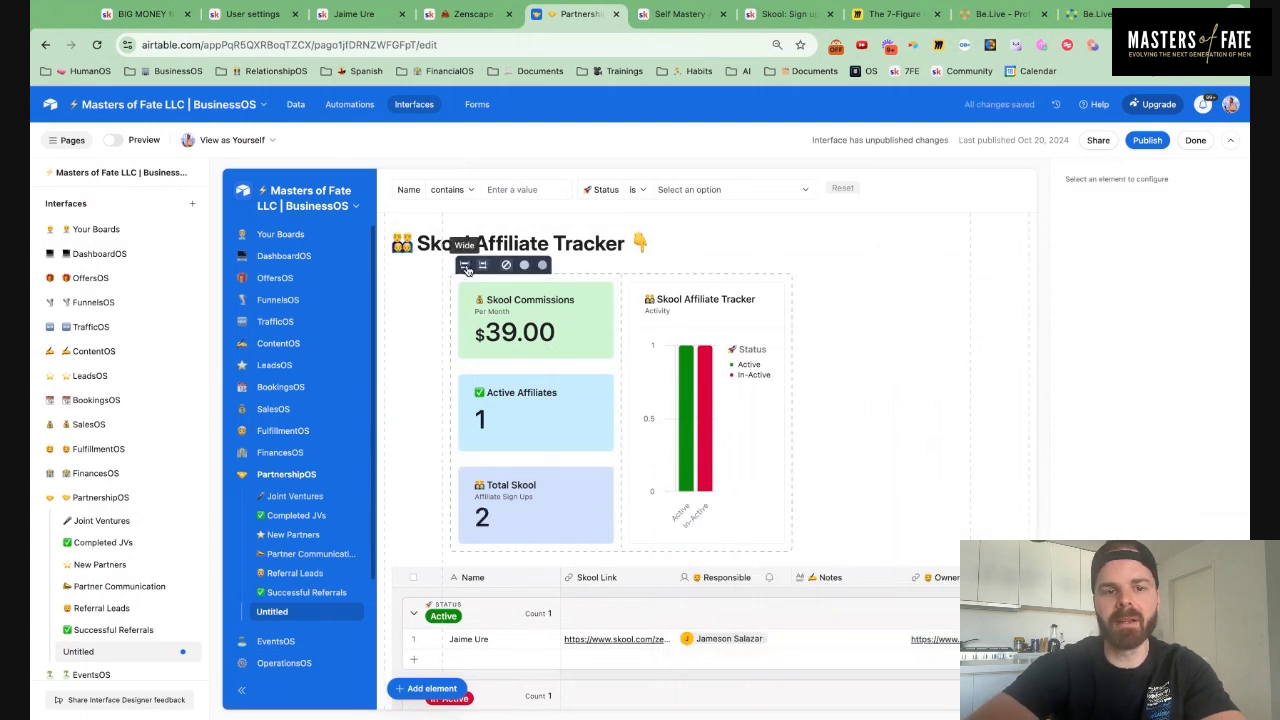
click(670, 363)
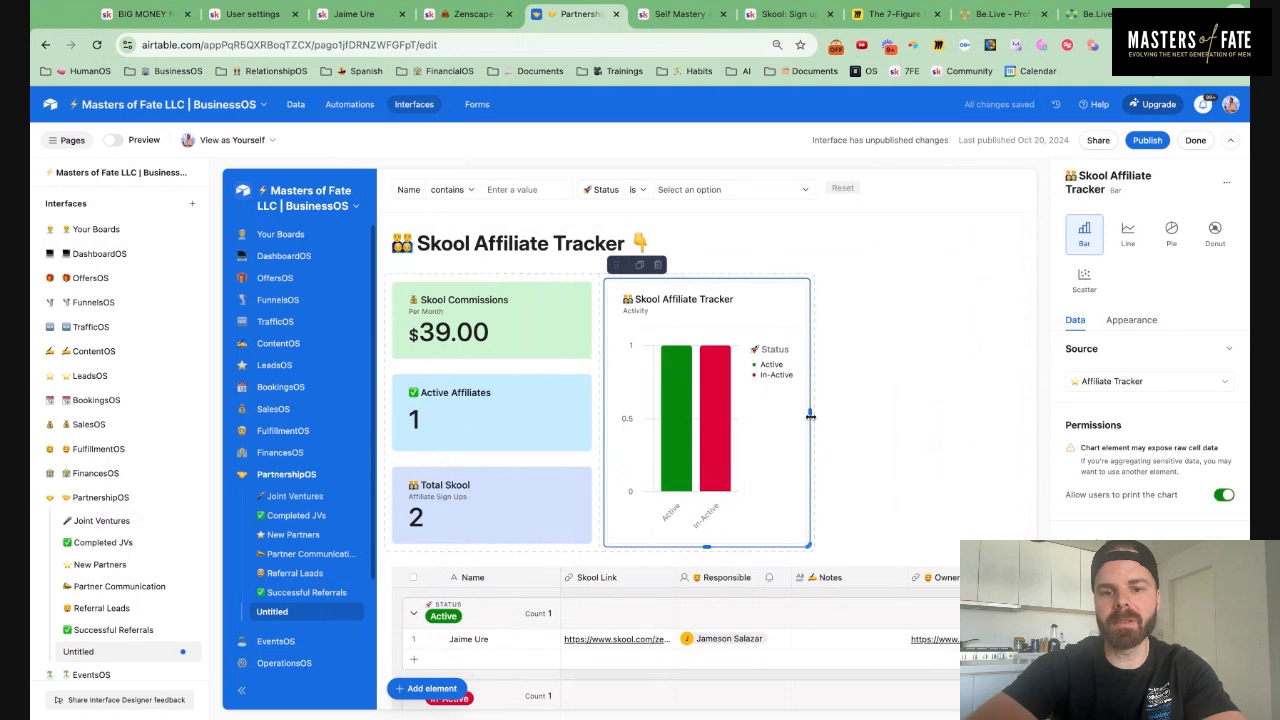
drag(810, 414, 818, 416)
click(474, 272)
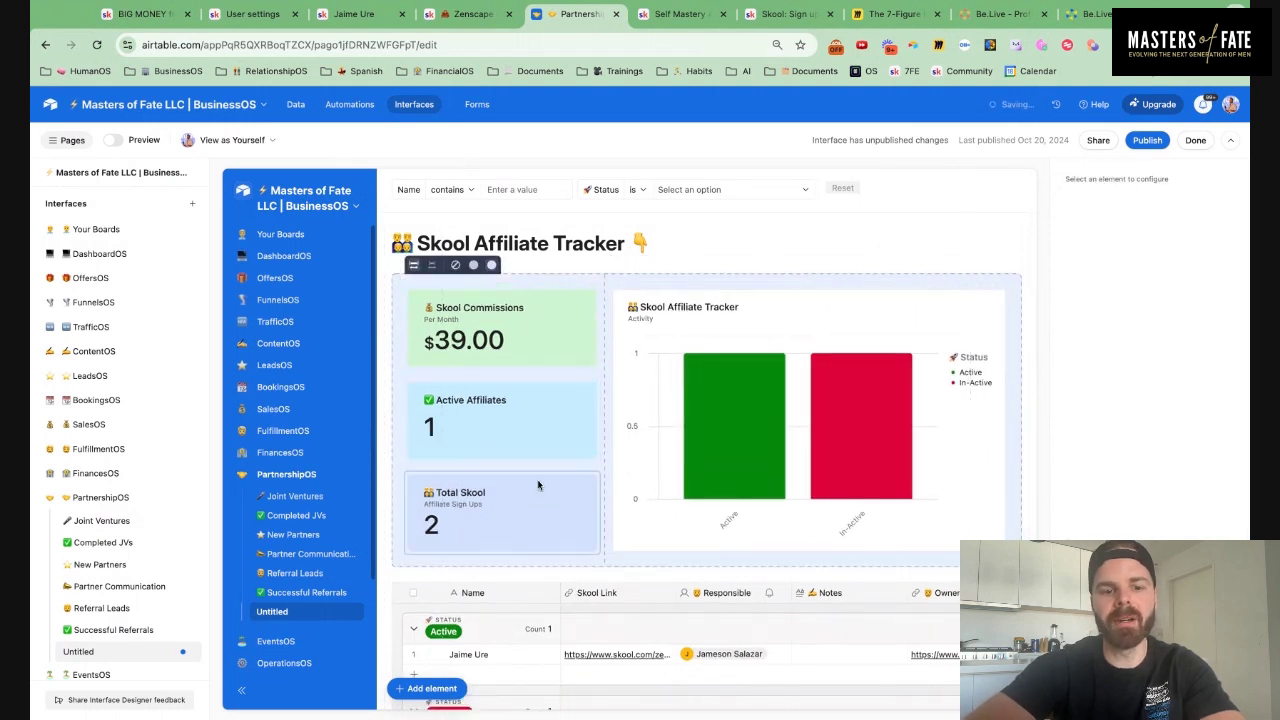
scroll(480, 470, down, 3)
Allow opening record details from the grid and make Skool Link, Responsible and Notes editable
click(425, 477)
click(432, 477)
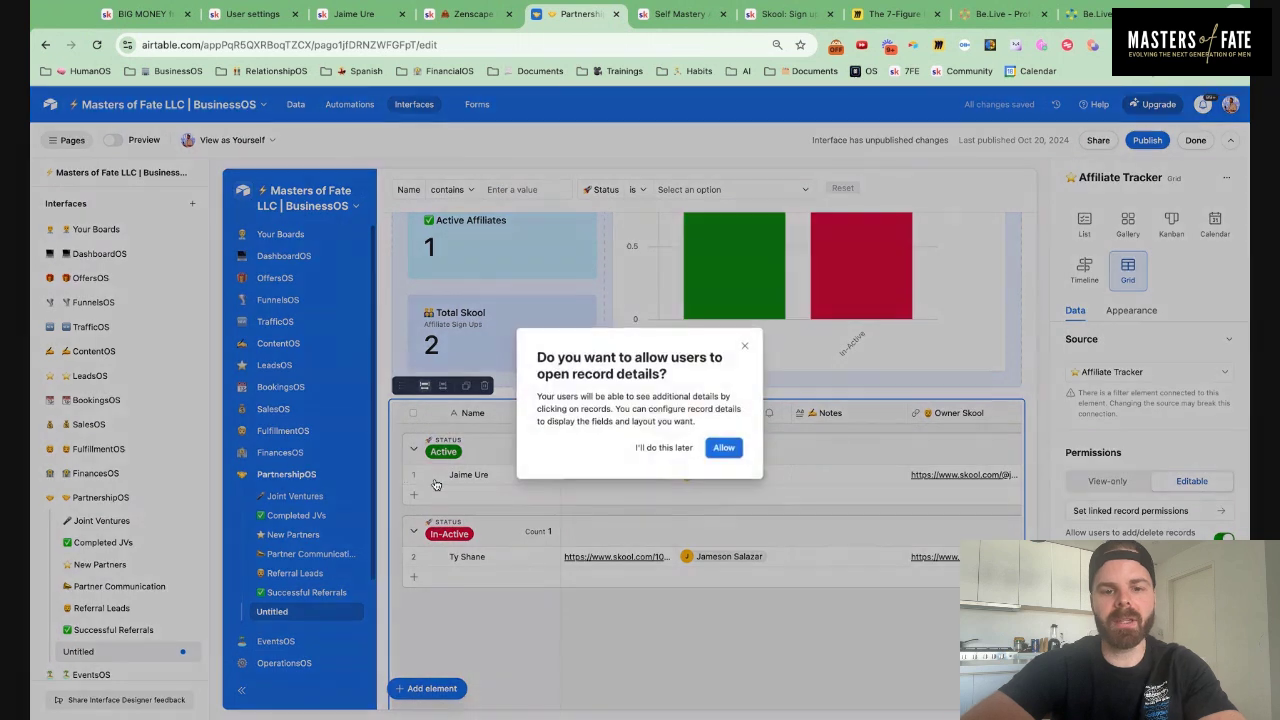
click(725, 448)
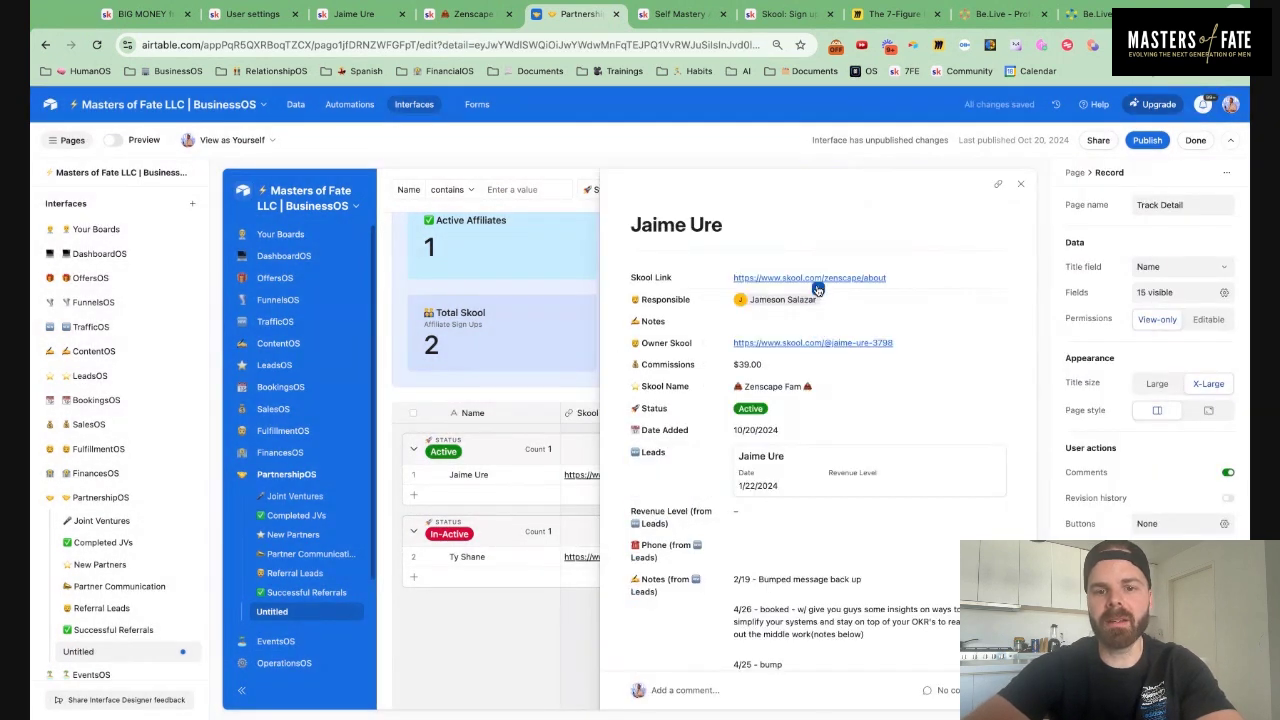
click(818, 289)
click(1208, 322)
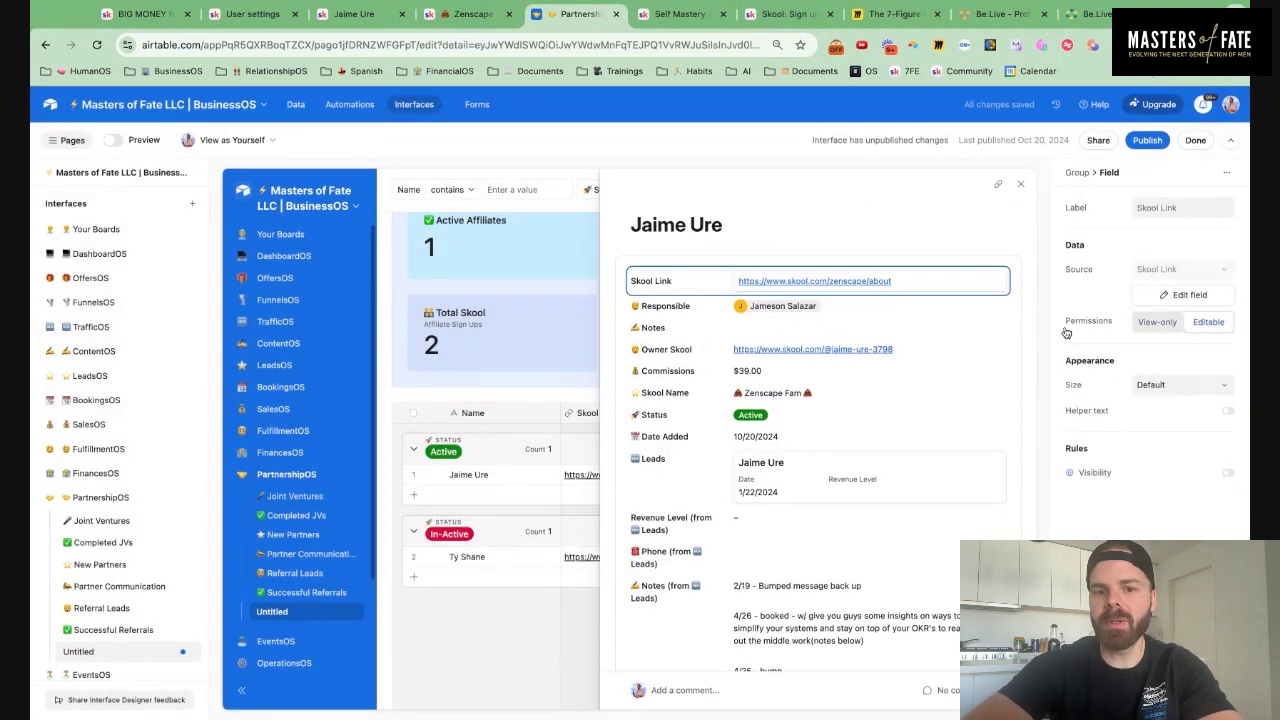
click(1208, 322)
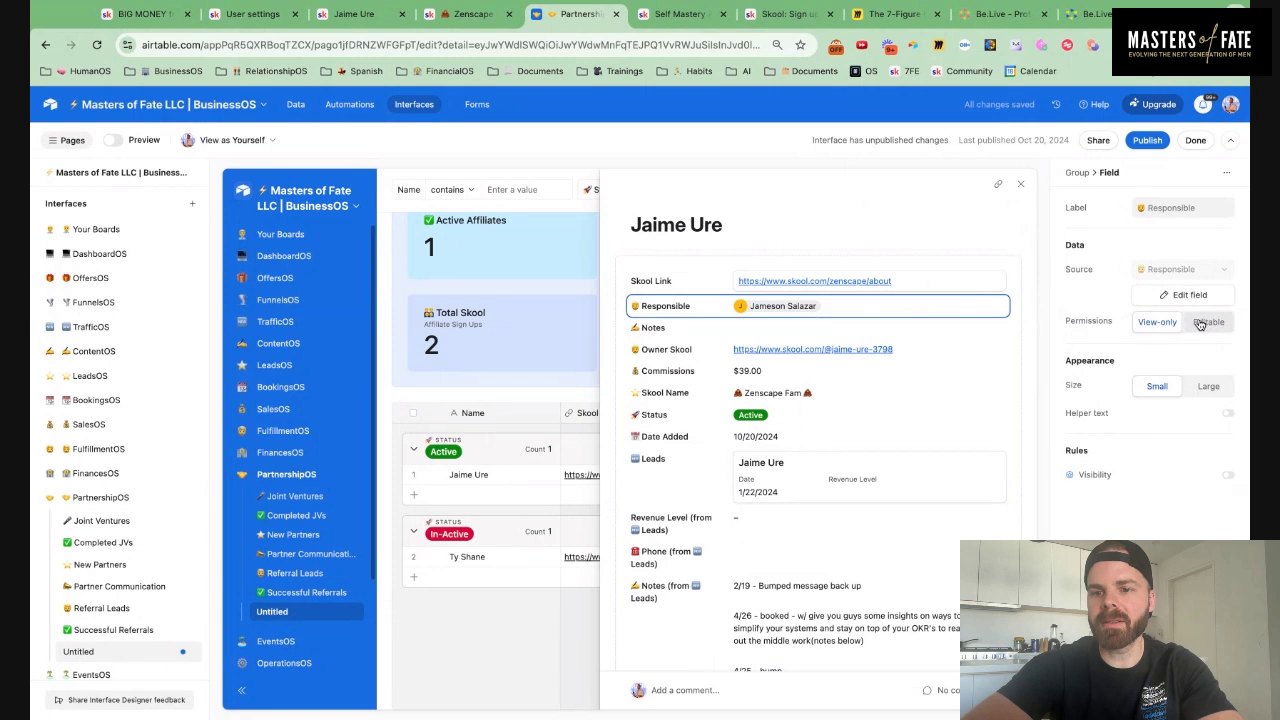
click(857, 337)
click(1210, 322)
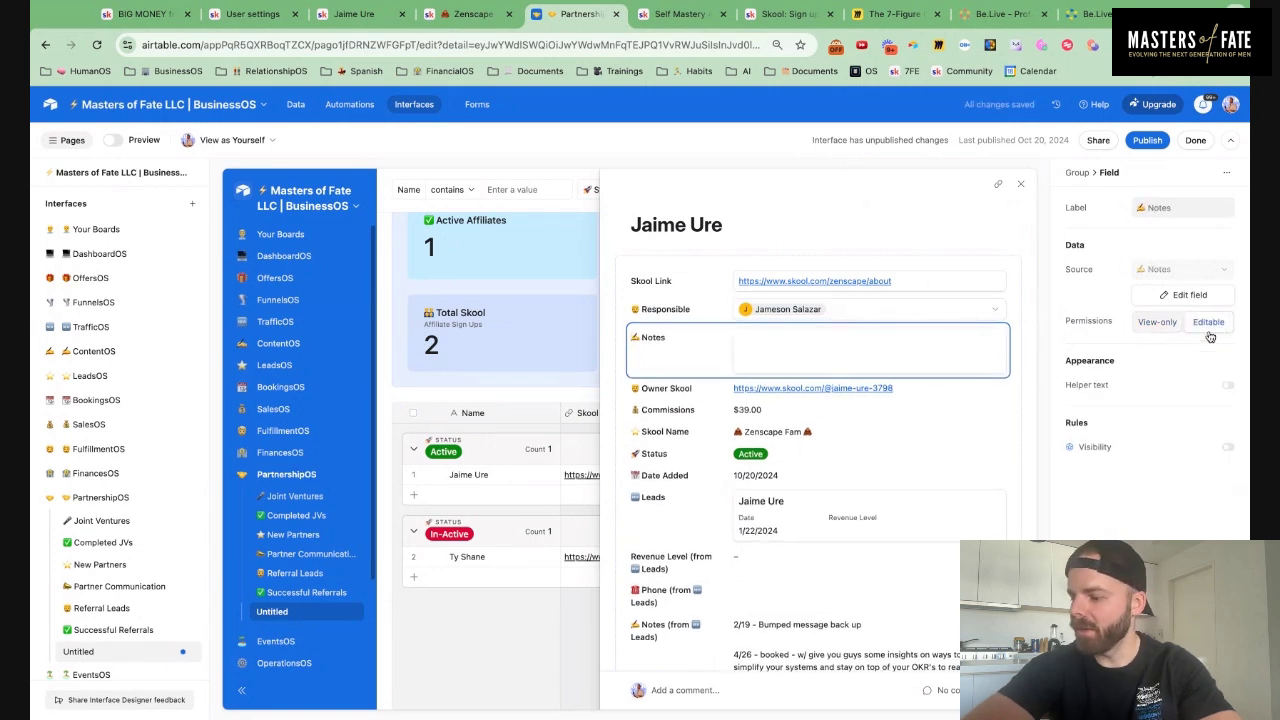
Make the Commissions, Skool Name and Status fields editable as well
click(915, 392)
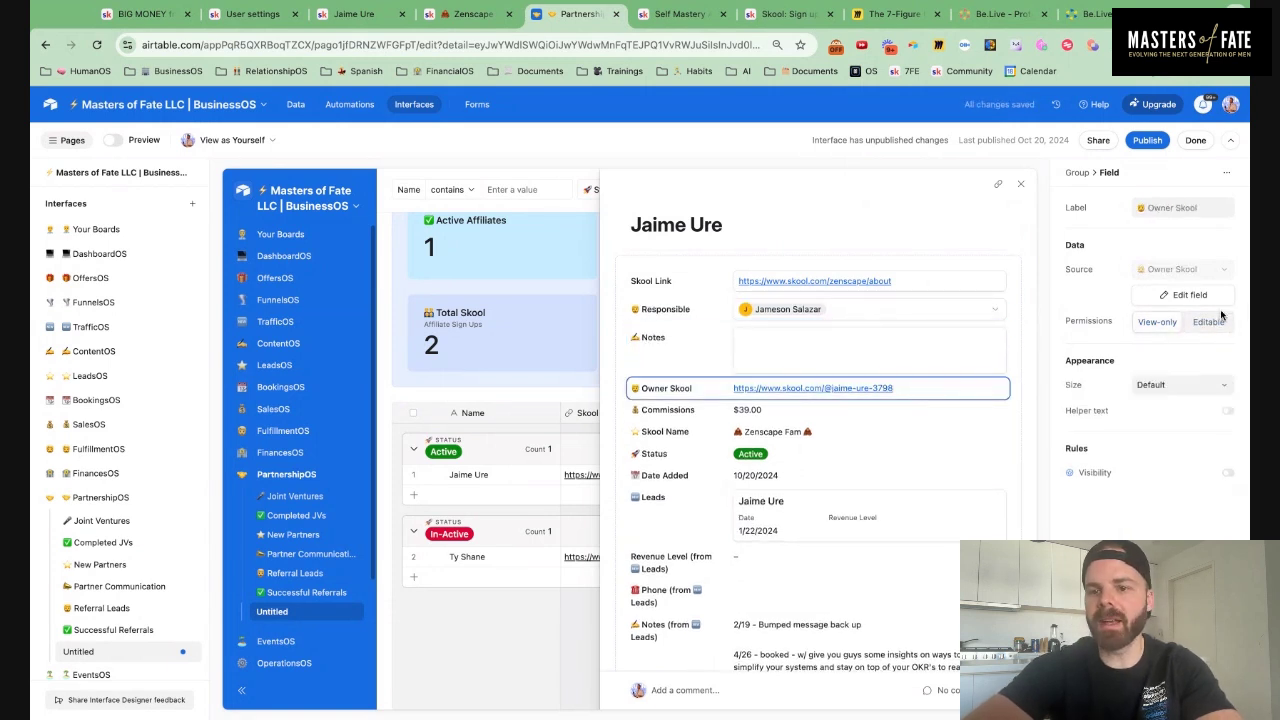
click(866, 418)
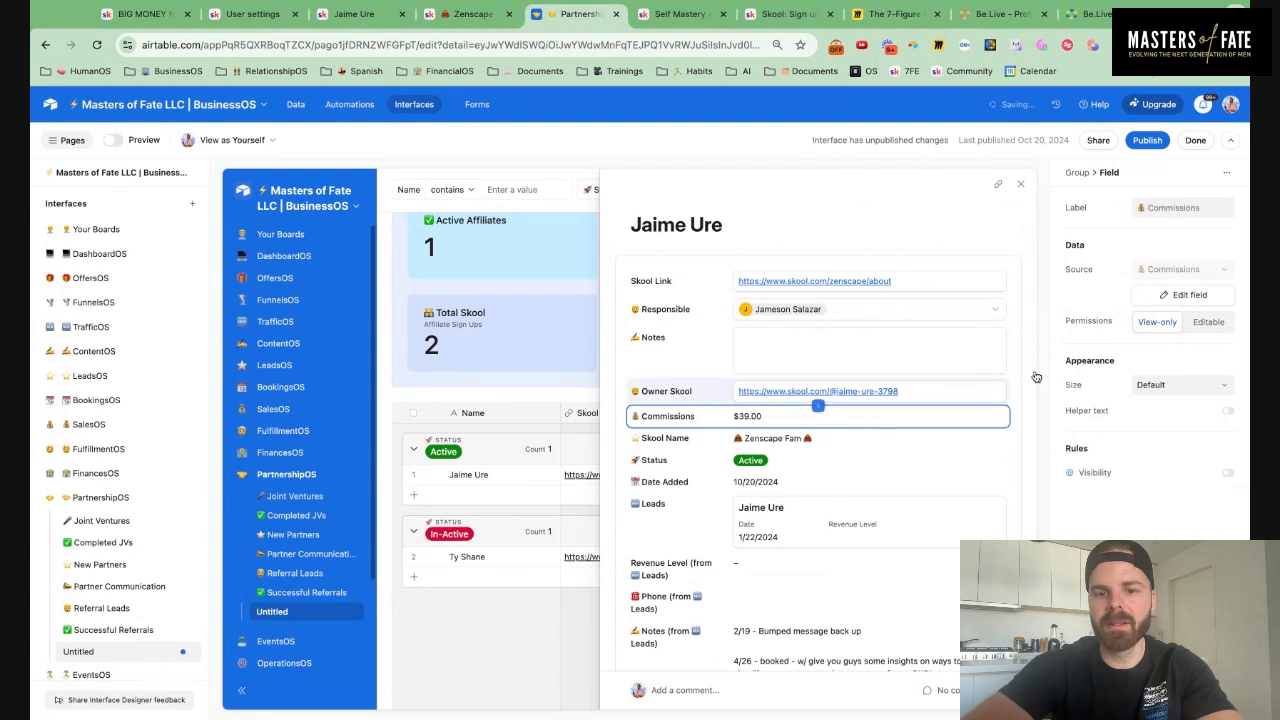
click(1208, 322)
click(860, 446)
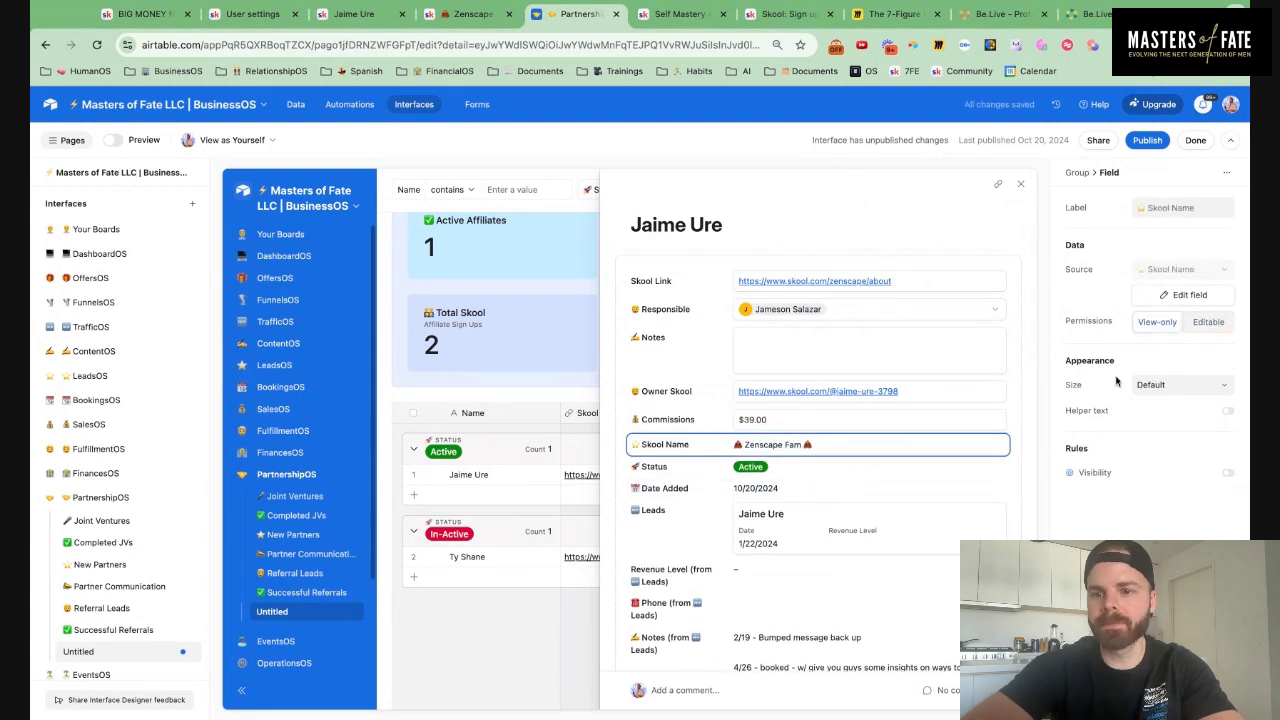
click(1208, 322)
click(882, 476)
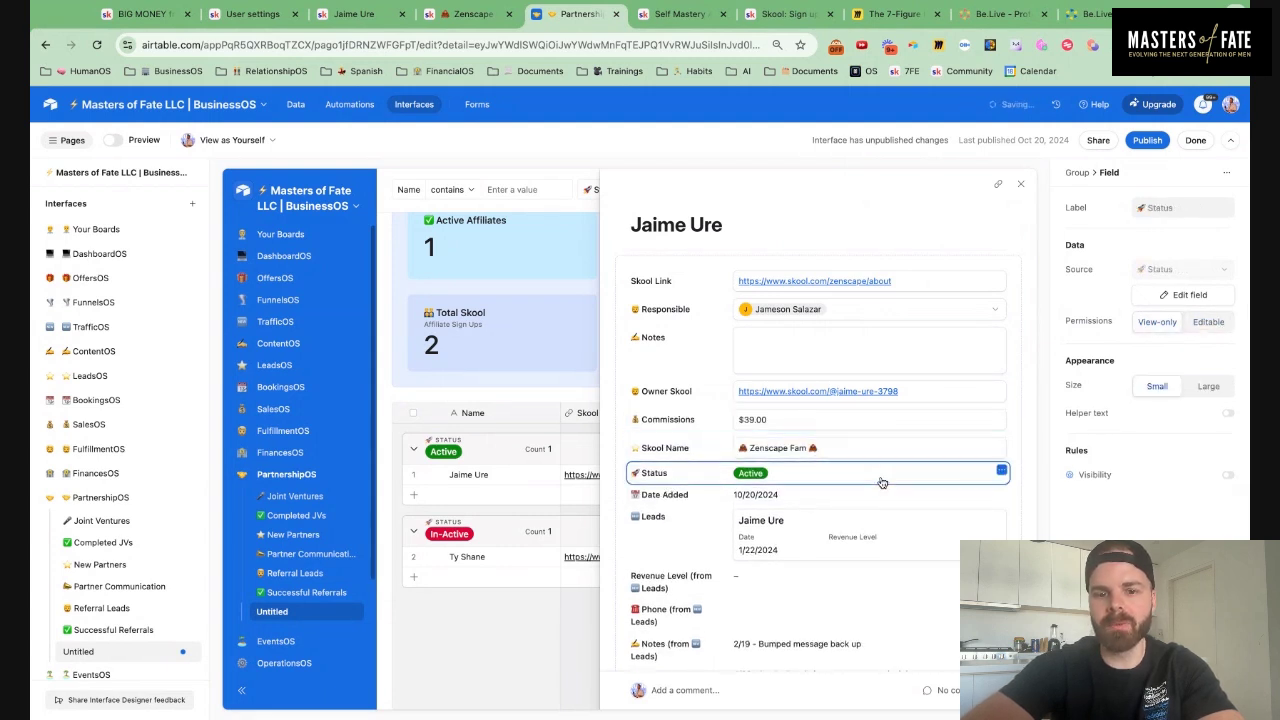
click(1208, 322)
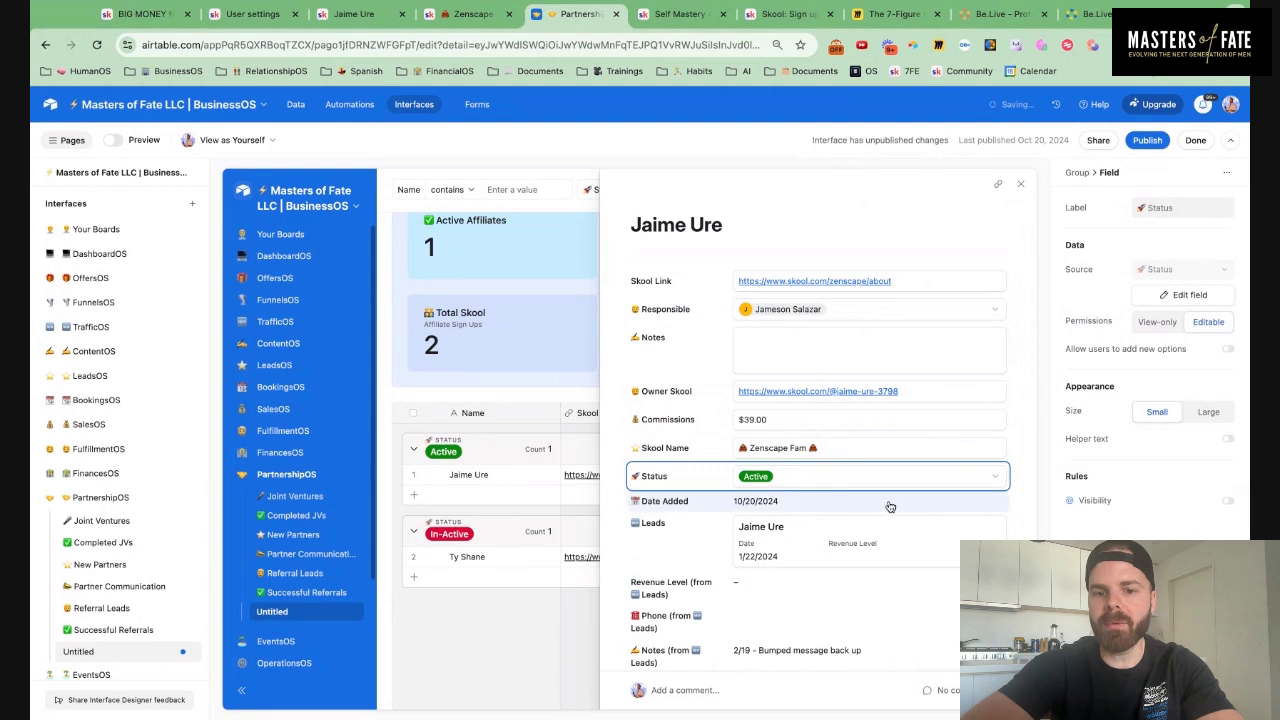
Show Notes, Phone and Responsible in the Leads card, with Responsible after Revenue Level
click(830, 560)
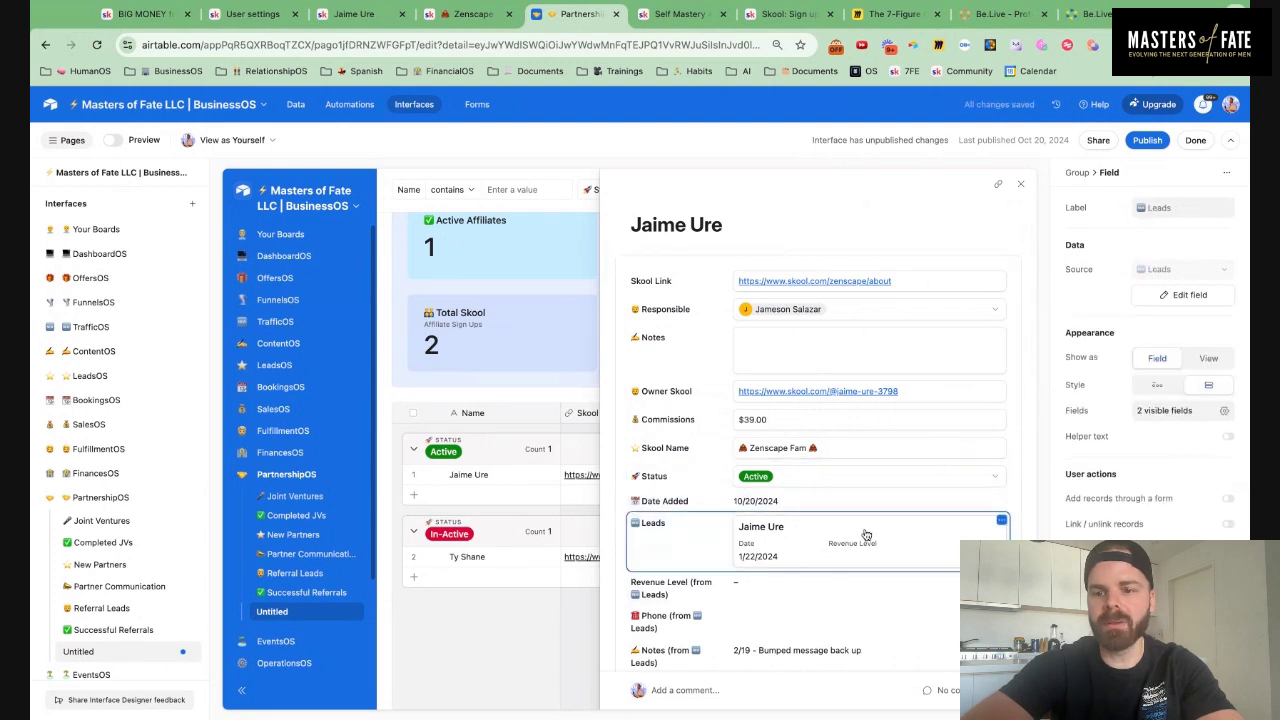
click(1224, 410)
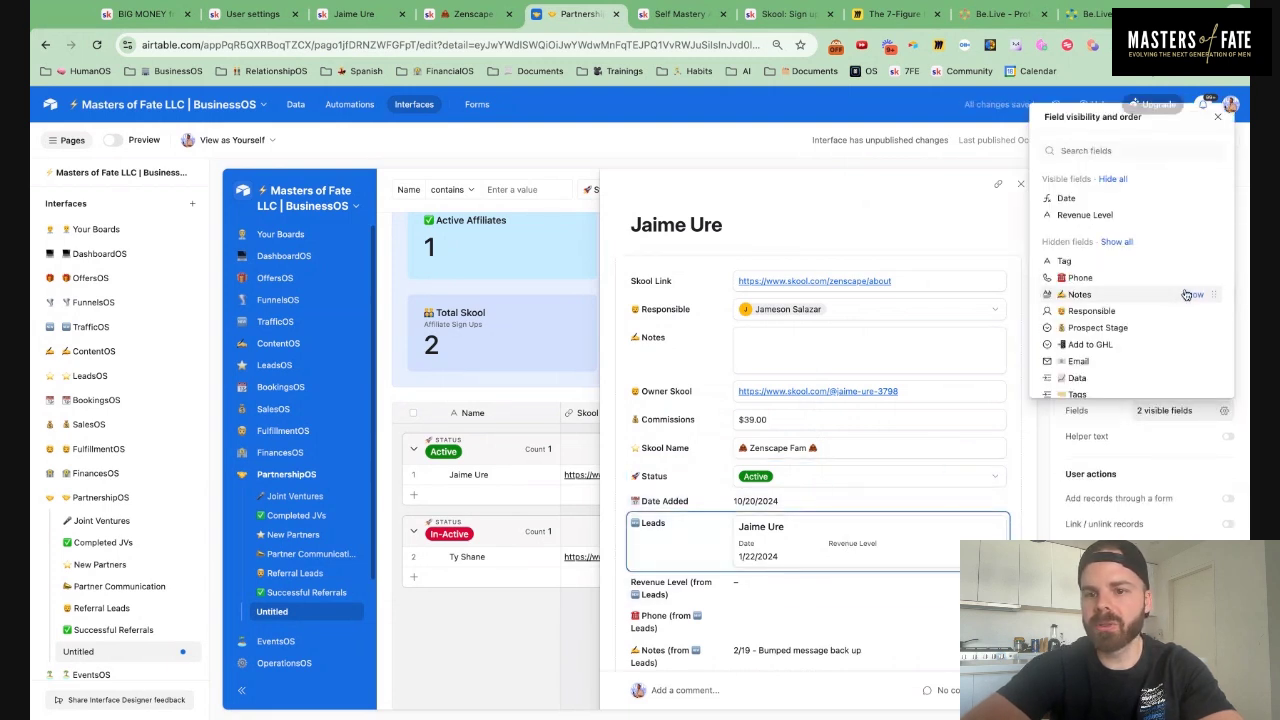
click(1190, 294)
click(1190, 294)
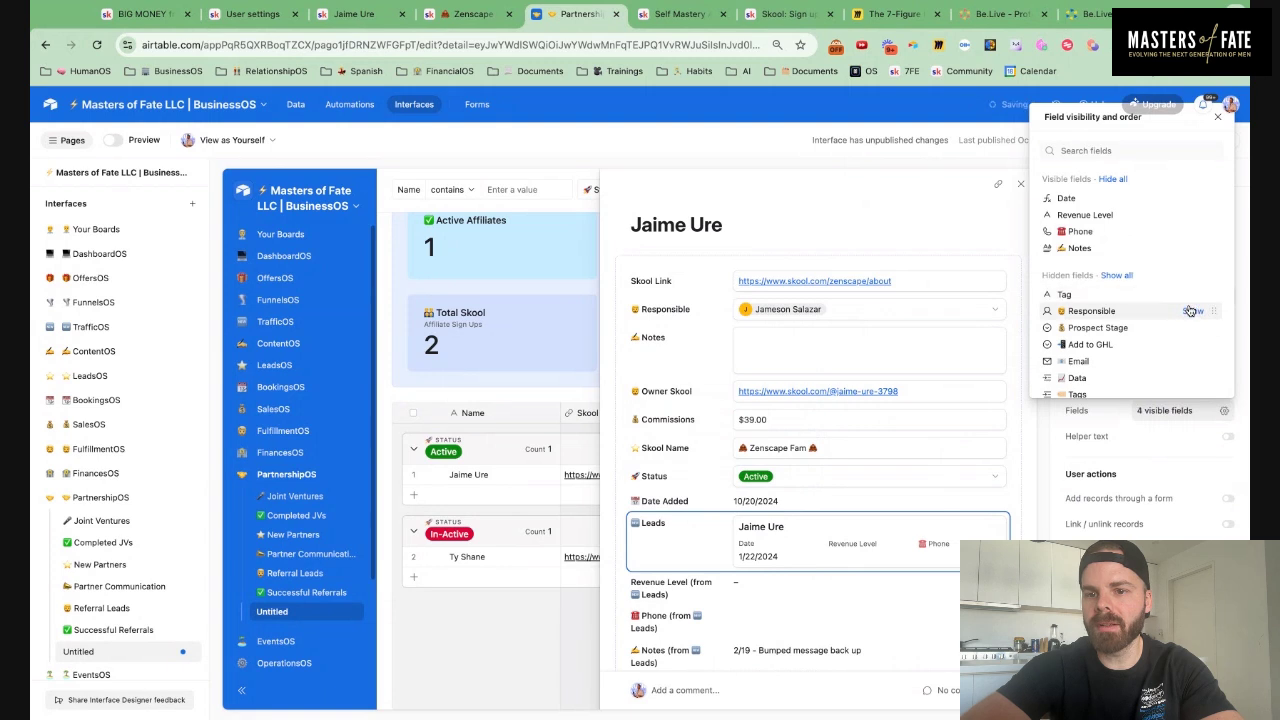
click(1190, 311)
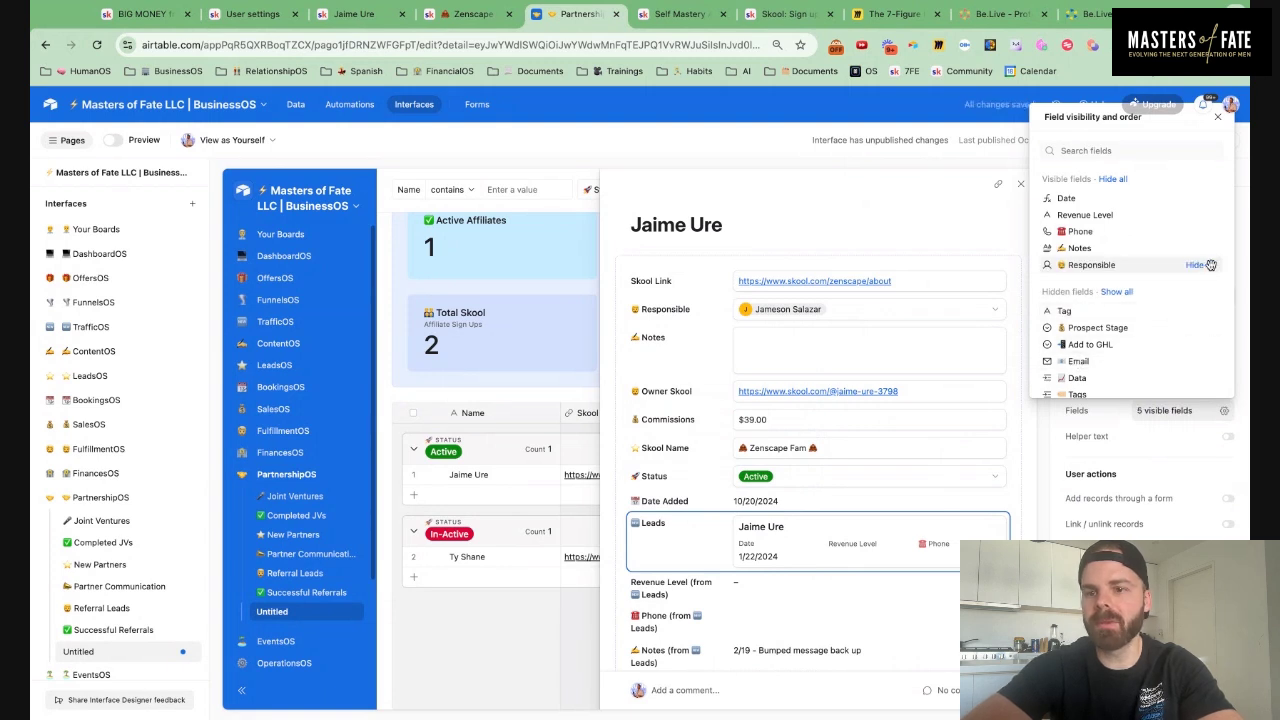
drag(1210, 264, 1208, 231)
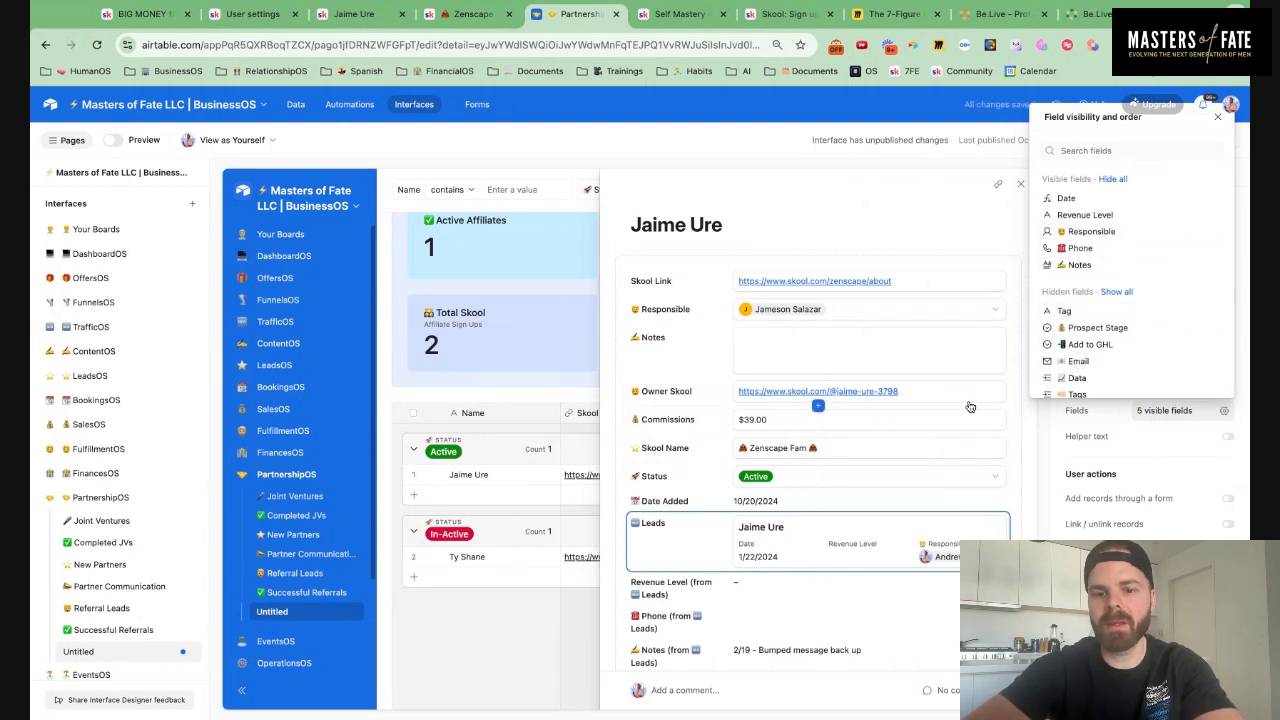
Allow linking/unlinking leads and adding leads through a form, then close the record details
click(1232, 527)
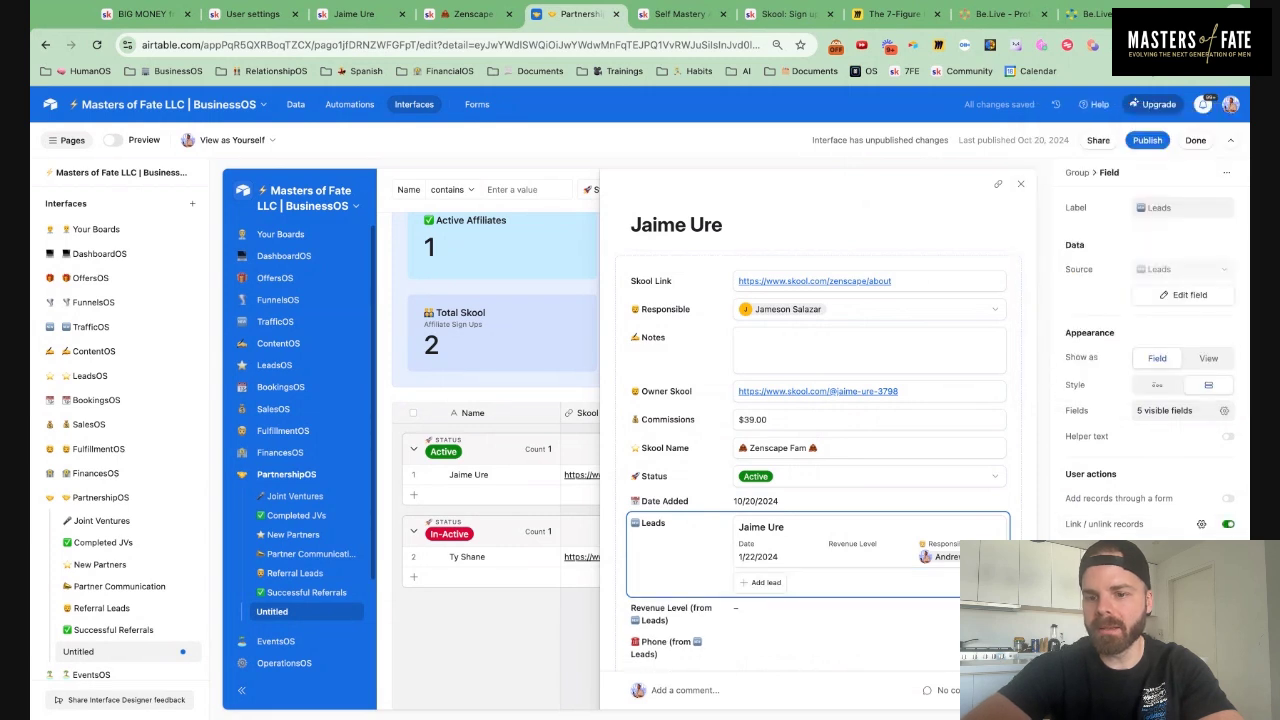
click(1229, 499)
click(883, 207)
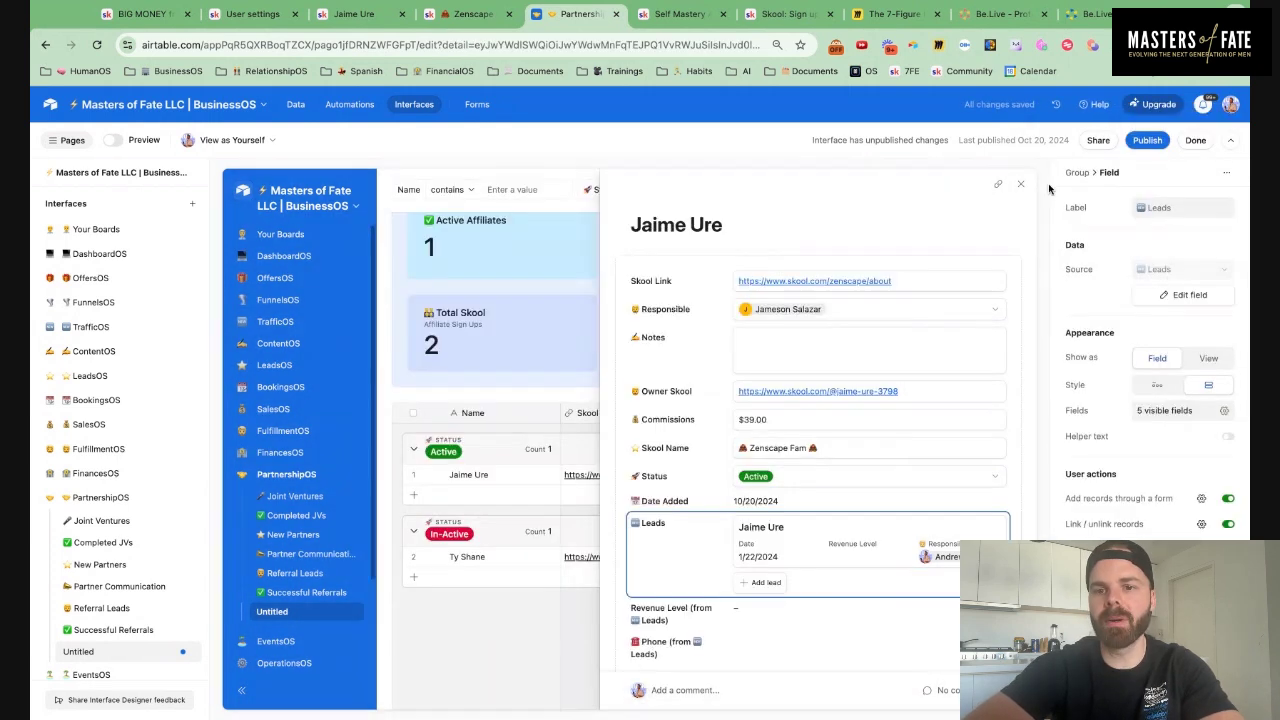
click(1021, 184)
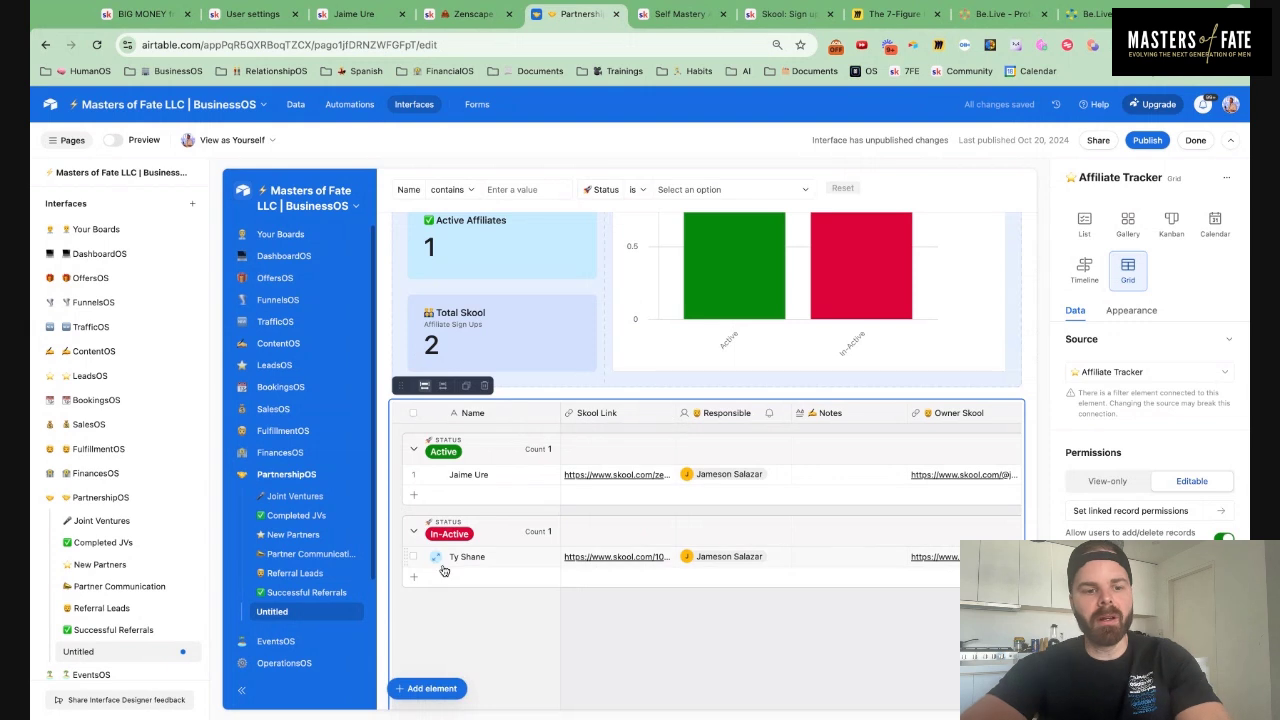
Rename the Untitled interface page to '🤝 Skool Affiliates'
click(187, 653)
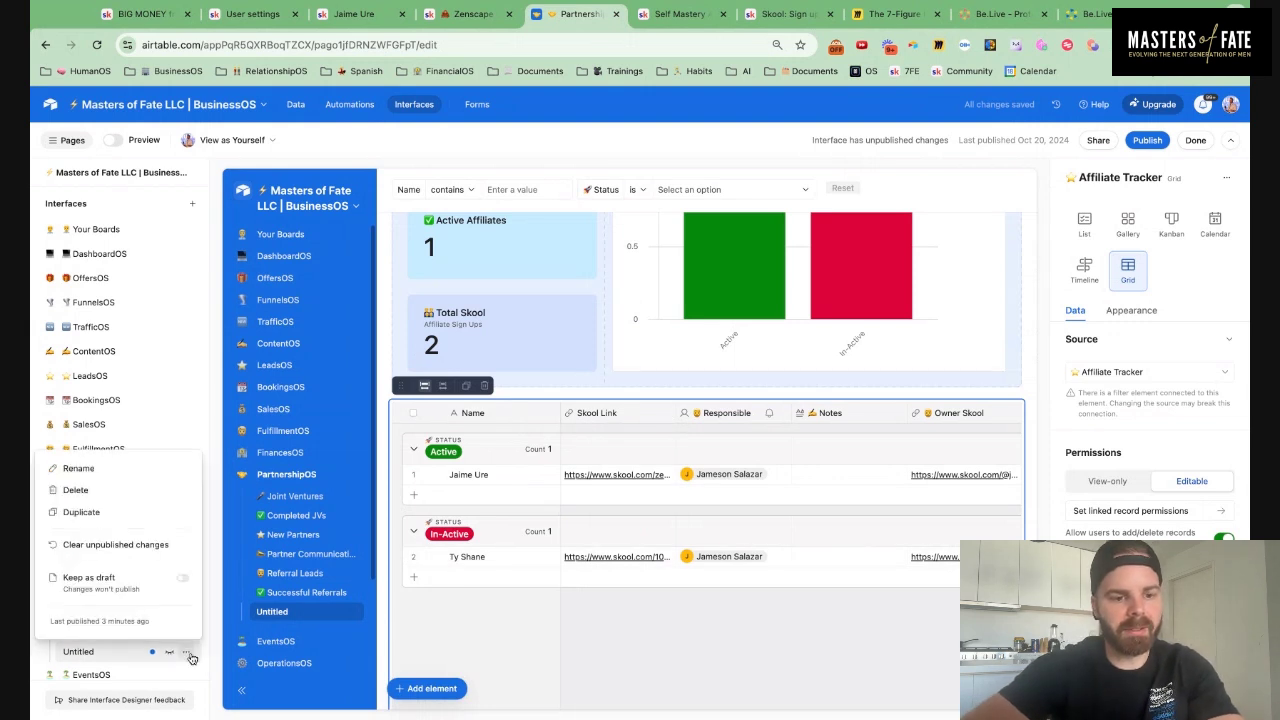
click(104, 467)
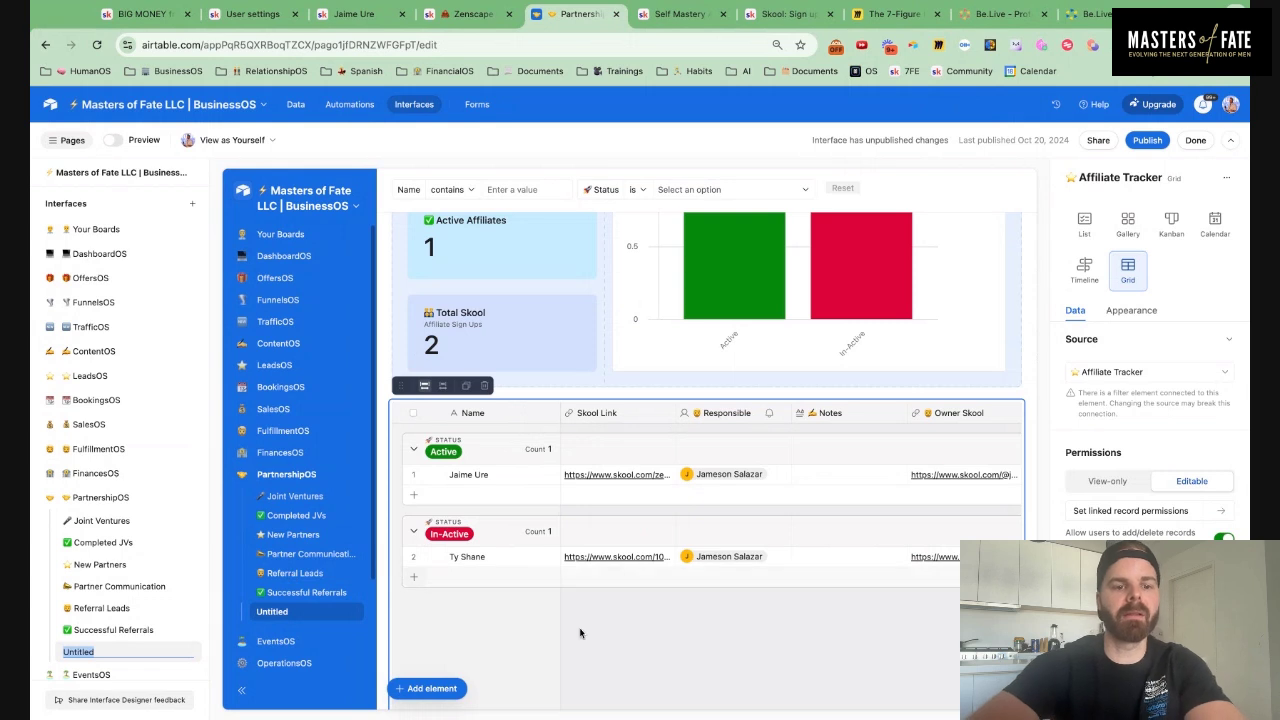
text(💰)
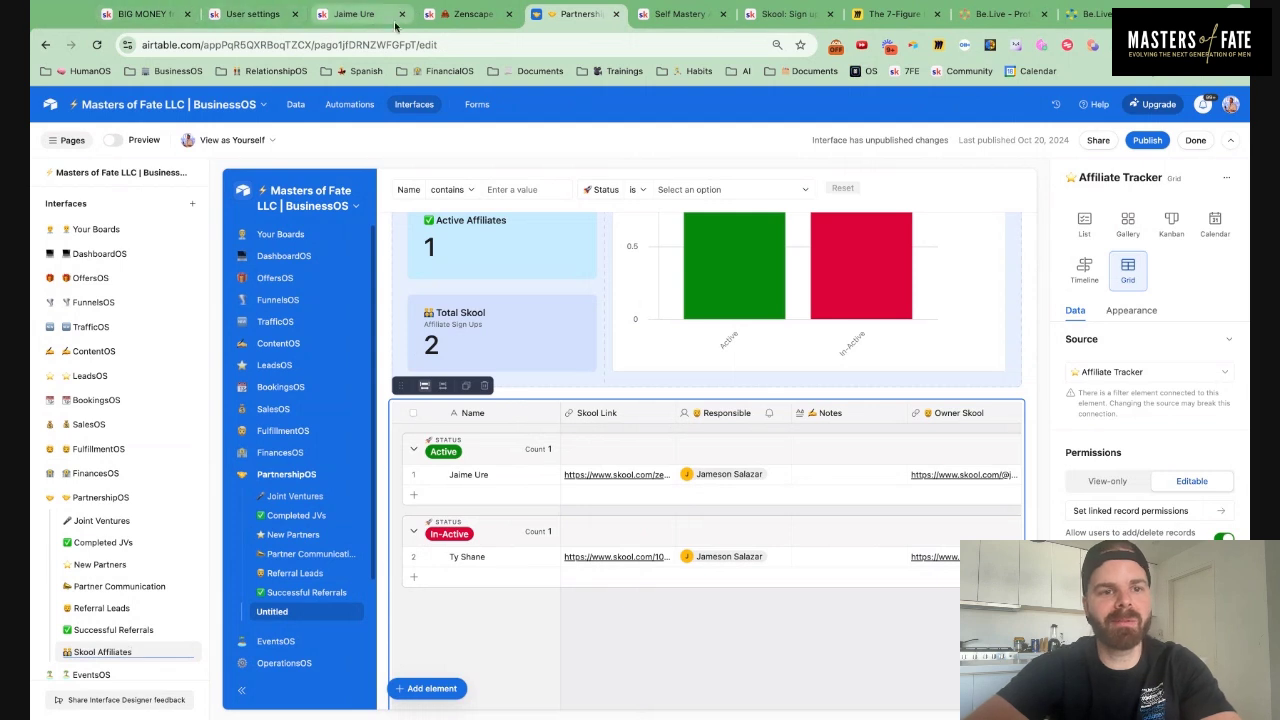
Copy the Skool affiliate settings page URL and come back to the Airtable interface
click(253, 14)
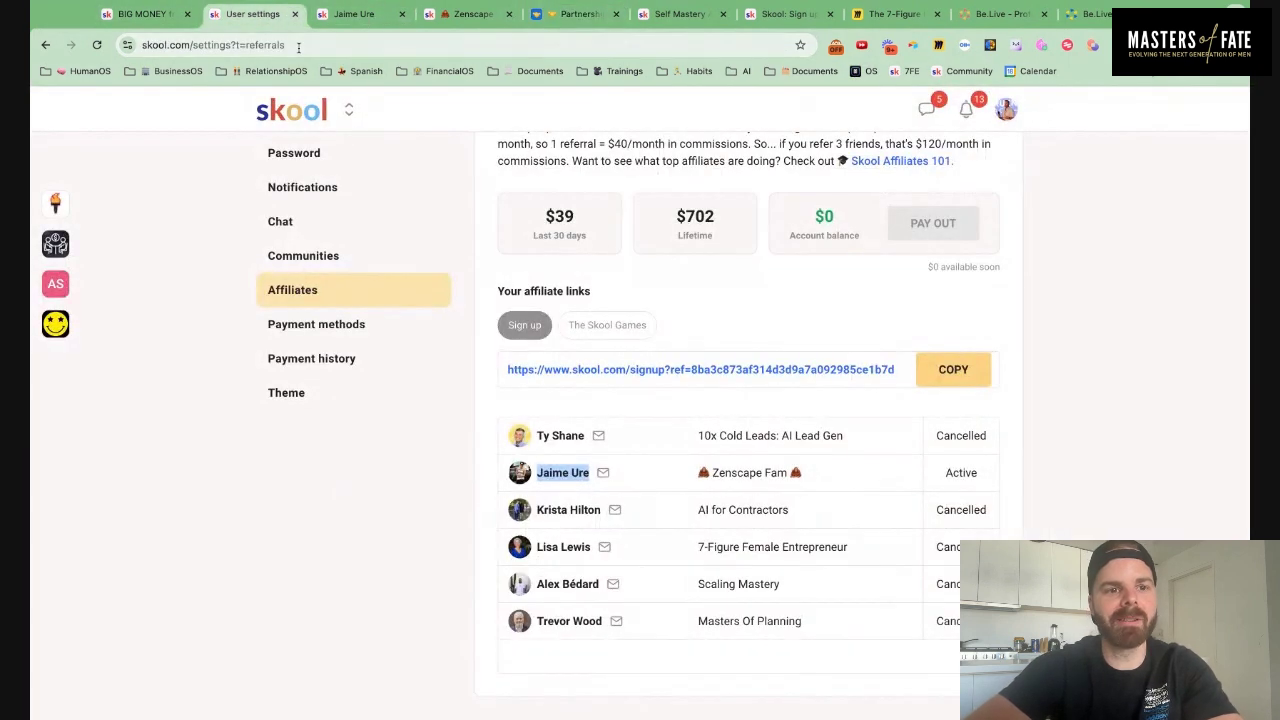
click(298, 48)
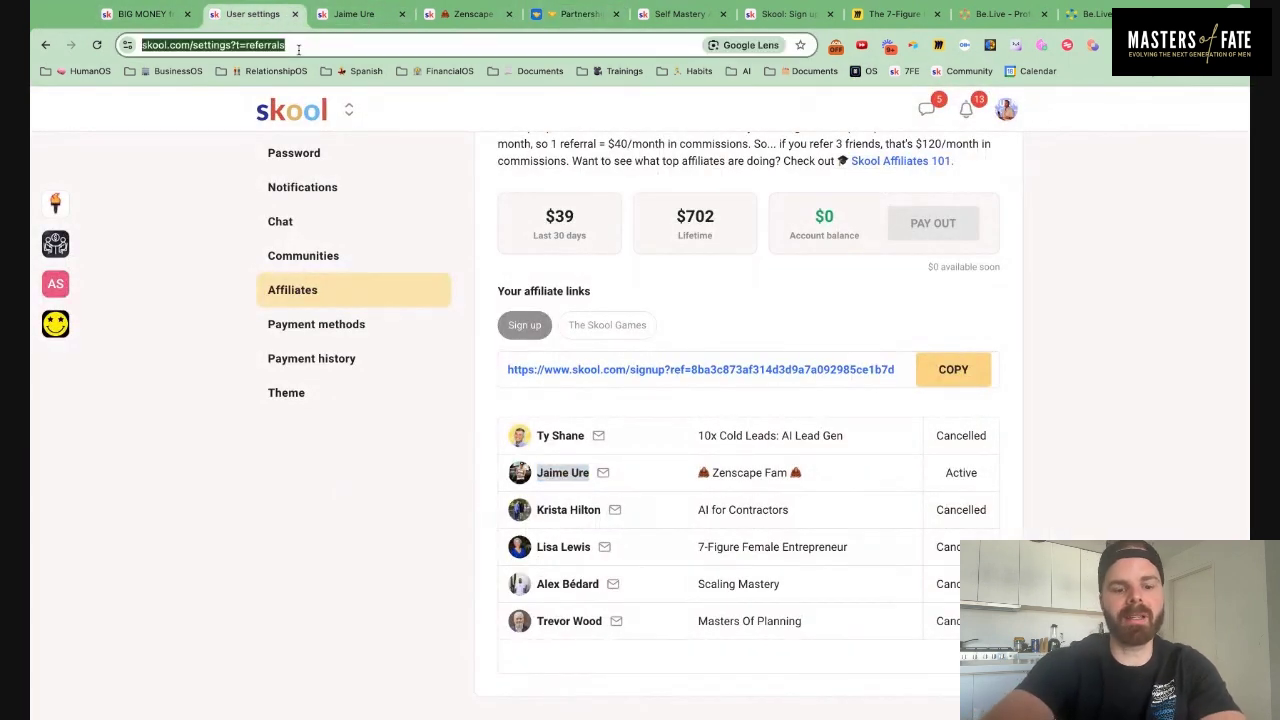
click(578, 14)
click(430, 688)
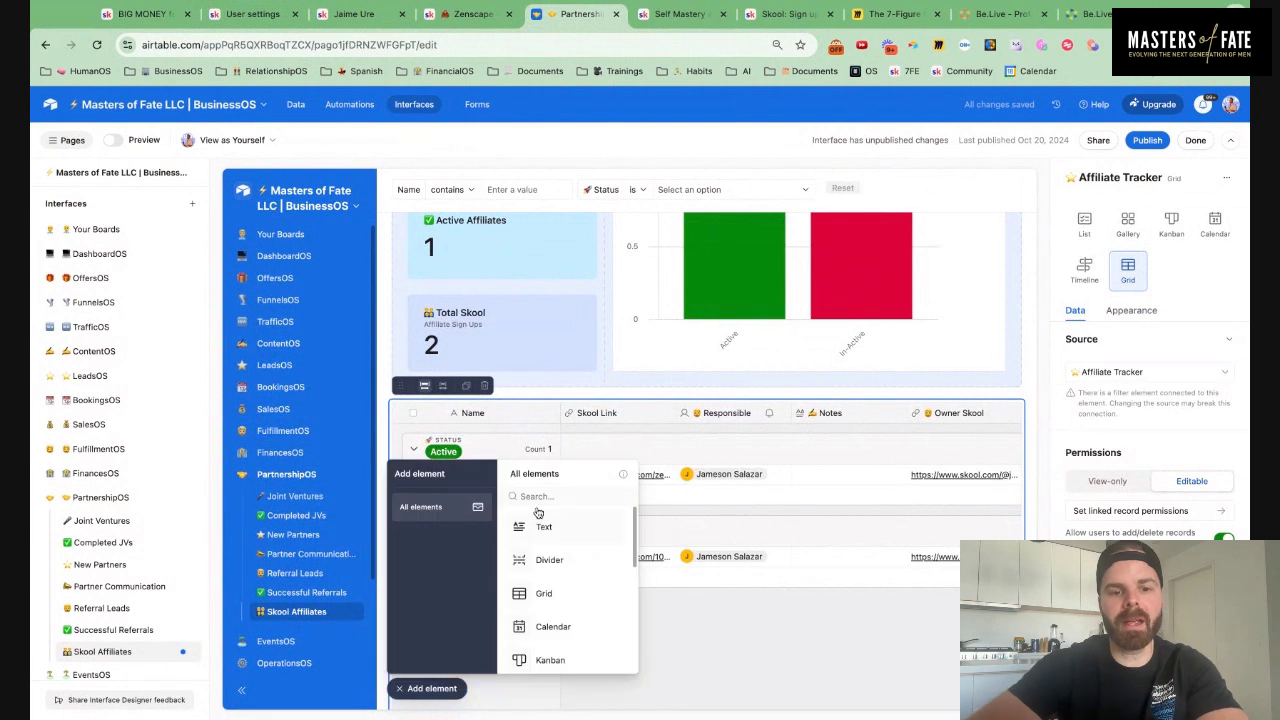
Add a button beside the page heading whose destination is the Skool affiliate settings URL
text(butt)
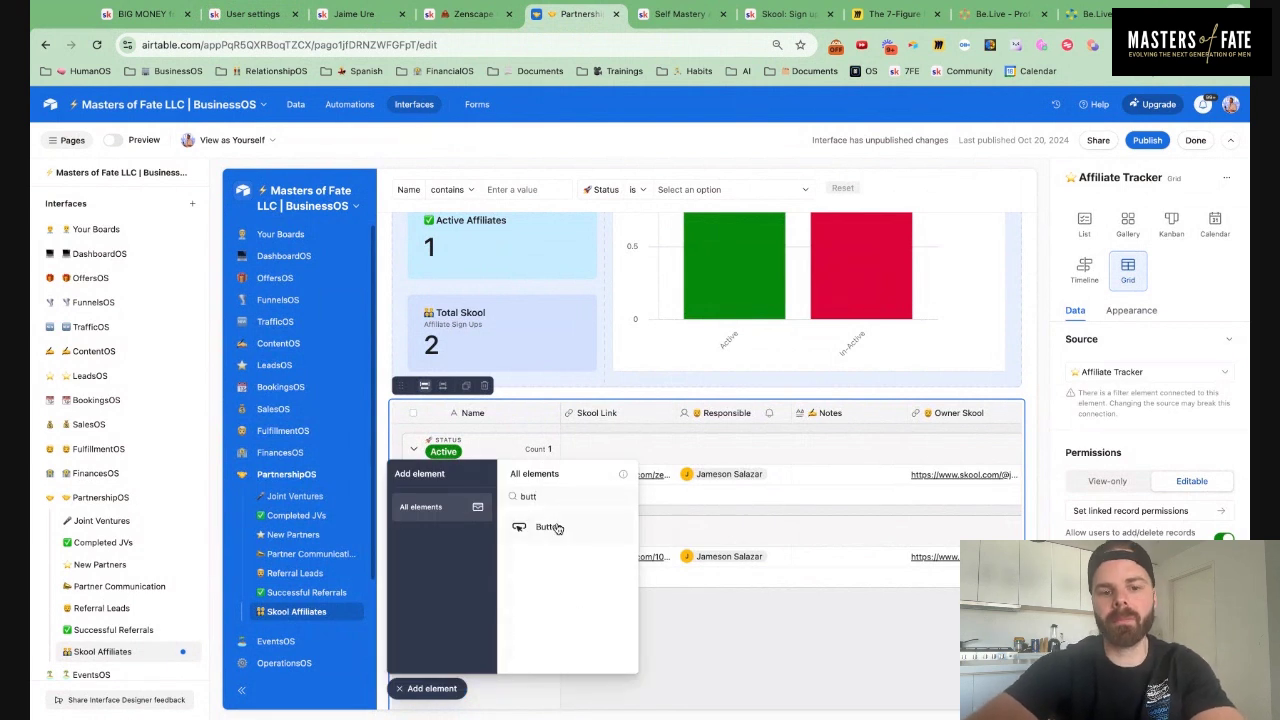
click(540, 526)
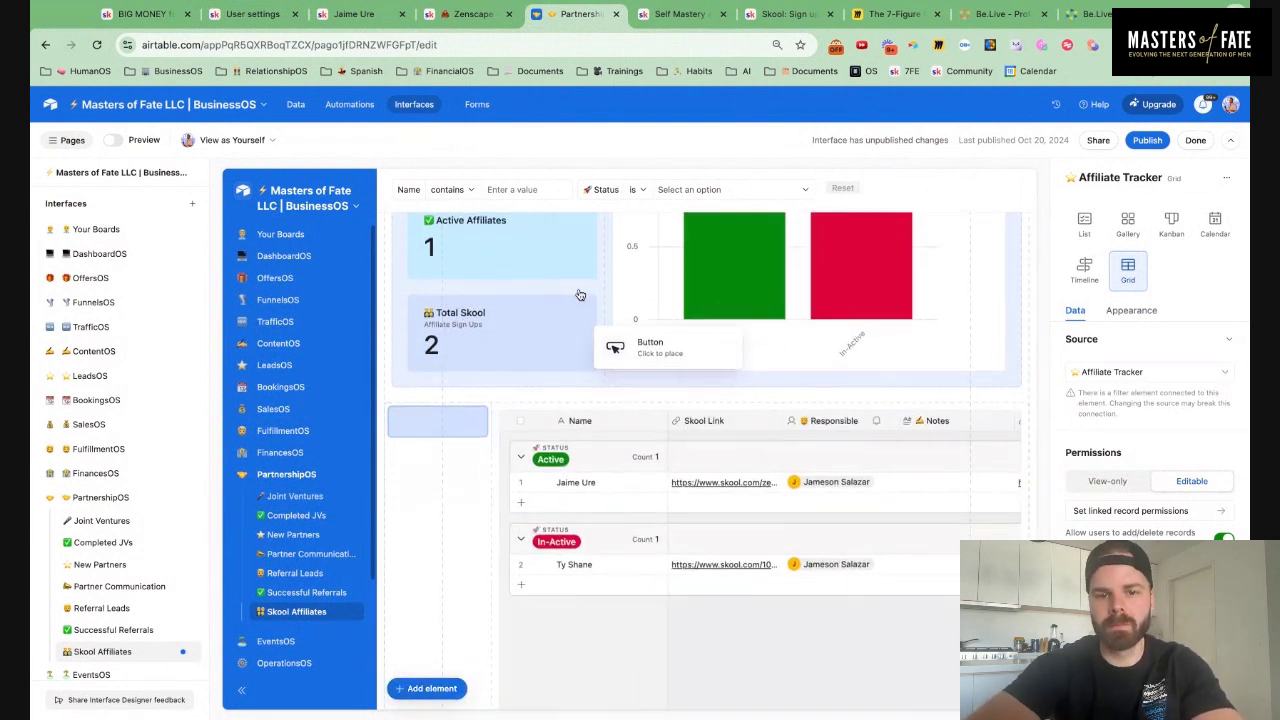
scroll(580, 295, up, 3)
click(922, 235)
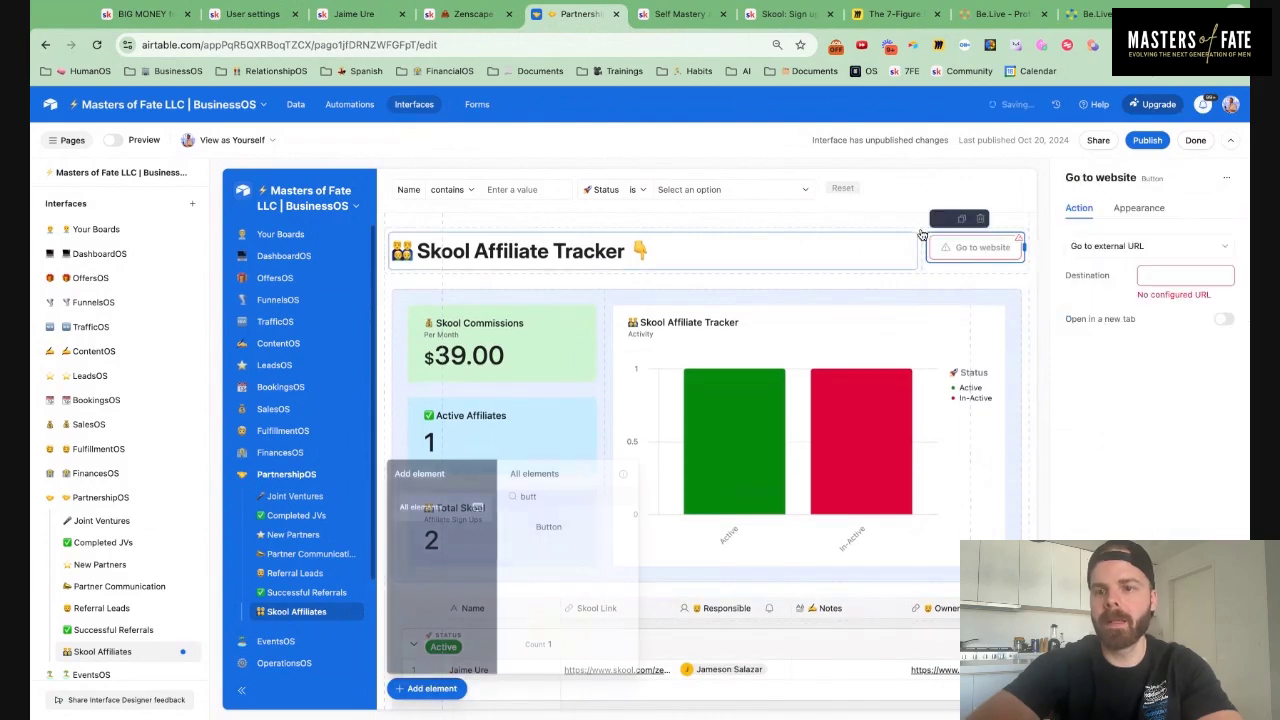
click(1150, 276)
key(ctrl+v)
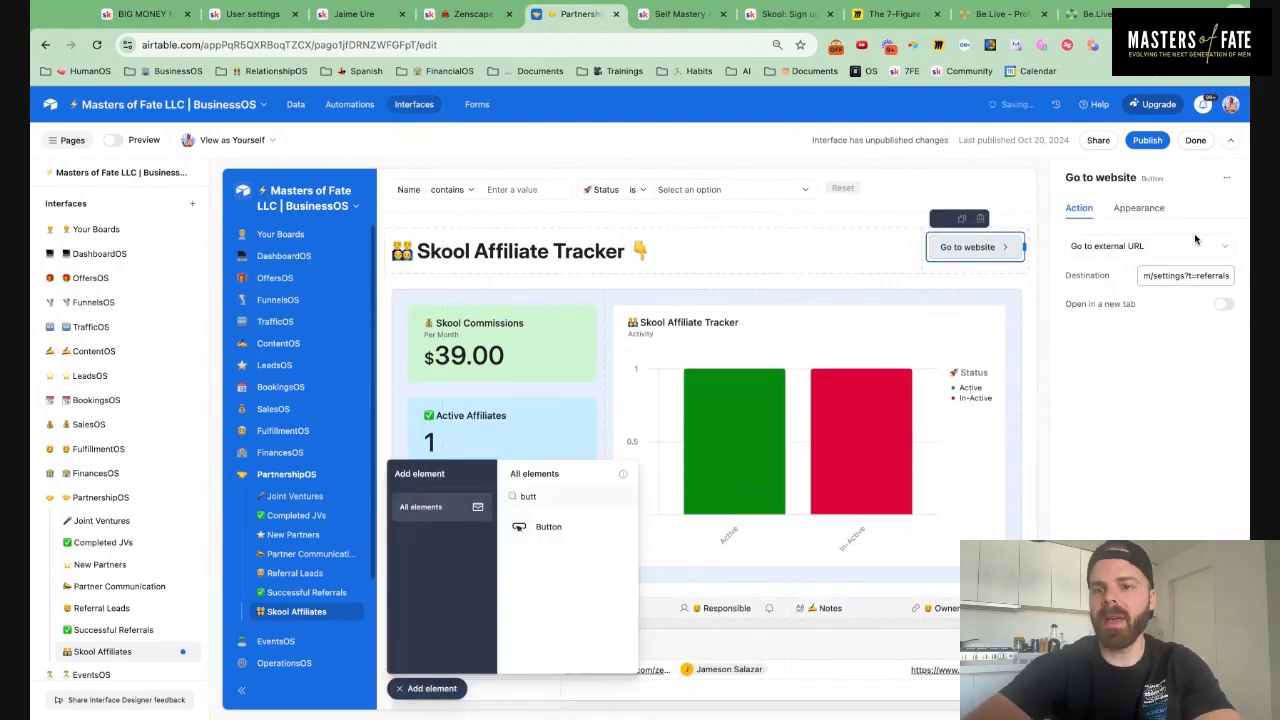
Label the button '🤝 Skool Affiliates', make it green, and duplicate it
click(1158, 210)
drag(1206, 340, 1071, 337)
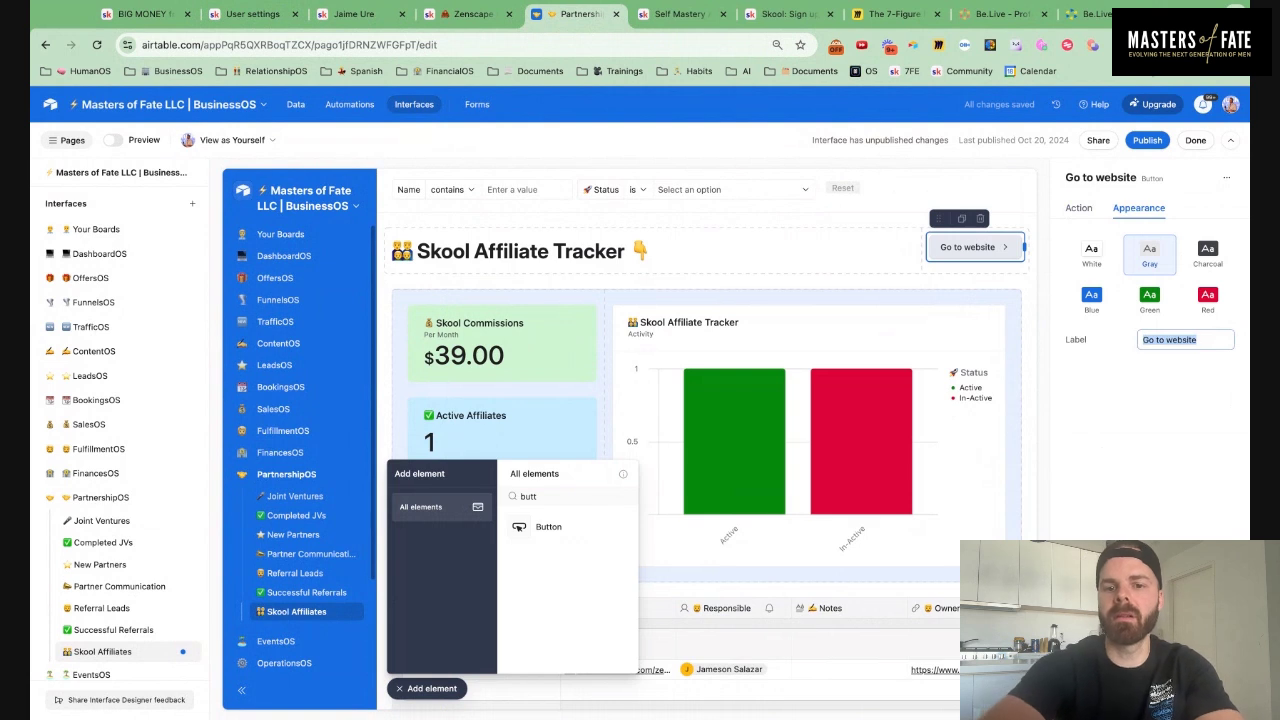
text(🤝 Skool AFfil)
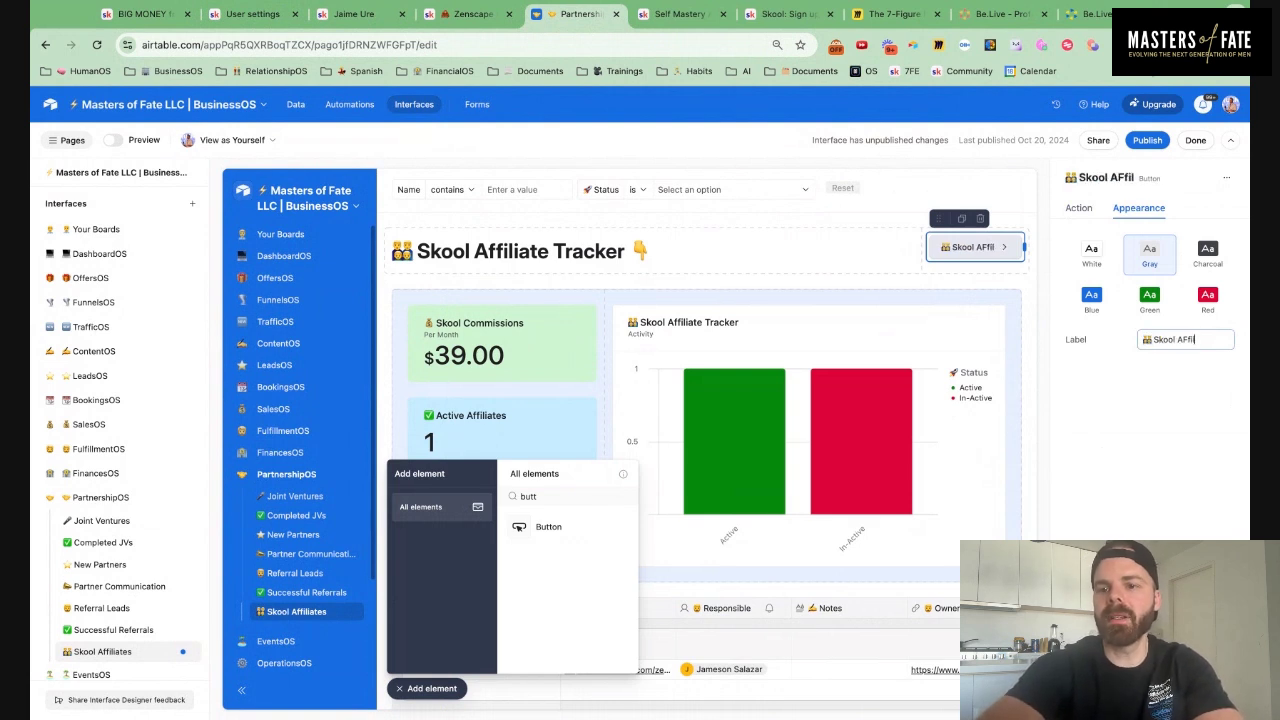
key(BackSpace)
key(BackSpace)
key(BackSpace)
key(BackSpace)
text(ffiliates)
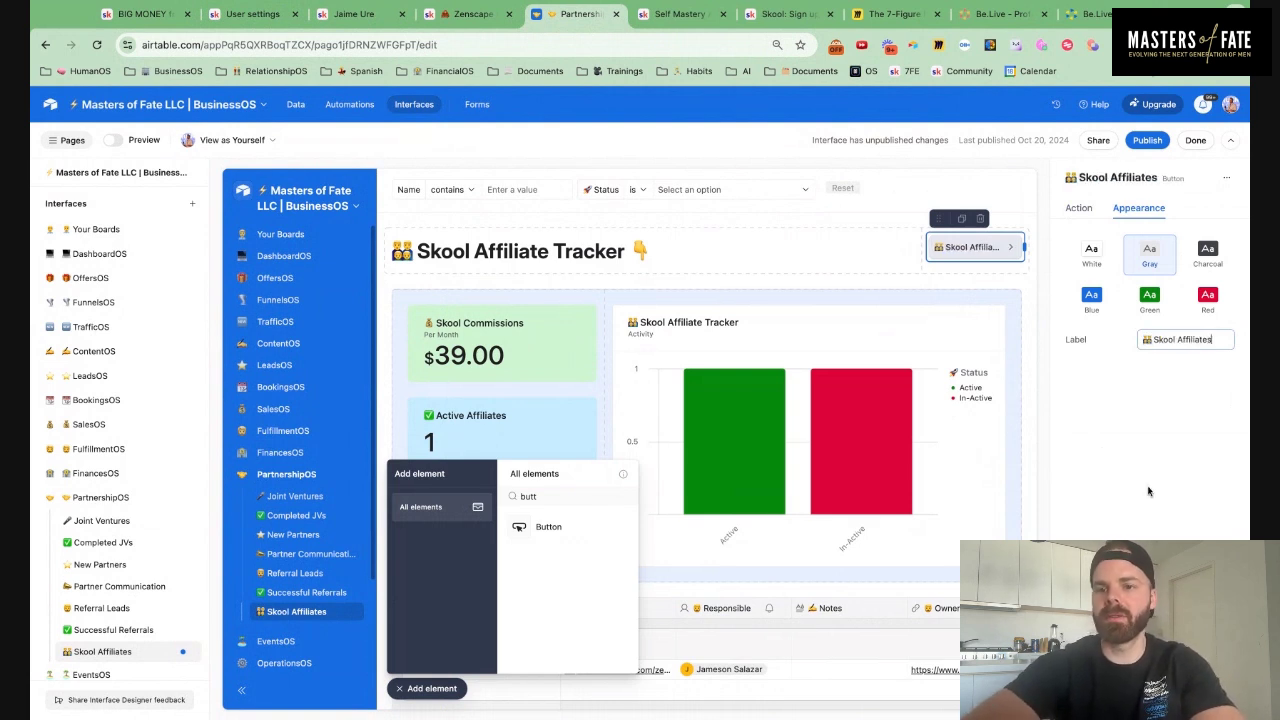
click(1149, 296)
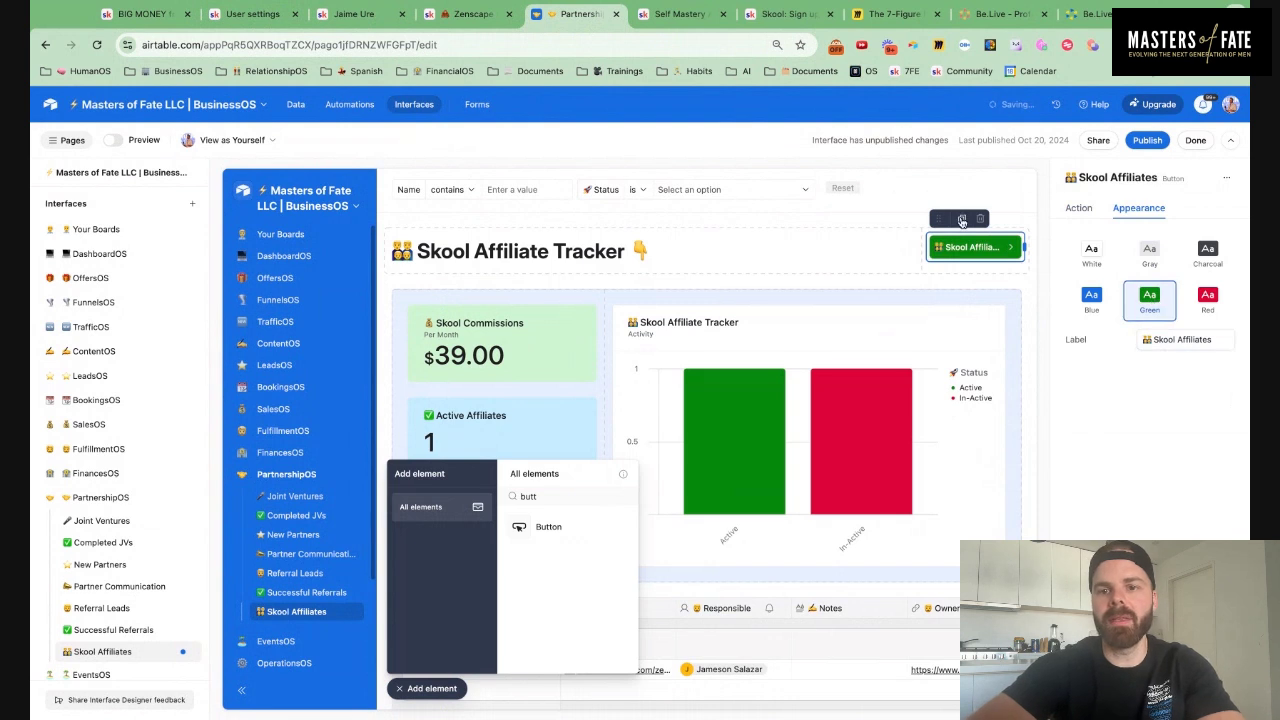
click(962, 220)
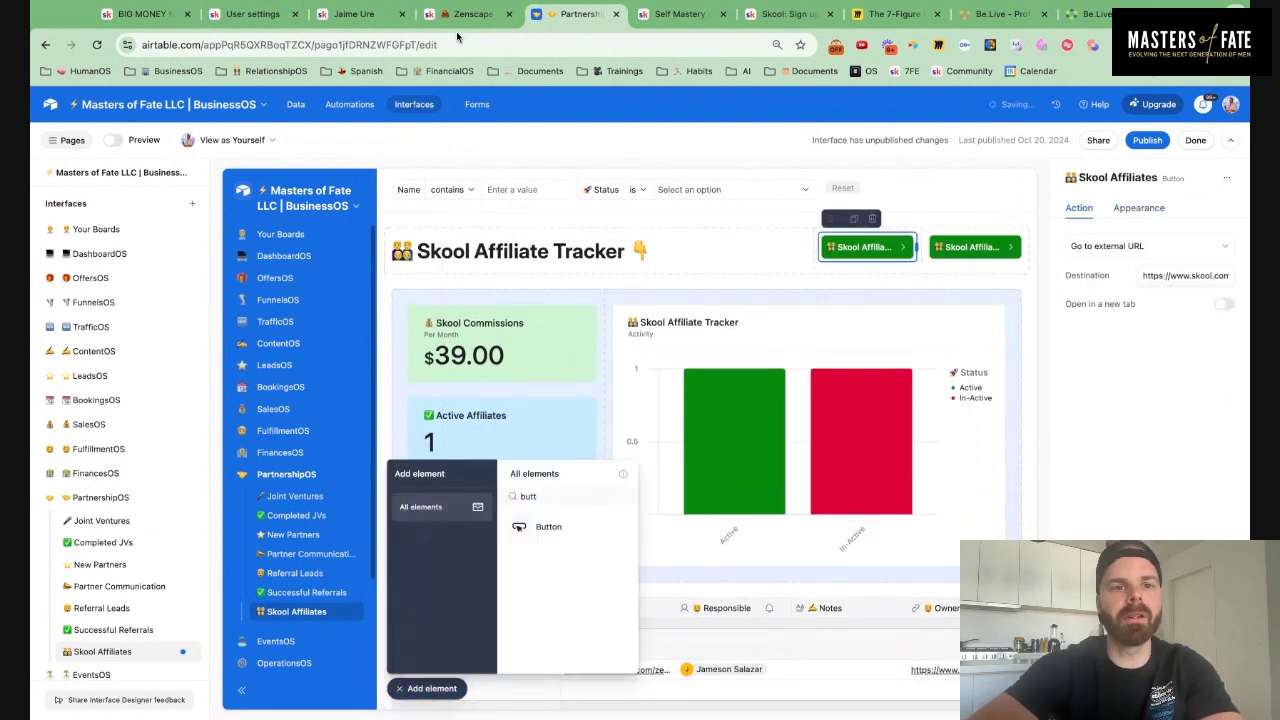
click(253, 14)
Copy Skool's affiliate sign-up link and load it in a new tab to verify it
click(950, 370)
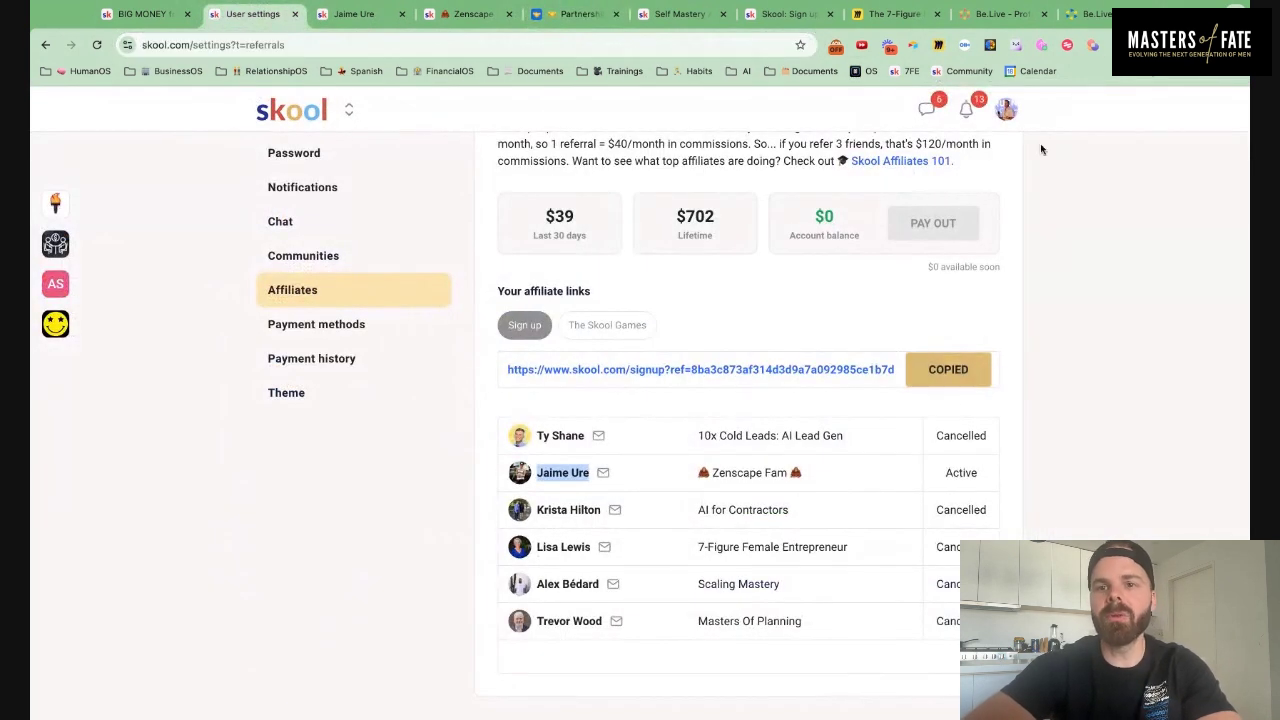
key(ctrl+t)
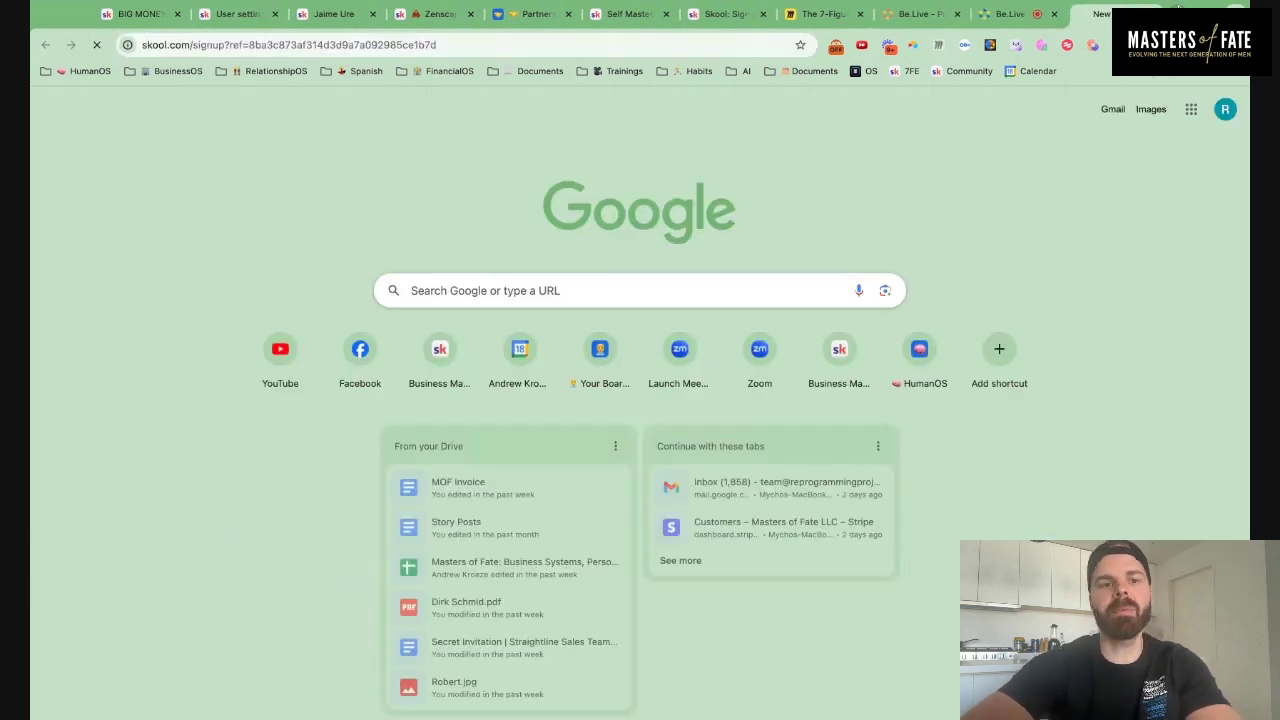
key(Return)
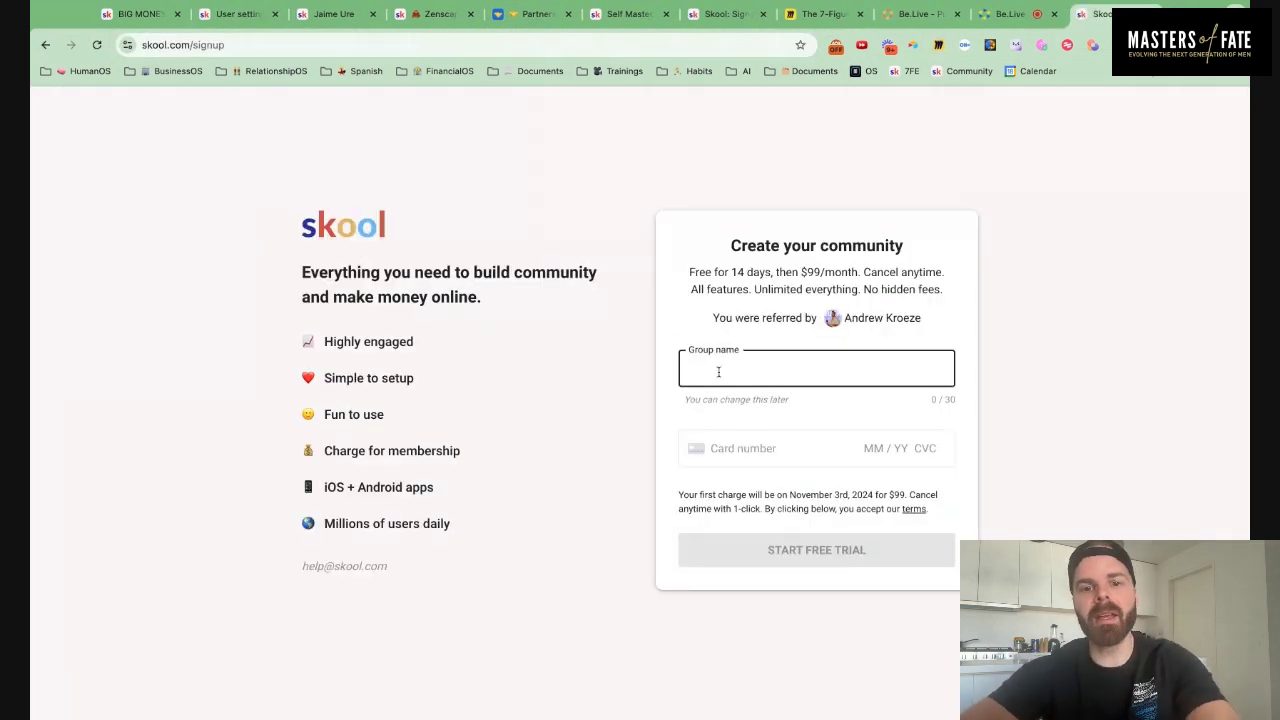
click(533, 14)
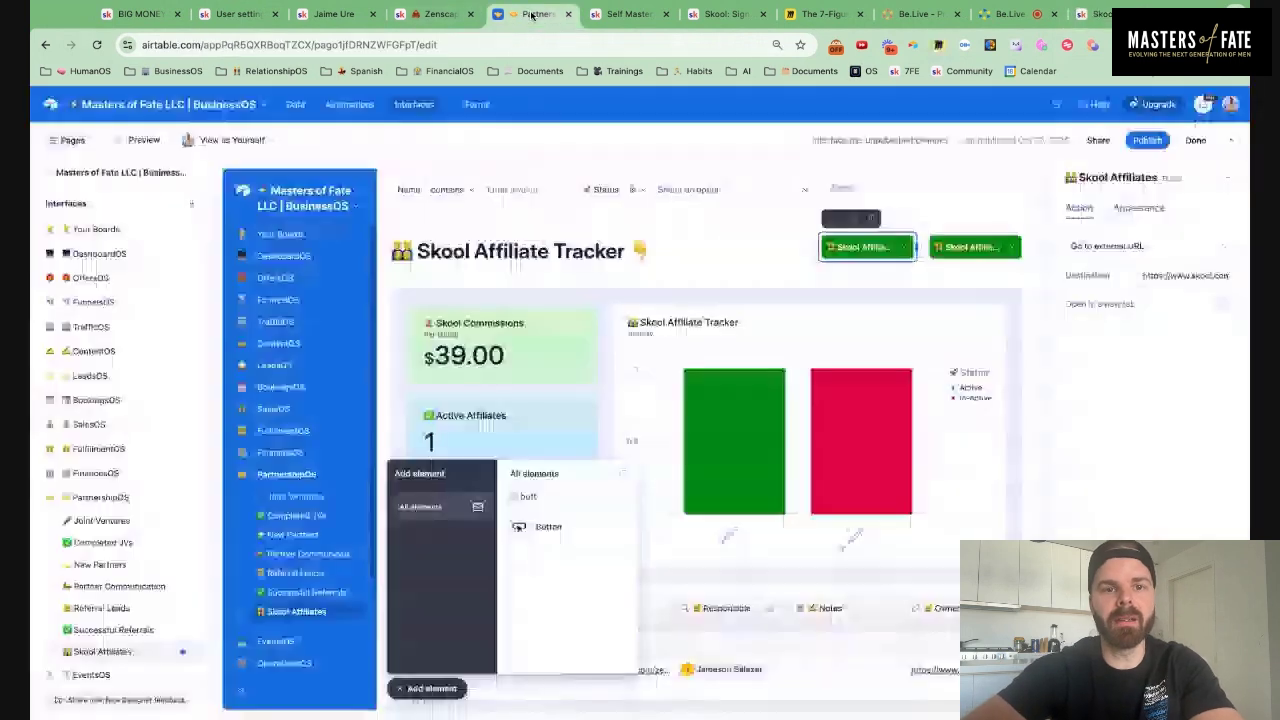
Make the duplicate a blue 'Skool Affiliate Link' button opening the sign-up link in a new tab
triple_click(1142, 275)
key(ctrl+v)
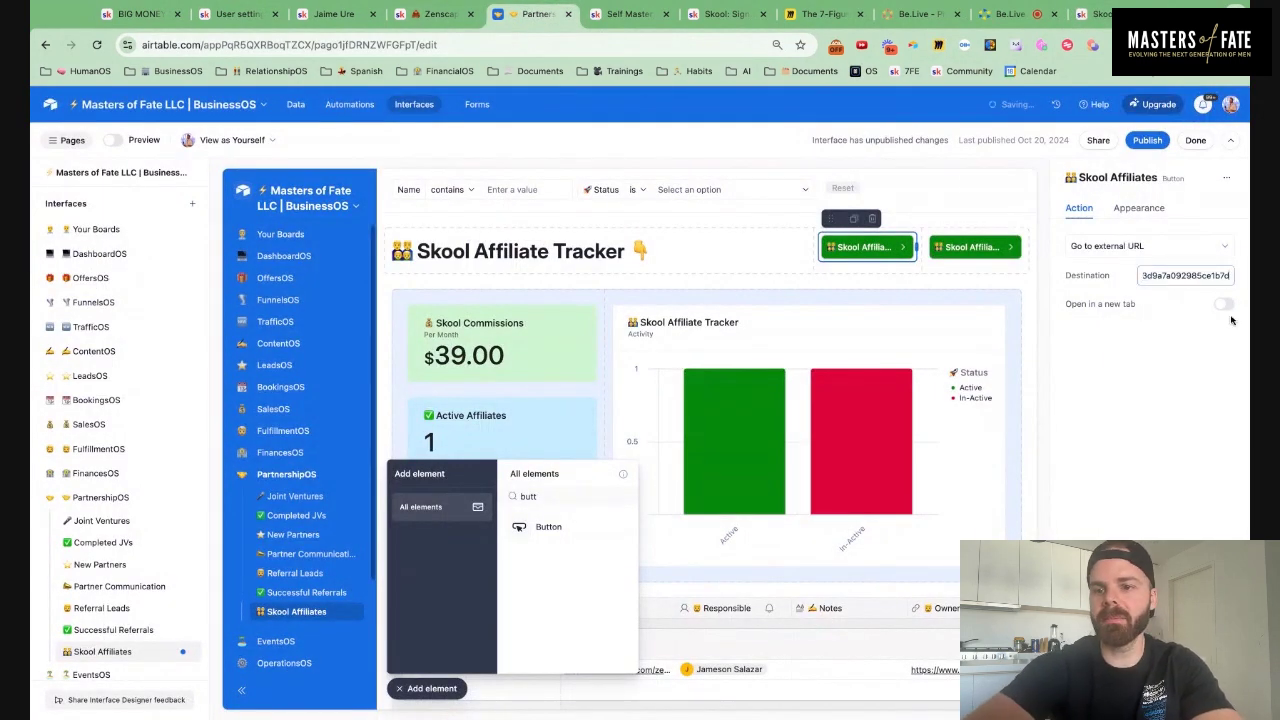
click(1224, 305)
click(1146, 210)
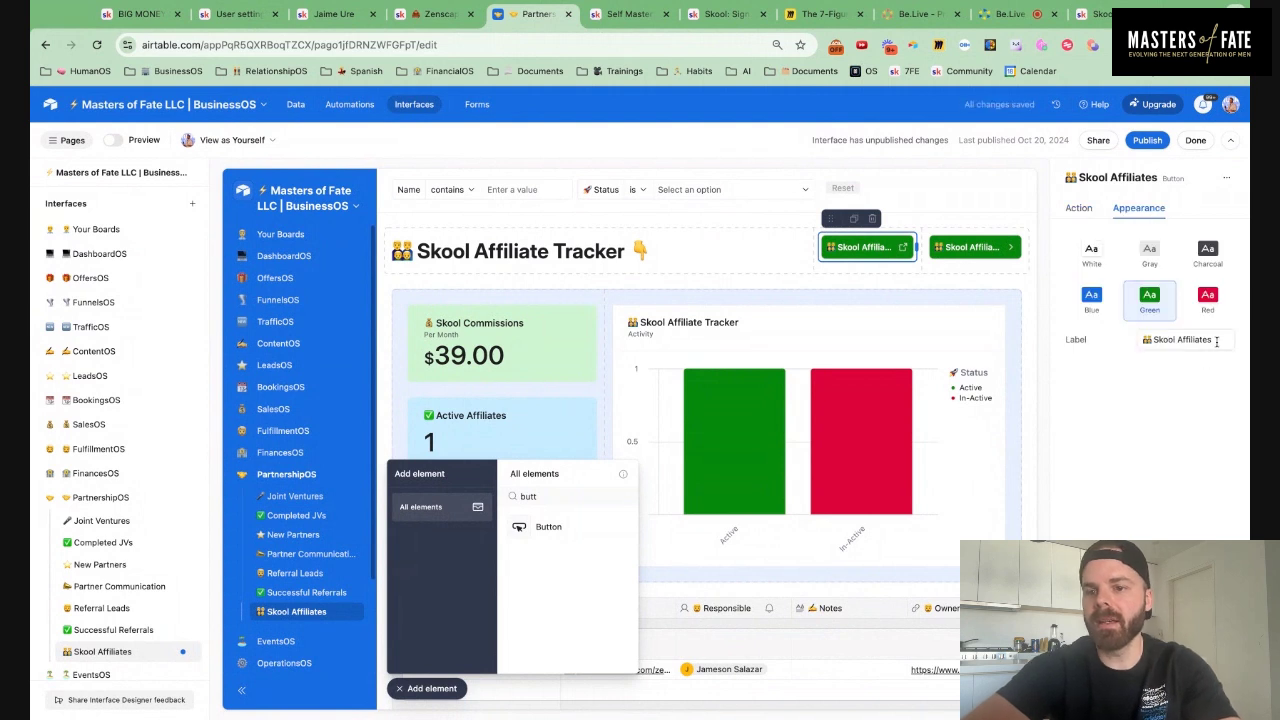
triple_click(1216, 340)
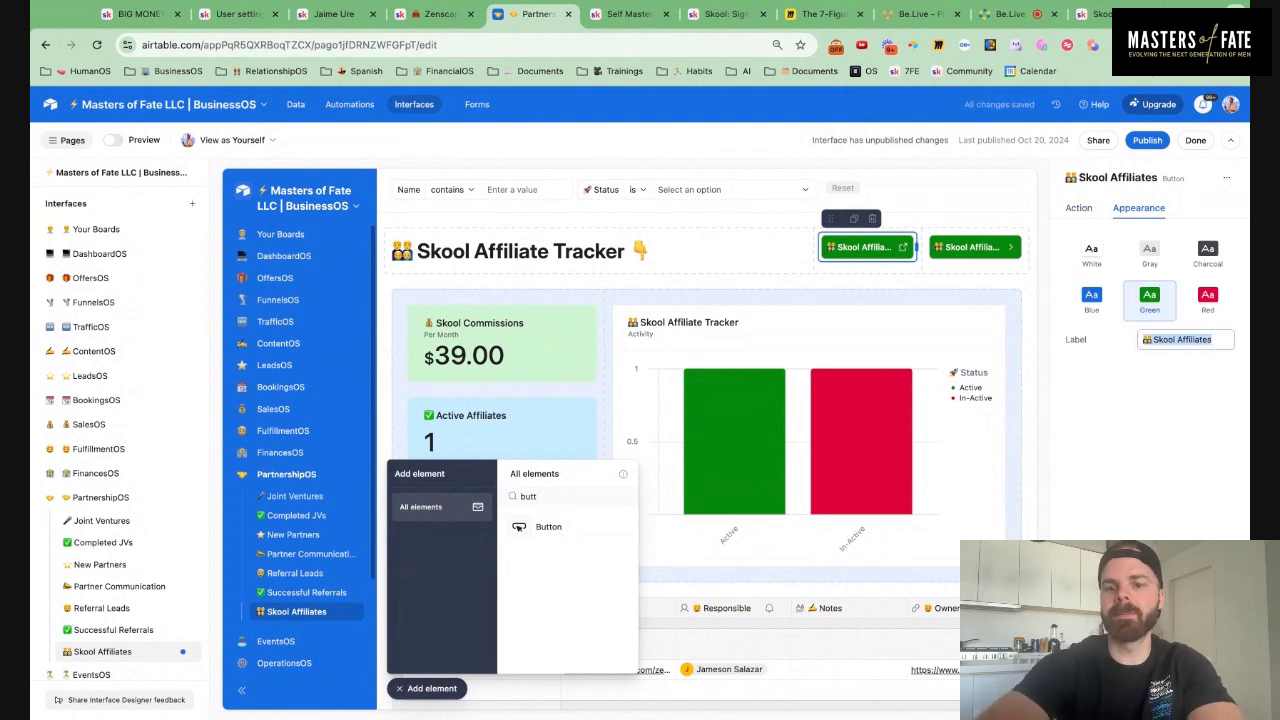
text(Skool A)
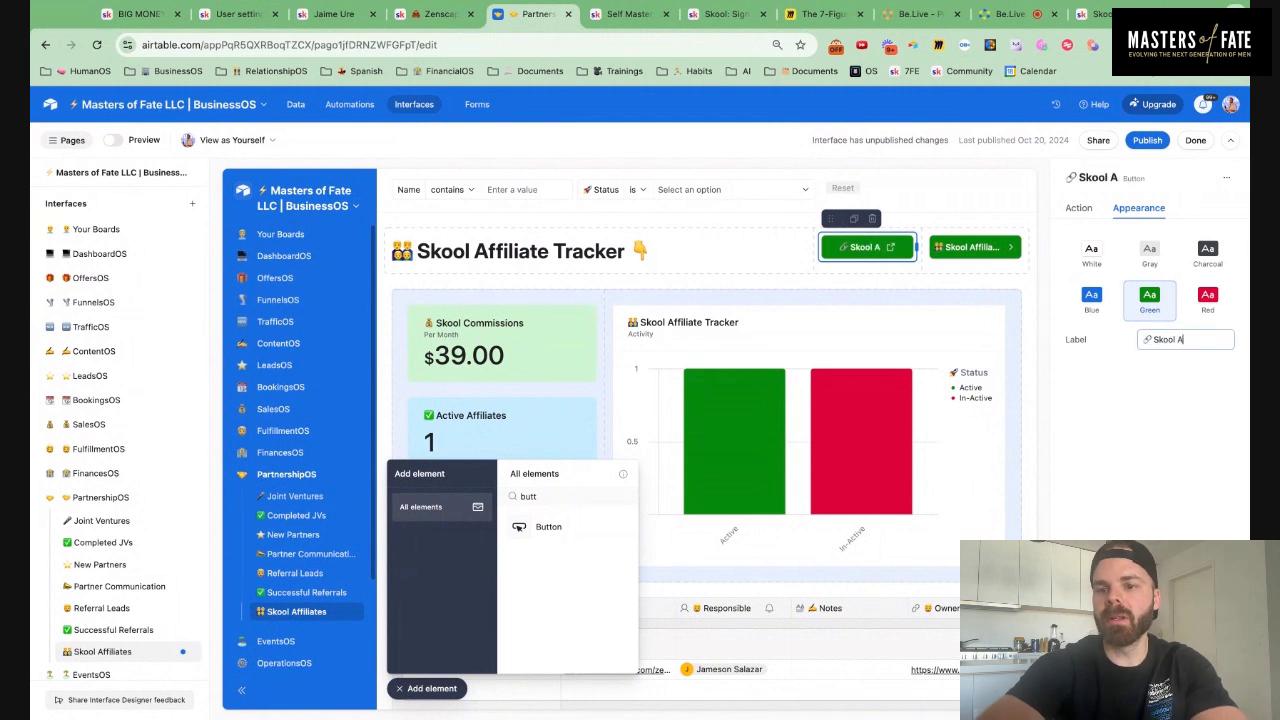
text(ffiliate Link)
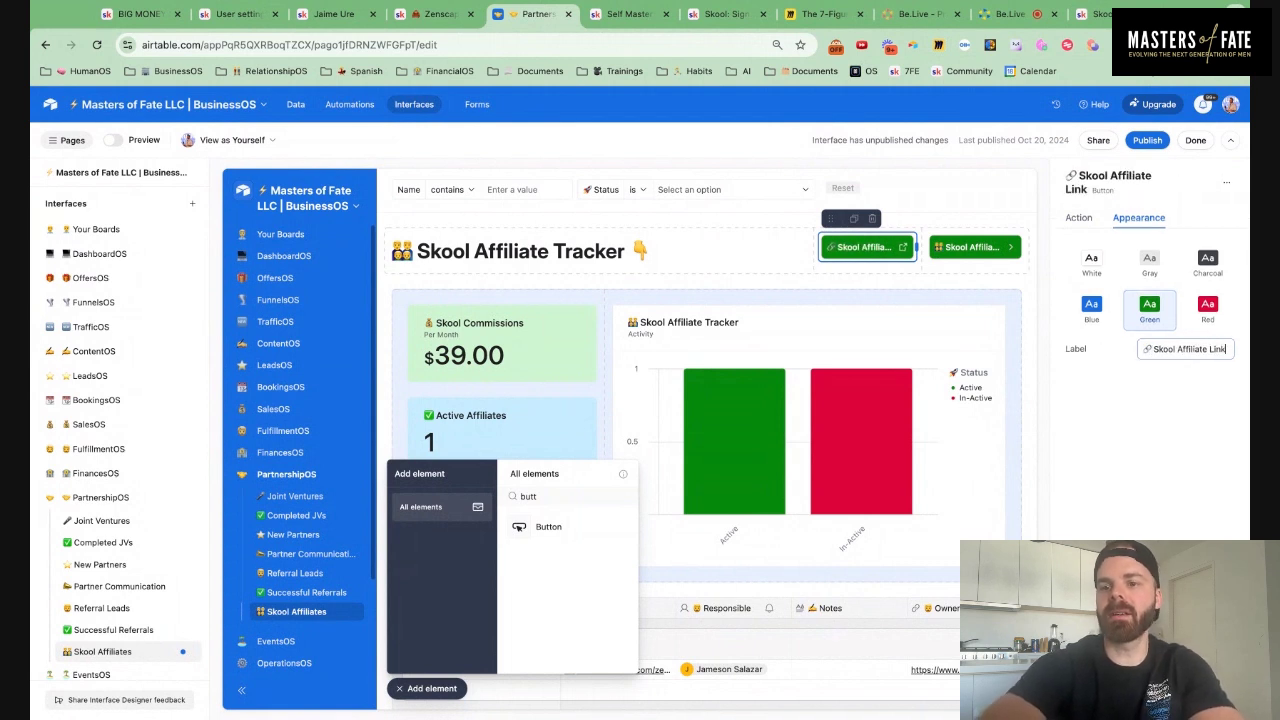
click(1091, 305)
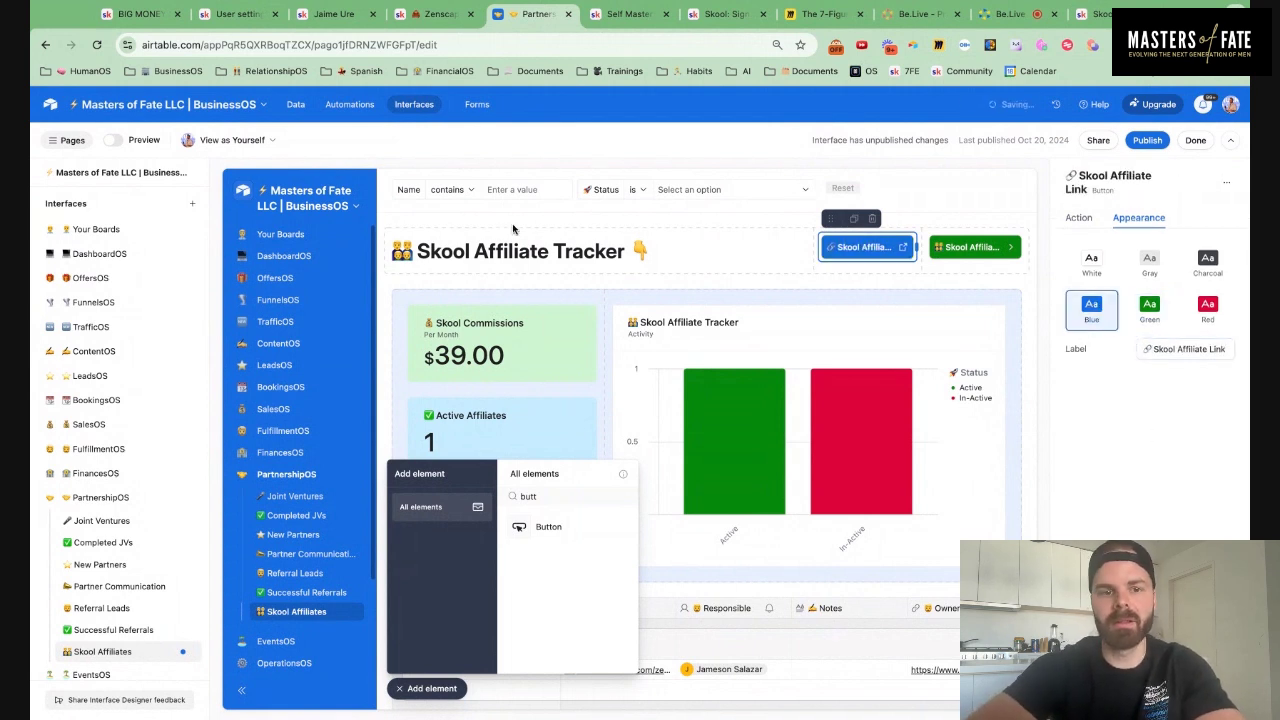
Close the element picker and review the finished page layout
click(480, 225)
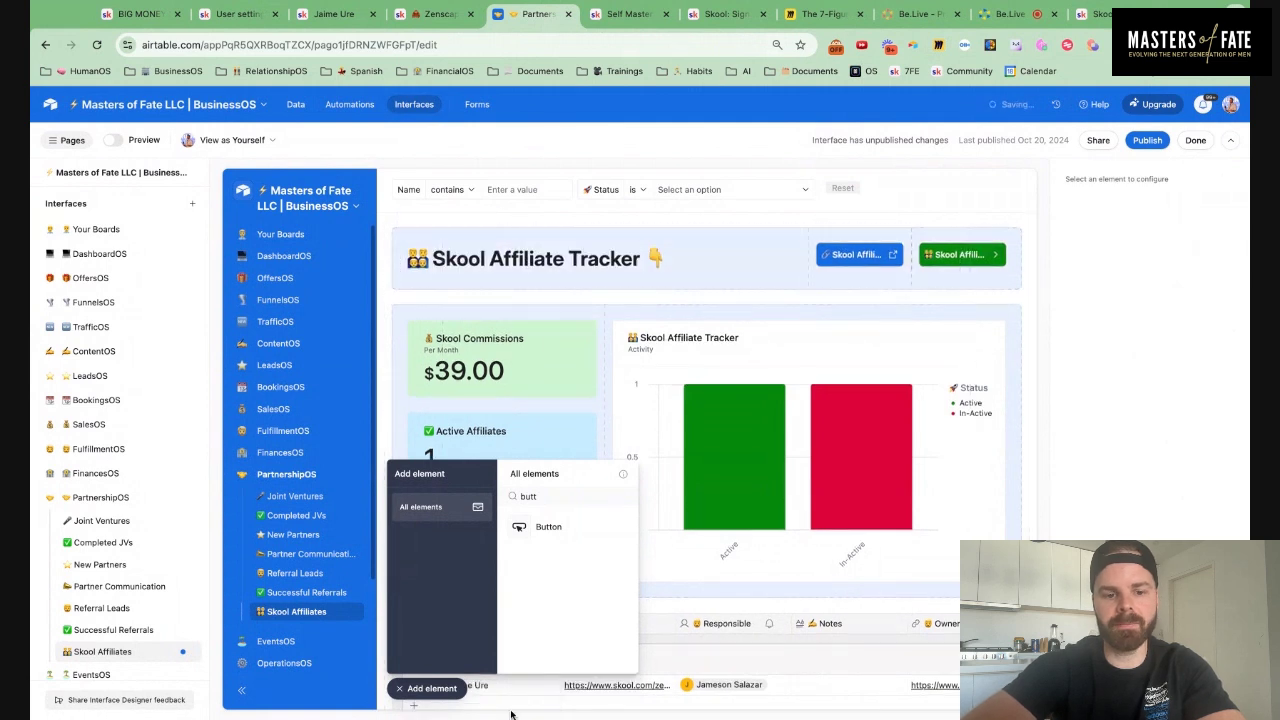
click(450, 690)
scroll(660, 489, down, 4)
scroll(660, 489, up, 4)
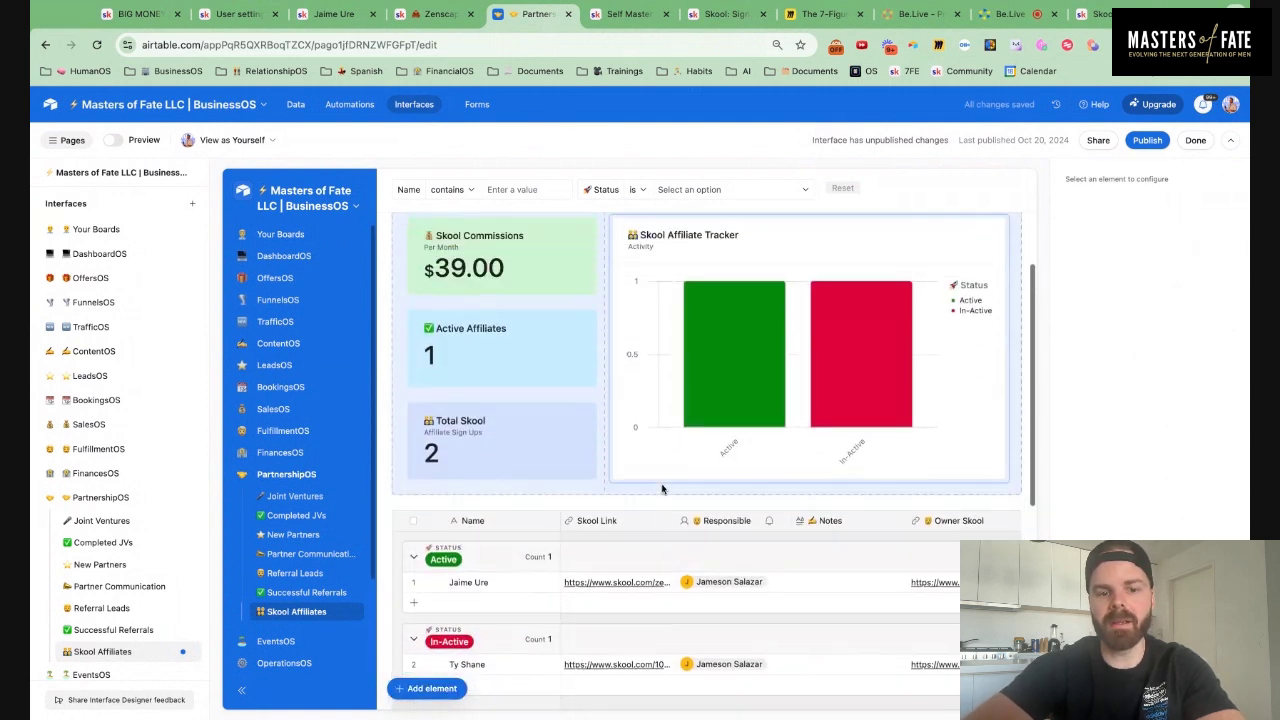
Publish the PartnershipOS interface changes, then return to editing the interface
click(1148, 145)
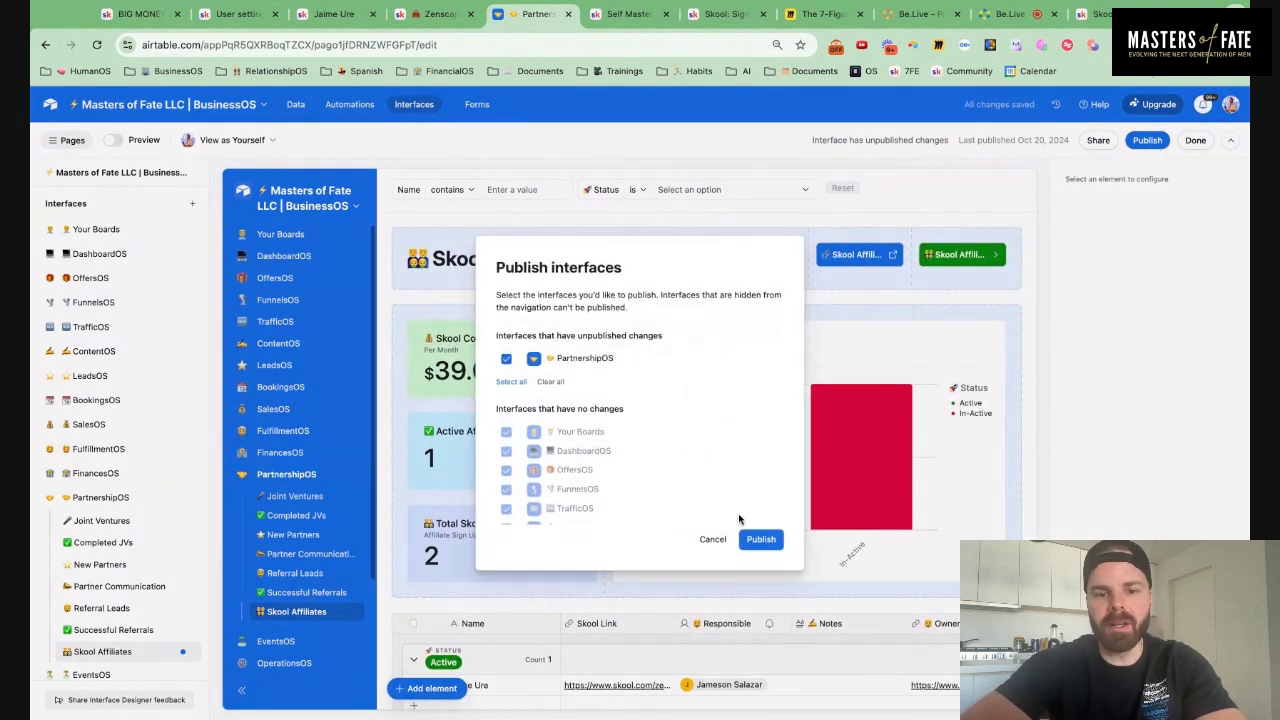
click(763, 540)
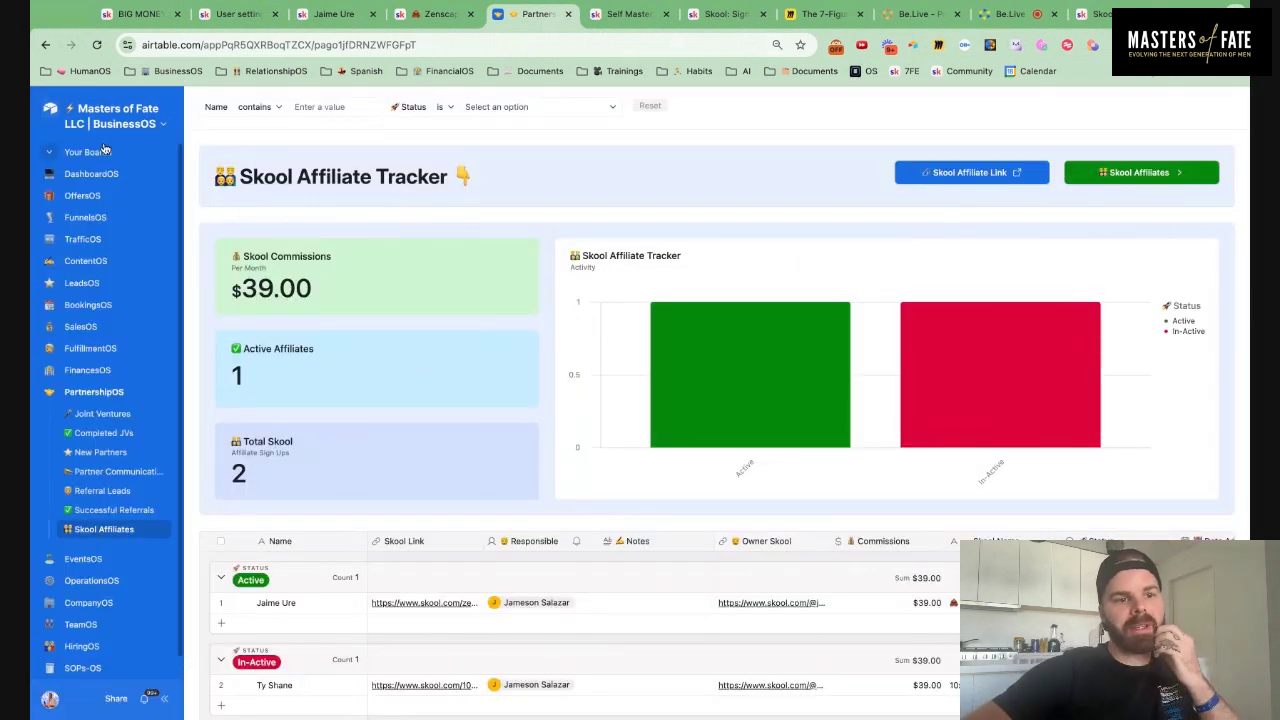
click(160, 122)
click(118, 157)
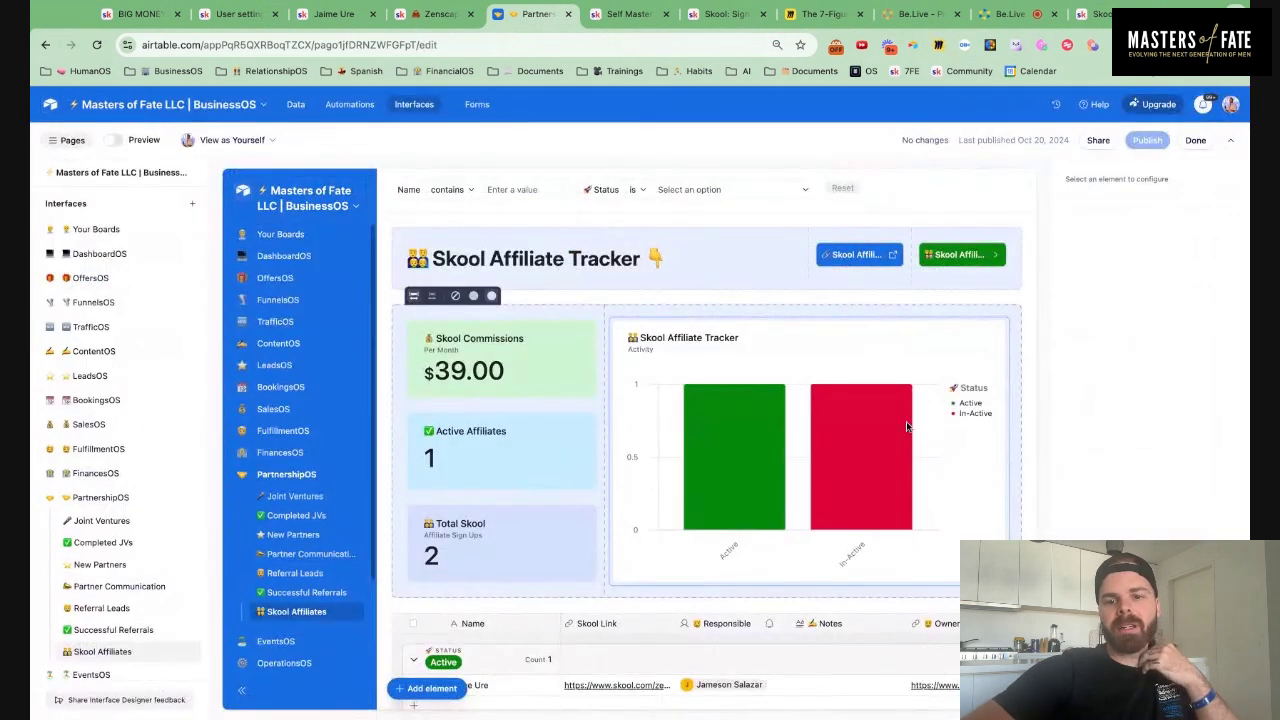
Check the Status bar chart's appearance settings and publish the interface again
click(907, 427)
scroll(1140, 310, down, 1)
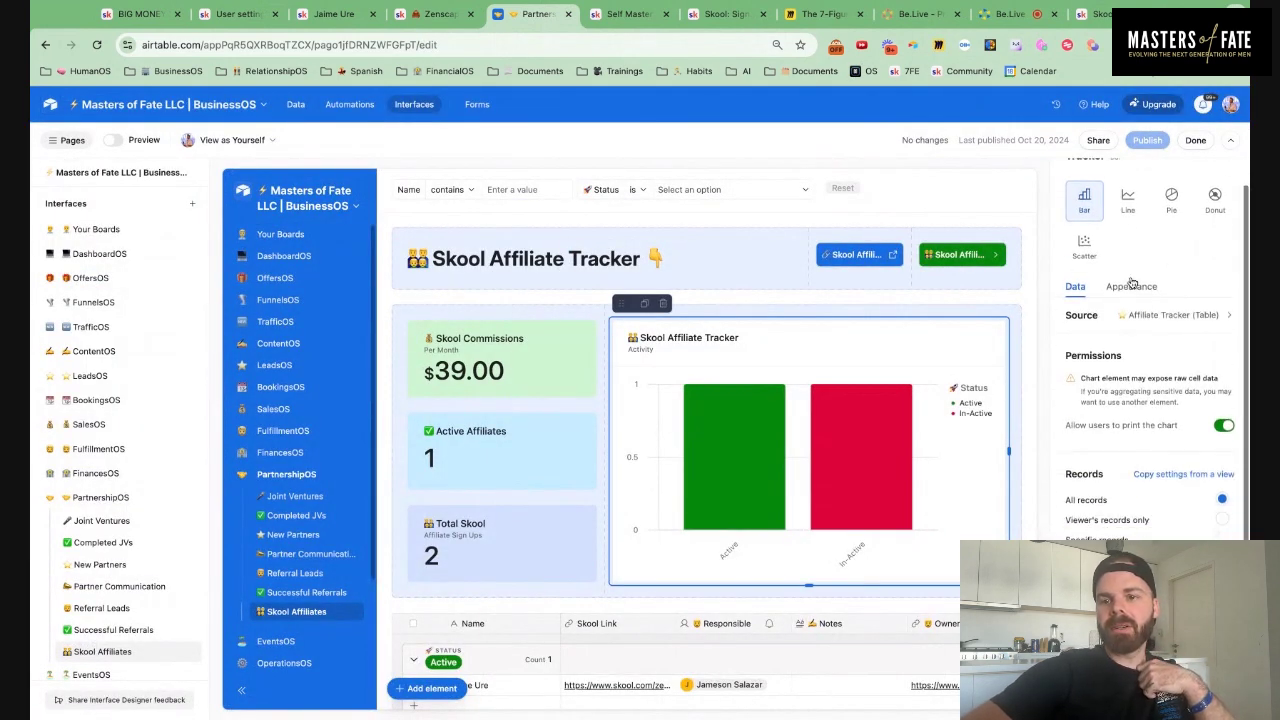
click(1131, 284)
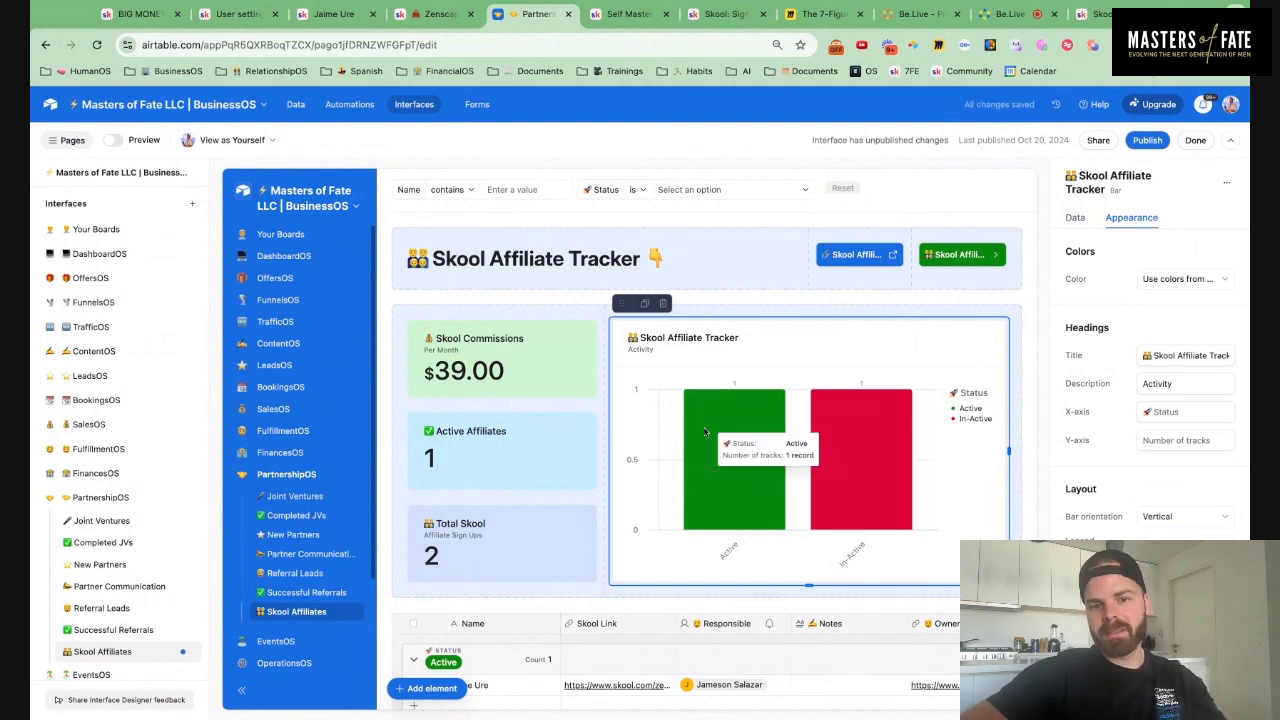
click(1146, 141)
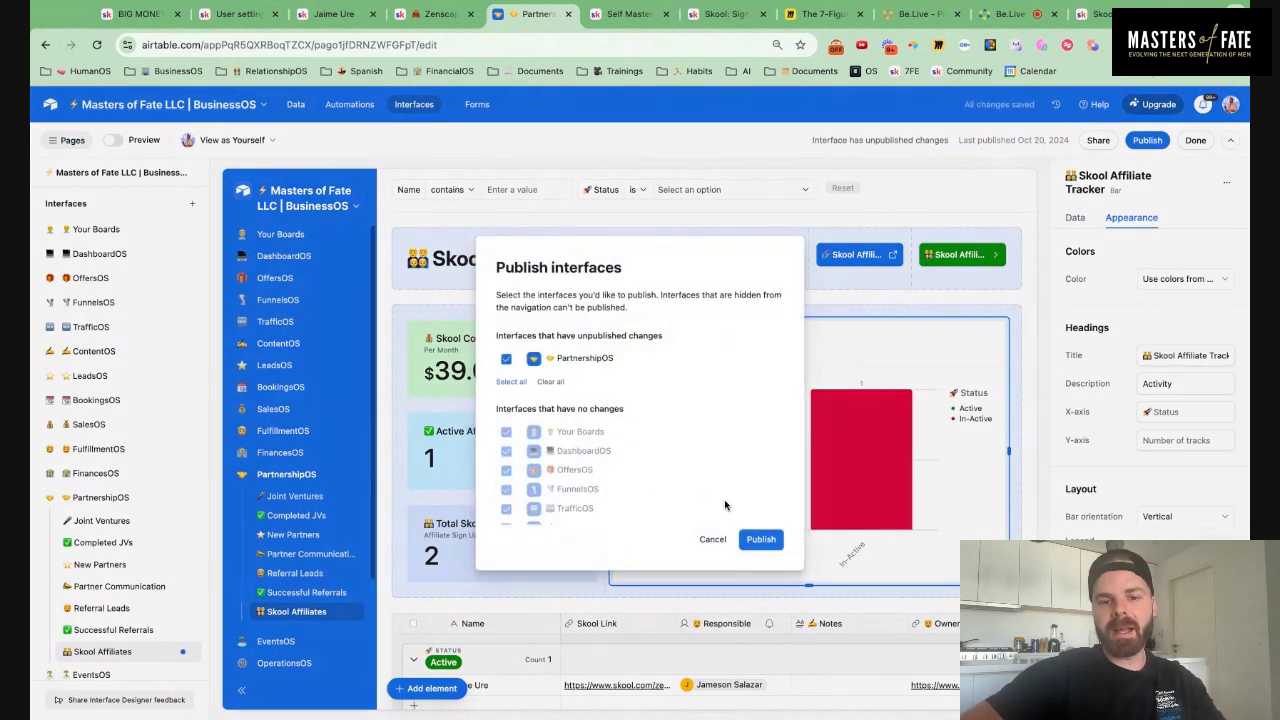
click(761, 540)
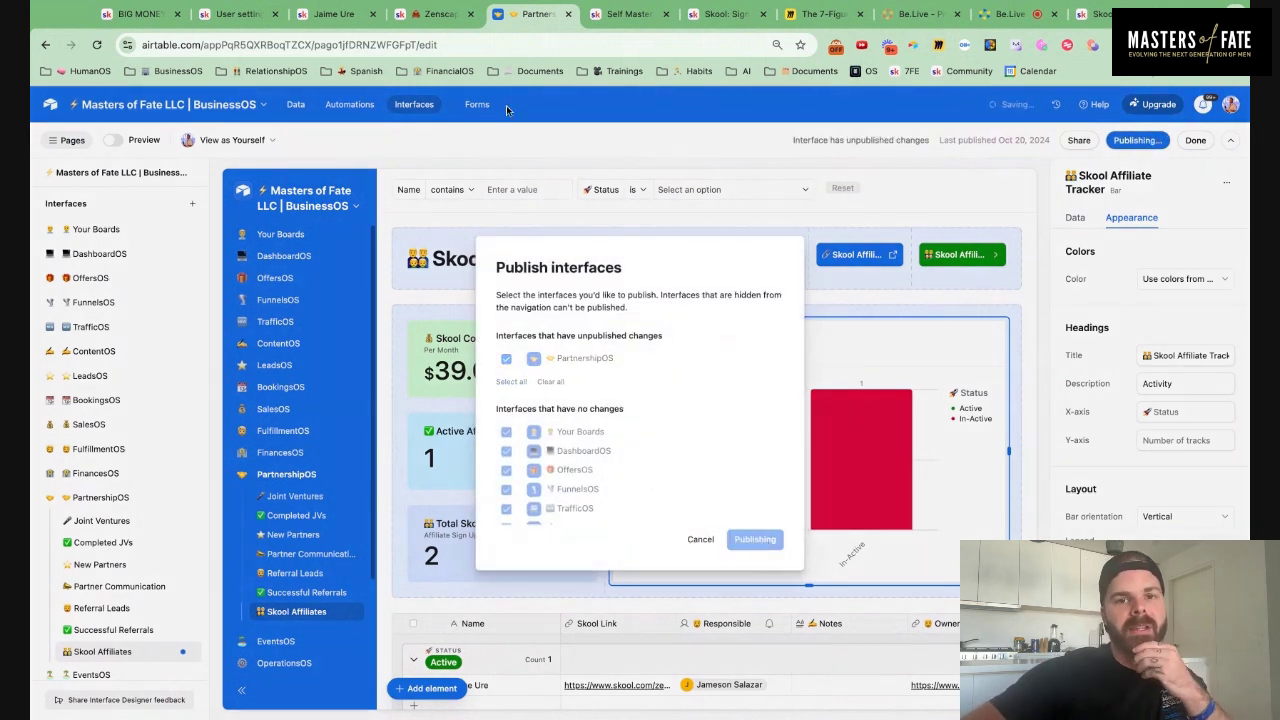
scroll(545, 357, down, 4)
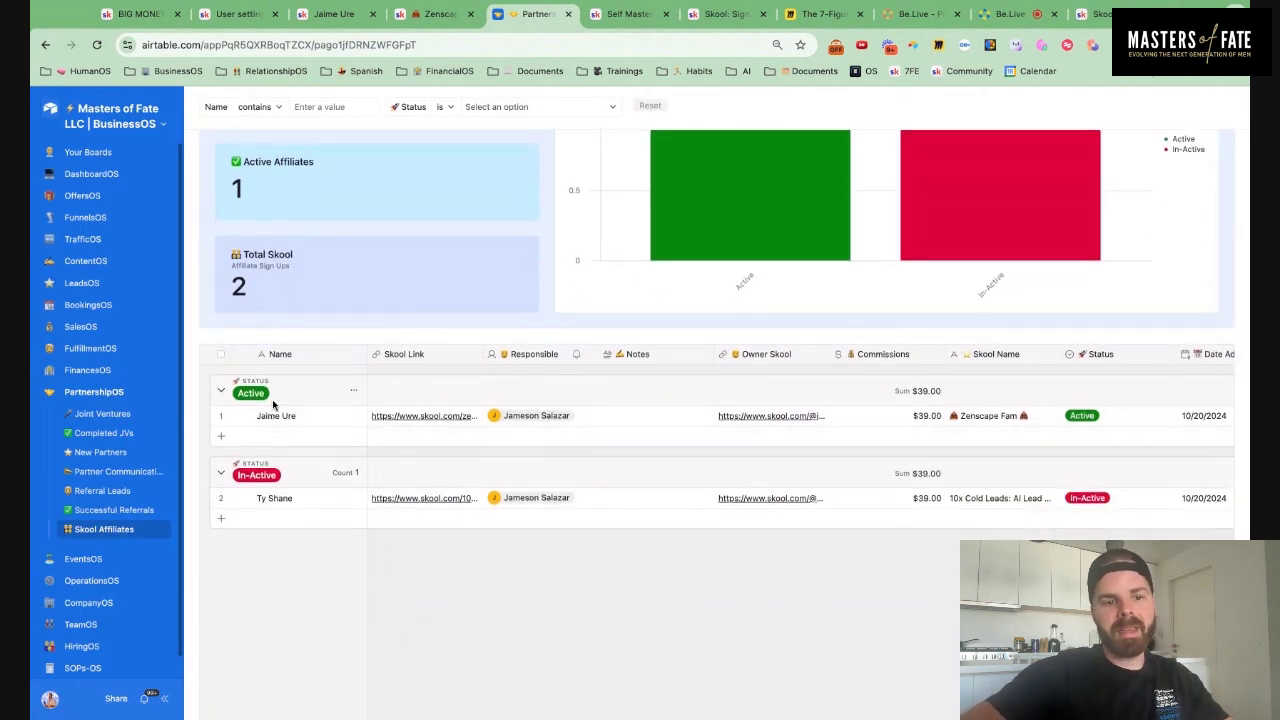
Close the Zenscape, Self Master and Skool sign-up browser tabs
scroll(468, 445, up, 3)
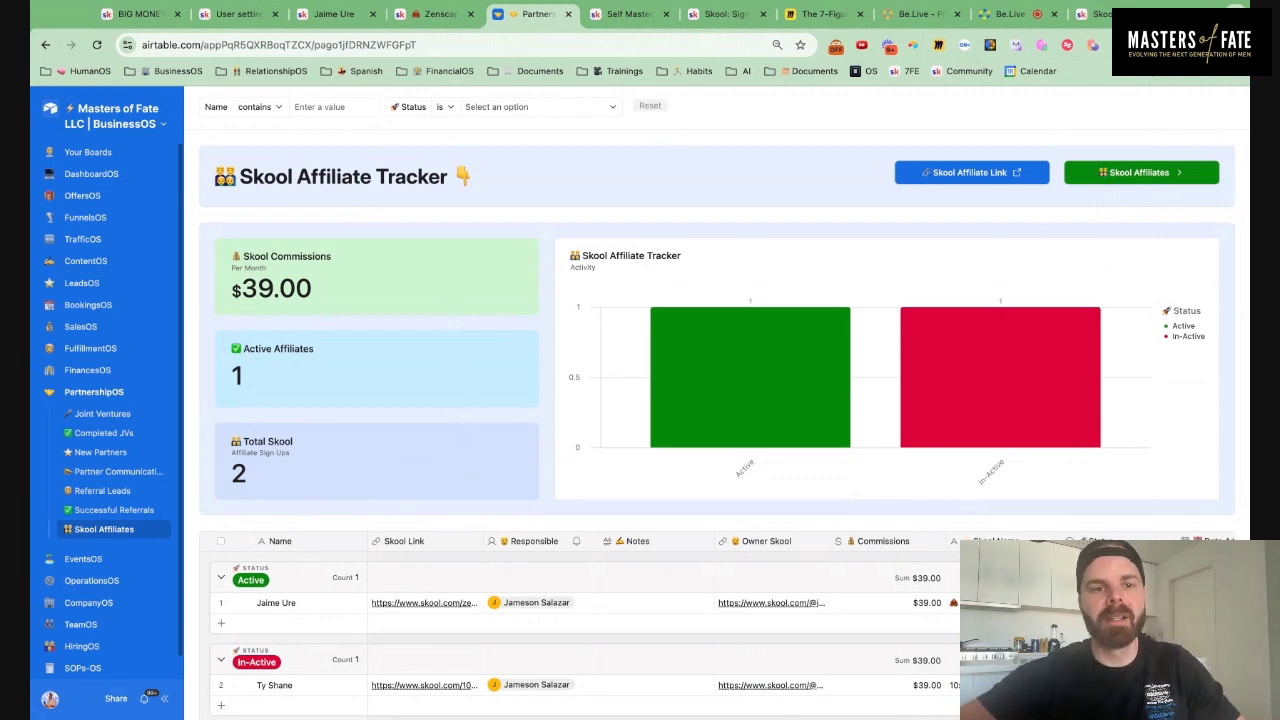
click(469, 14)
click(566, 14)
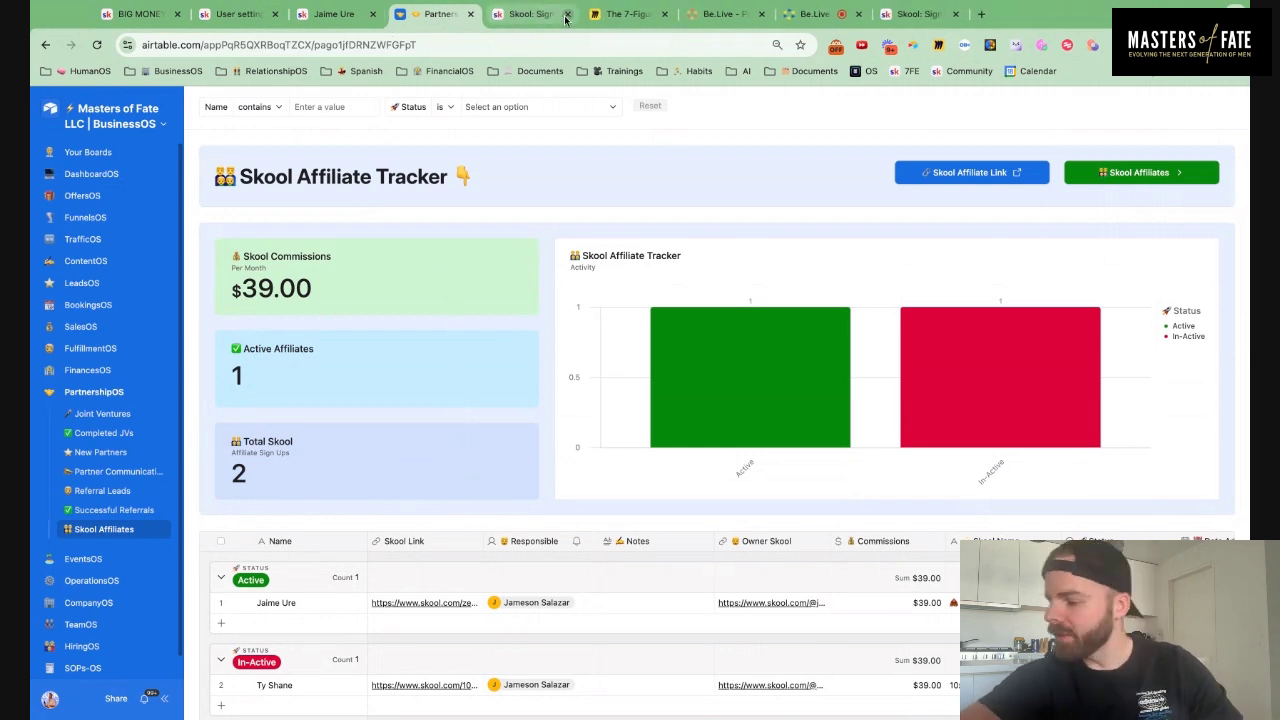
click(566, 14)
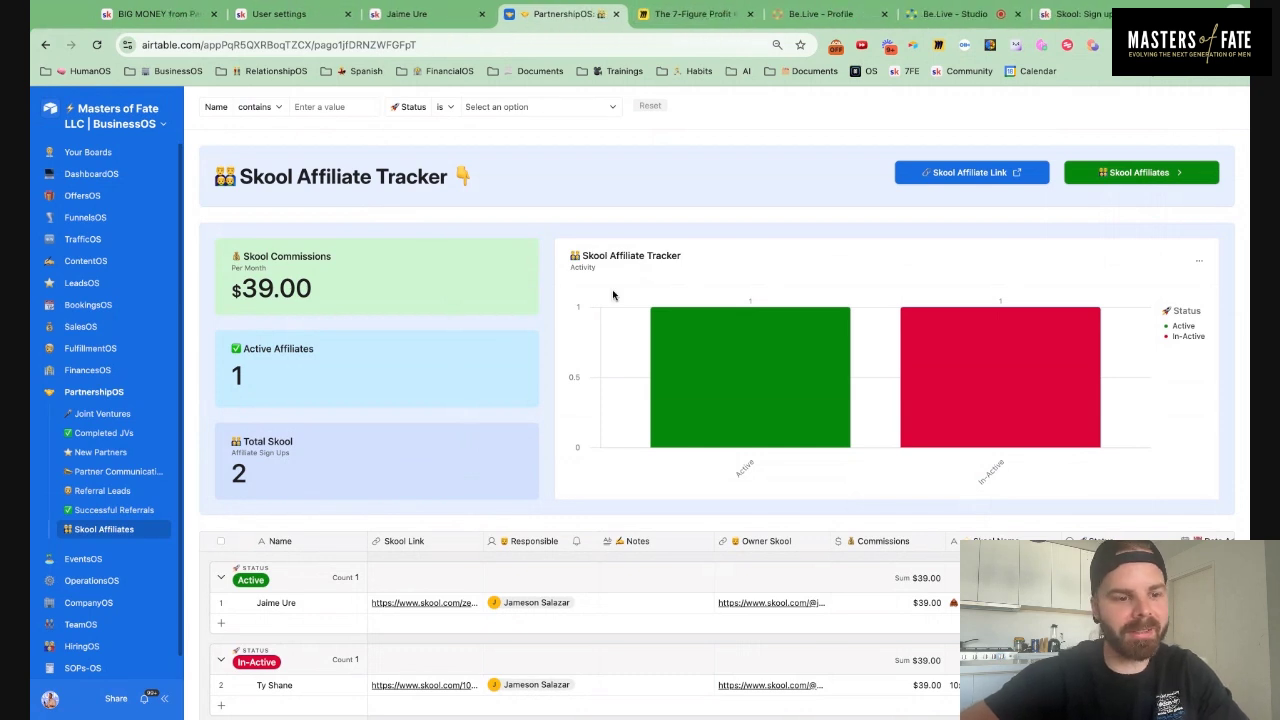
scroll(434, 323, down, 1)
scroll(434, 321, down, 3)
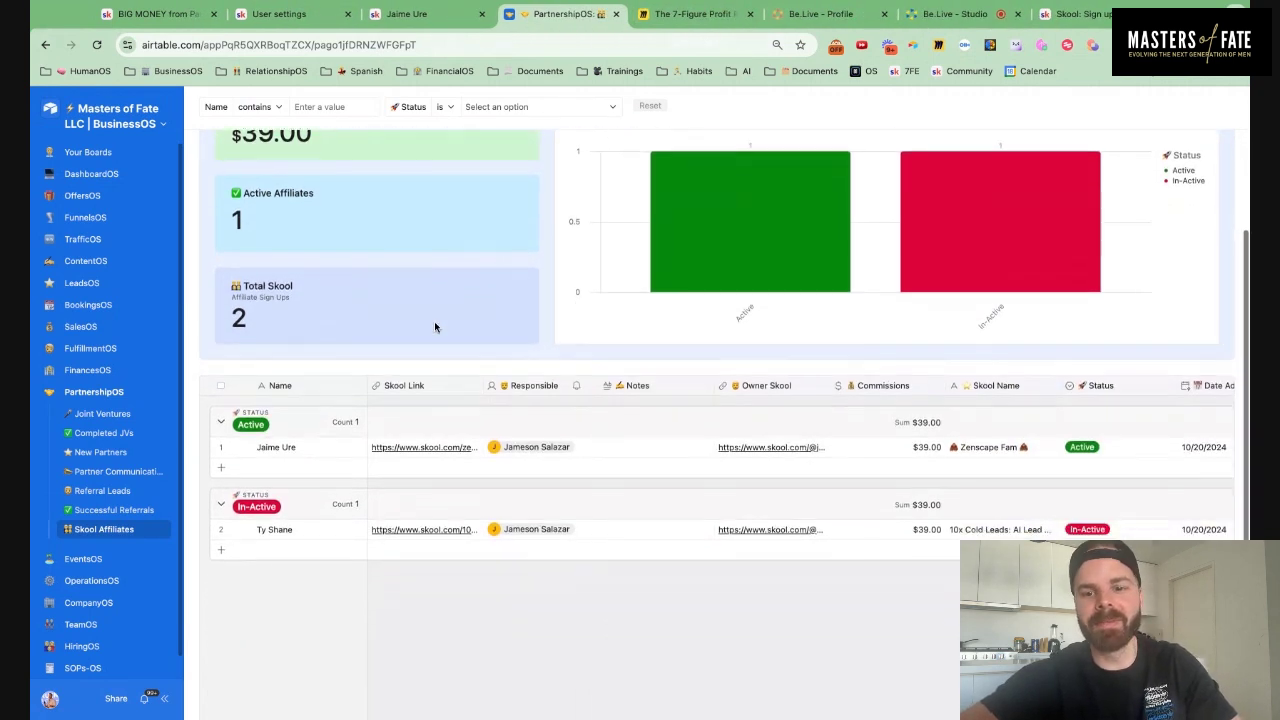
scroll(434, 321, up, 4)
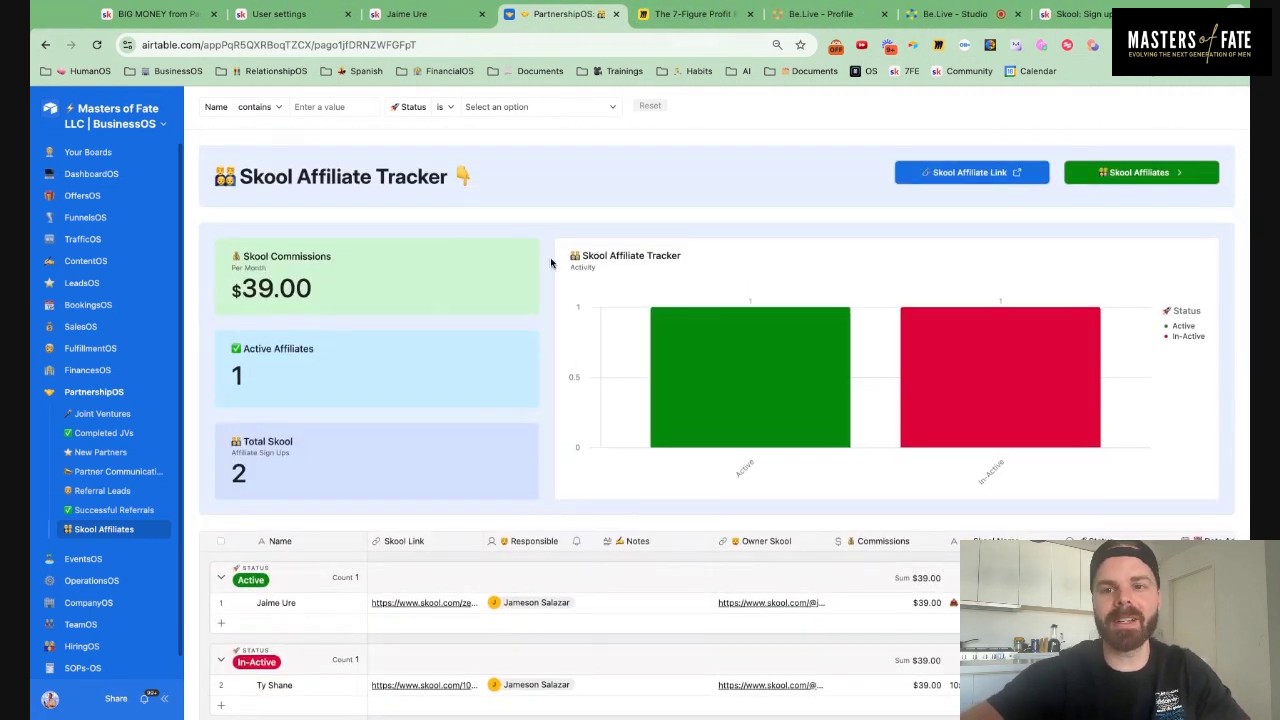
From the affiliate settings page, search the community switcher for 'cre' and open Creators
click(295, 14)
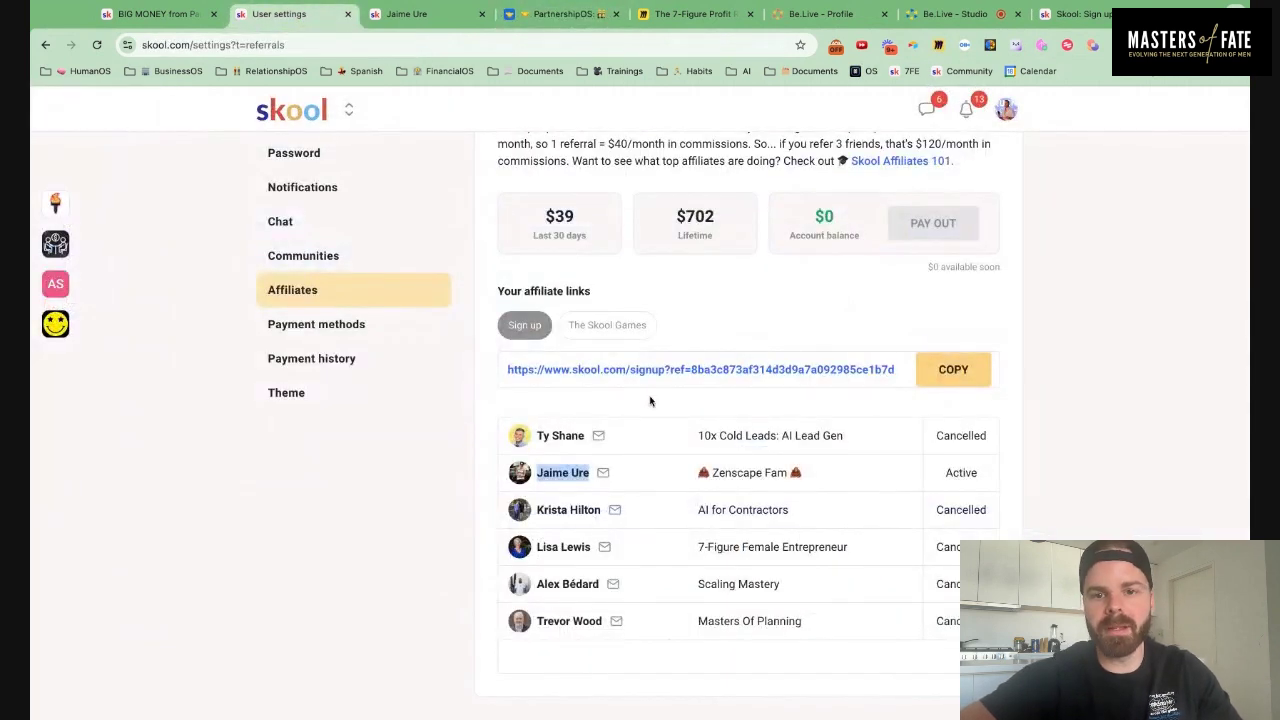
scroll(652, 395, up, 2)
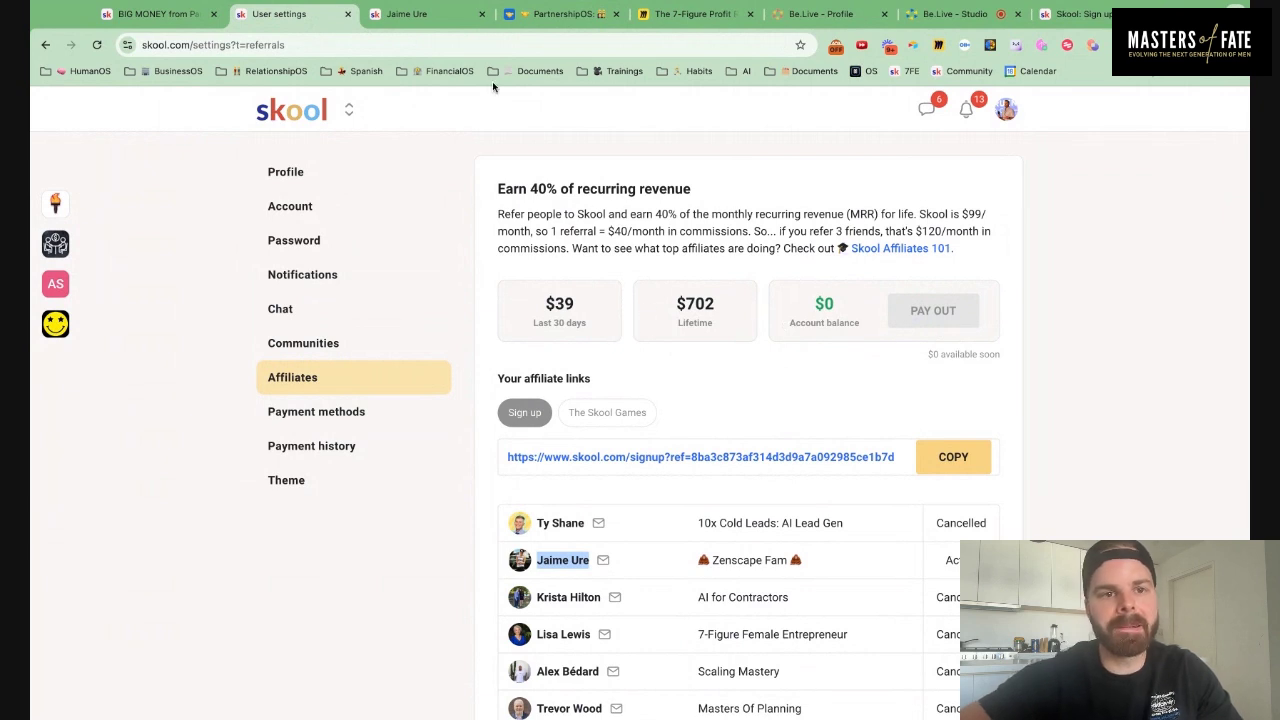
click(350, 111)
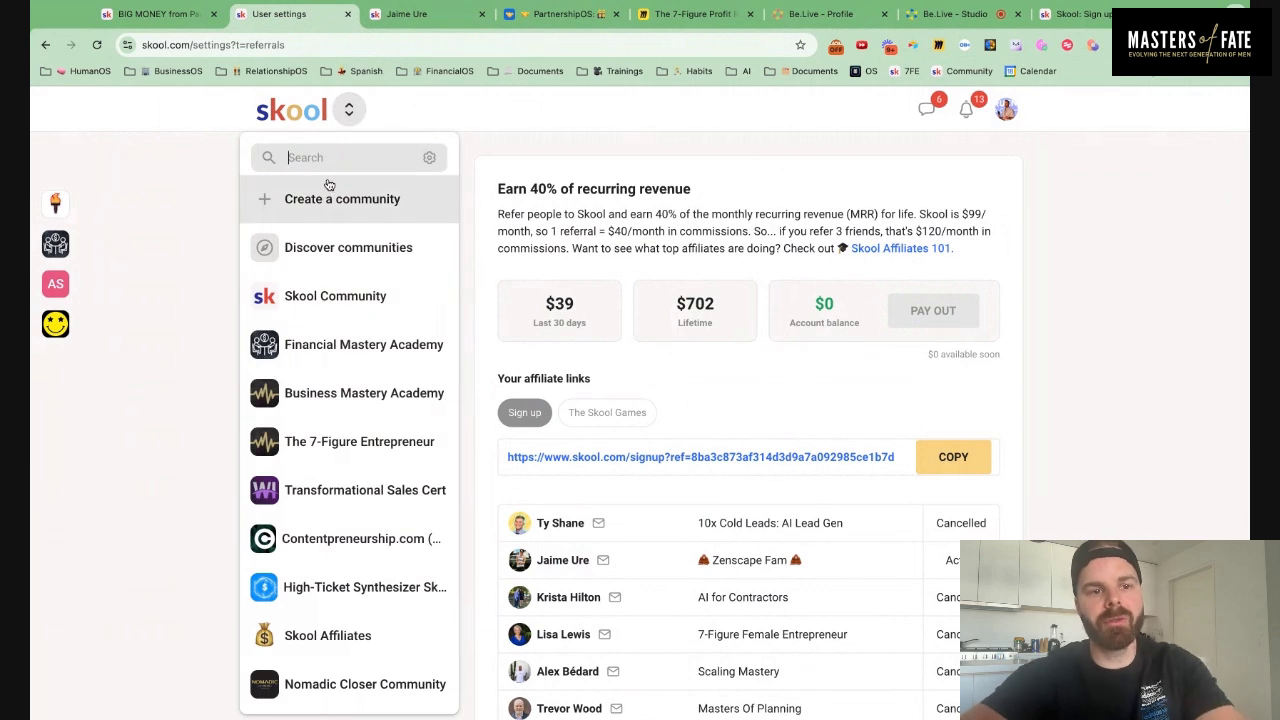
click(160, 250)
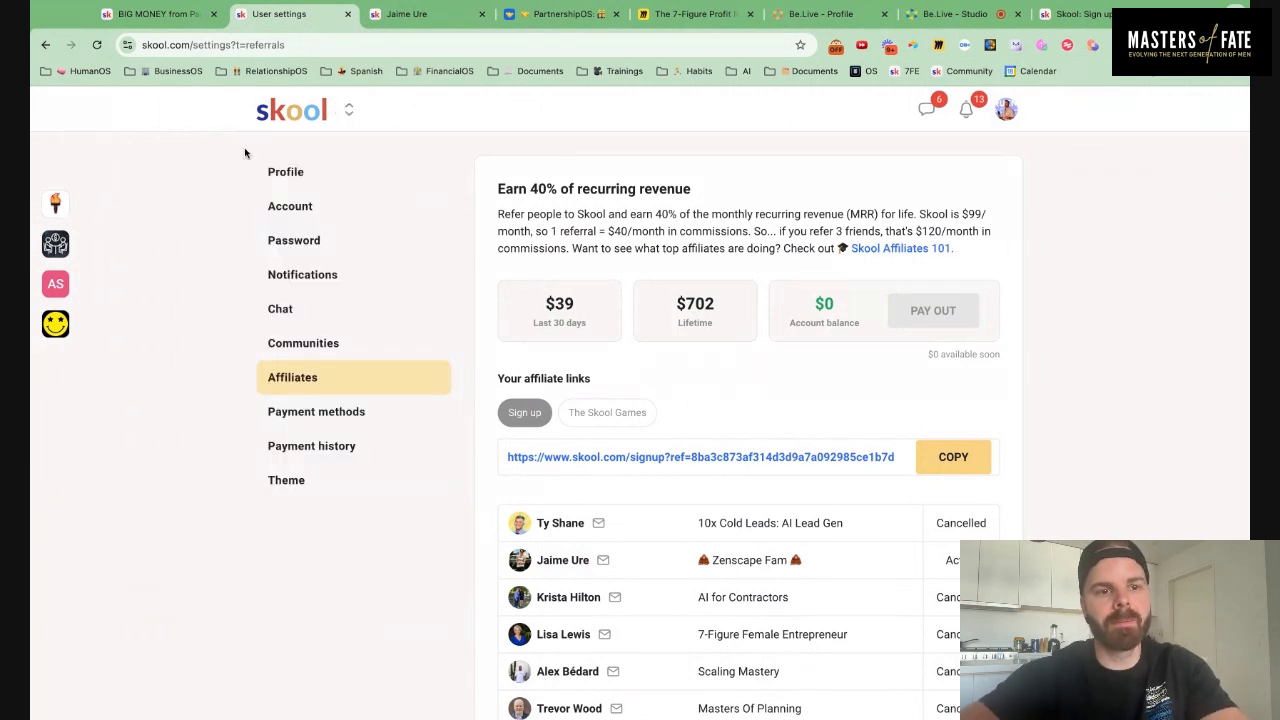
click(347, 113)
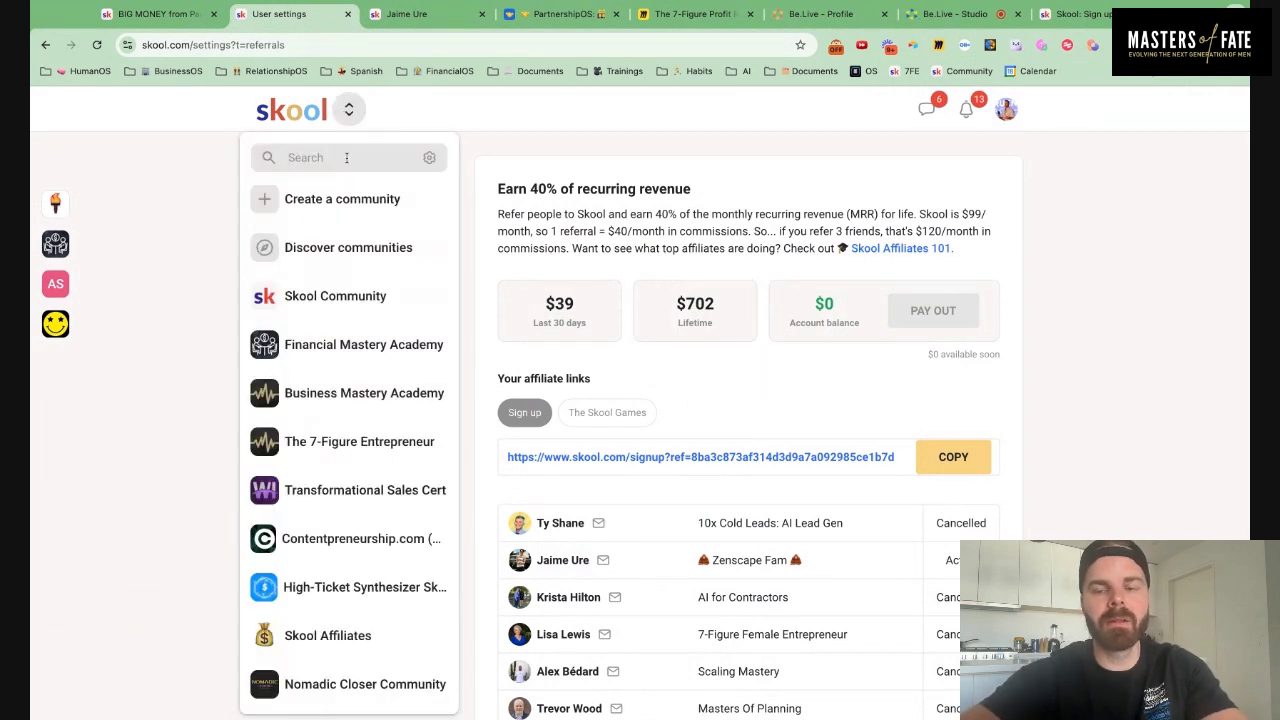
text(the mo)
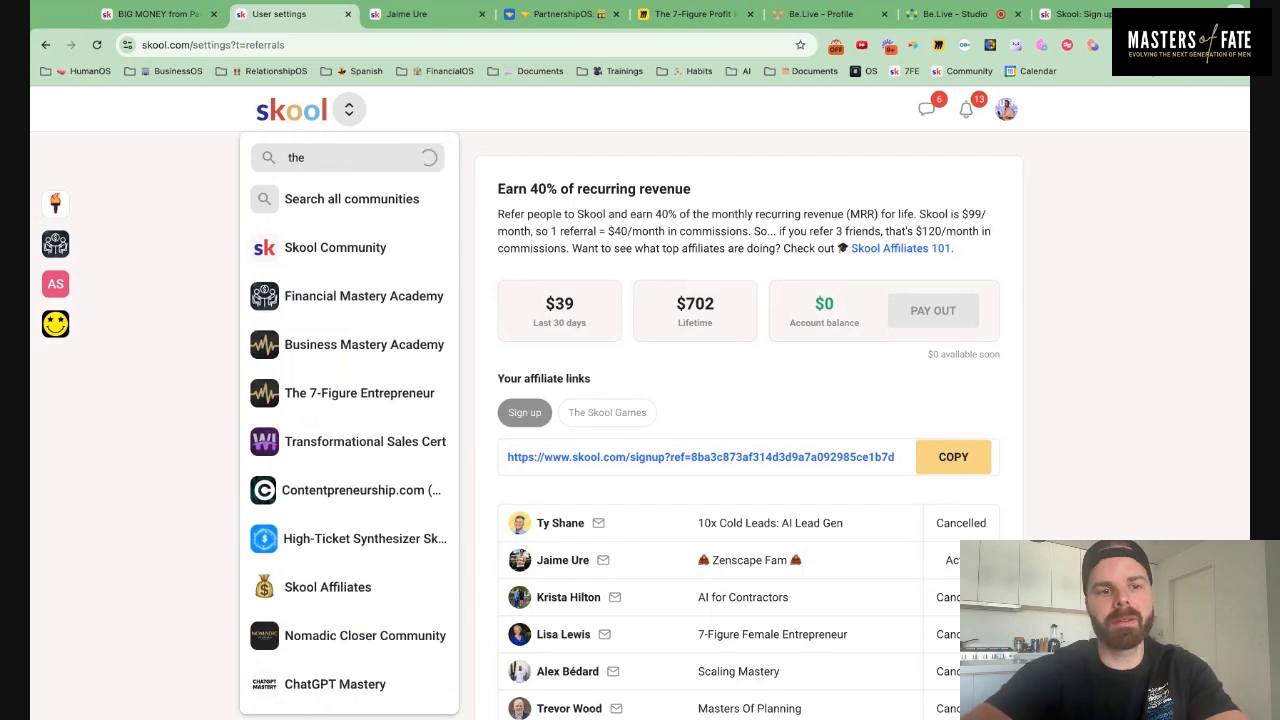
key(BackSpace)
key(BackSpace)
key(BackSpace)
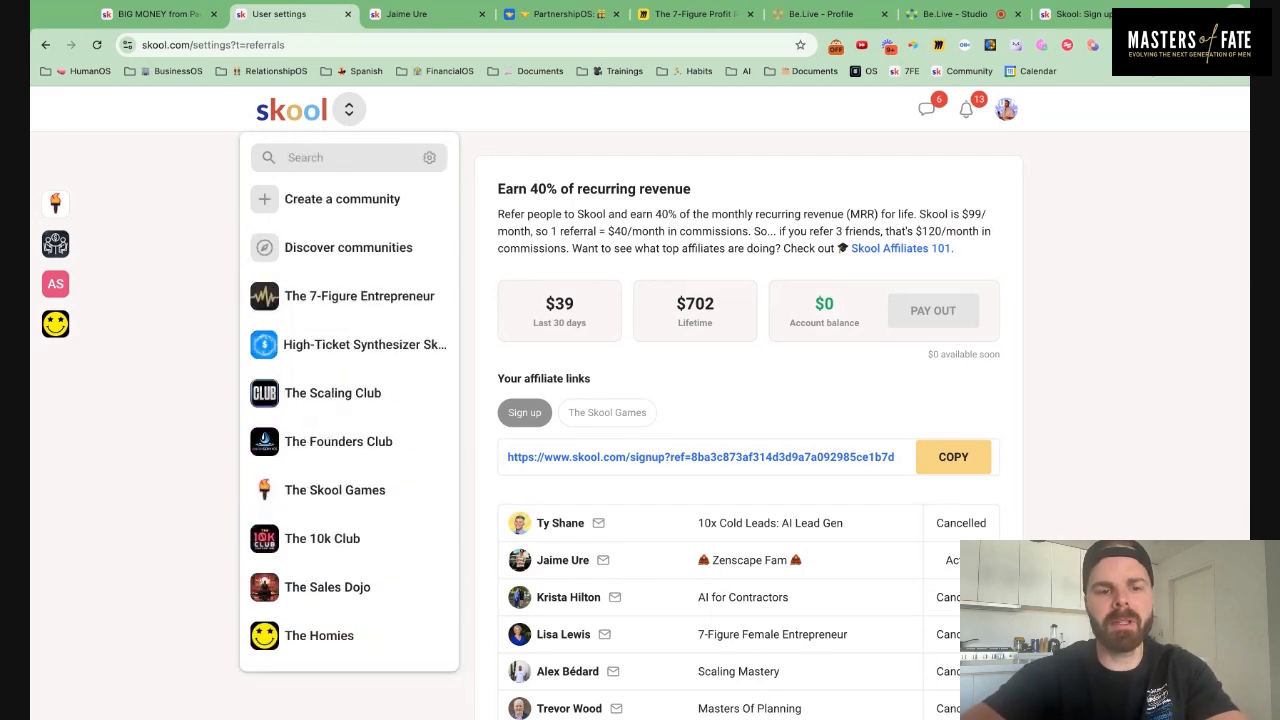
text(creators)
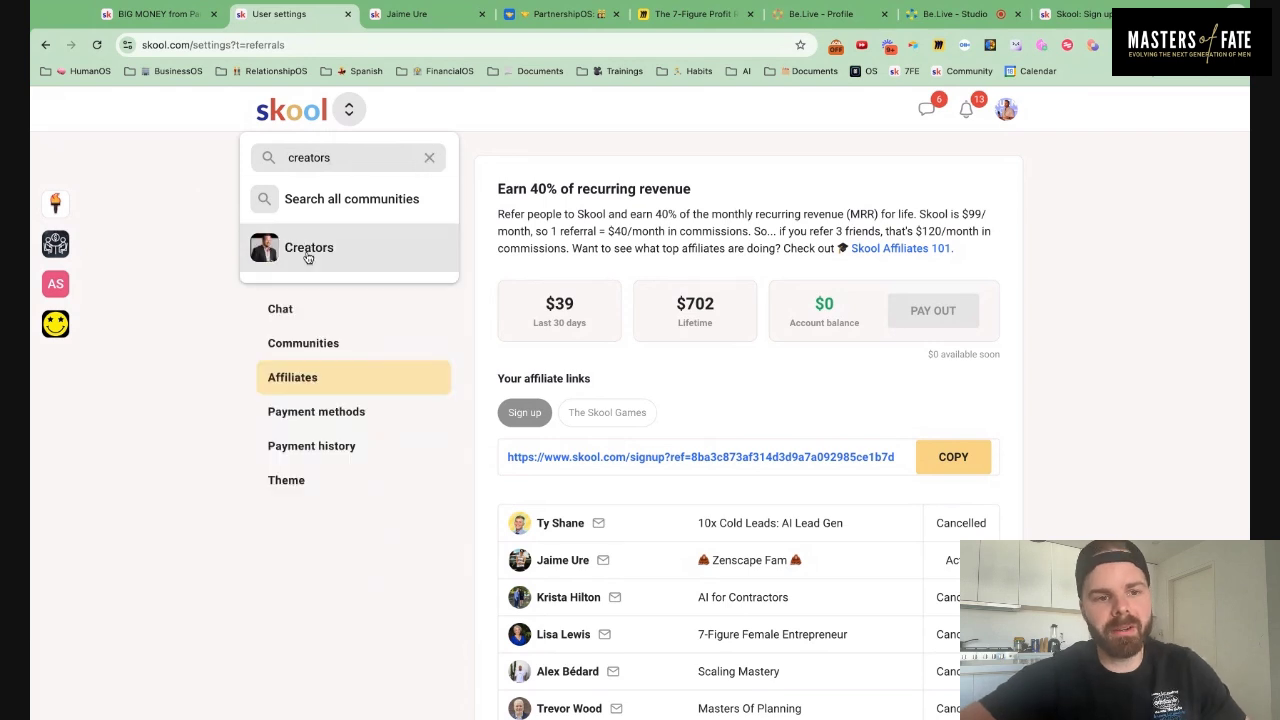
click(309, 255)
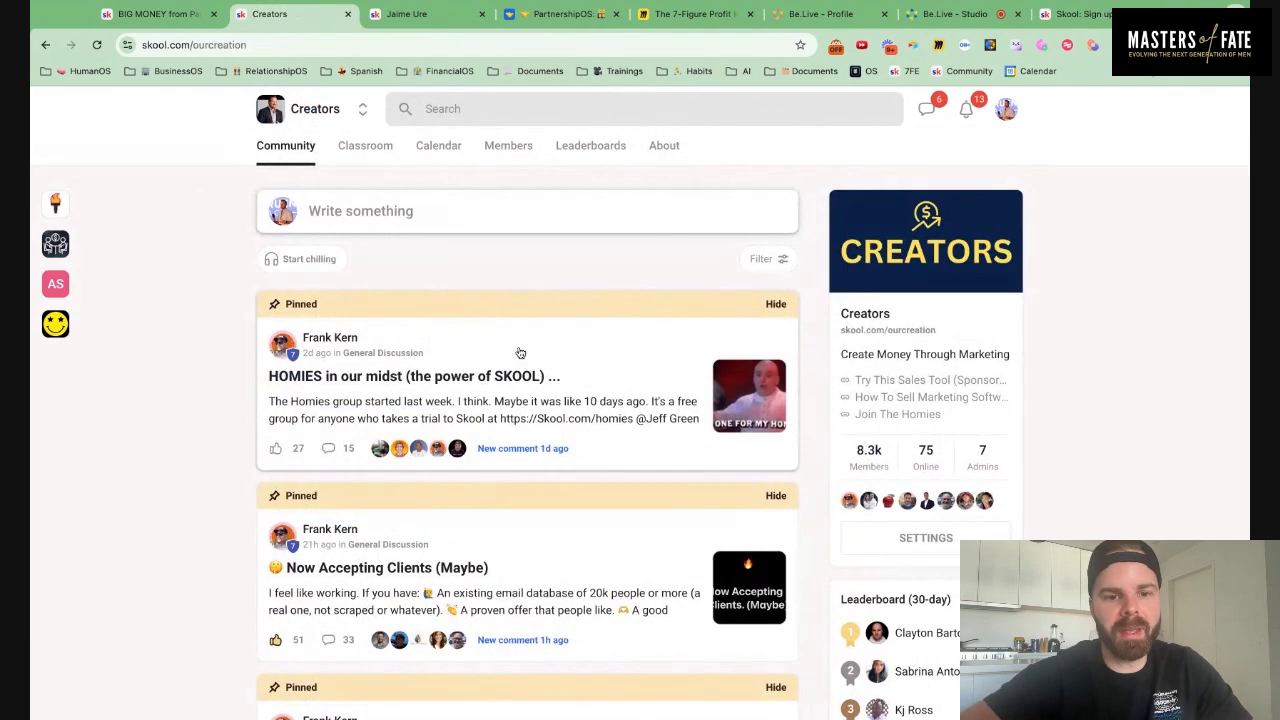
Scroll the Creators feed, then search the community for posts mentioning frank
scroll(517, 354, down, 1)
scroll(519, 353, down, 3)
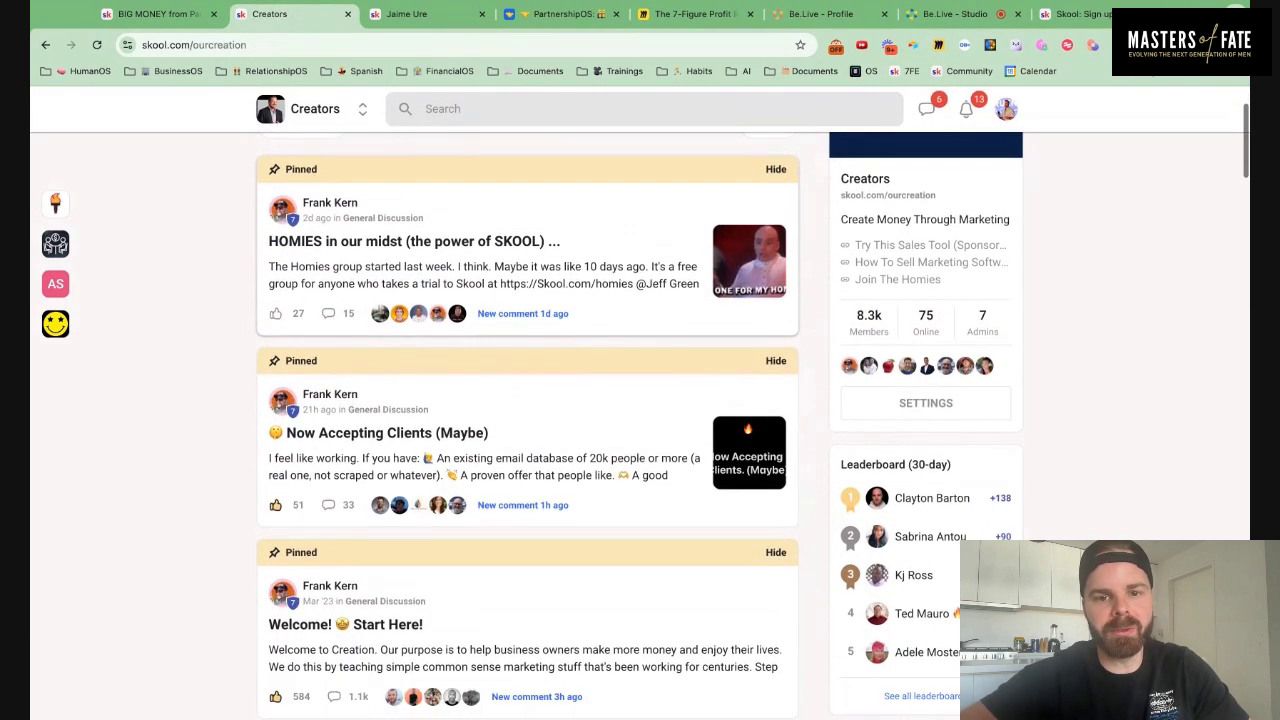
scroll(527, 426, down, 2)
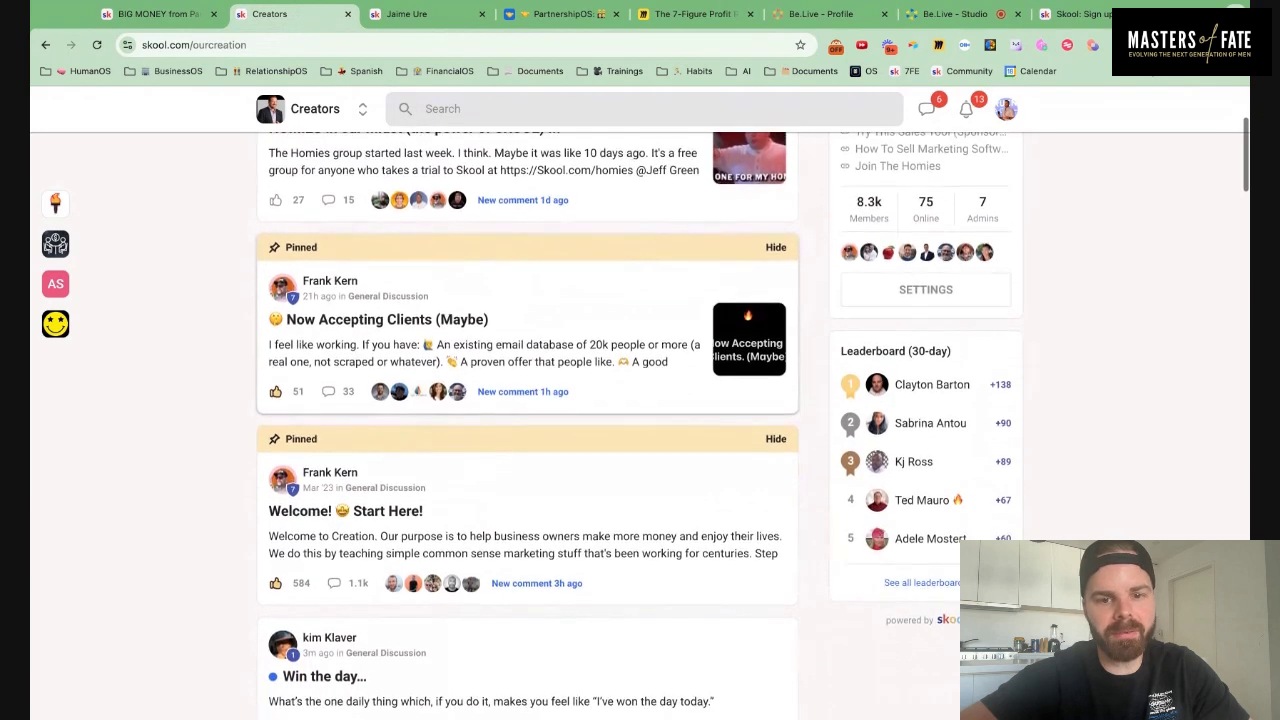
scroll(527, 330, down, 7)
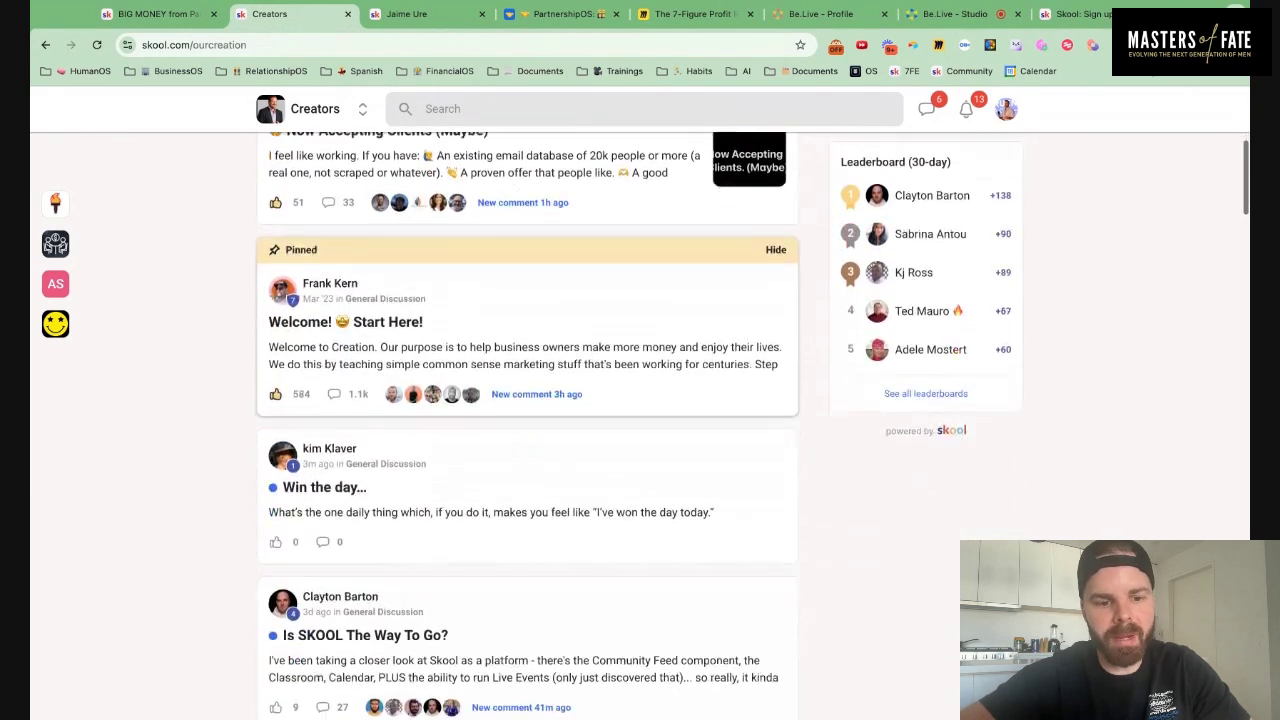
scroll(527, 270, down, 5)
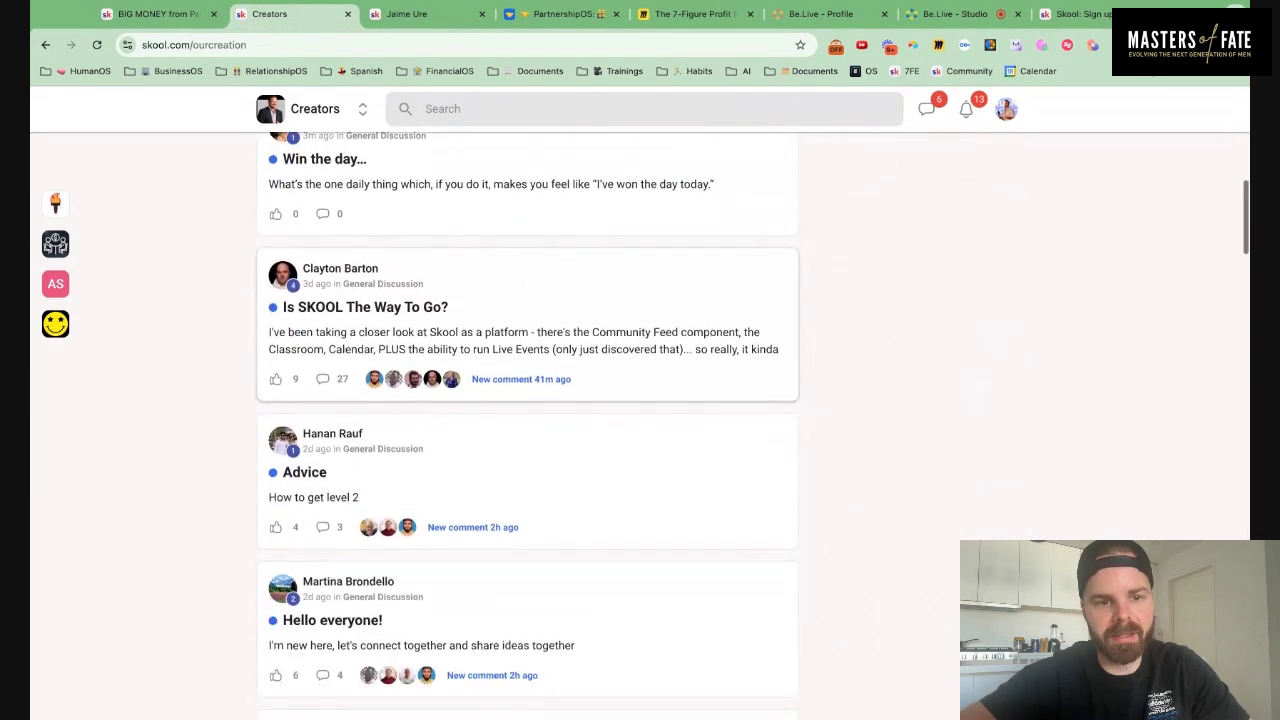
scroll(527, 426, down, 8)
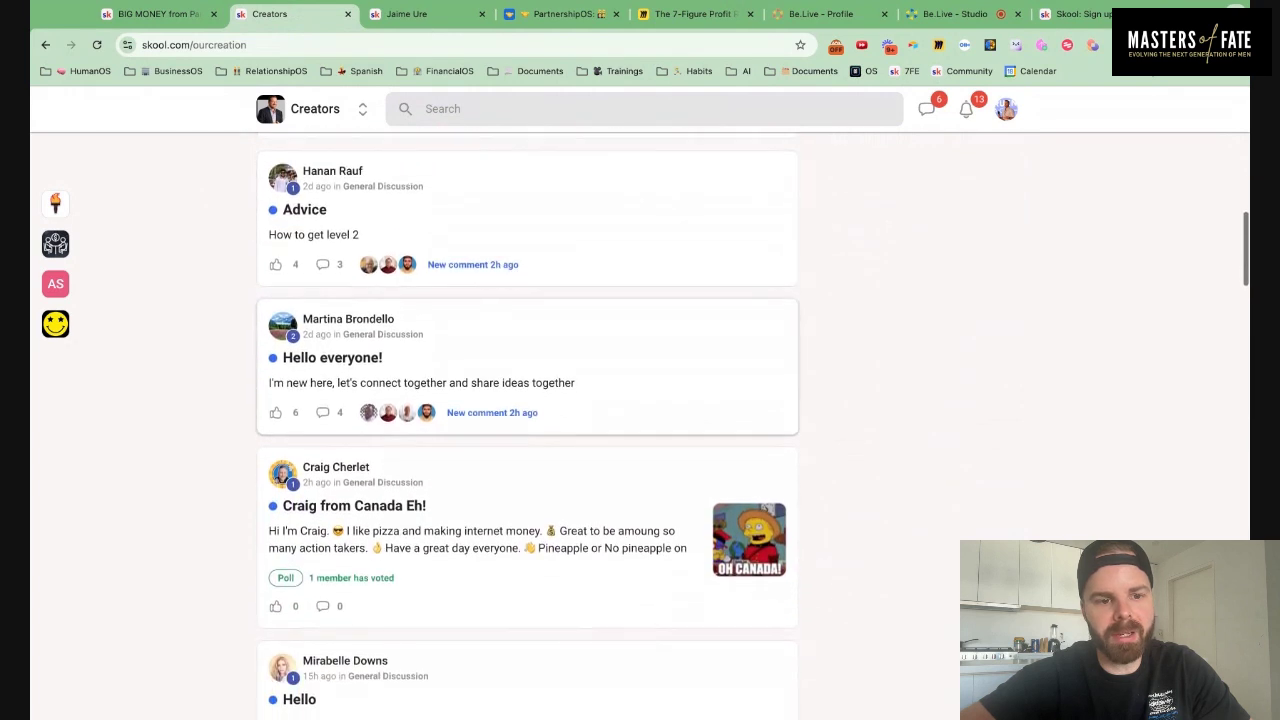
scroll(527, 400, down, 2)
scroll(508, 269, up, 20)
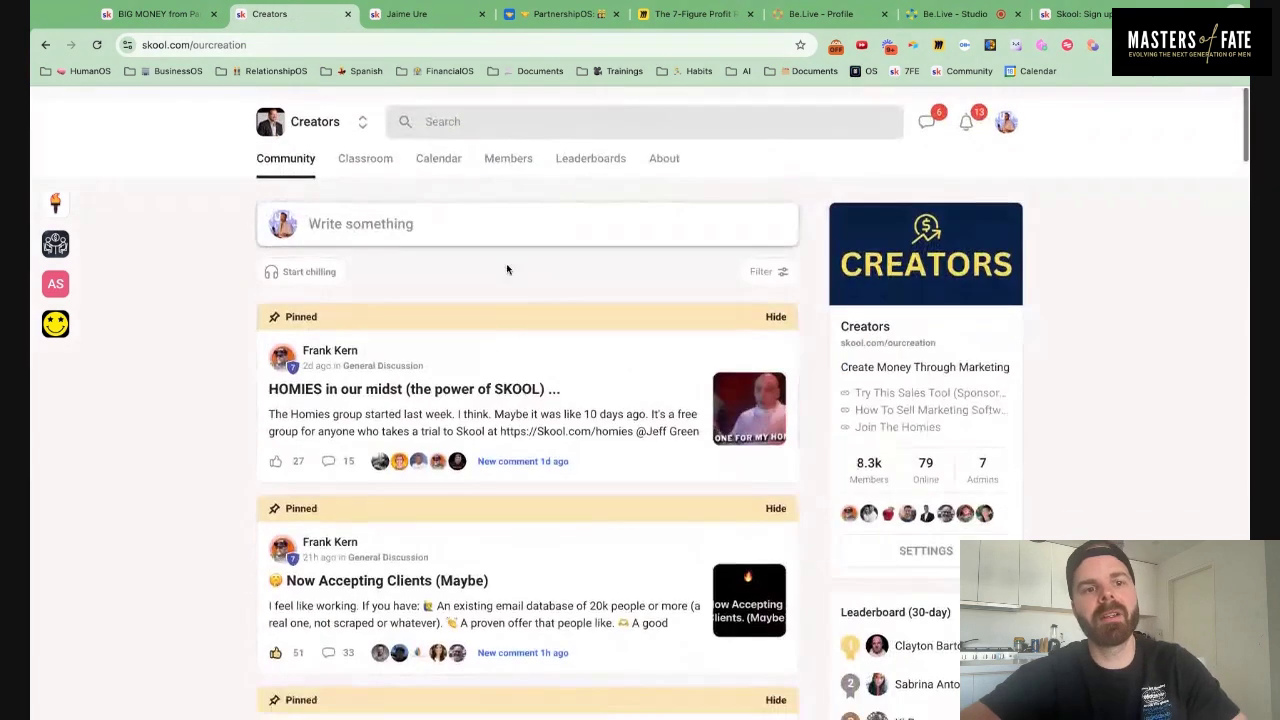
click(492, 108)
text(fra)
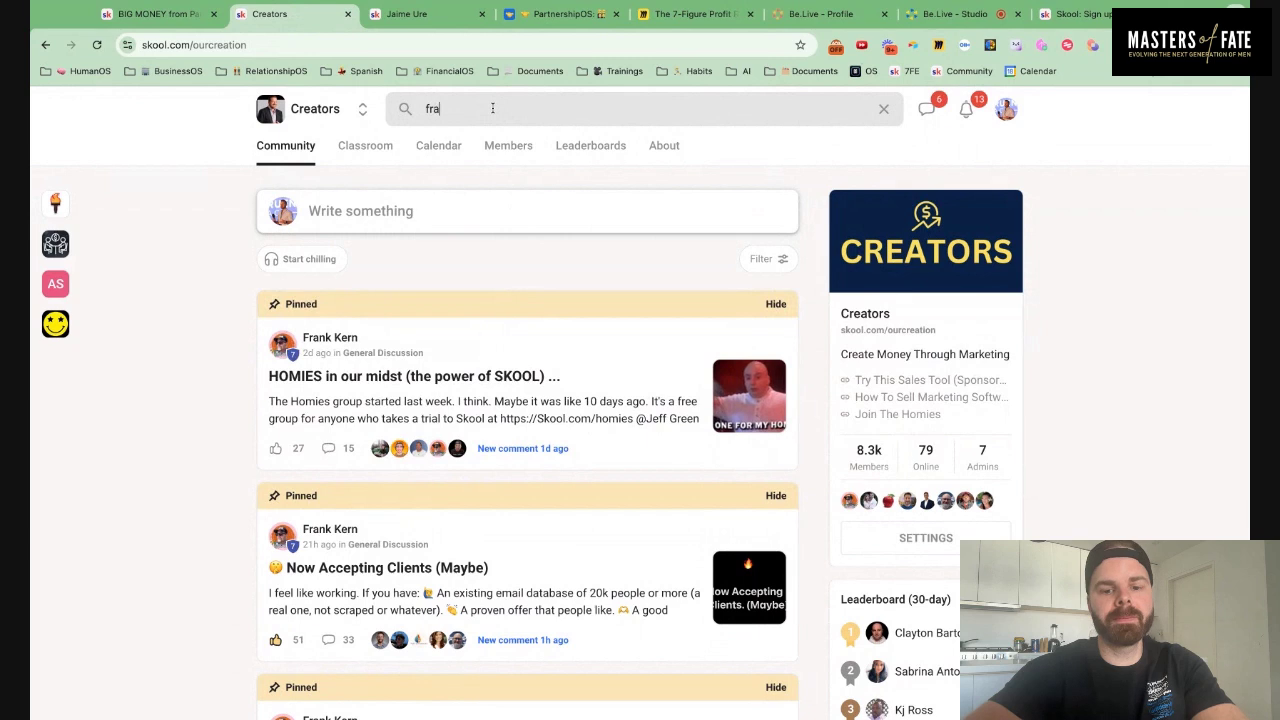
text(nkns)
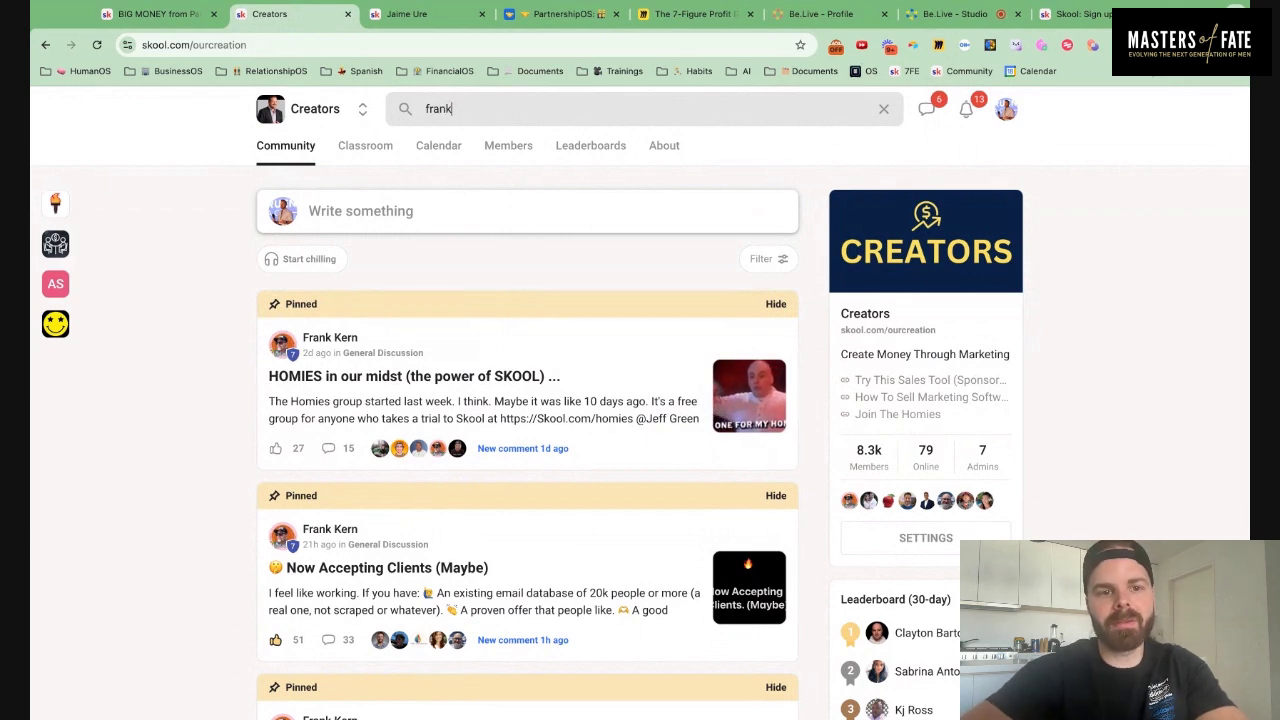
key(Return)
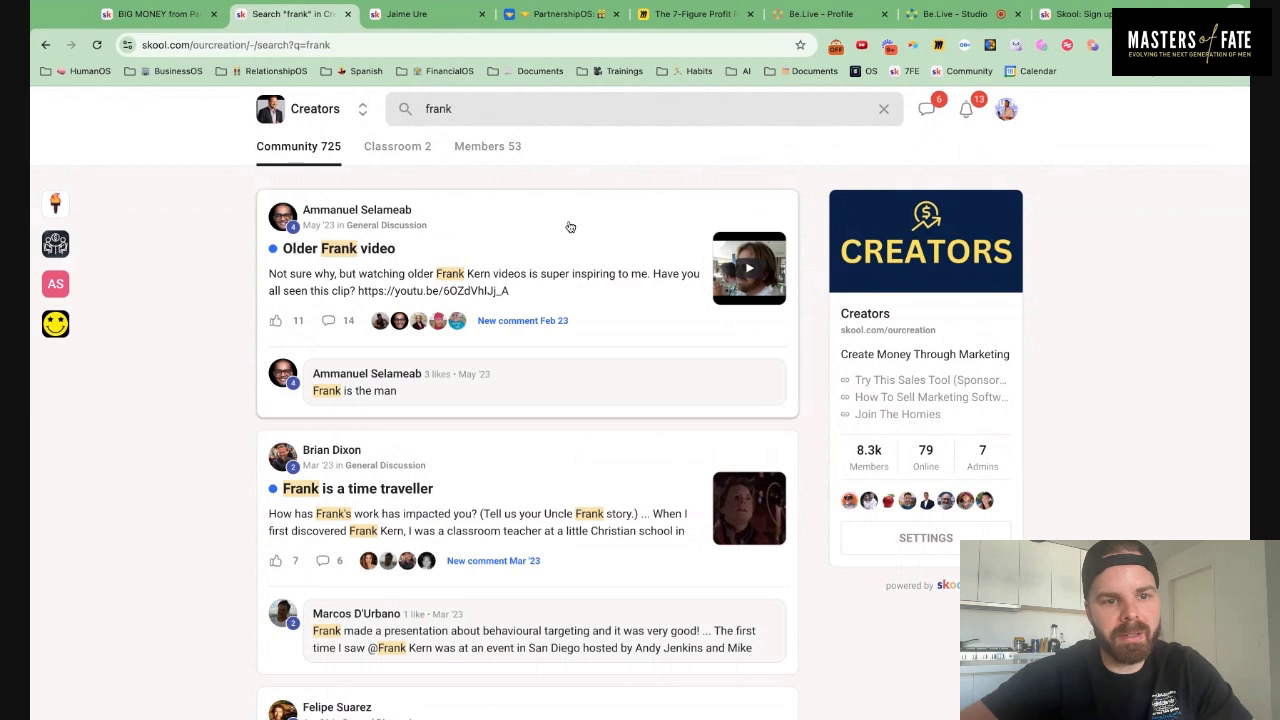
Review the frank results, clear the search, and go back to the Creators feed
scroll(570, 227, down, 3)
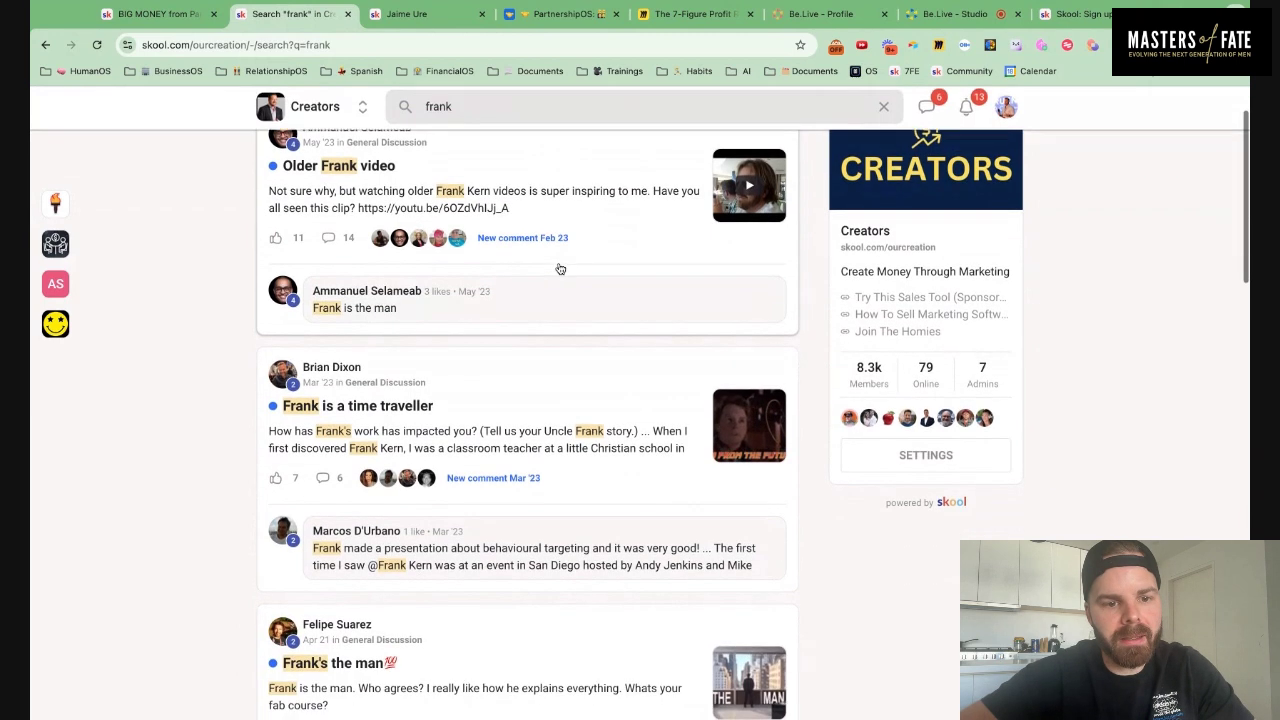
scroll(560, 269, down, 7)
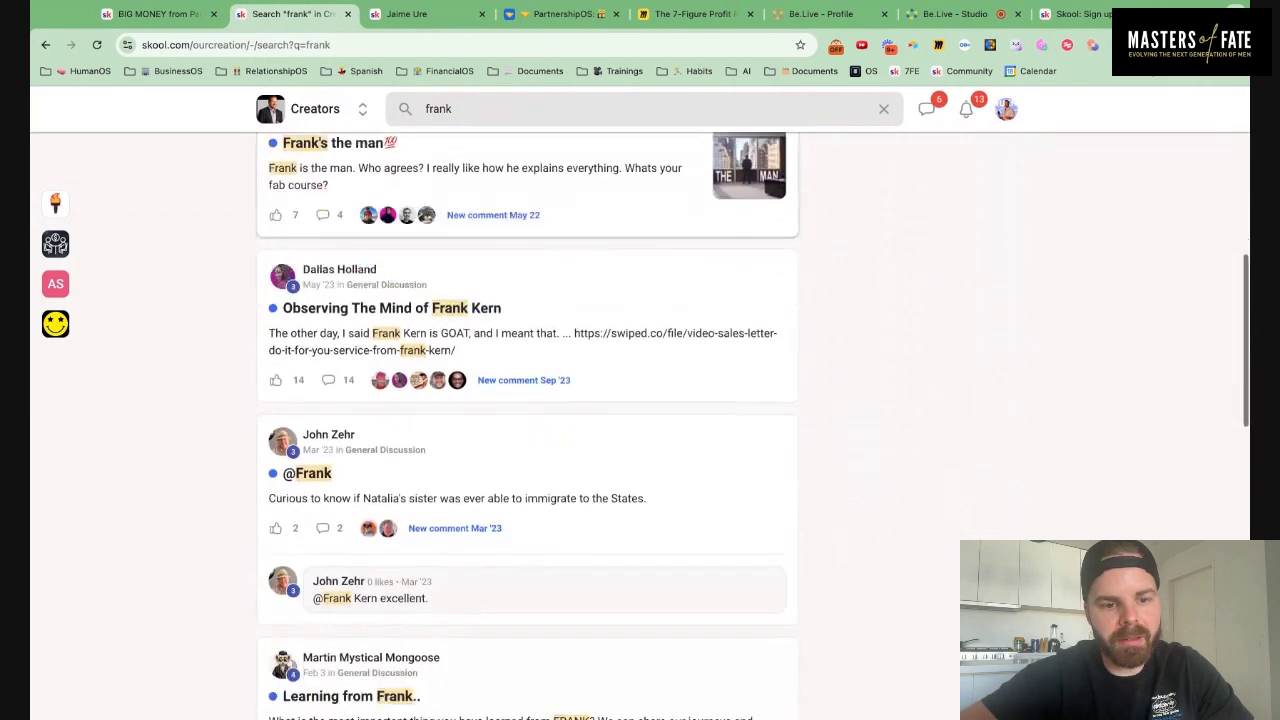
scroll(530, 400, down, 5)
scroll(530, 400, up, 20)
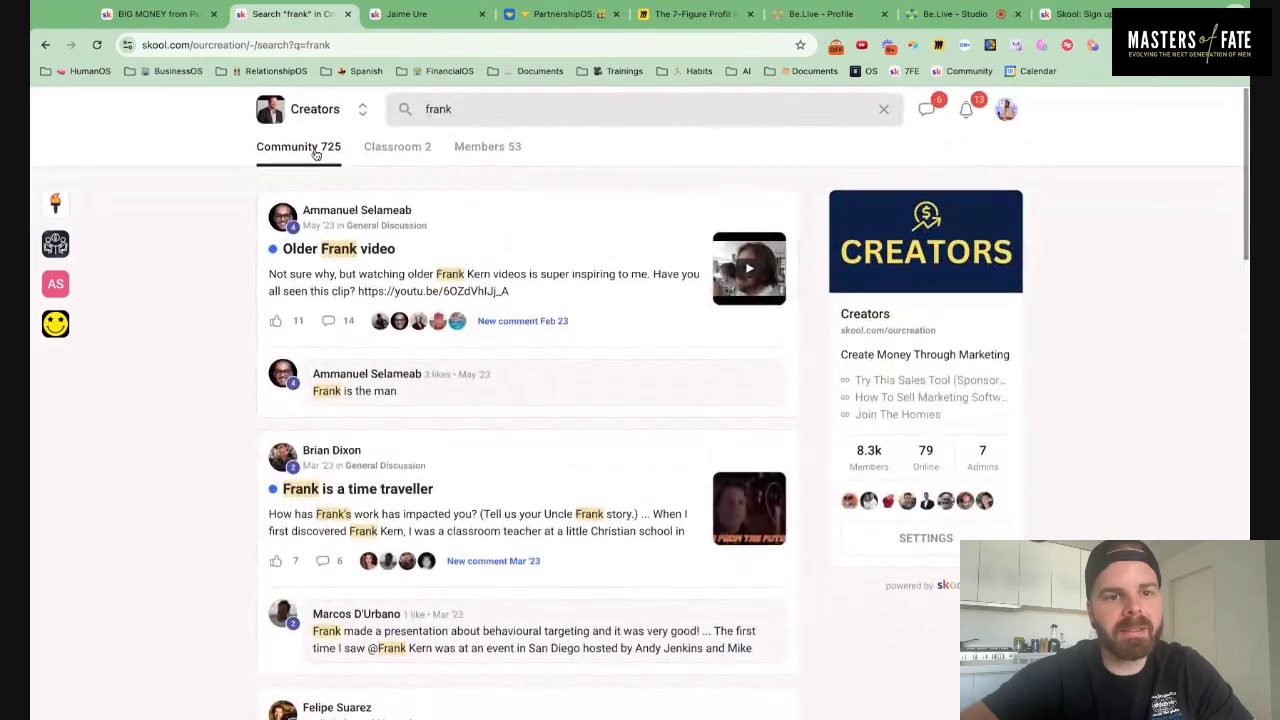
key(Escape)
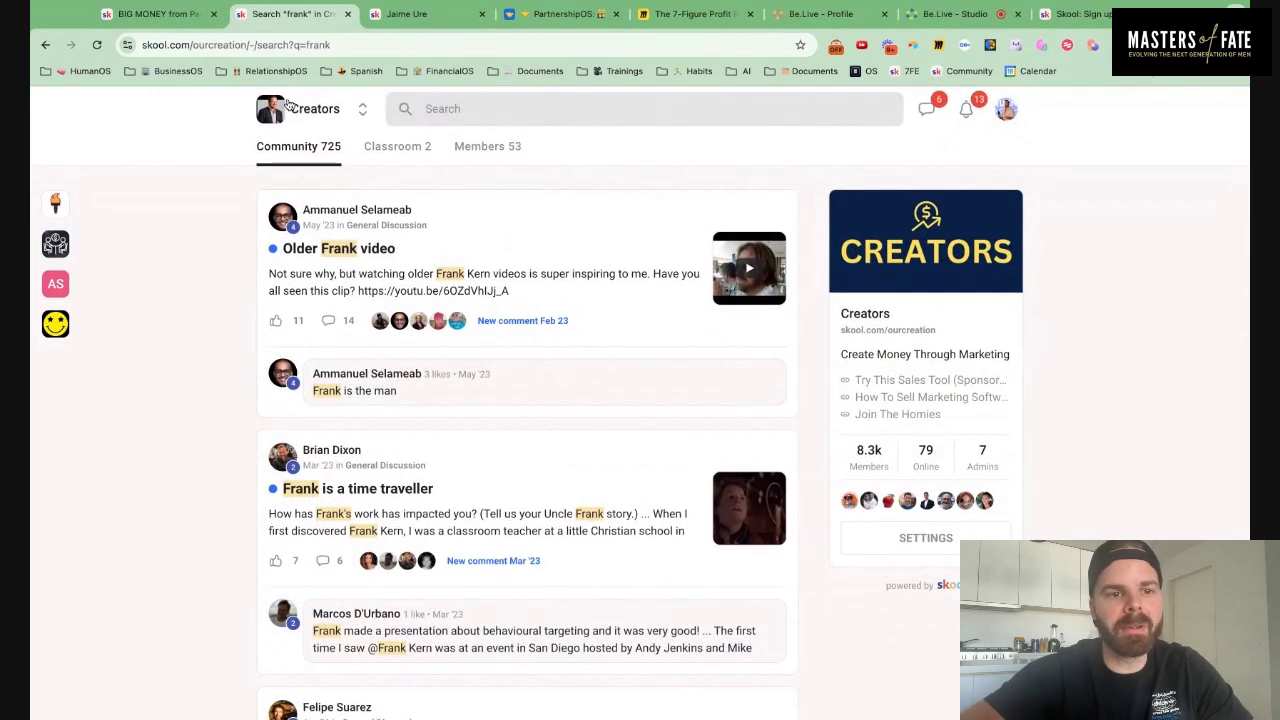
click(280, 112)
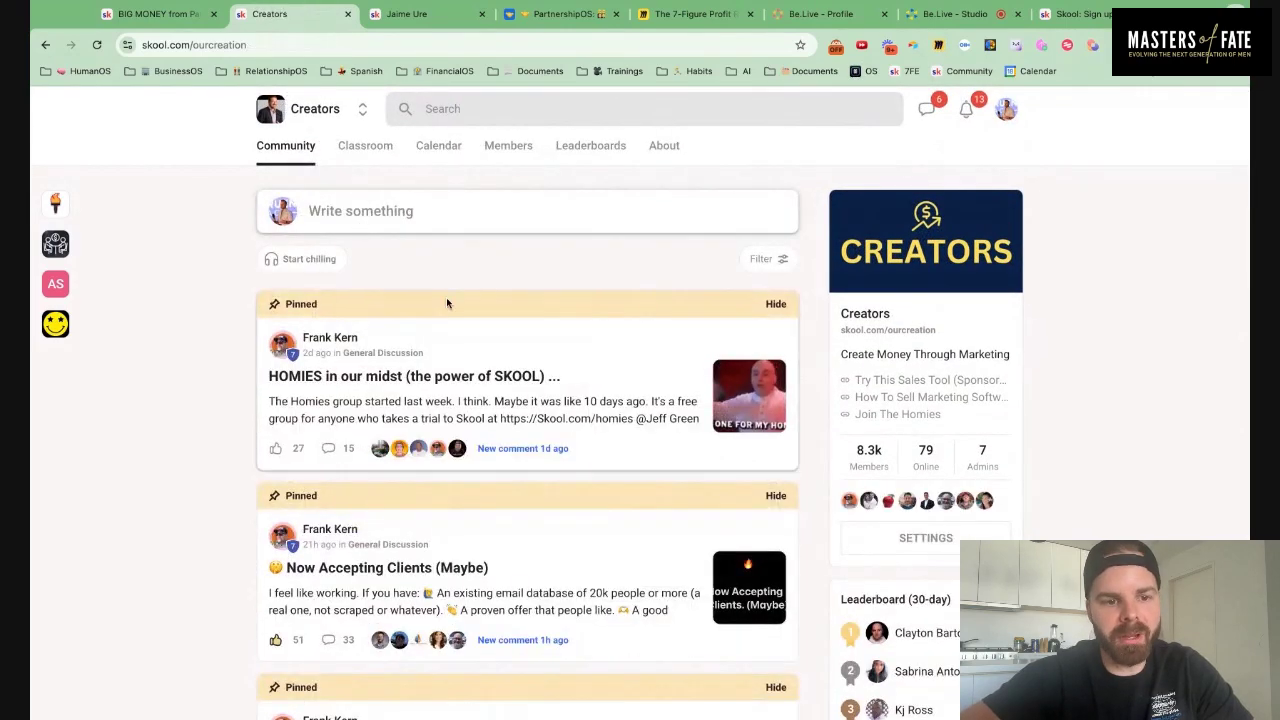
scroll(445, 300, down, 2)
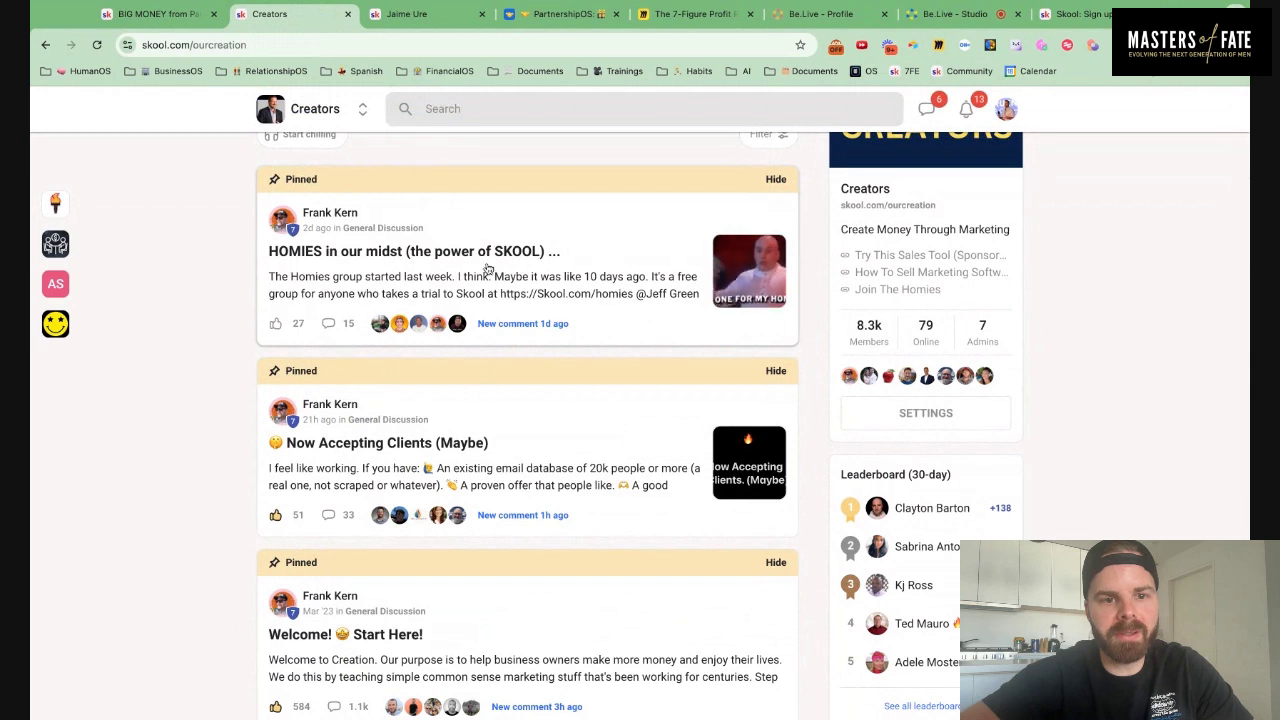
Open the HOMIES post's skool.com/homies link in a new tab and view its membership settings
click(588, 253)
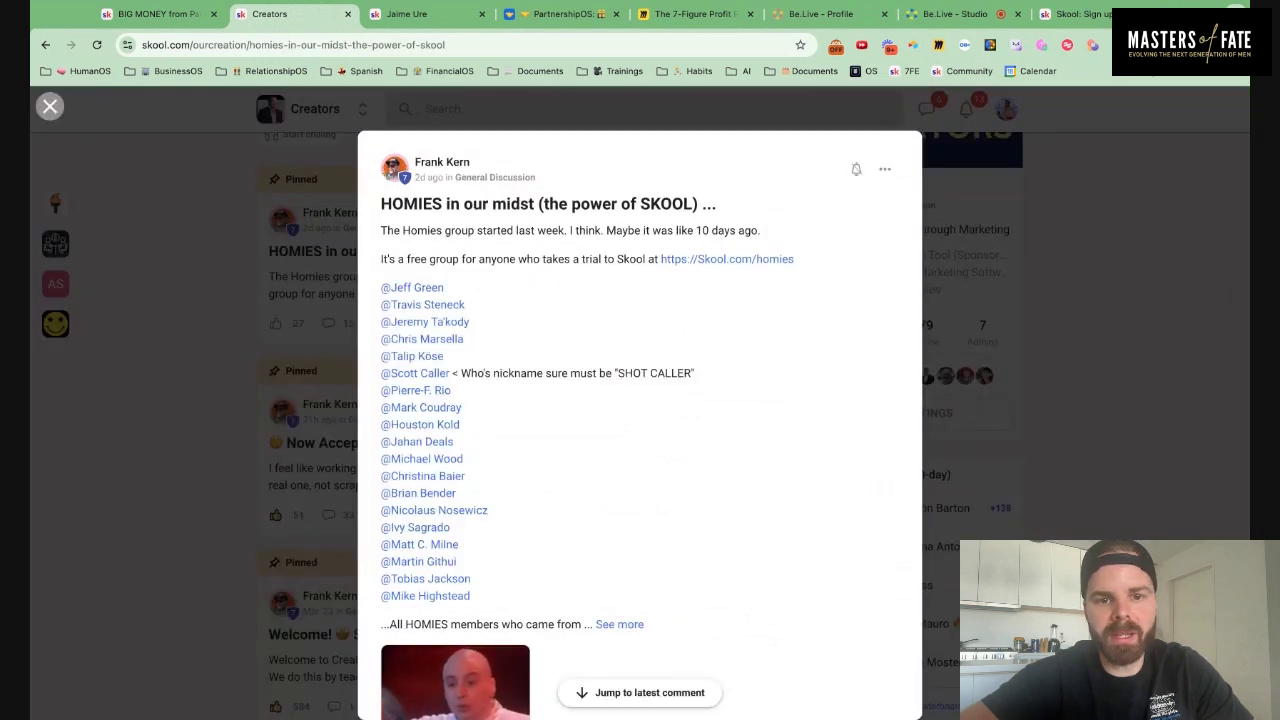
scroll(640, 400, down, 2)
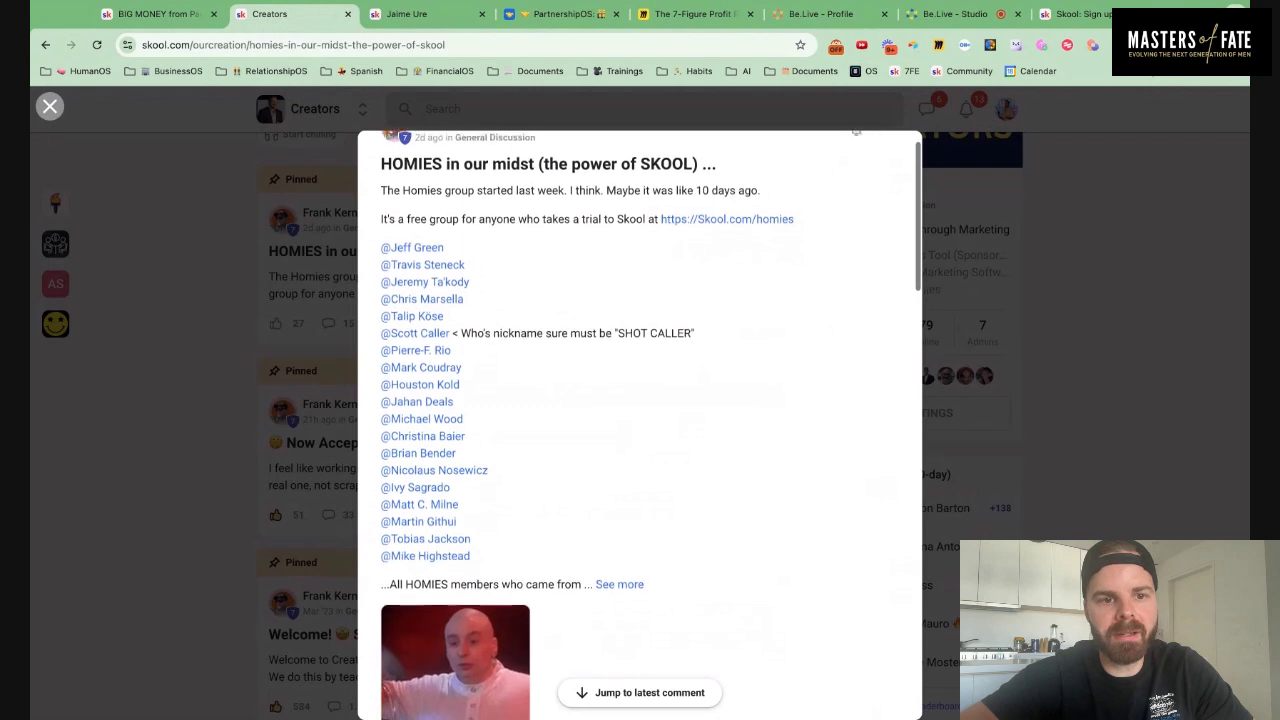
scroll(654, 301, down, 1)
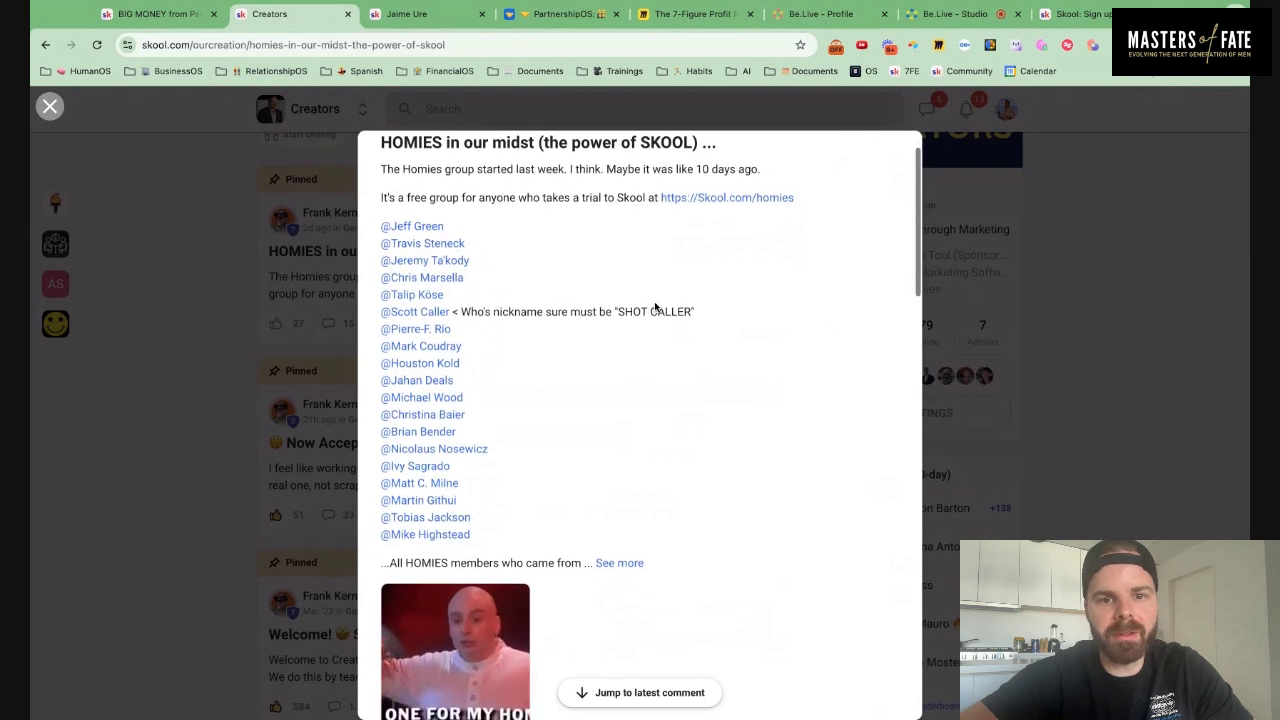
click(726, 200)
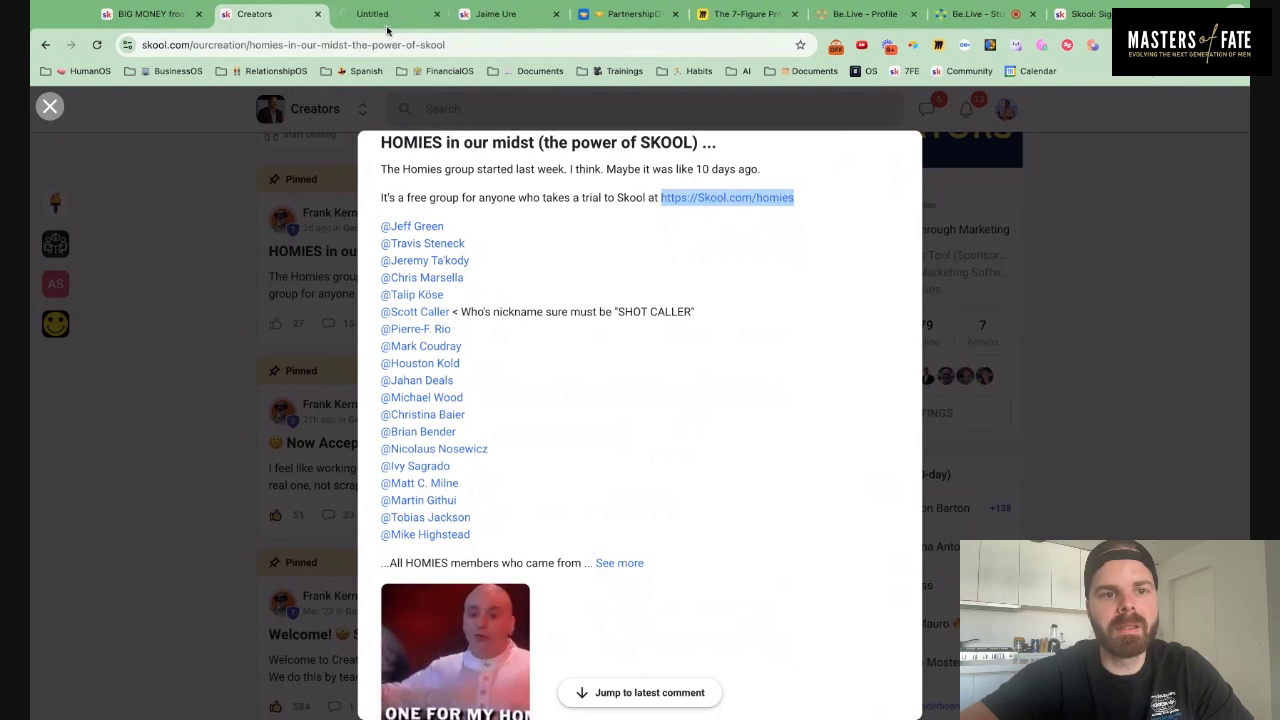
click(388, 30)
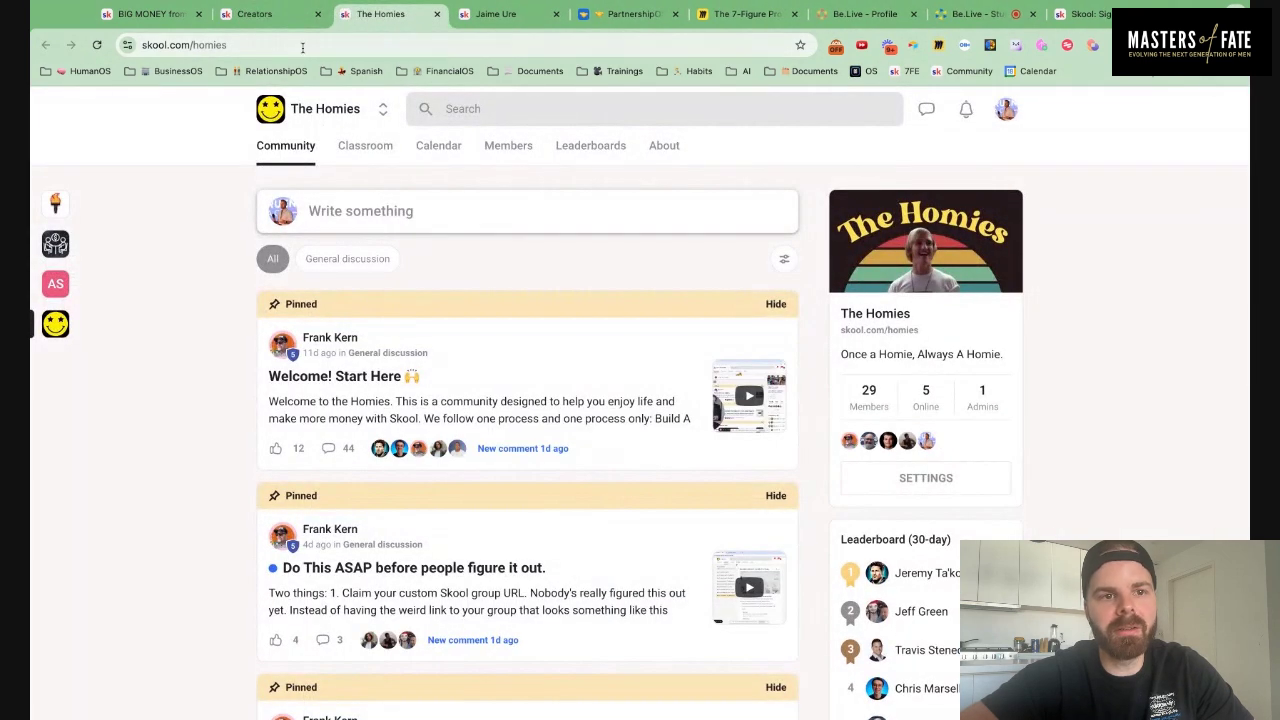
click(915, 478)
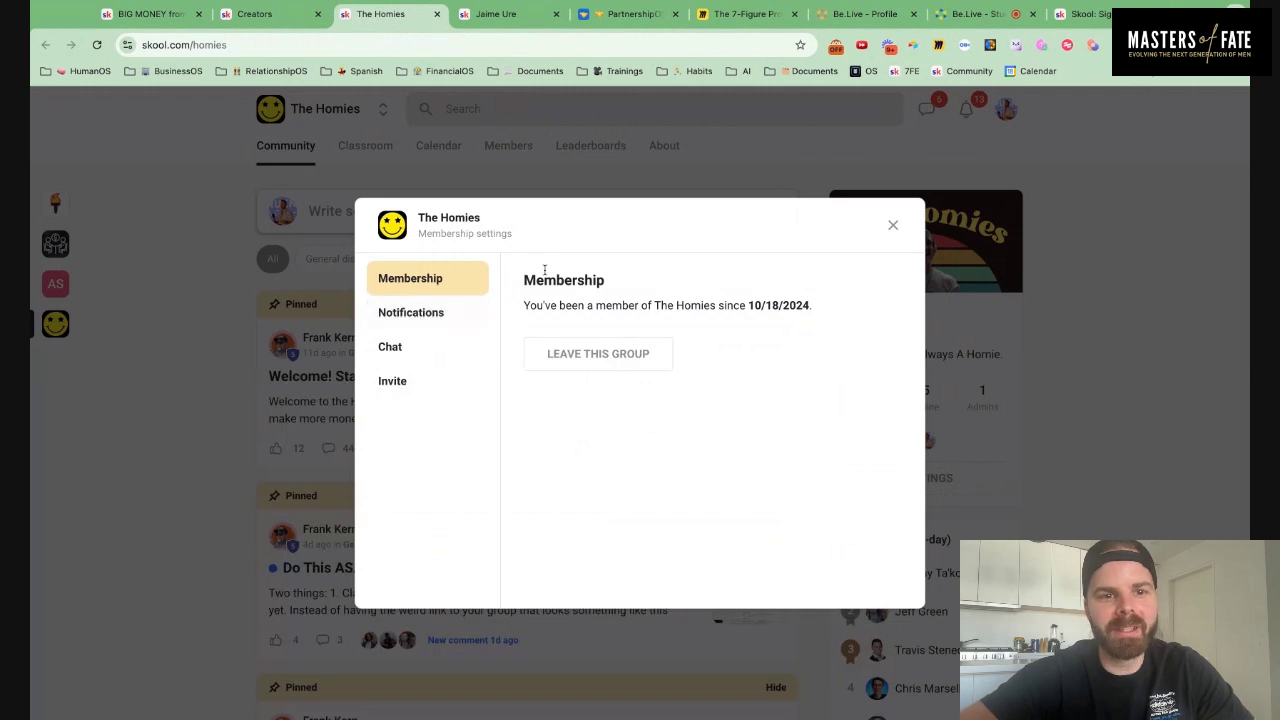
Select The Homies page URL, then close the Membership settings dialog
click(262, 45)
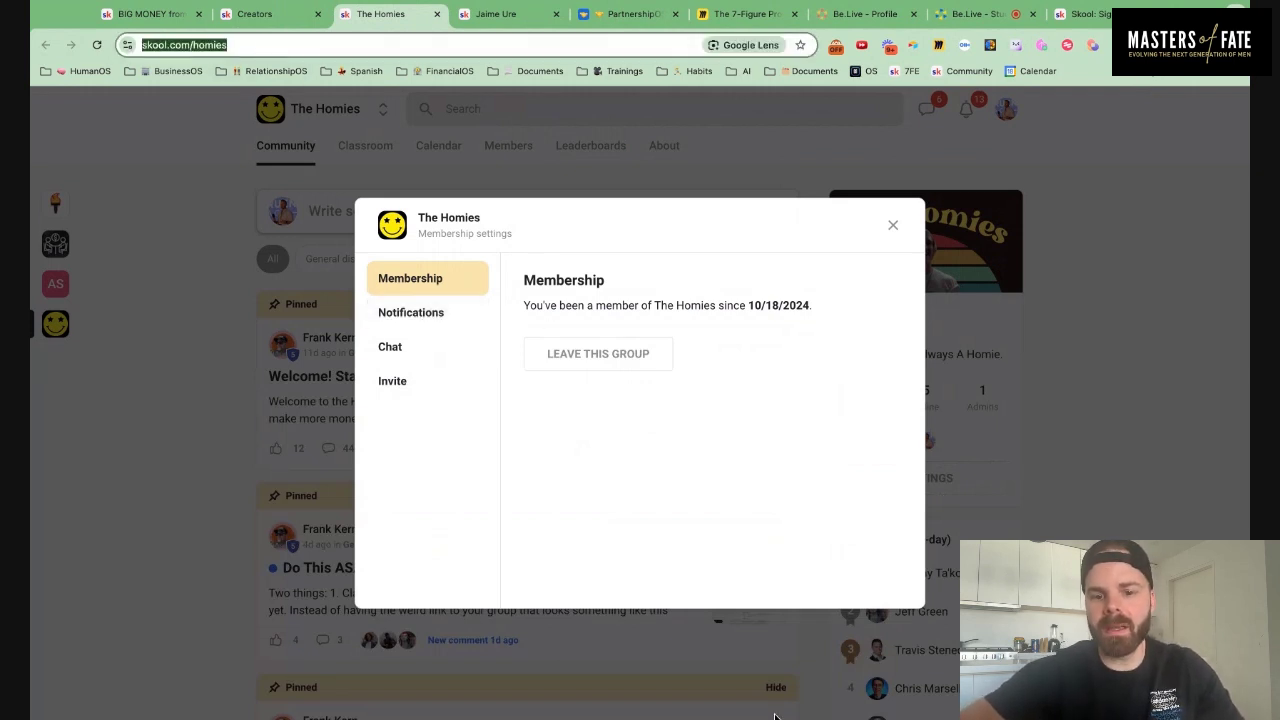
click(668, 583)
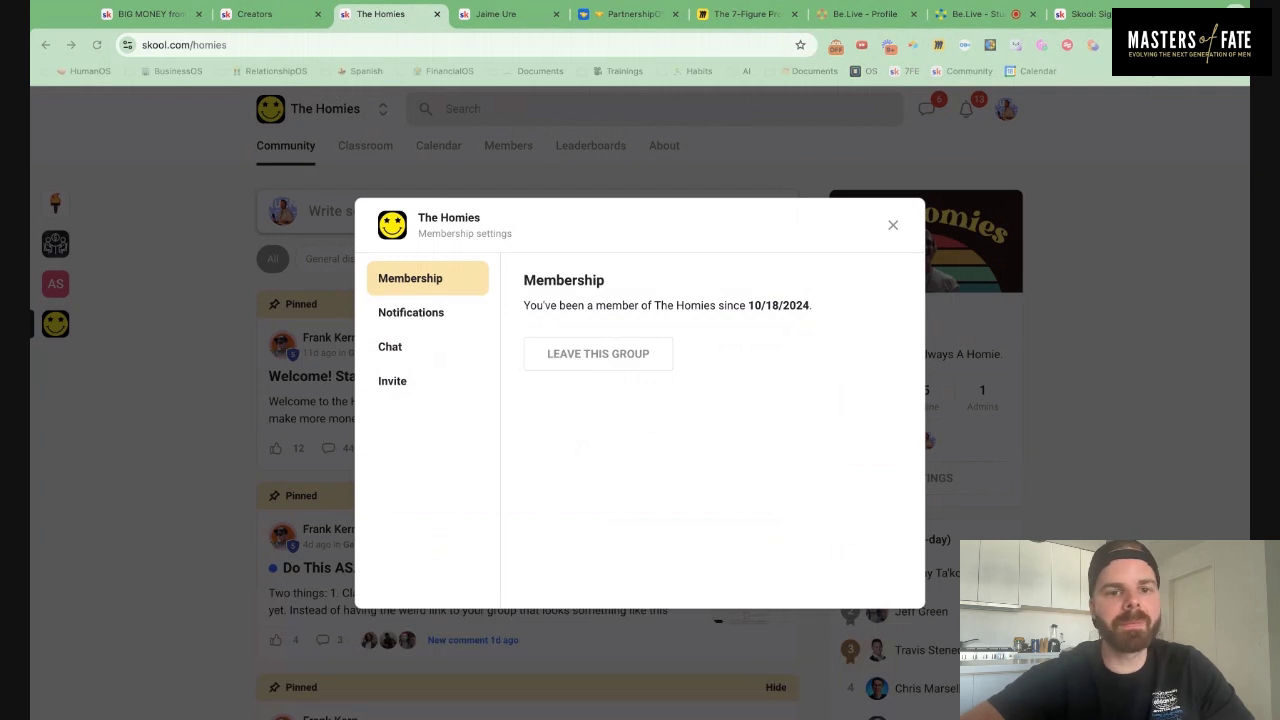
key(super+l)
click(892, 225)
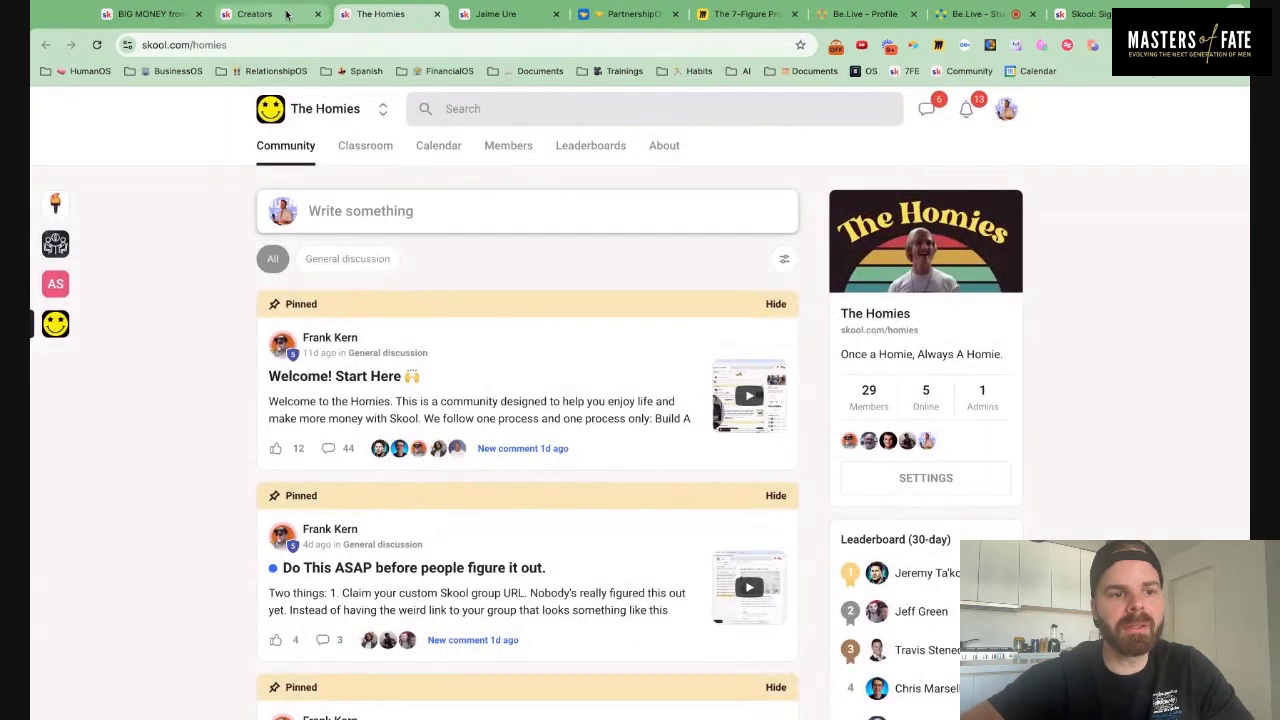
Switch to The Skool Games, check its Classroom courses, then return to its Community feed
click(54, 205)
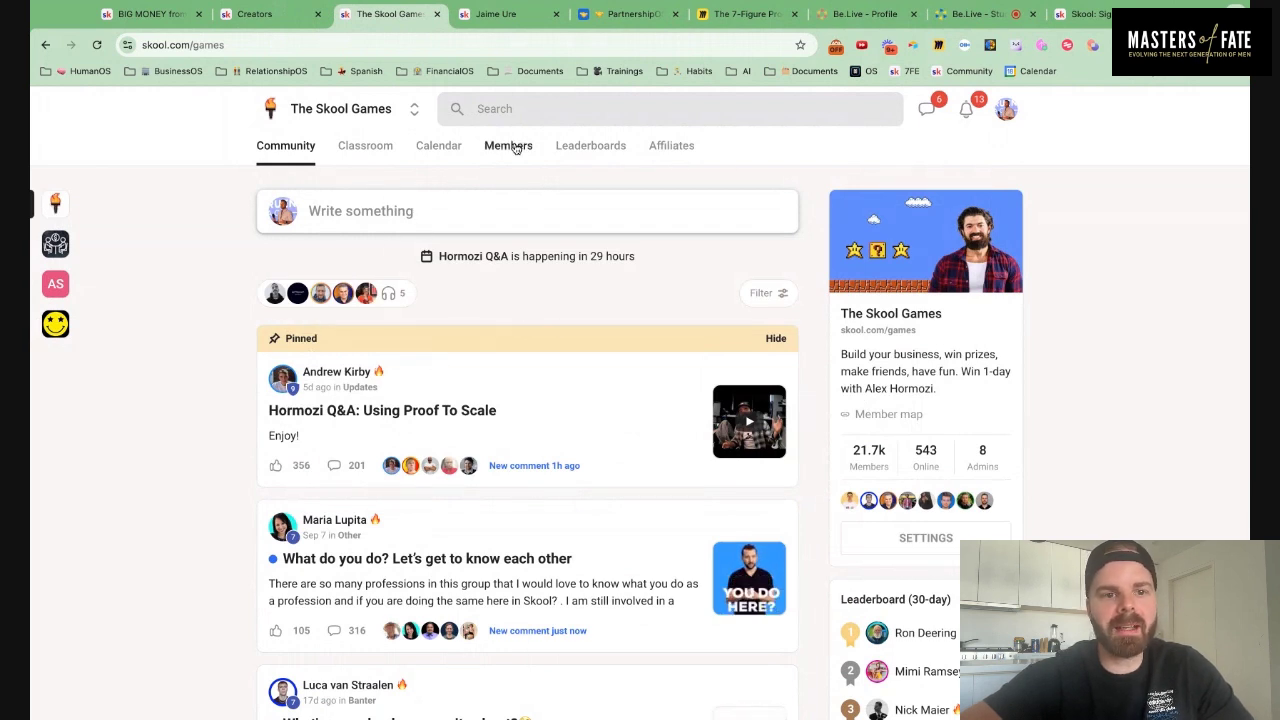
click(379, 147)
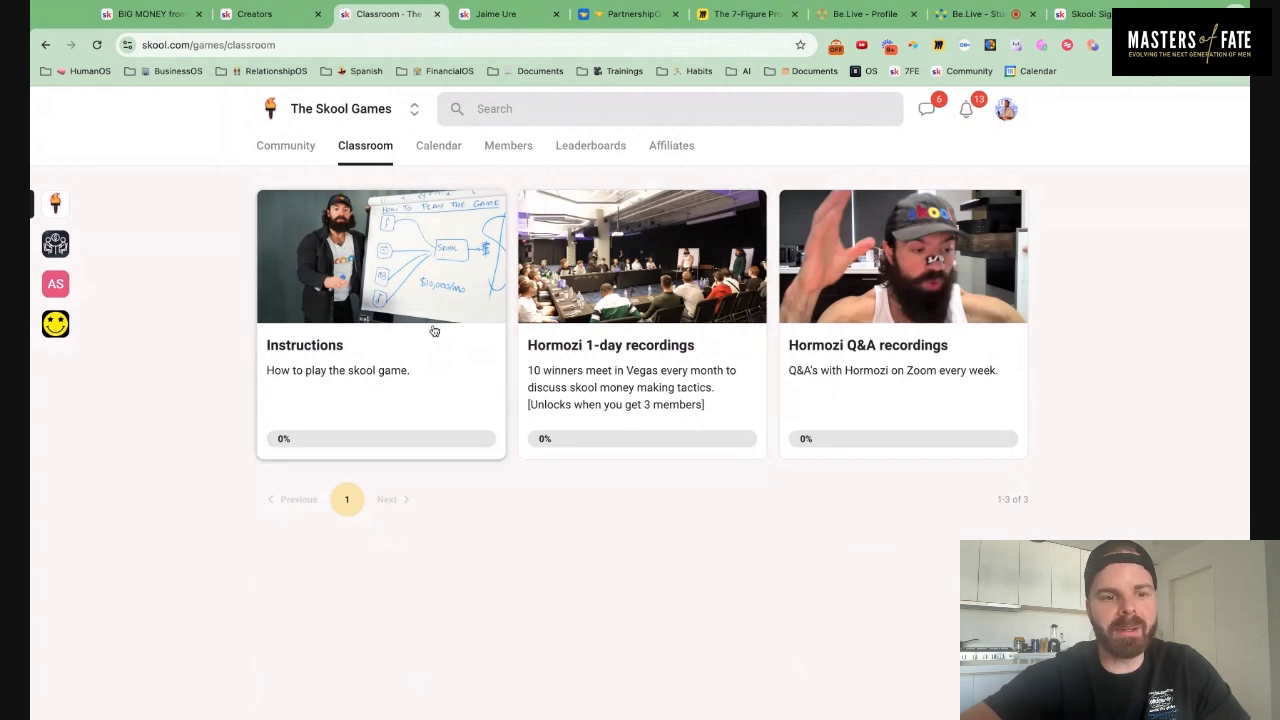
click(290, 147)
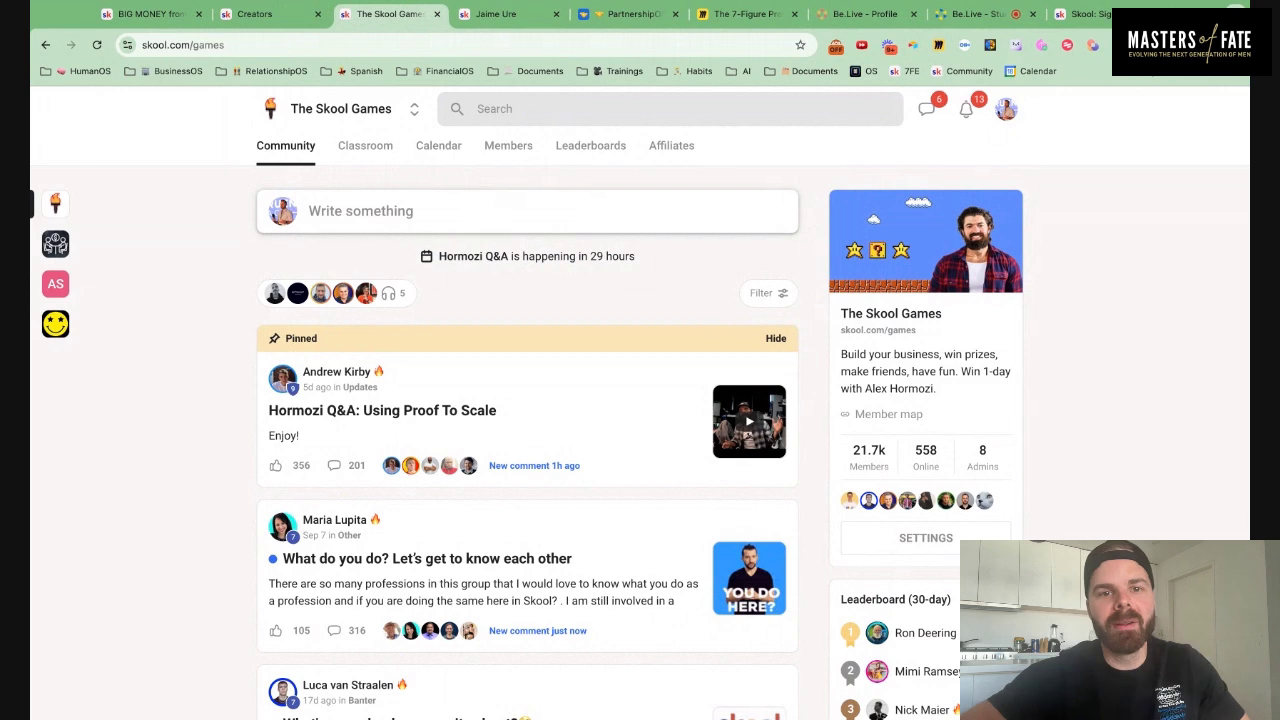
Glance at the Airtable Skool Affiliate Tracker, then load youtube.com in a new tab
click(622, 14)
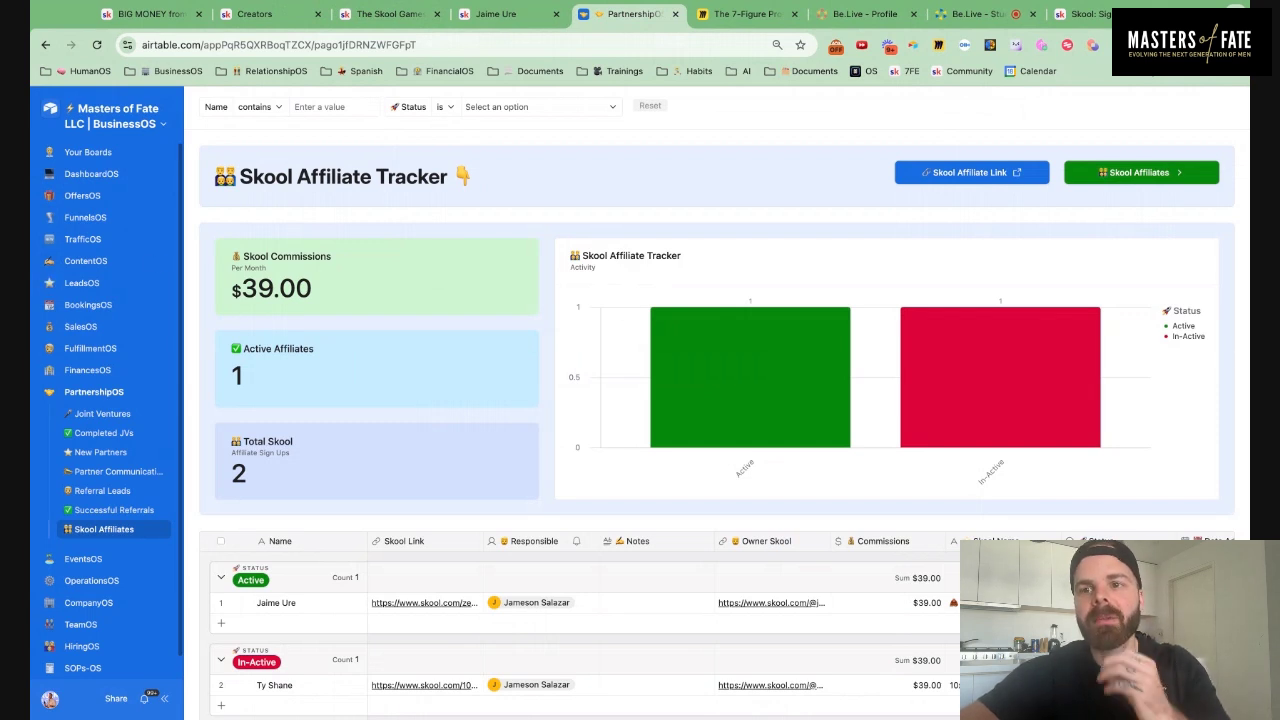
key(ctrl+t)
text(youtube.com)
key(Return)
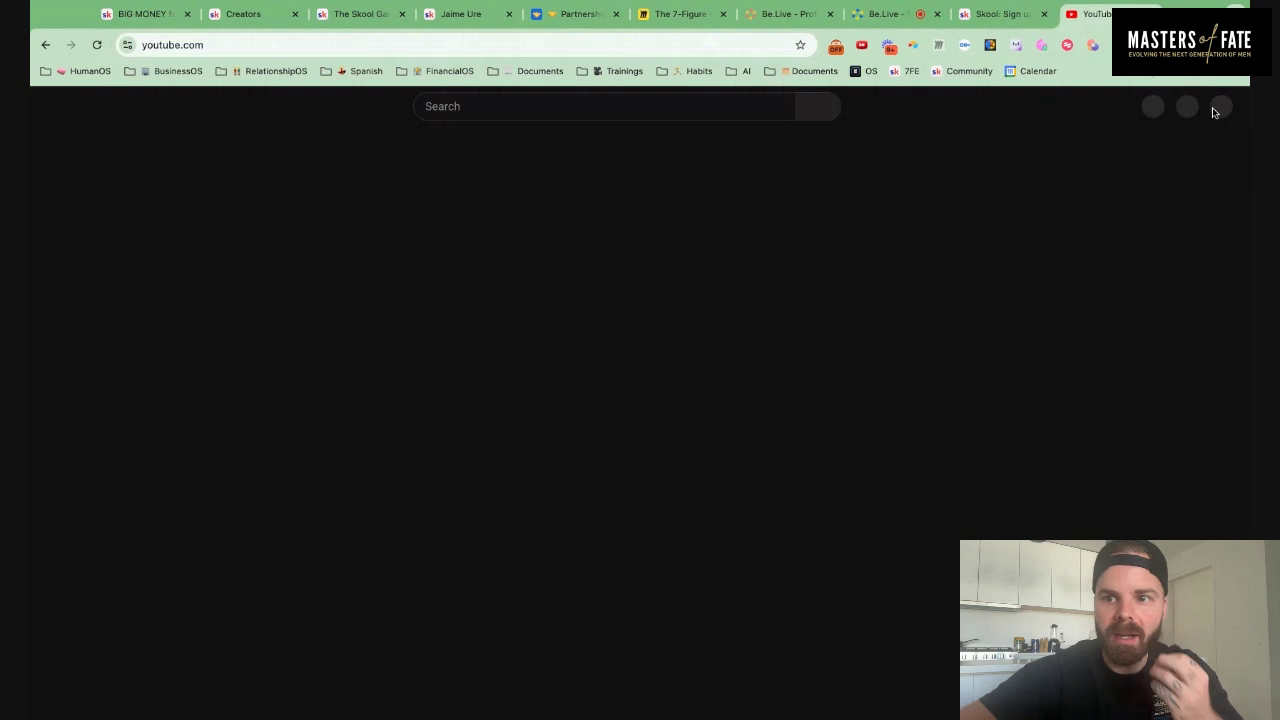
Go to your own YouTube channel and search it for skool videos
click(1217, 106)
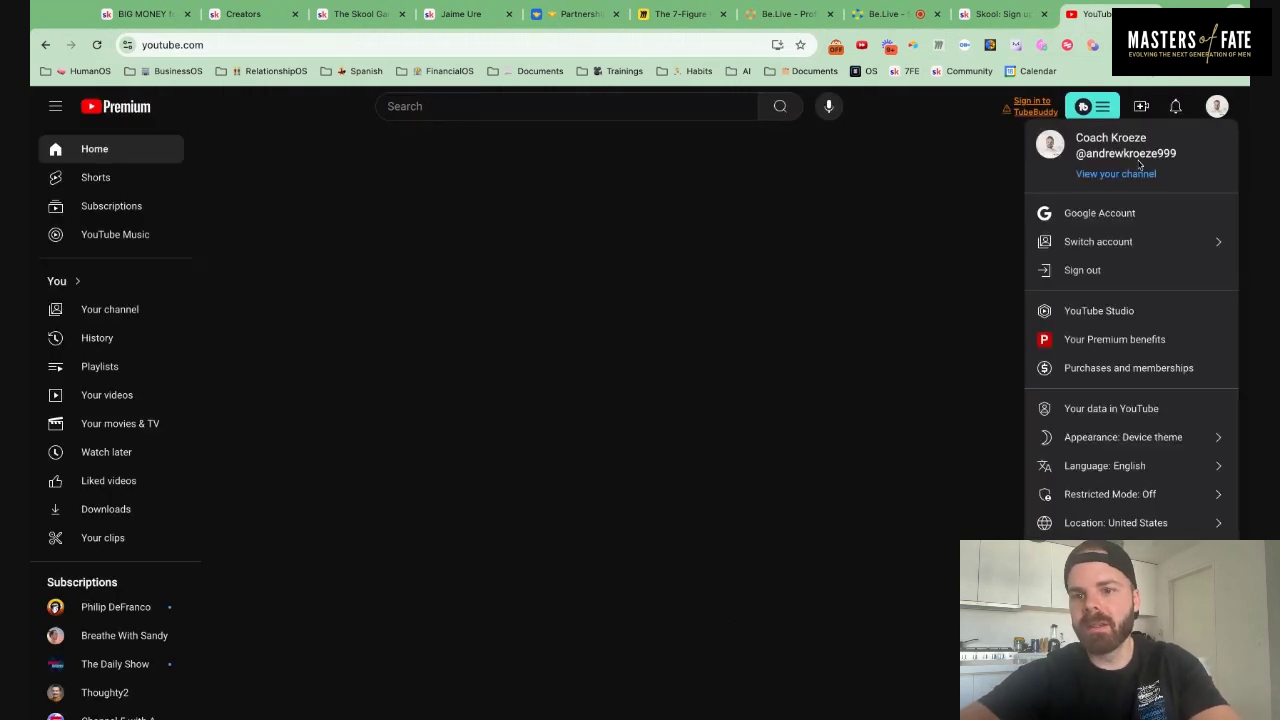
click(1120, 175)
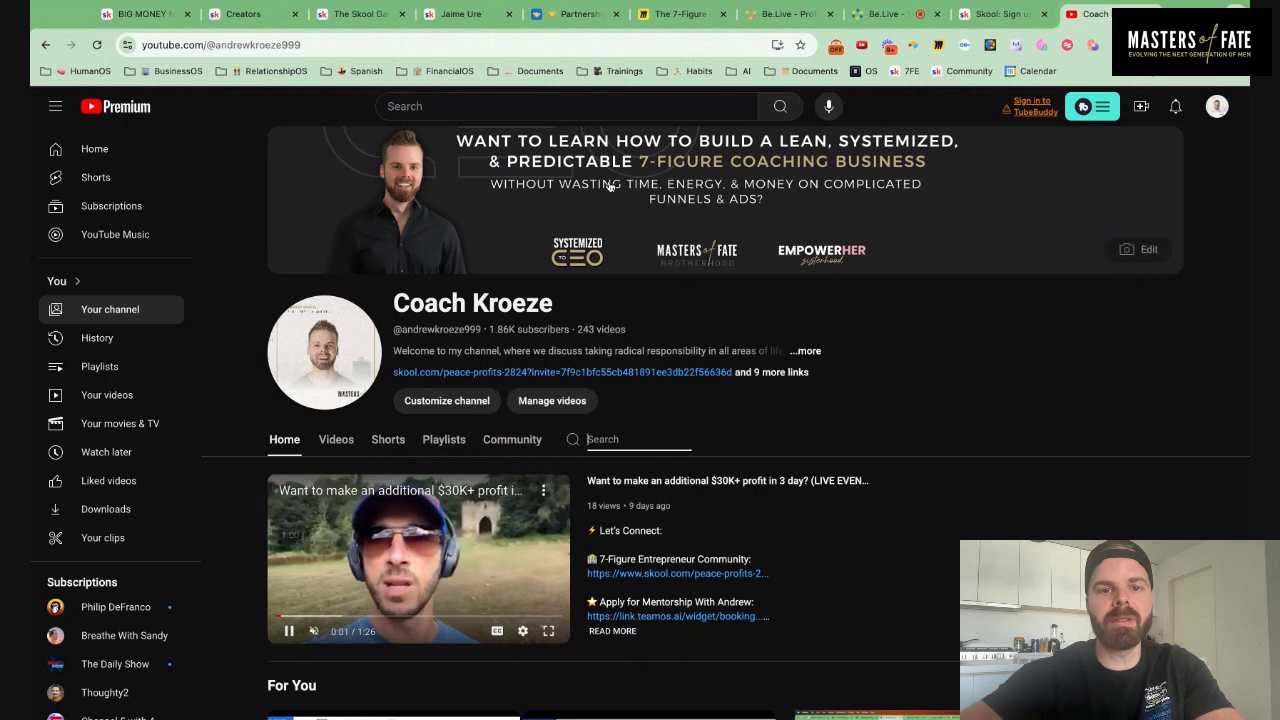
text(skool)
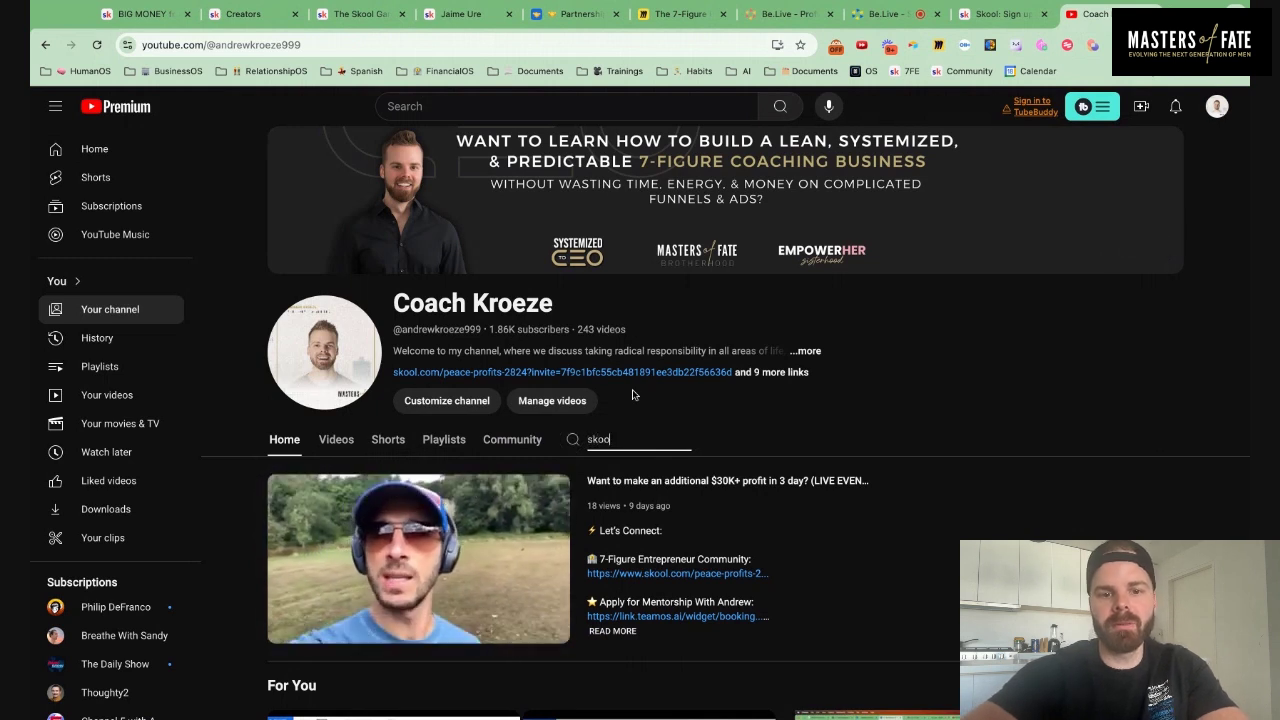
key(Return)
scroll(646, 410, down, 3)
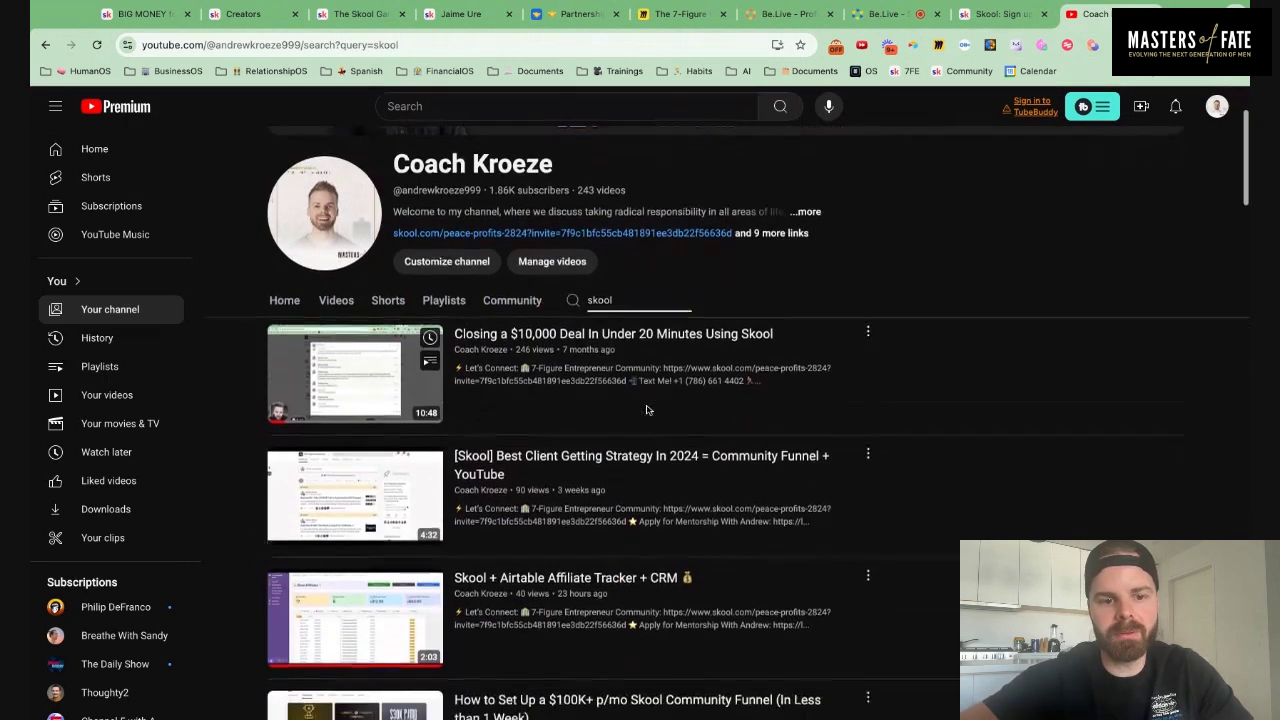
scroll(646, 410, down, 2)
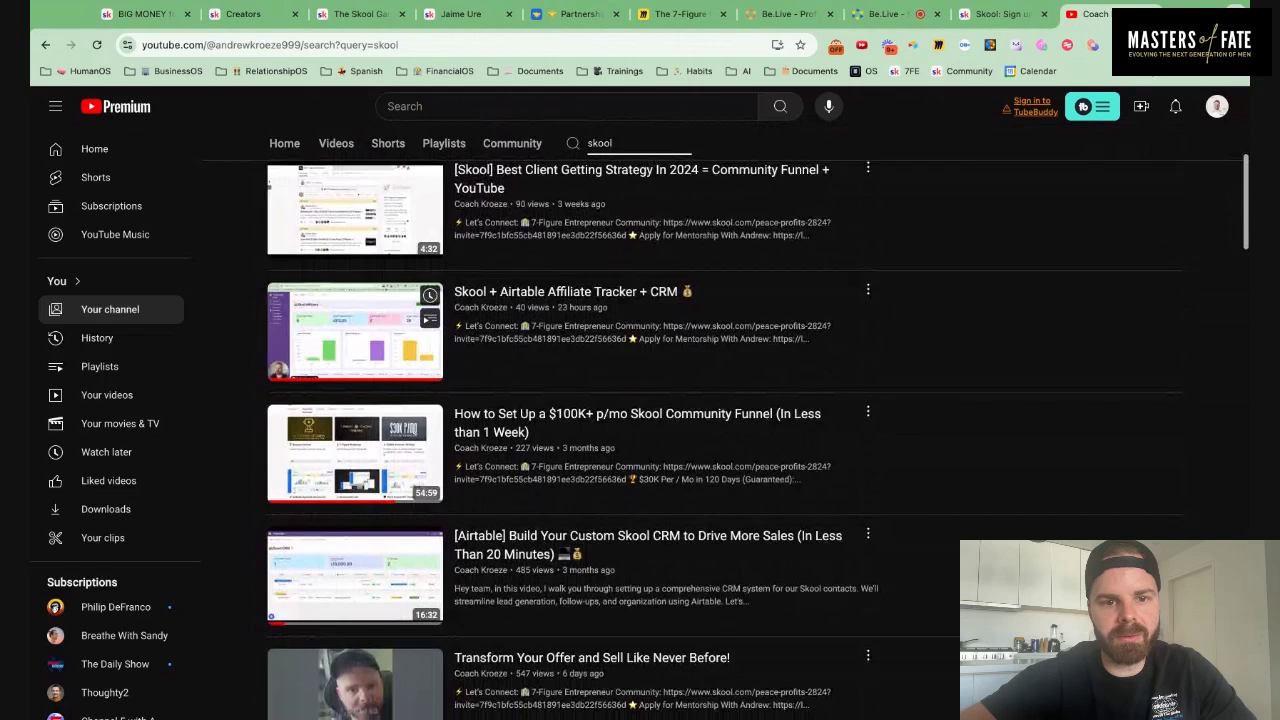
scroll(430, 313, down, 2)
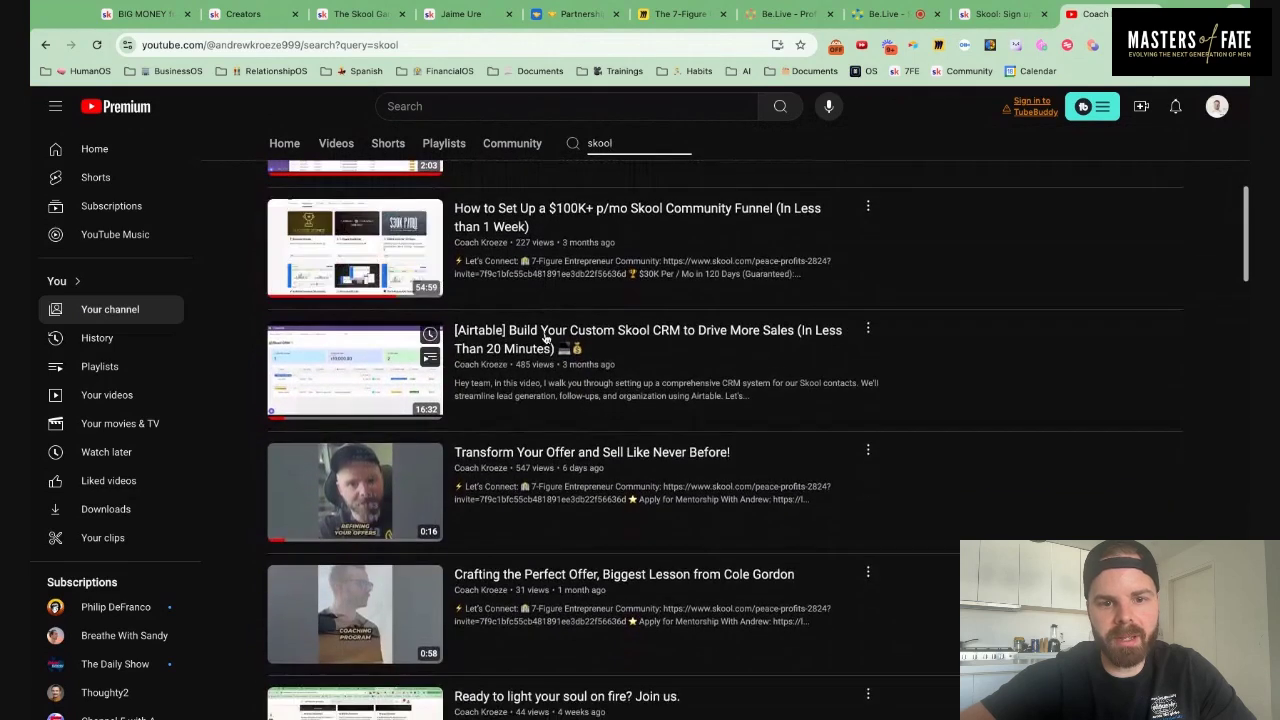
Open the Skool CRM video in a new tab, pause it, and jump to 4:58
drag(524, 342, 1085, 20)
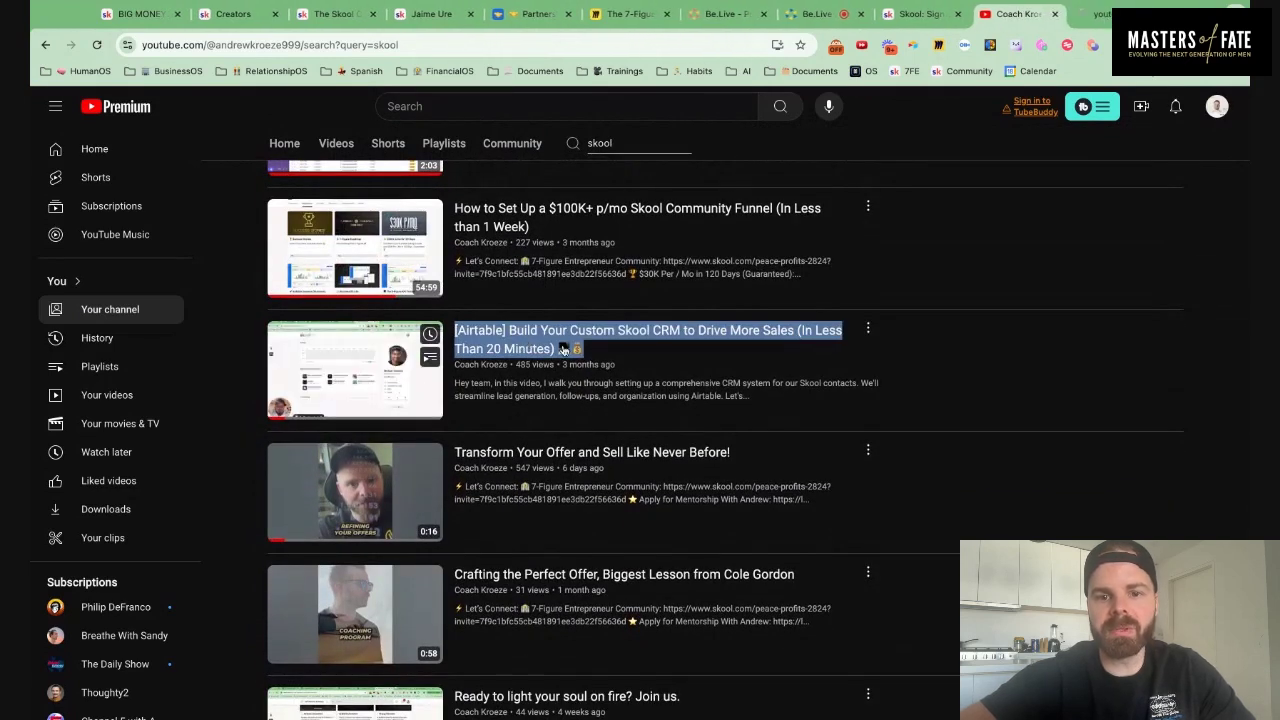
click(1100, 14)
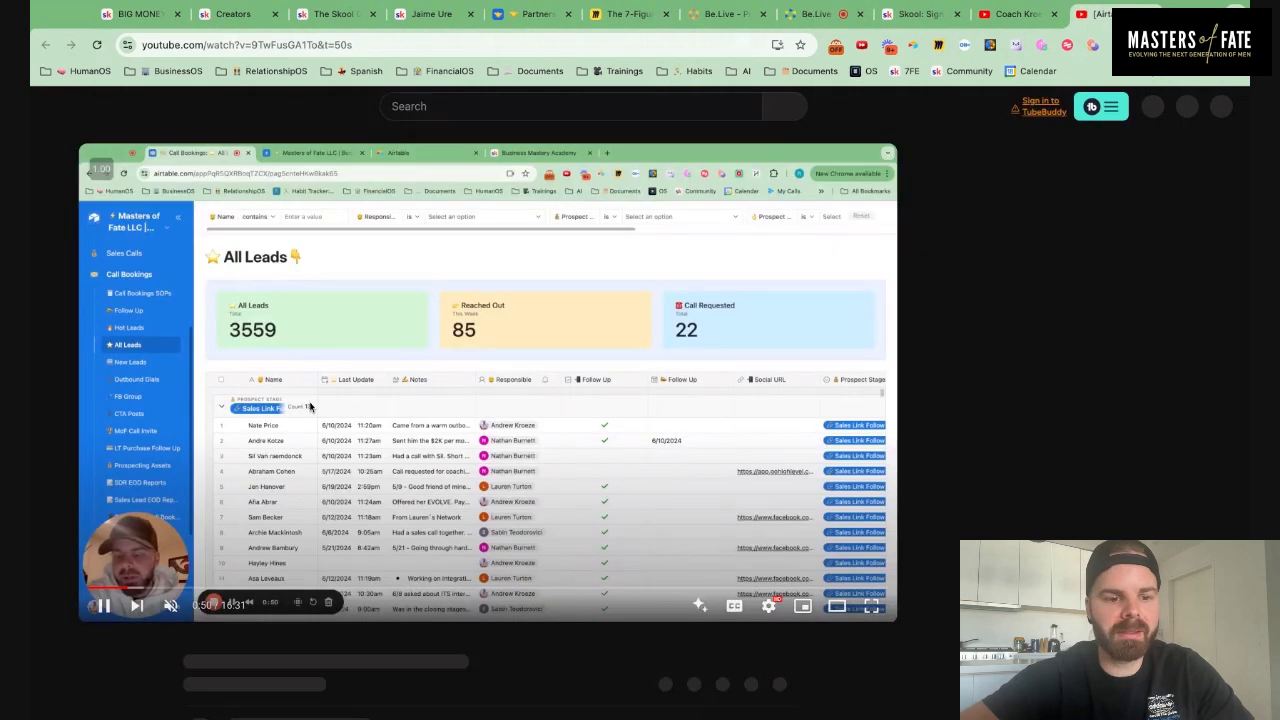
click(310, 402)
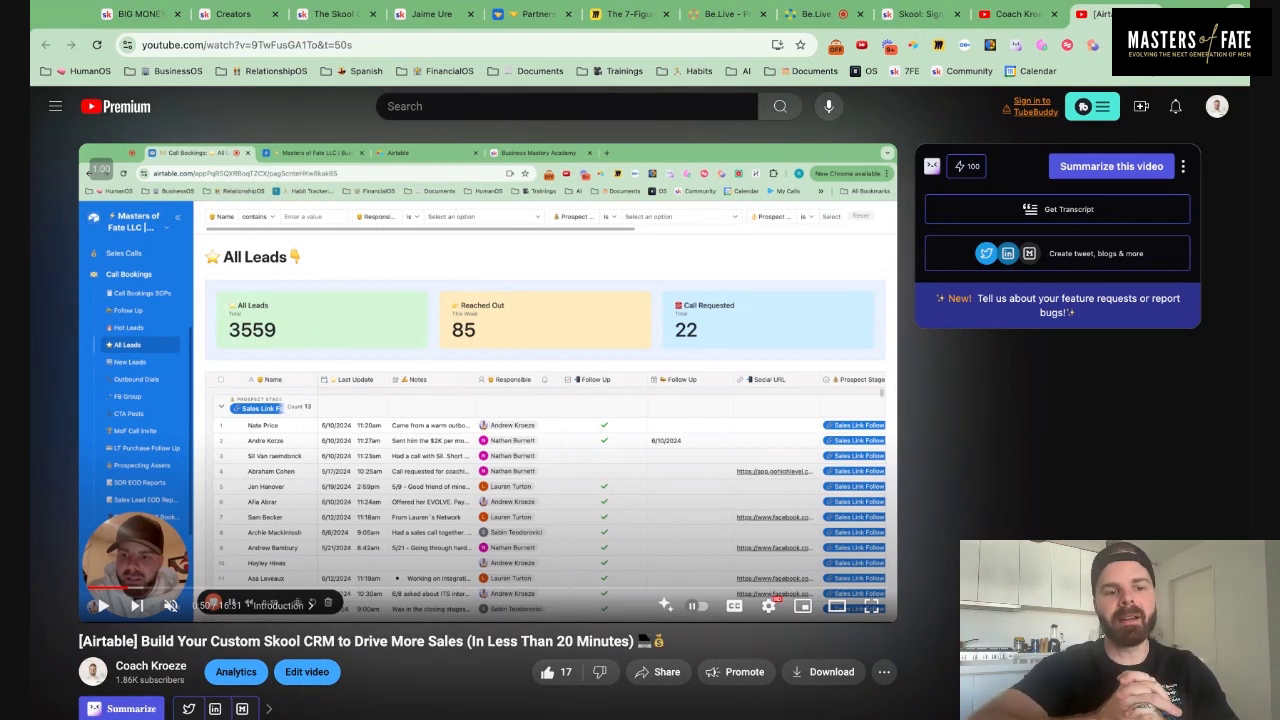
click(330, 590)
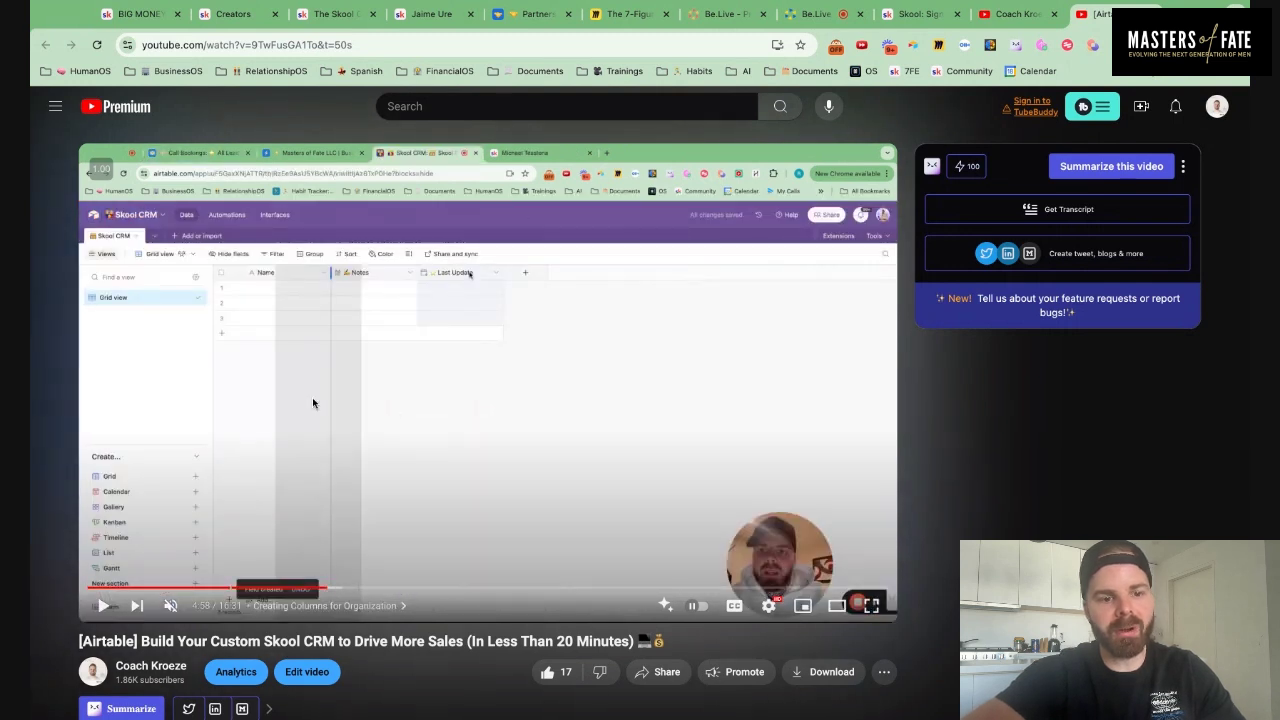